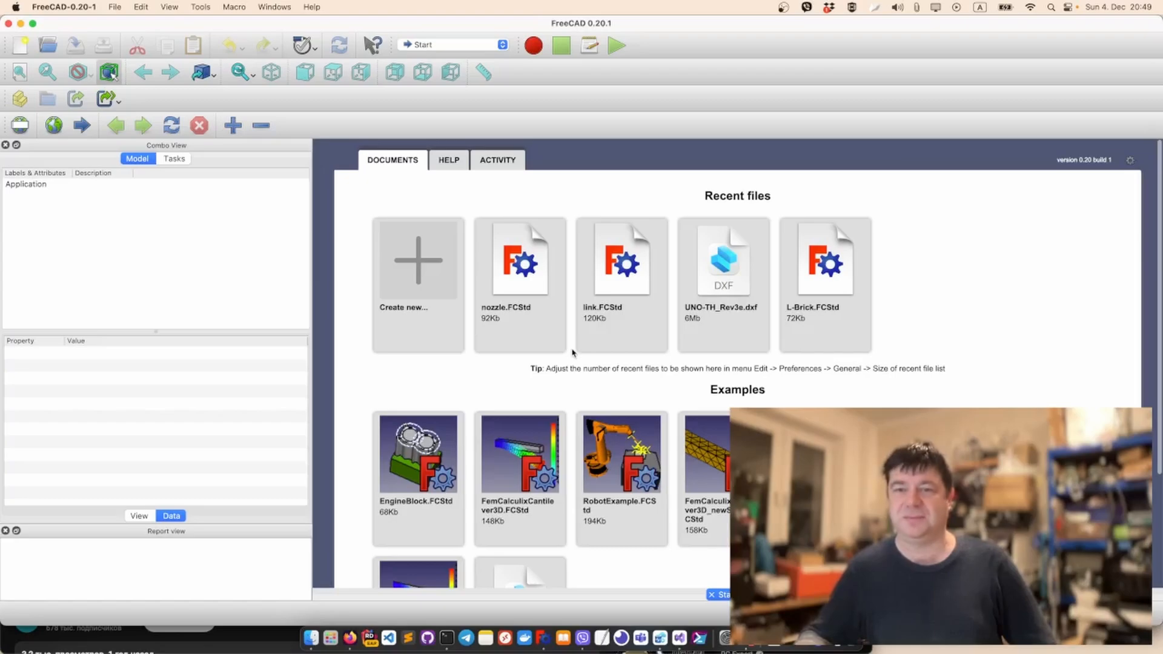
Create a new document and switch to the Part Design workbench.
{"action": "left_click", "coordinate": [418, 265]}
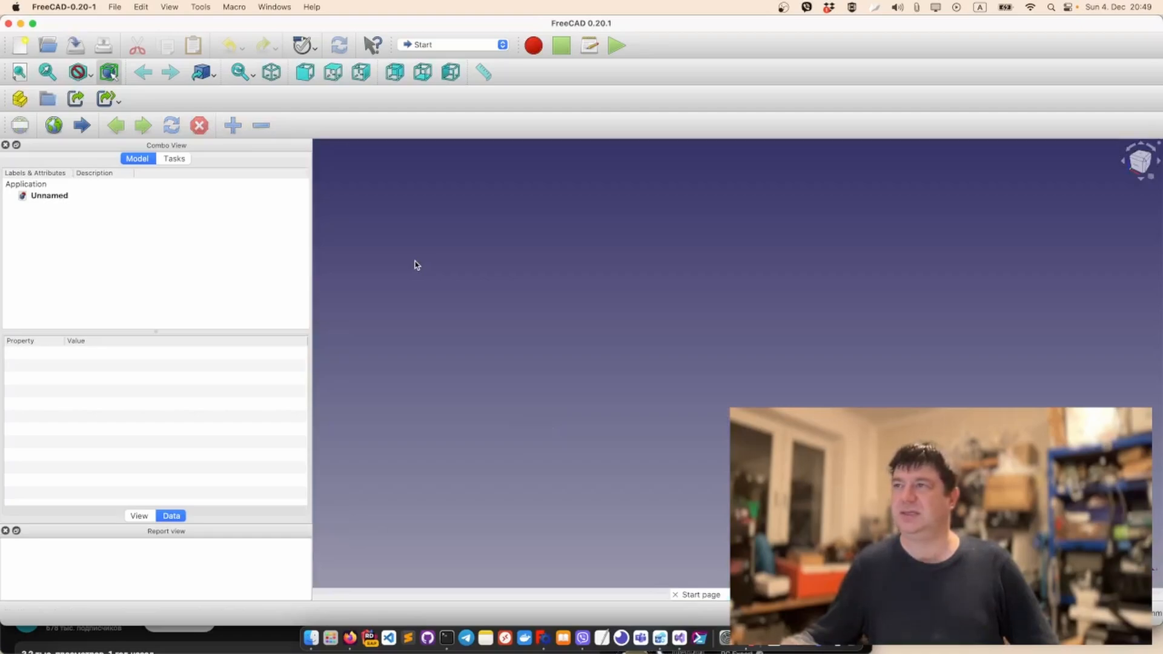
{"action": "left_click", "coordinate": [495, 44]}
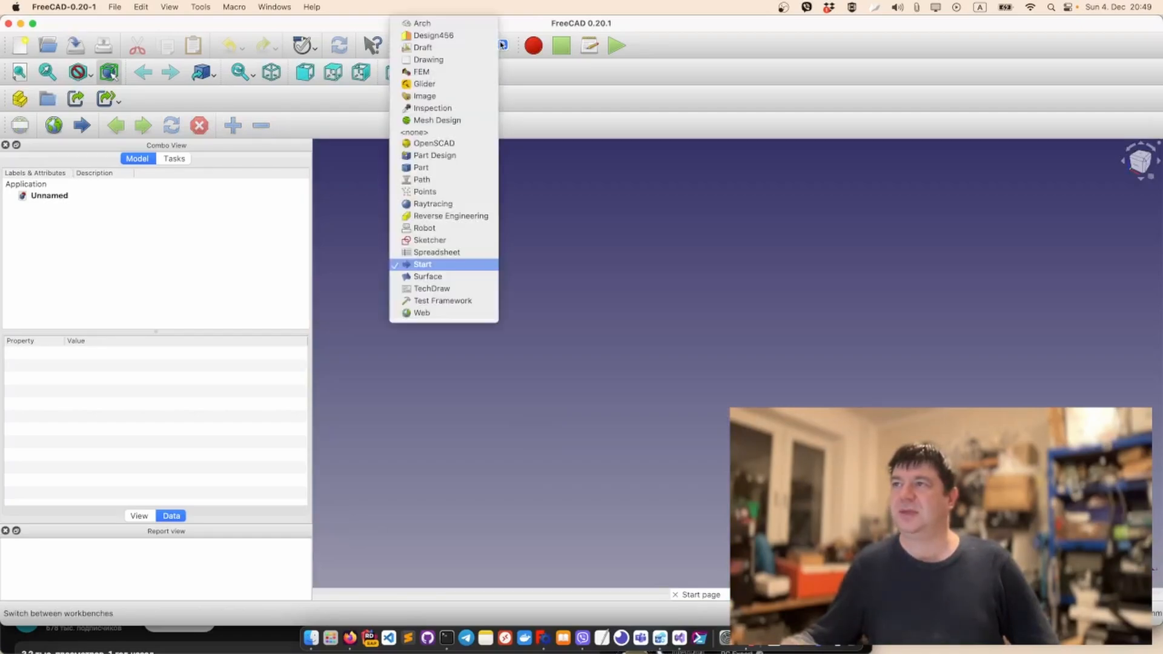
{"action": "left_click", "coordinate": [478, 157]}
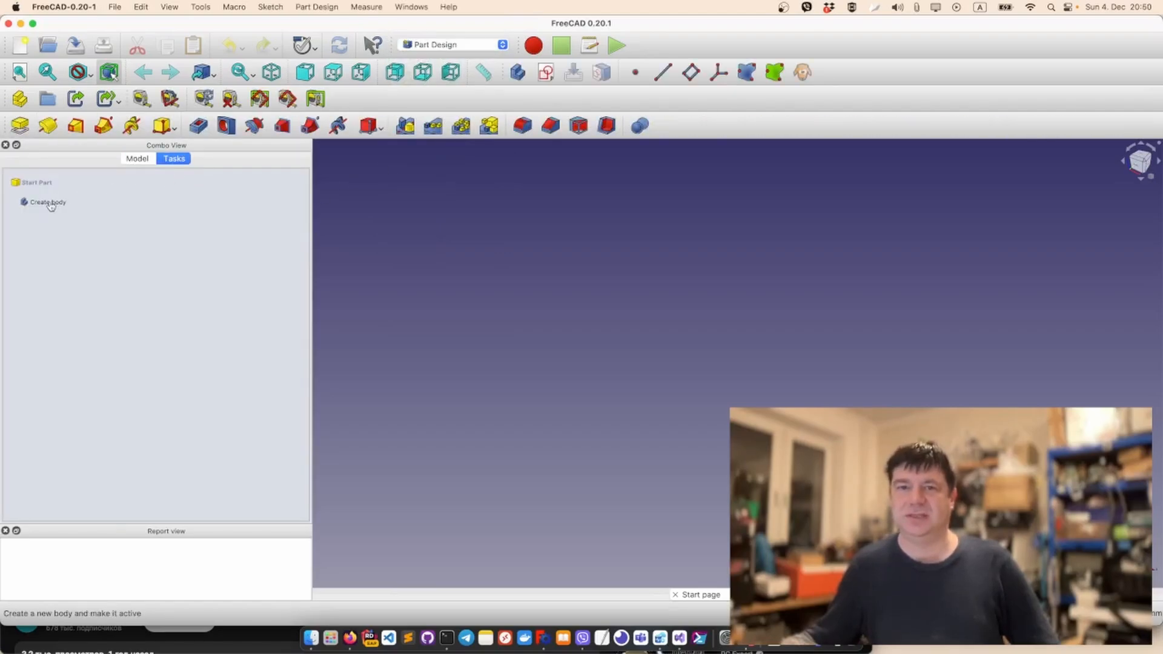
Create a body and start a new sketch on its XY plane.
{"action": "left_click", "coordinate": [51, 204]}
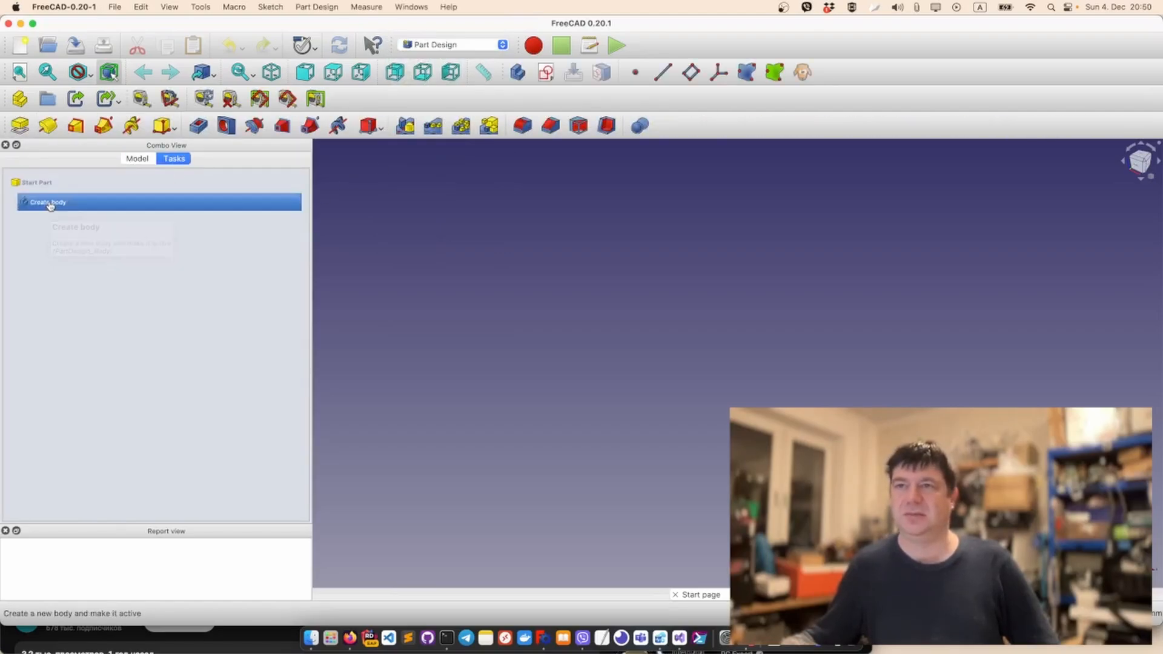
{"action": "left_click", "coordinate": [51, 202]}
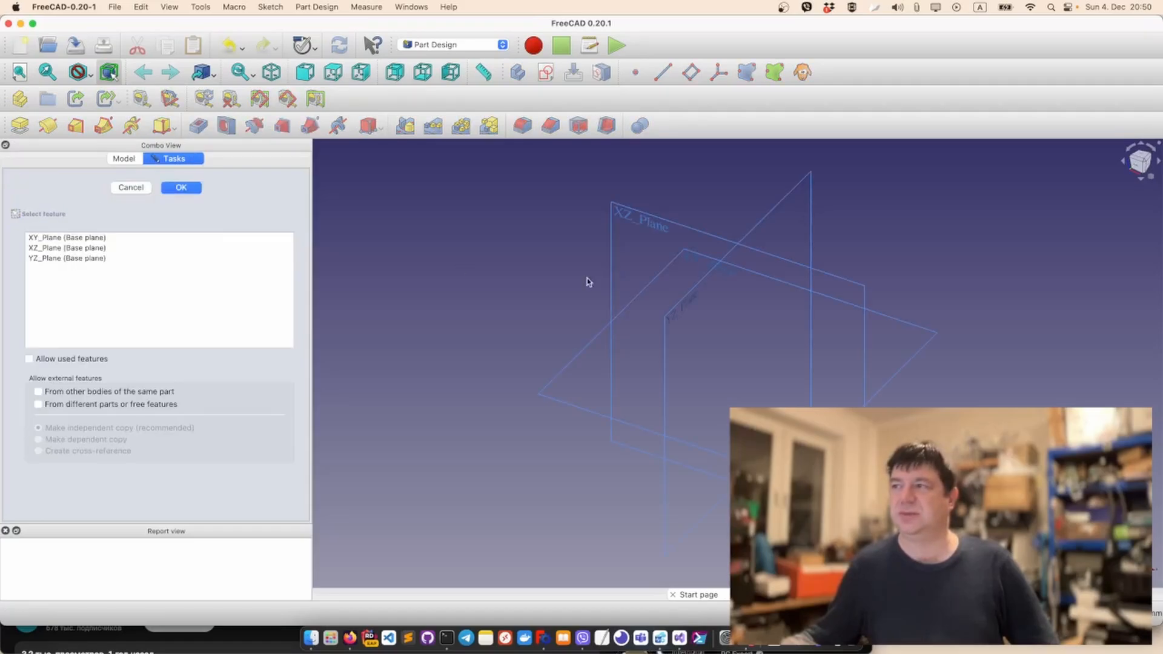
{"action": "left_click", "coordinate": [671, 257]}
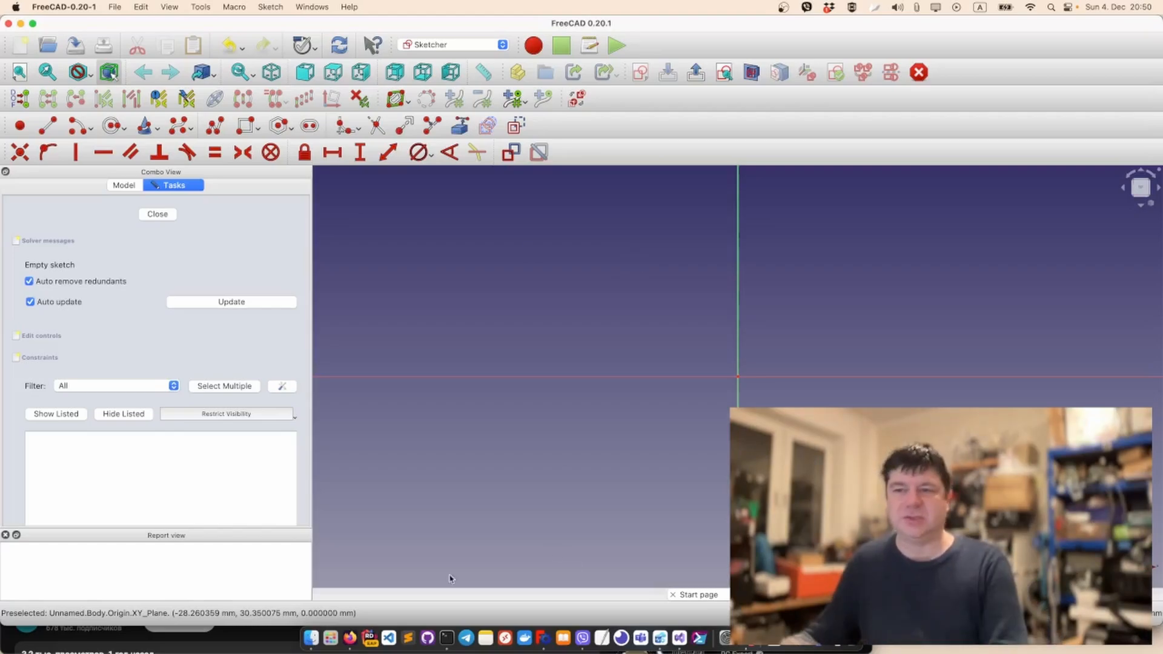
Switch to Firefox, watch the "Modeling a Lego Basic Brick with FreeCAD" video through the base rectangle sketch, pause it and return to FreeCAD.
{"action": "left_click", "coordinate": [351, 638]}
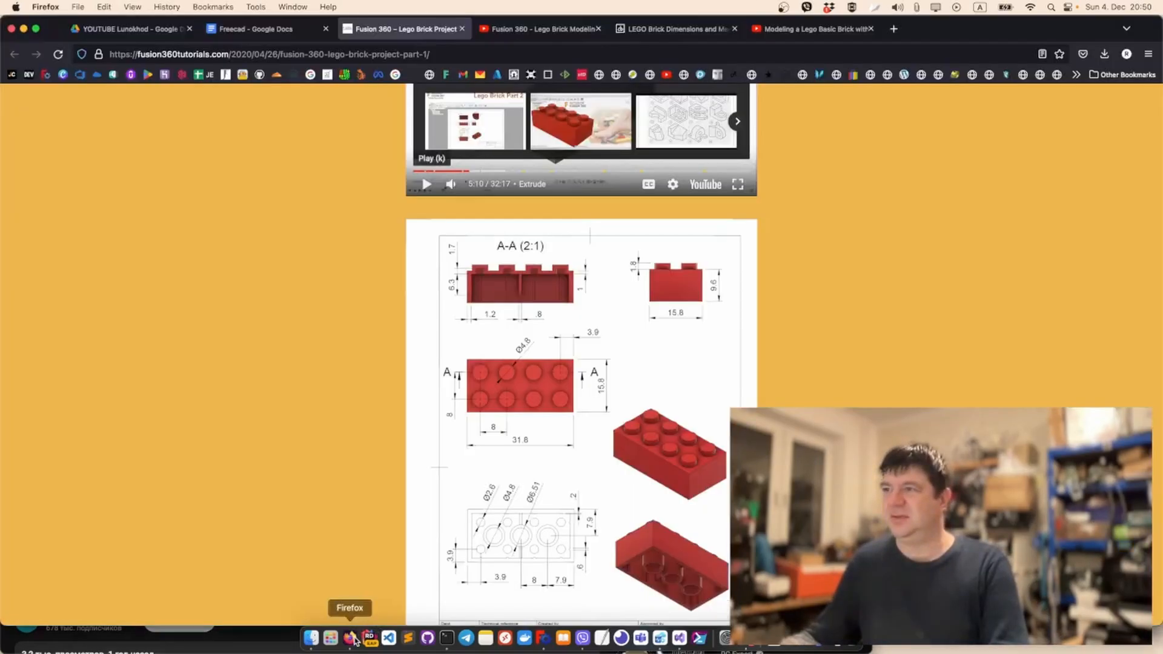
{"action": "left_click", "coordinate": [833, 31]}
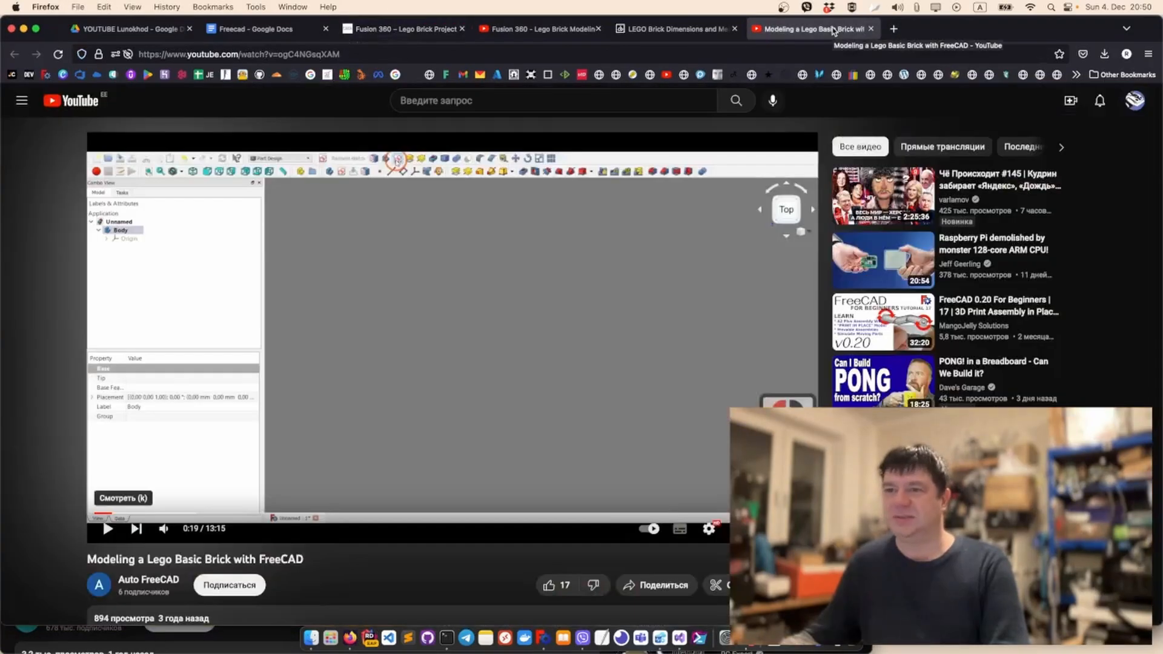
{"action": "left_click", "coordinate": [108, 529]}
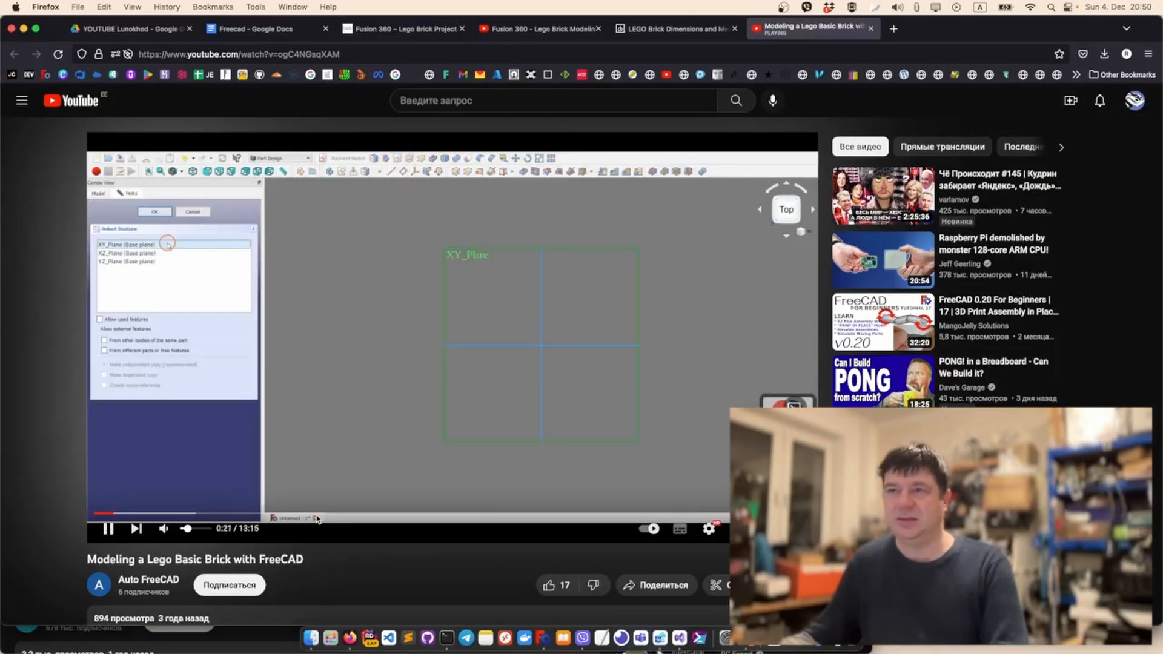
{"action": "scroll", "coordinate": [445, 547], "scroll_direction": "down", "scroll_amount": 5}
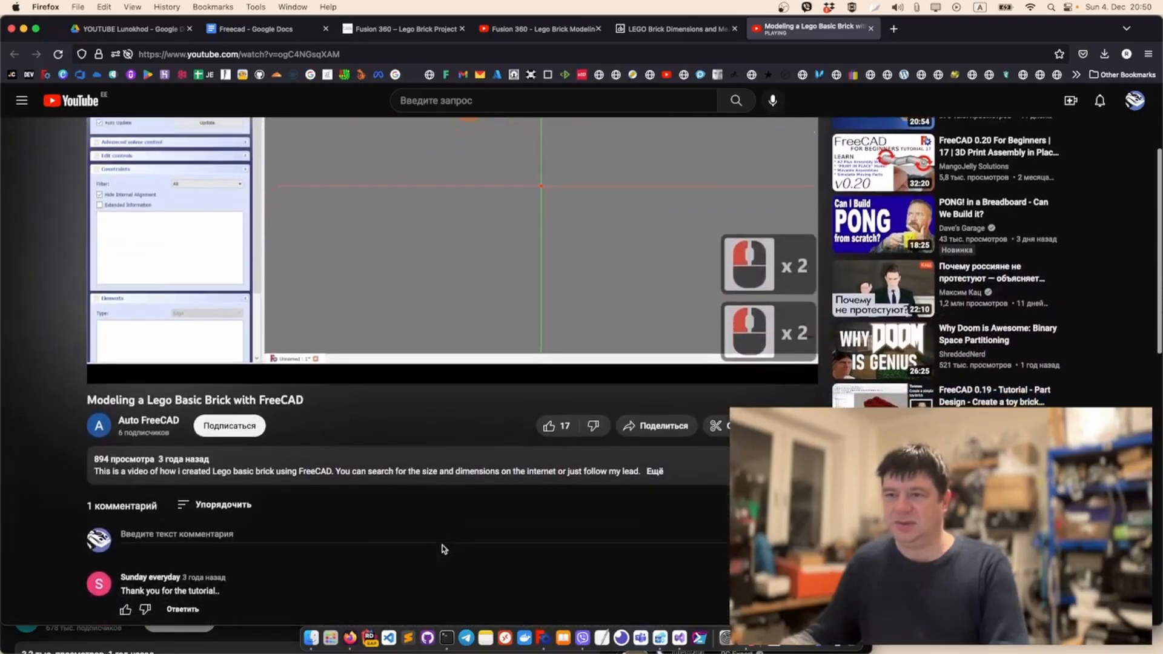
{"action": "scroll", "coordinate": [443, 547], "scroll_direction": "up", "scroll_amount": 4}
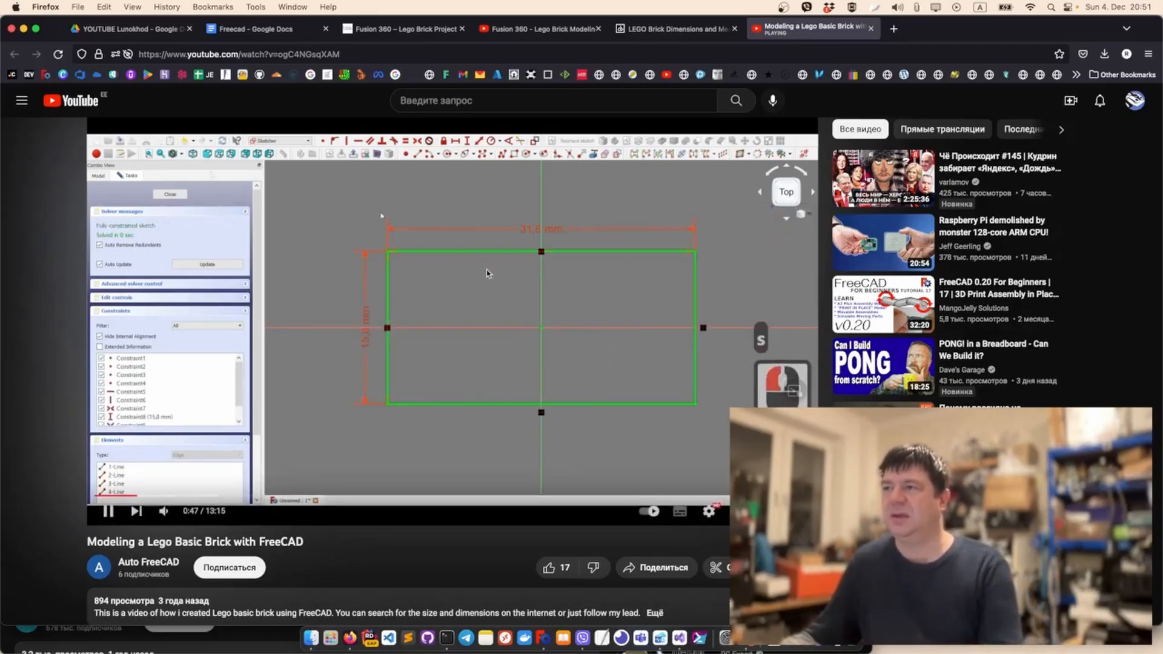
{"action": "key", "text": "space"}
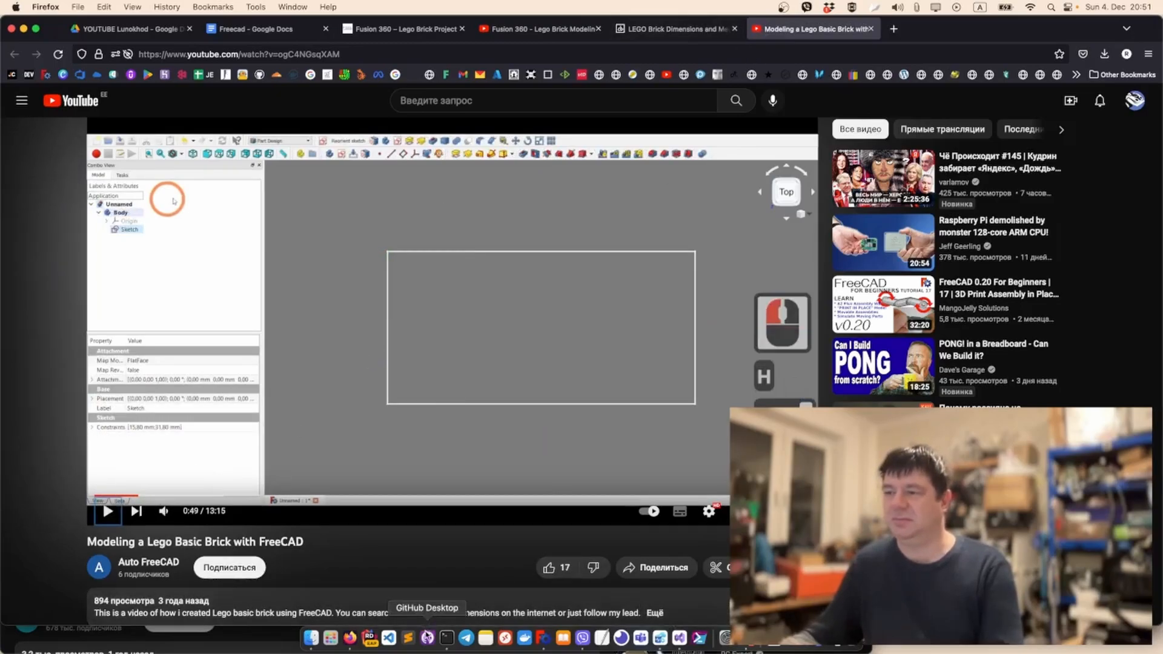
{"action": "left_click", "coordinate": [540, 639]}
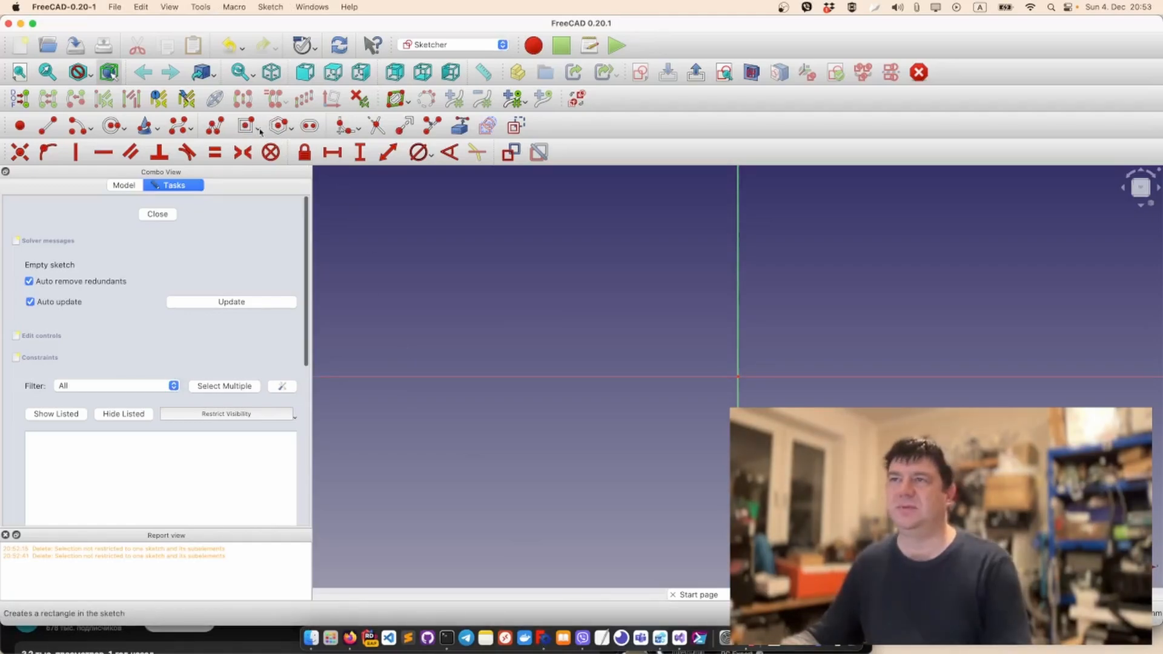
Draw a corner-to-corner rectangle enclosing the sketch origin and delete it again.
{"action": "left_click", "coordinate": [258, 128]}
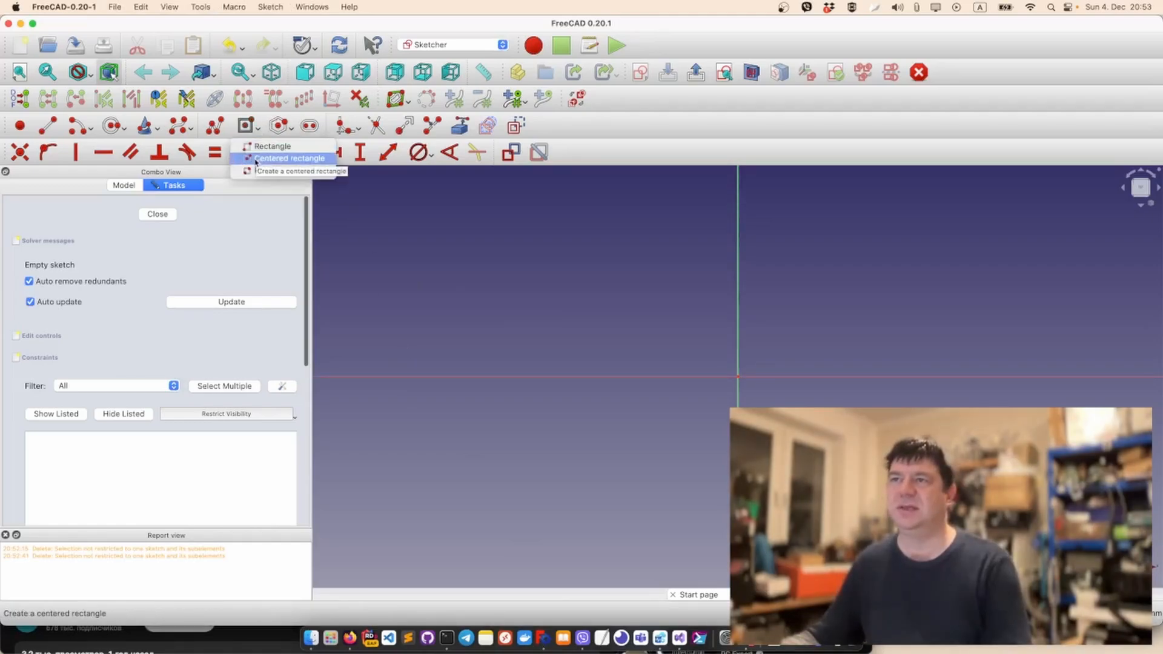
{"action": "left_click", "coordinate": [261, 146]}
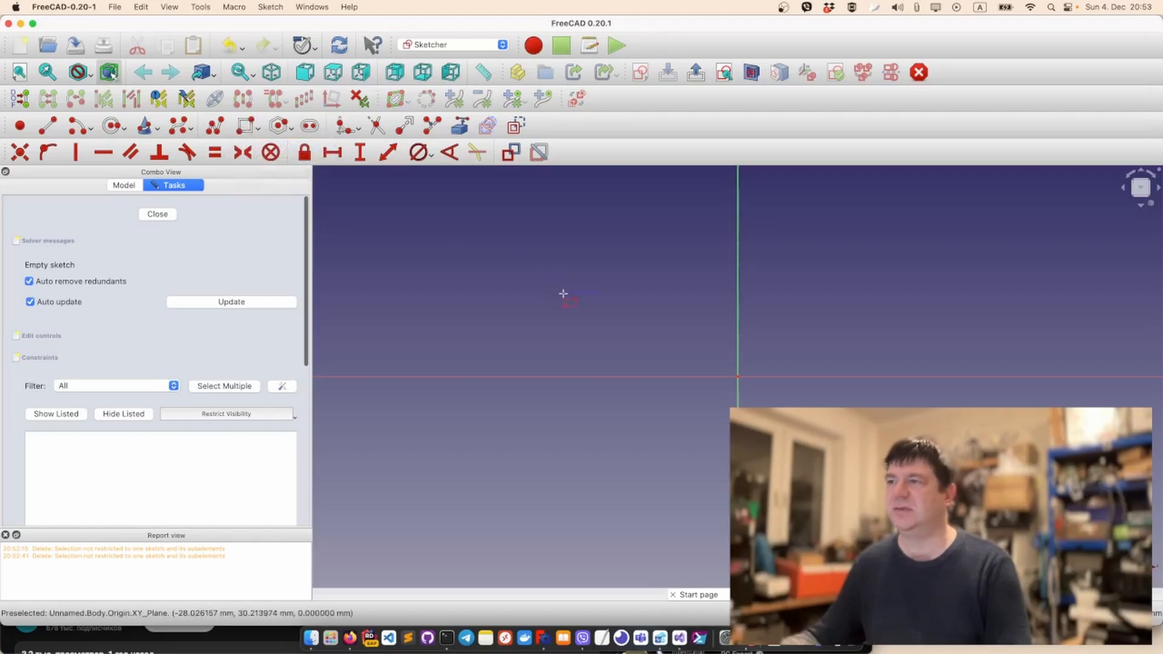
{"action": "left_click", "coordinate": [657, 316]}
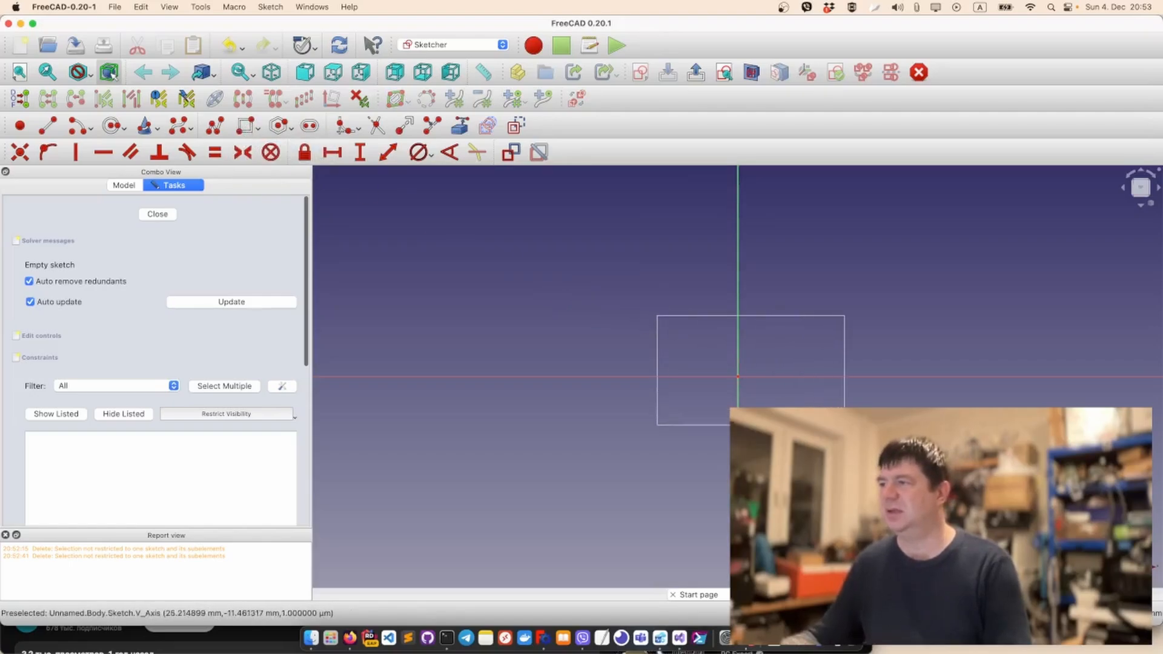
{"action": "left_click", "coordinate": [842, 428]}
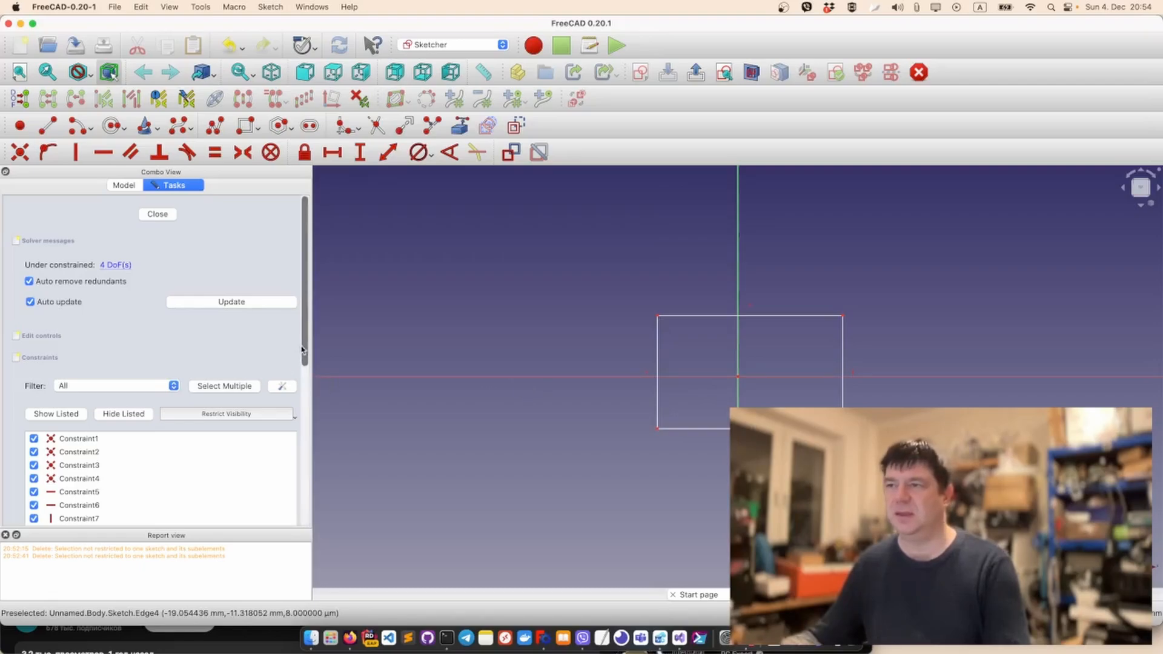
{"action": "mouse_move", "coordinate": [579, 292]}
{"action": "left_mouse_down"}
{"action": "mouse_move", "coordinate": [1075, 490]}
{"action": "mouse_move", "coordinate": [879, 453]}
{"action": "left_mouse_up"}
{"action": "key", "text": "Delete"}
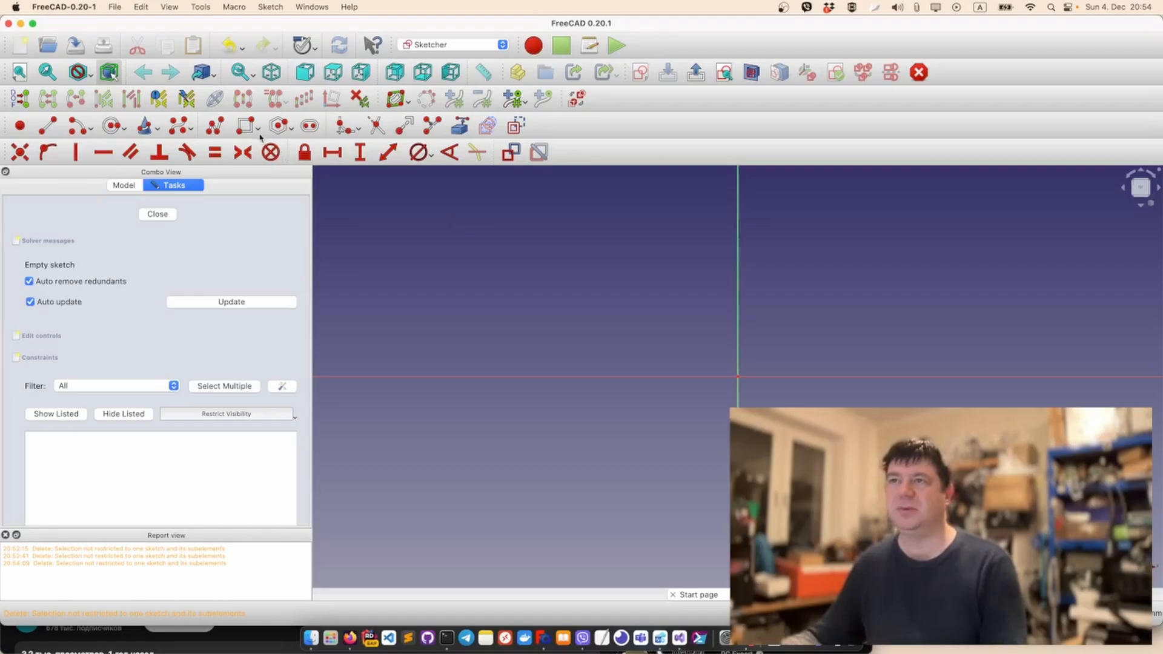
Draw a corner-to-corner rectangle in the sketch's upper-left quadrant, clear of both axes.
{"action": "left_click", "coordinate": [243, 127]}
{"action": "left_click", "coordinate": [421, 210]}
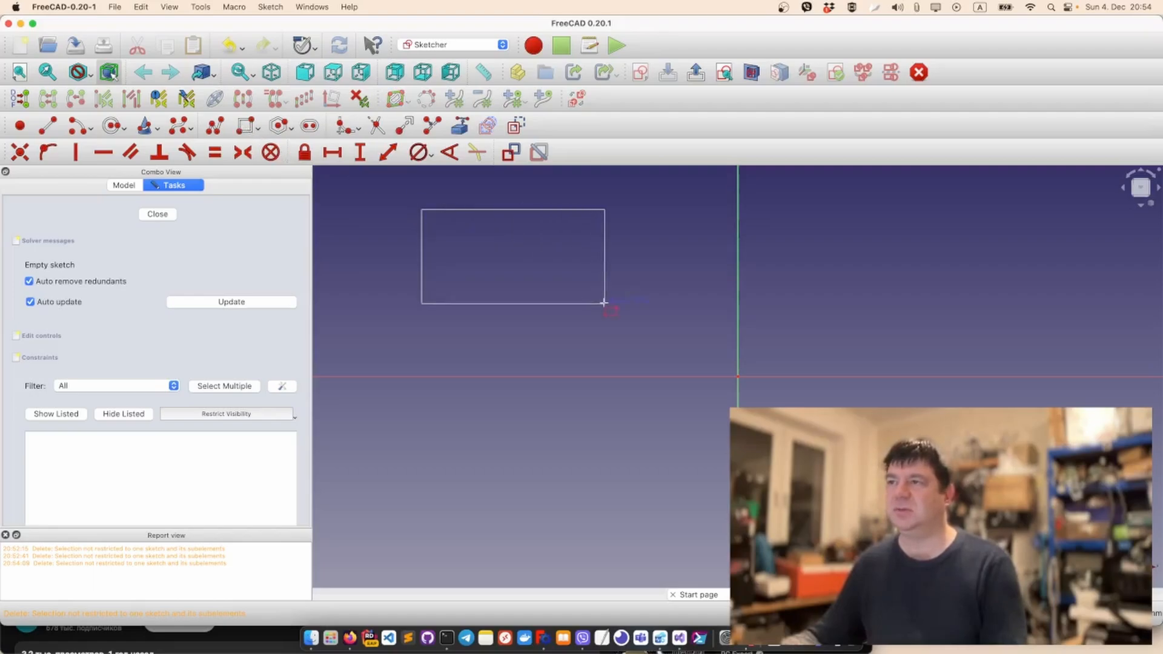
{"action": "left_click", "coordinate": [611, 315]}
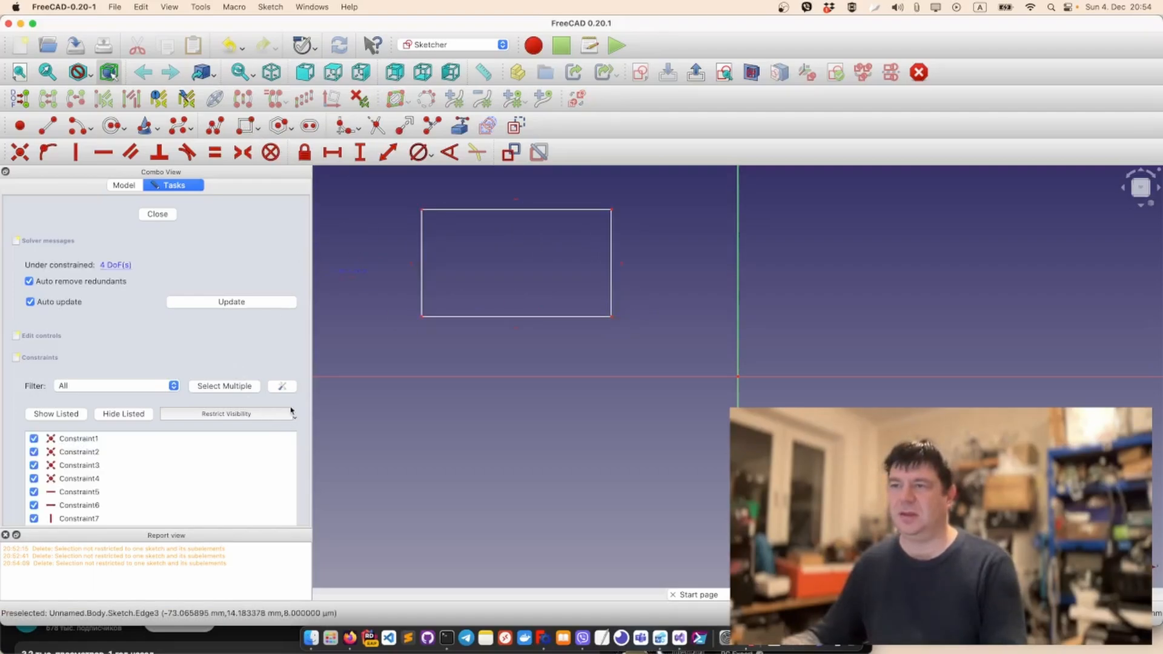
Examine the corner rectangle's line elements and its coincident and horizontal constraints one by one.
{"action": "scroll", "coordinate": [288, 339], "scroll_direction": "down", "scroll_amount": 5}
{"action": "scroll", "coordinate": [277, 350], "scroll_direction": "down", "scroll_amount": 3}
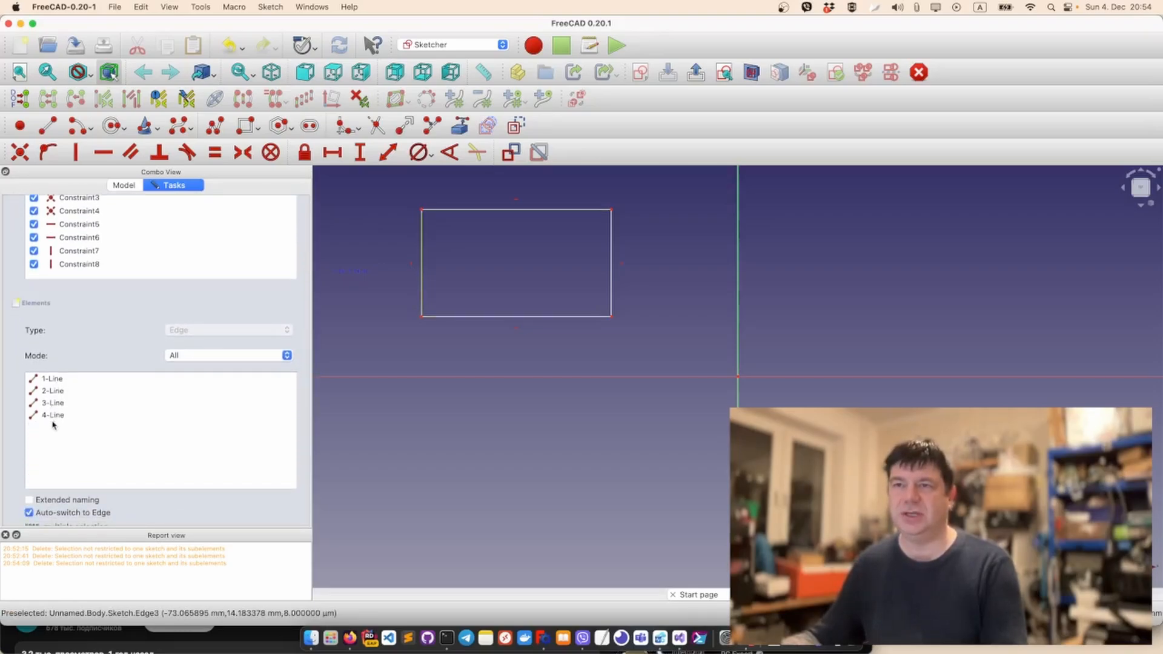
{"action": "scroll", "coordinate": [60, 399], "scroll_direction": "up", "scroll_amount": 3}
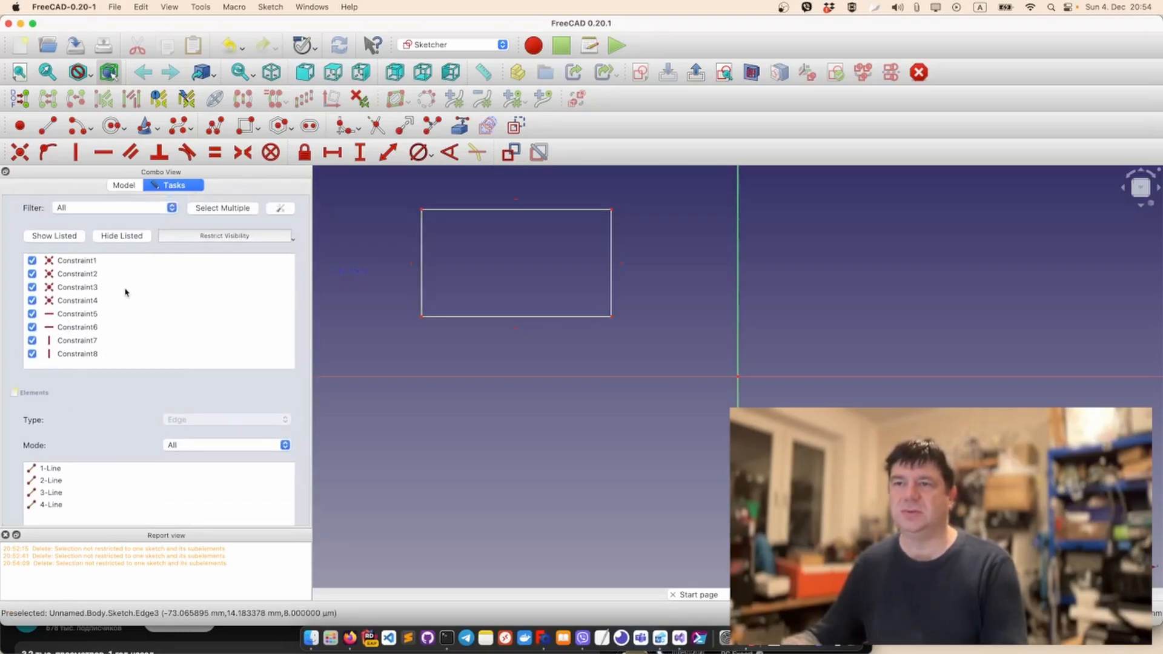
{"action": "left_click", "coordinate": [85, 262]}
{"action": "left_click", "coordinate": [75, 315]}
{"action": "left_click", "coordinate": [72, 327]}
{"action": "left_click", "coordinate": [73, 302]}
{"action": "left_click", "coordinate": [74, 288]}
{"action": "left_click", "coordinate": [76, 276]}
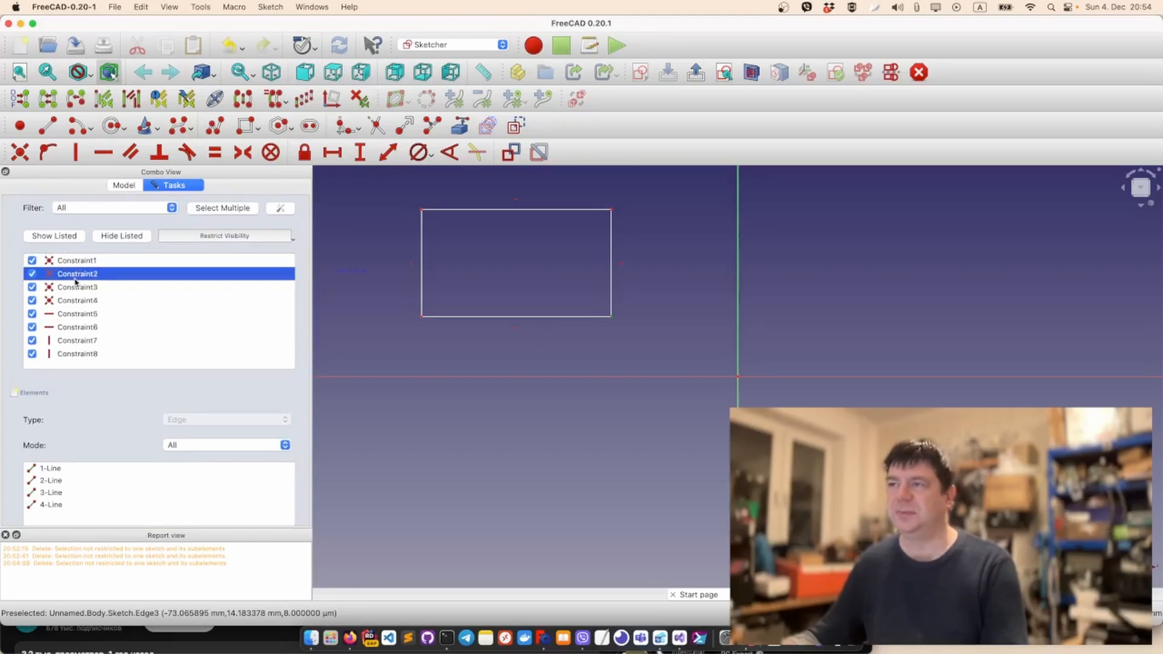
{"action": "left_click", "coordinate": [80, 262]}
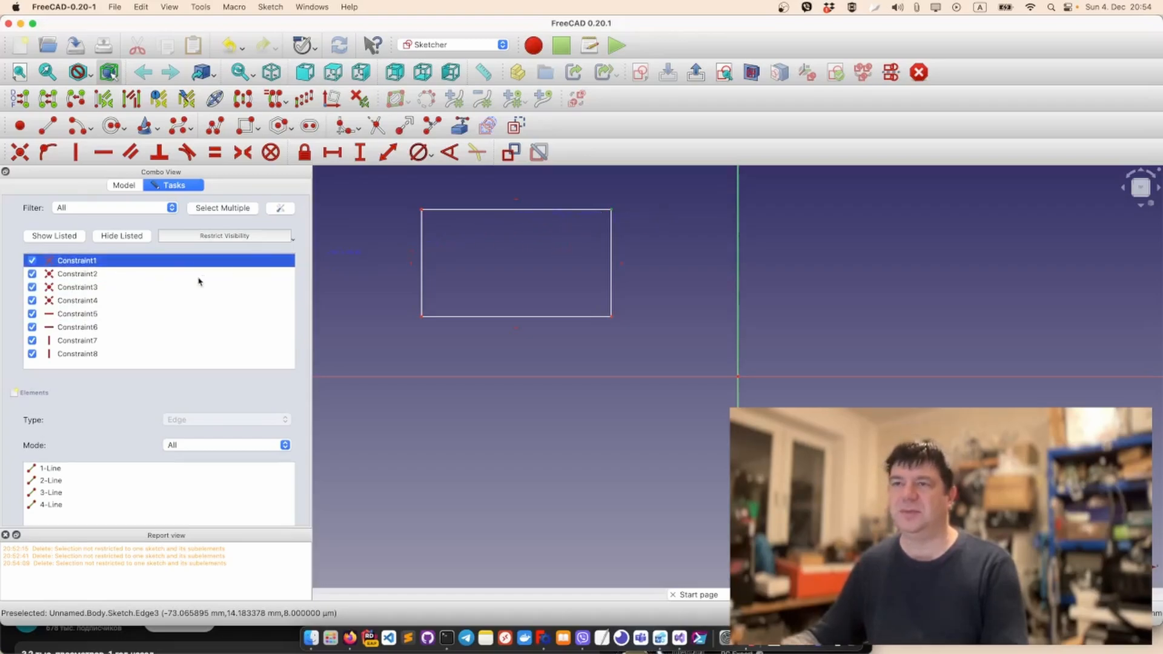
Delete the whole rectangle from the sketch's upper-left quadrant.
{"action": "scroll", "coordinate": [194, 284], "scroll_direction": "up", "scroll_amount": 5}
{"action": "scroll", "coordinate": [152, 310], "scroll_direction": "up", "scroll_amount": 2}
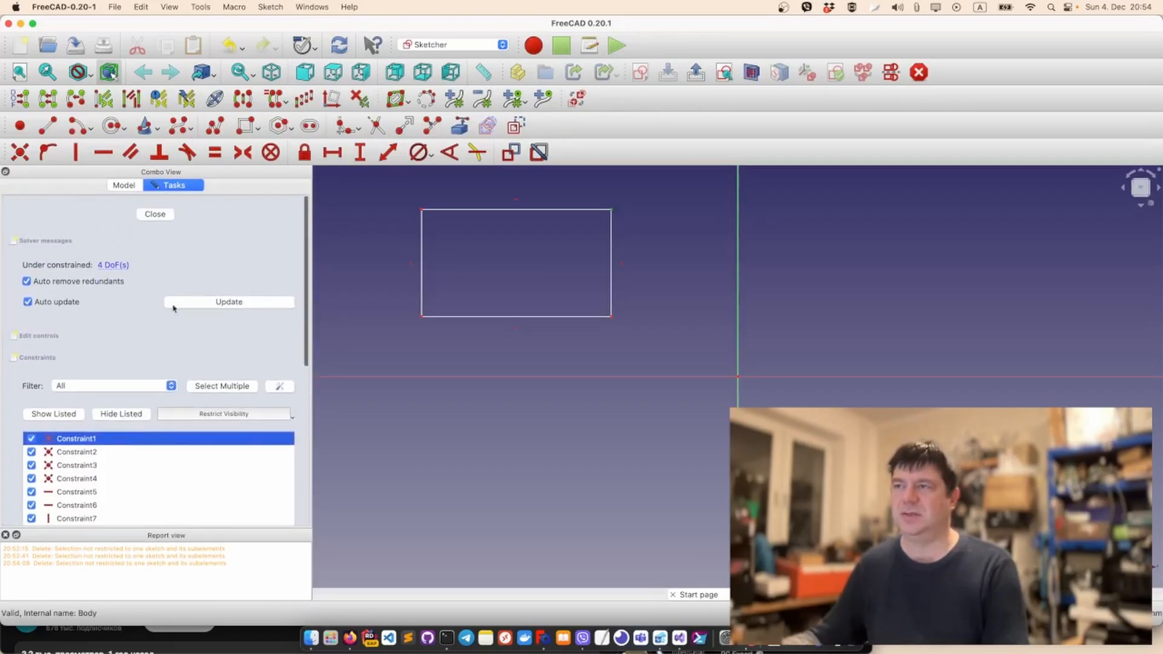
{"action": "left_click_drag", "start_coordinate": [394, 188], "coordinate": [660, 358]}
{"action": "key", "text": "Delete"}
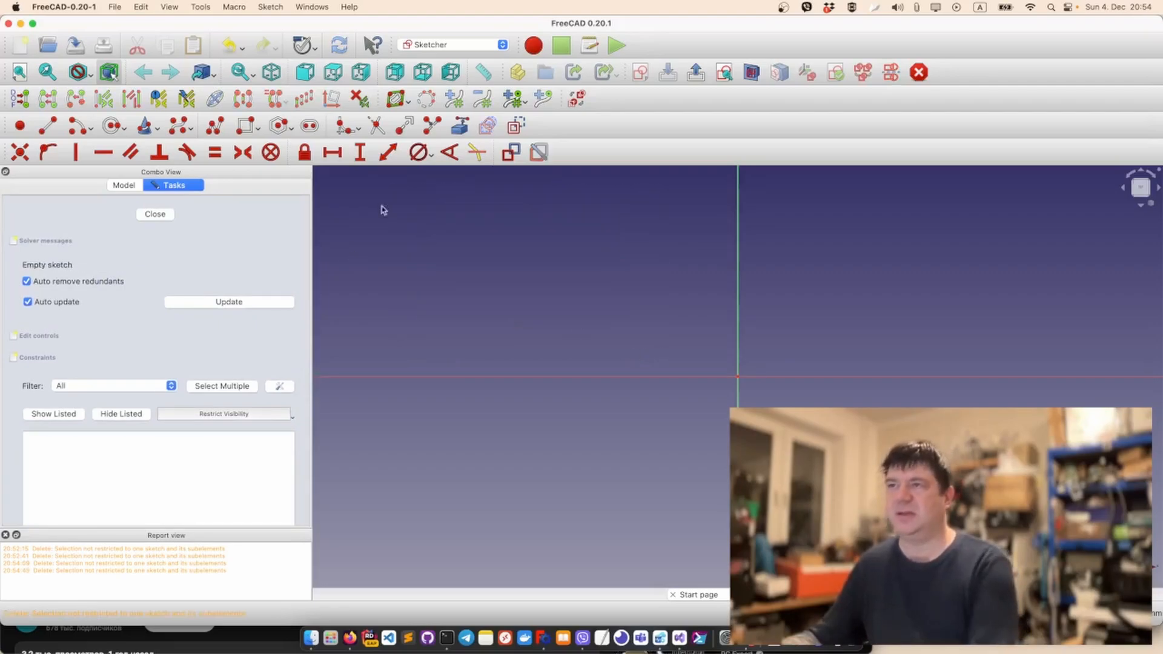
Draw a centered rectangle in the sketch's upper-right quadrant, clear of both axes.
{"action": "left_click", "coordinate": [259, 130]}
{"action": "left_click", "coordinate": [269, 146]}
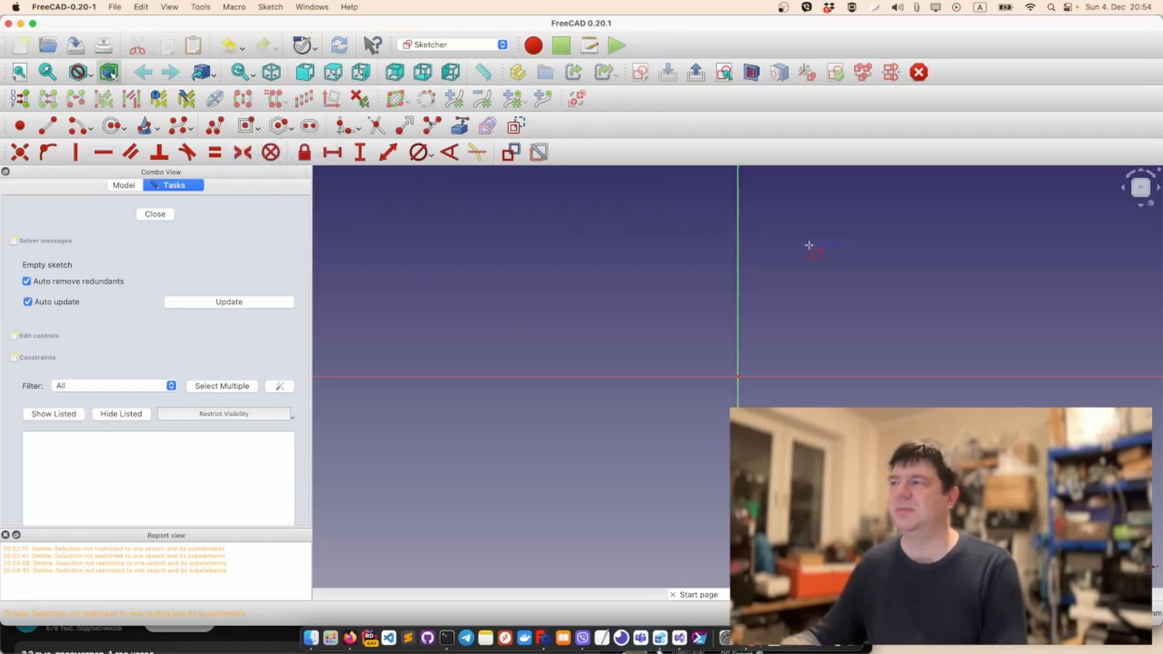
{"action": "left_click", "coordinate": [911, 265]}
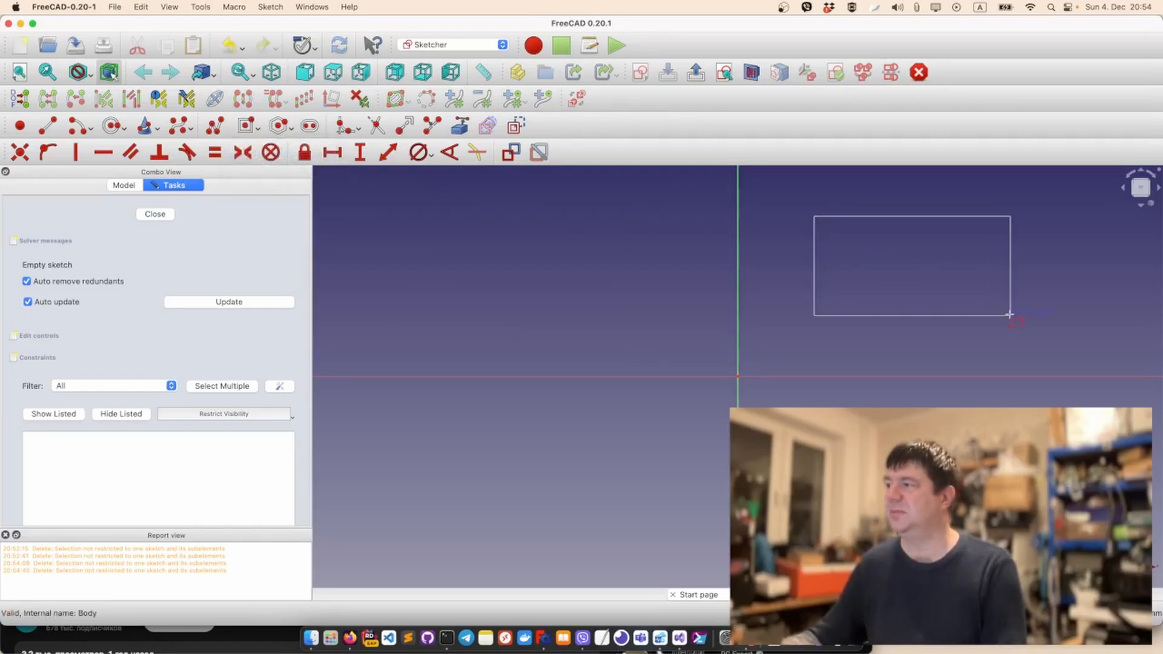
{"action": "left_click", "coordinate": [1010, 315]}
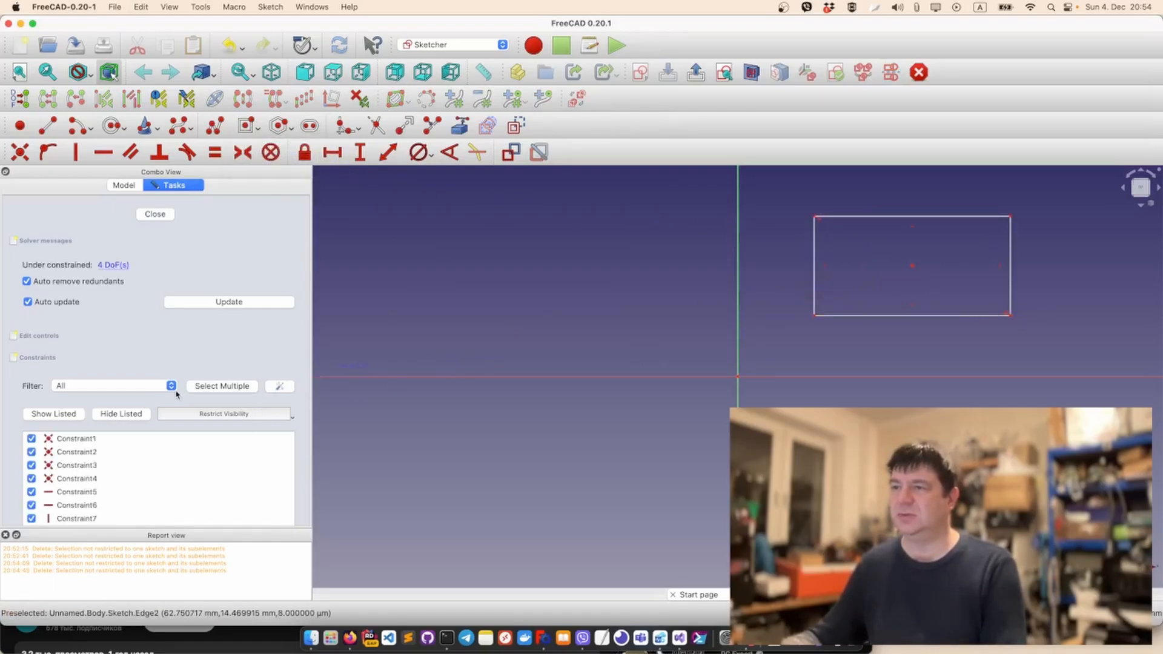
Examine the centered rectangle's elements and constraints, including its center point and the symmetry constraint.
{"action": "scroll", "coordinate": [177, 394], "scroll_direction": "down", "scroll_amount": 3}
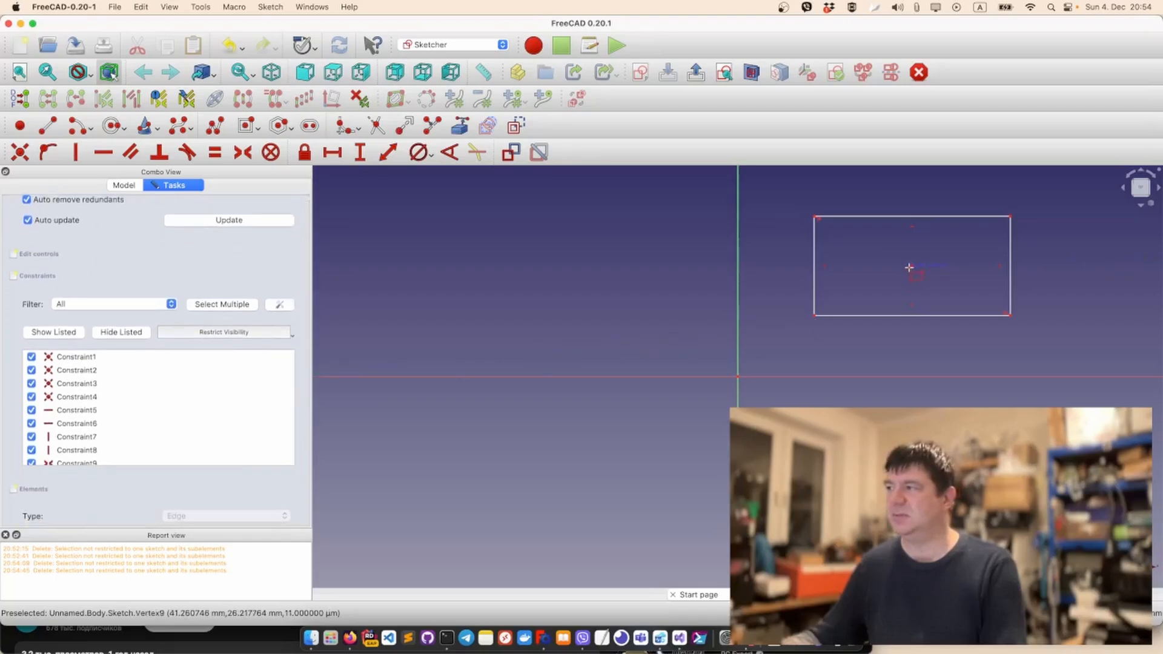
{"action": "scroll", "coordinate": [213, 390], "scroll_direction": "down", "scroll_amount": 7}
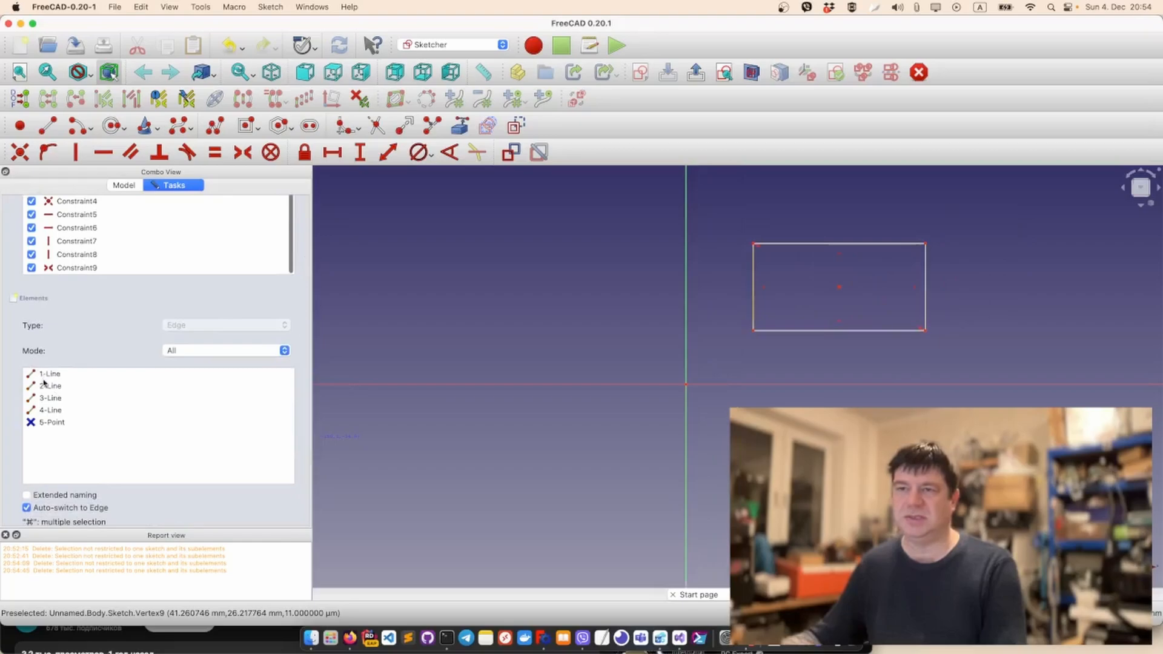
{"action": "left_click", "coordinate": [51, 424]}
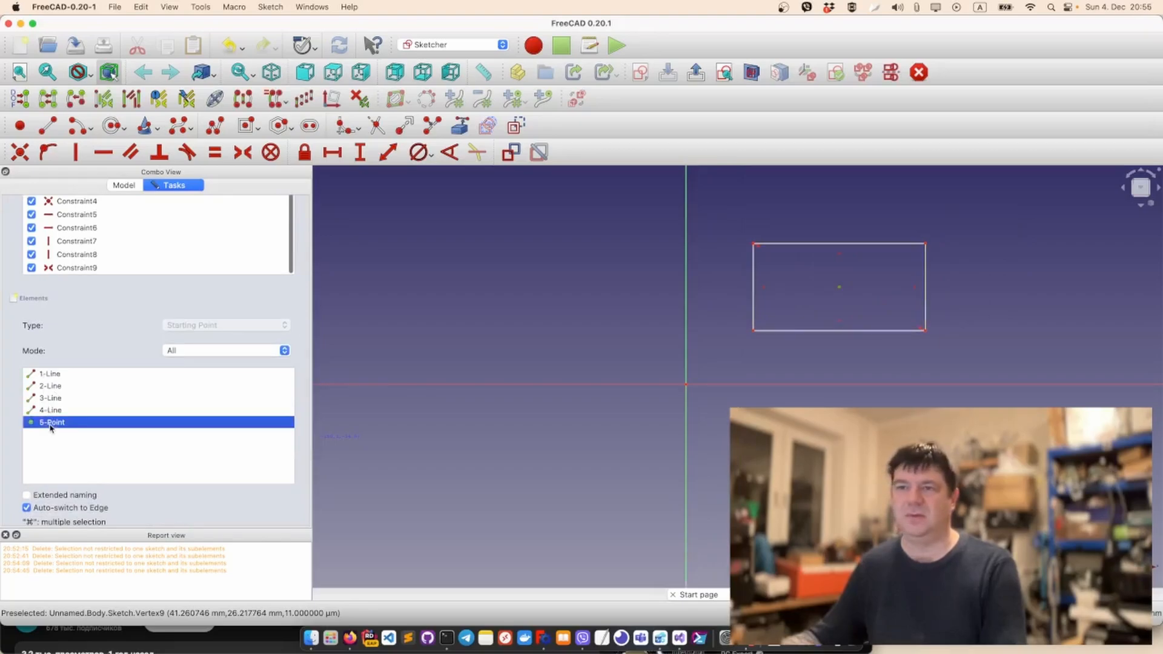
{"action": "left_click", "coordinate": [118, 423]}
{"action": "scroll", "coordinate": [119, 240], "scroll_direction": "up", "scroll_amount": 3}
{"action": "scroll", "coordinate": [120, 291], "scroll_direction": "up", "scroll_amount": 2}
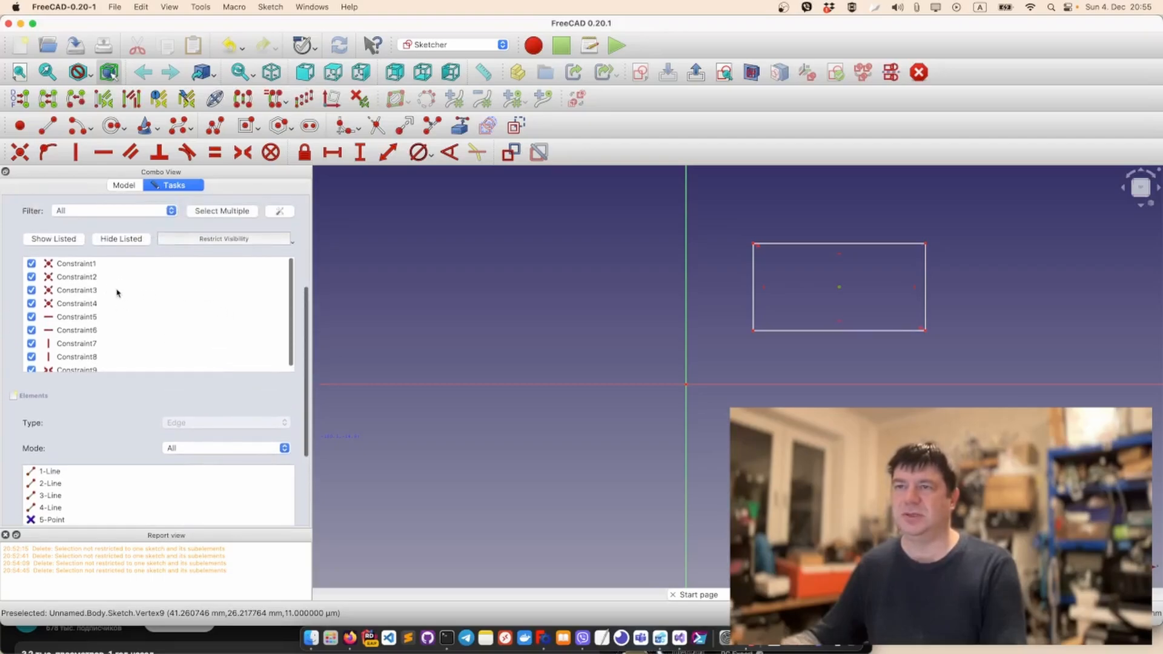
{"action": "left_click", "coordinate": [88, 267]}
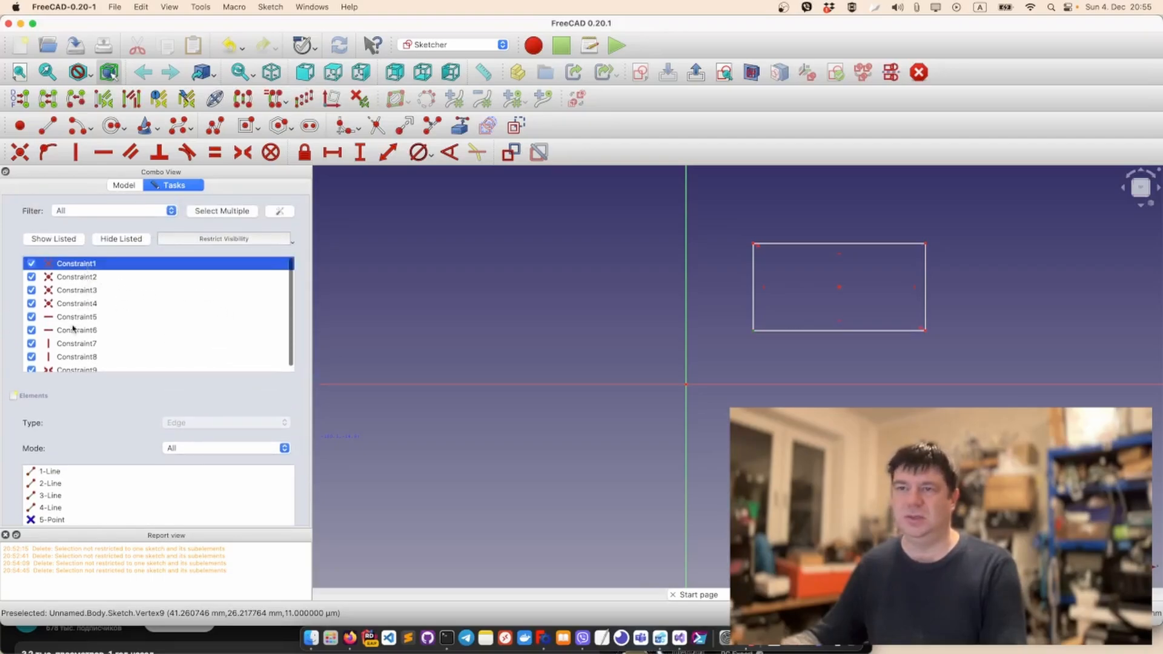
{"action": "scroll", "coordinate": [75, 346], "scroll_direction": "down", "scroll_amount": 1}
{"action": "left_click", "coordinate": [75, 365]}
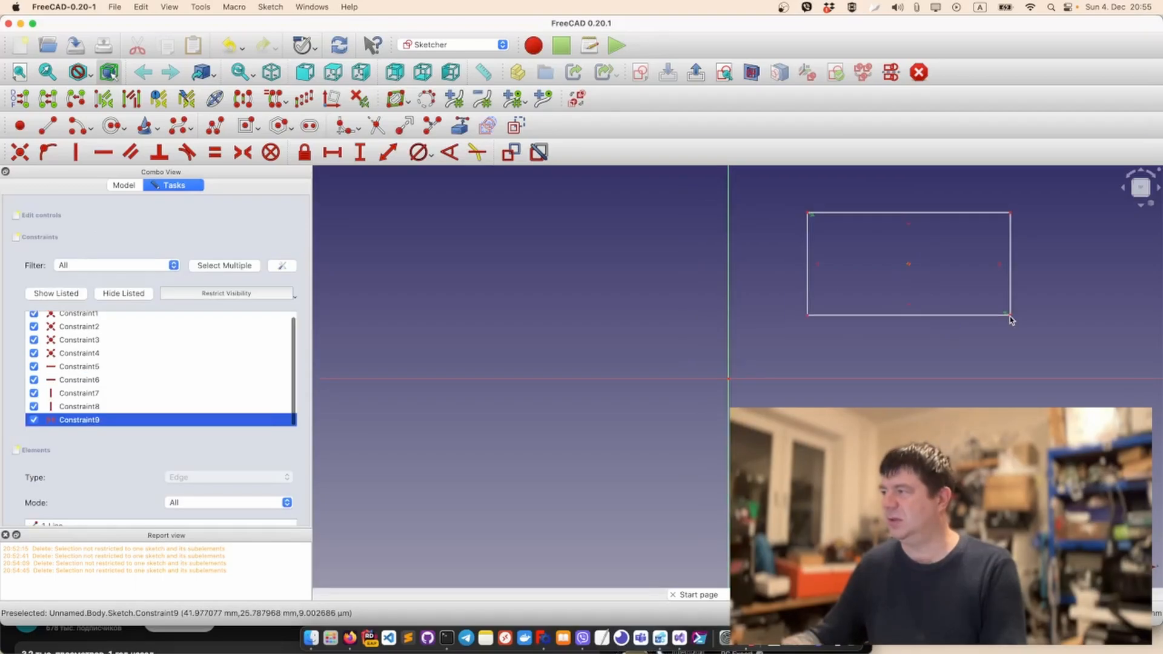
Stretch the centered rectangle by its corner to test its symmetry, and delete the whole rectangle from the sketch.
{"action": "left_click_drag", "start_coordinate": [1010, 320], "coordinate": [991, 301]}
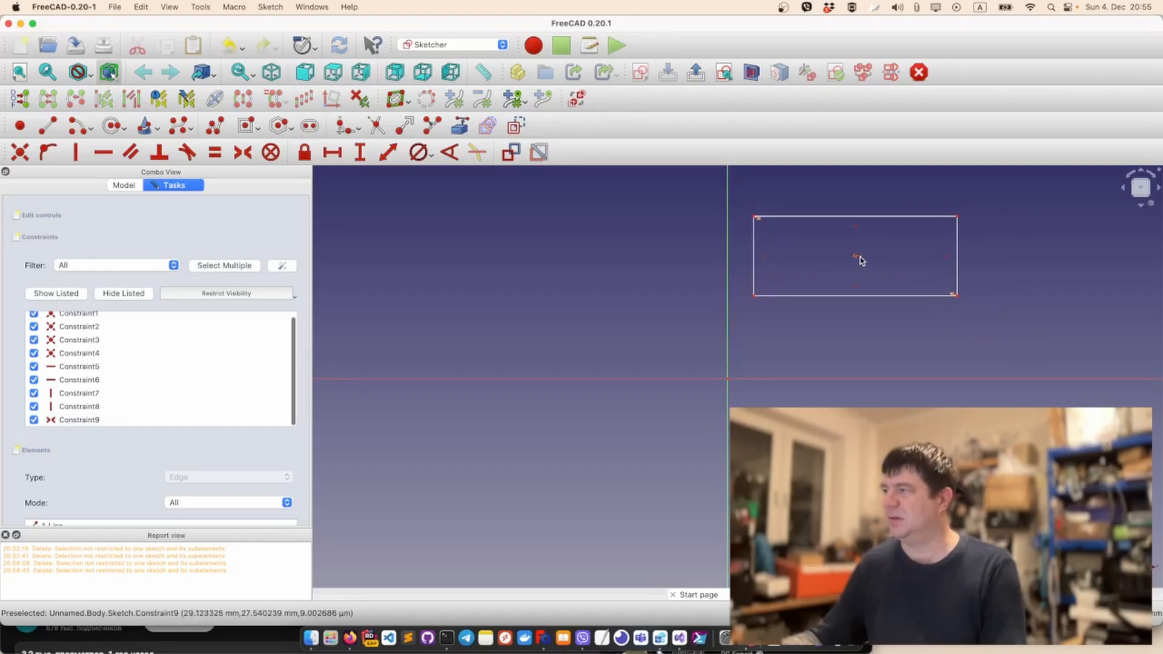
{"action": "left_click_drag", "start_coordinate": [735, 198], "coordinate": [987, 327]}
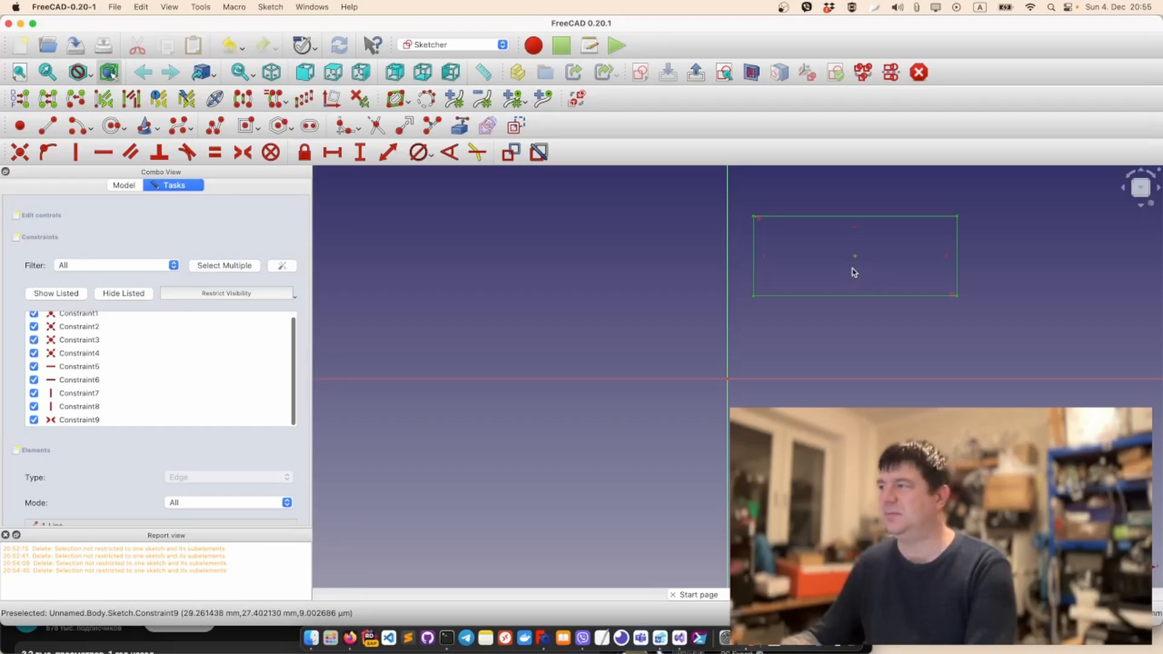
{"action": "key", "text": "Delete"}
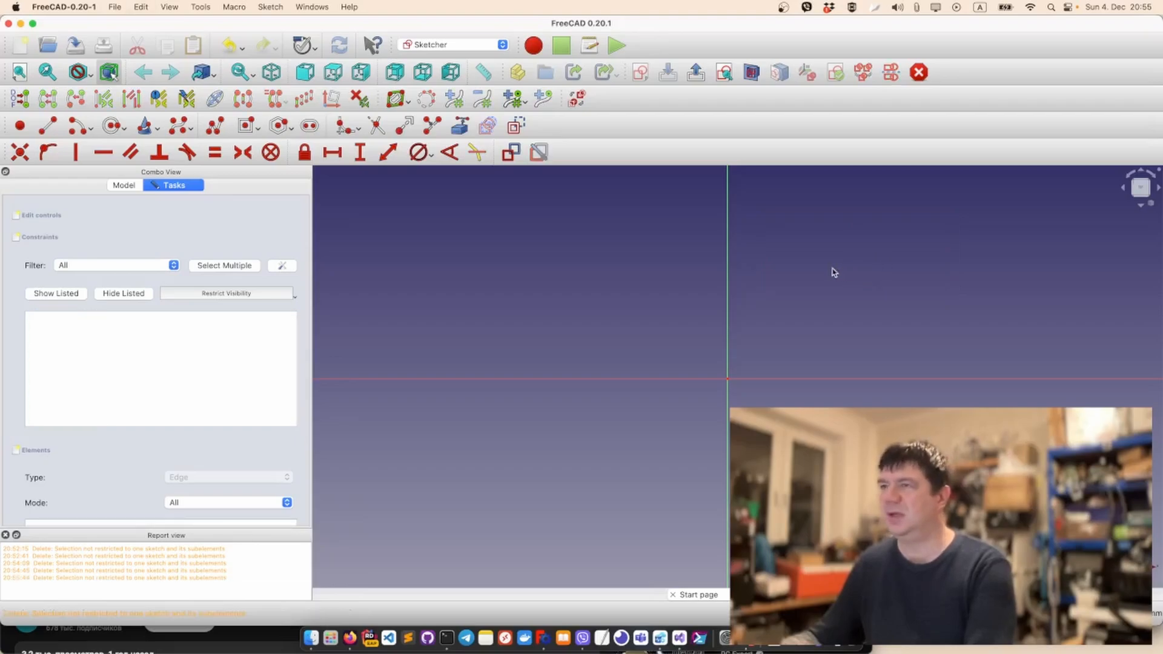
Draw a centered rectangle on the sketch origin and shrink it symmetrically to about 62 by 29 mm.
{"action": "left_click", "coordinate": [248, 128]}
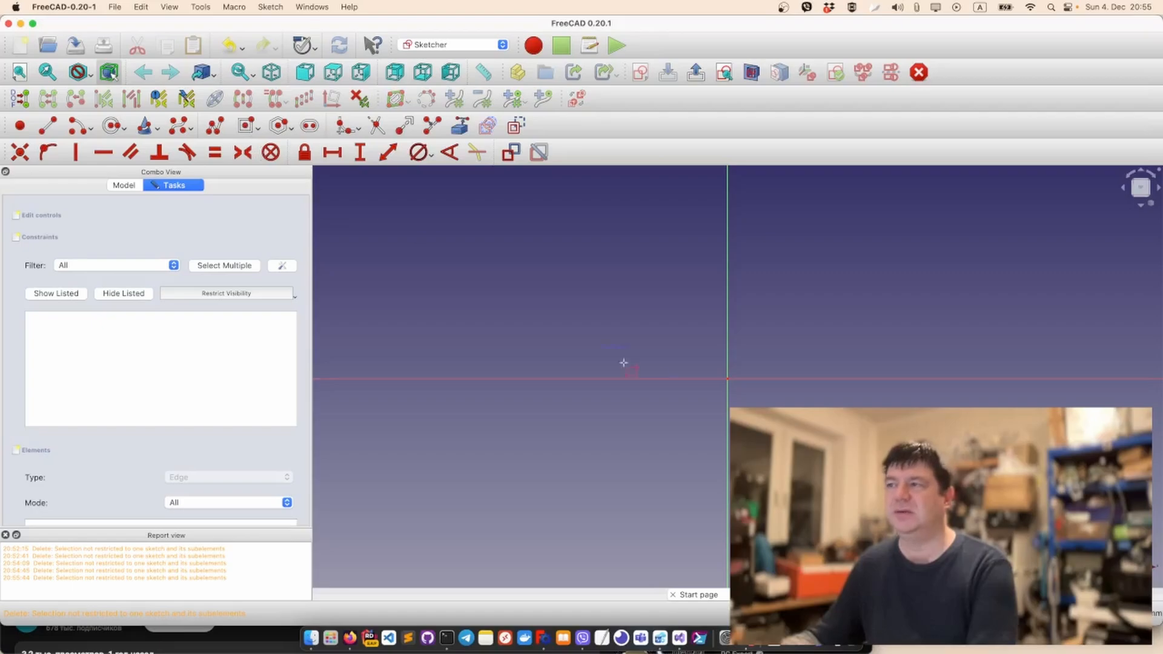
{"action": "left_click", "coordinate": [727, 378]}
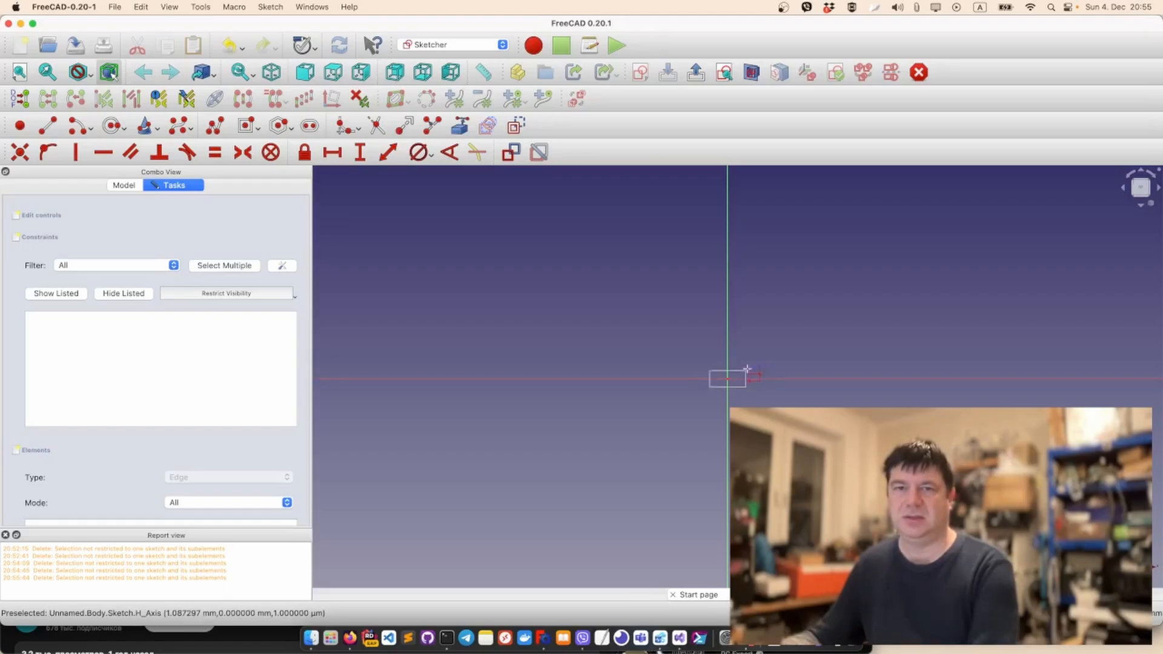
{"action": "left_click", "coordinate": [883, 299]}
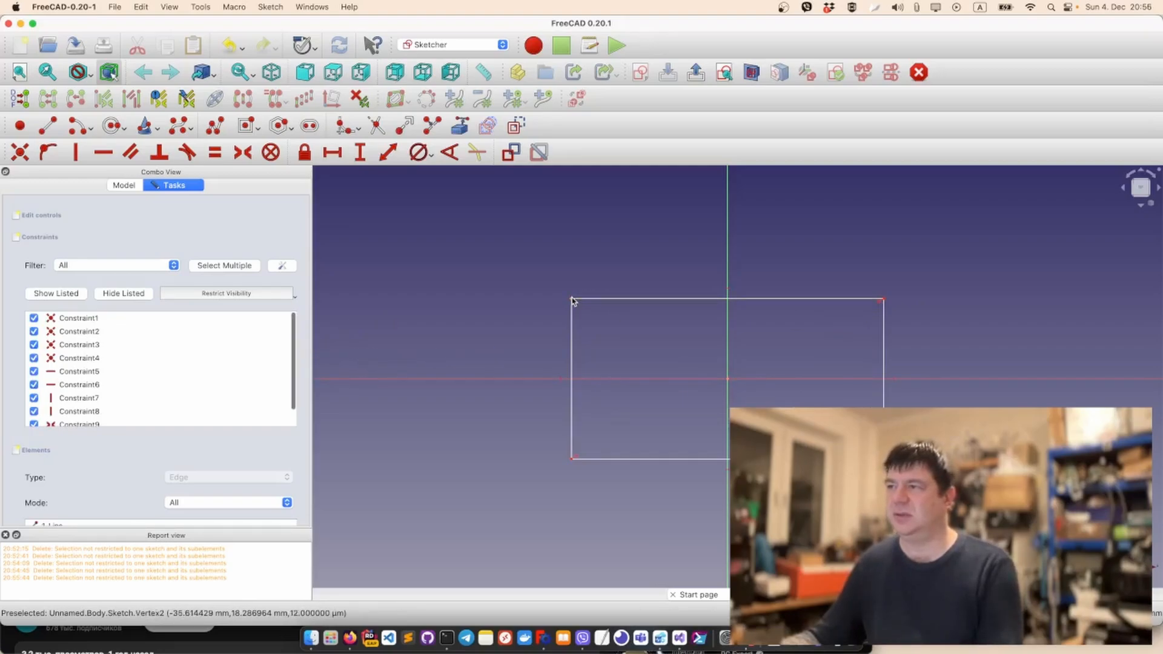
{"action": "left_click_drag", "start_coordinate": [571, 300], "coordinate": [591, 316]}
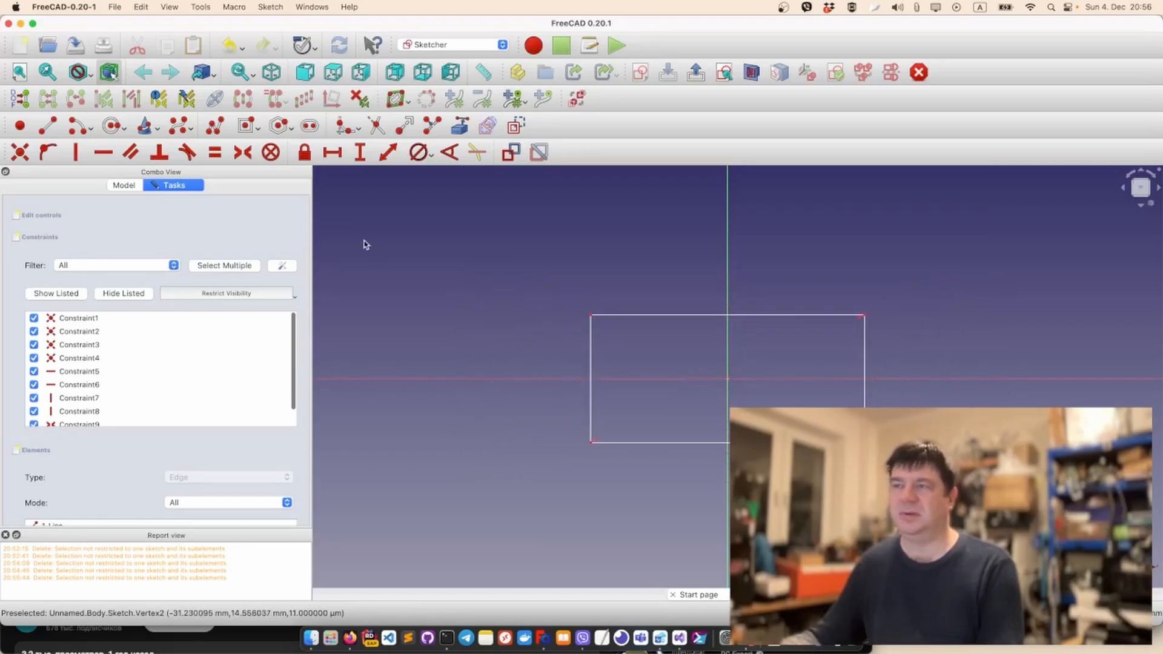
Constrain the vertical length of the rectangle's left side to 15.8 mm.
{"action": "left_click", "coordinate": [359, 155]}
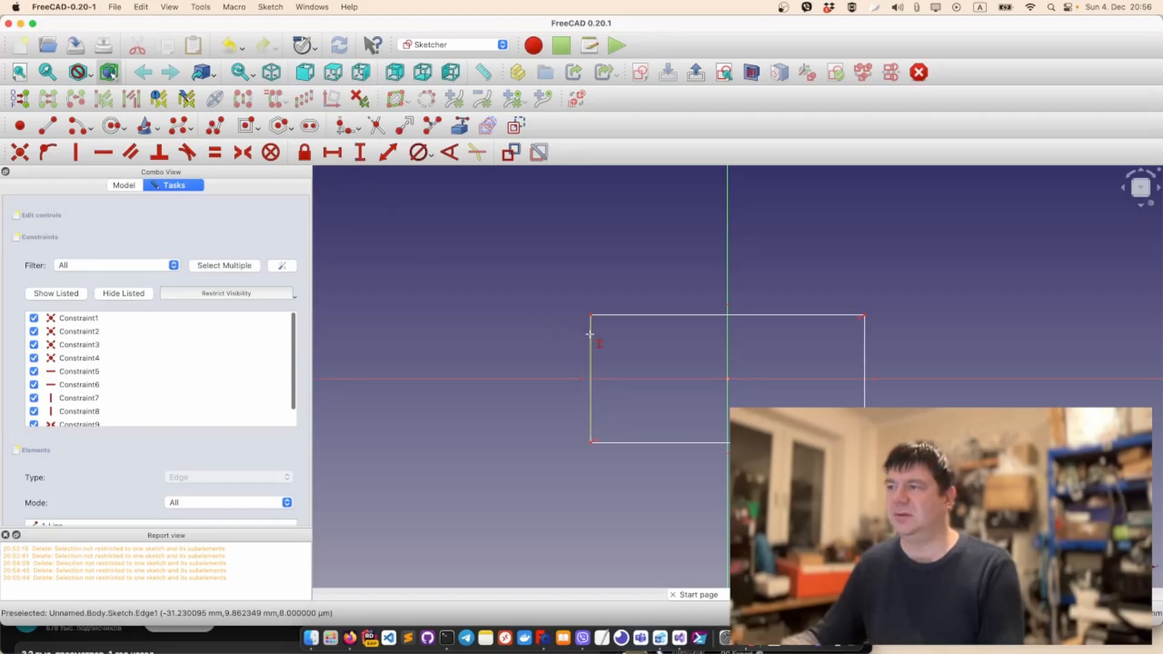
{"action": "left_click", "coordinate": [589, 333]}
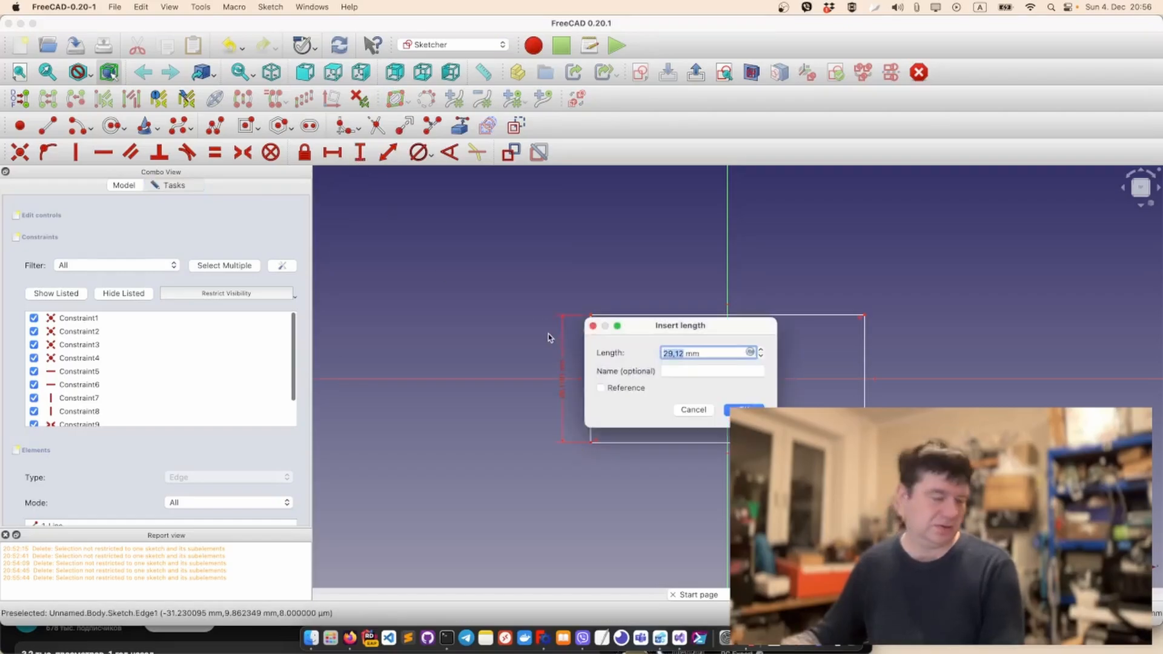
{"action": "type", "text": "15.8"}
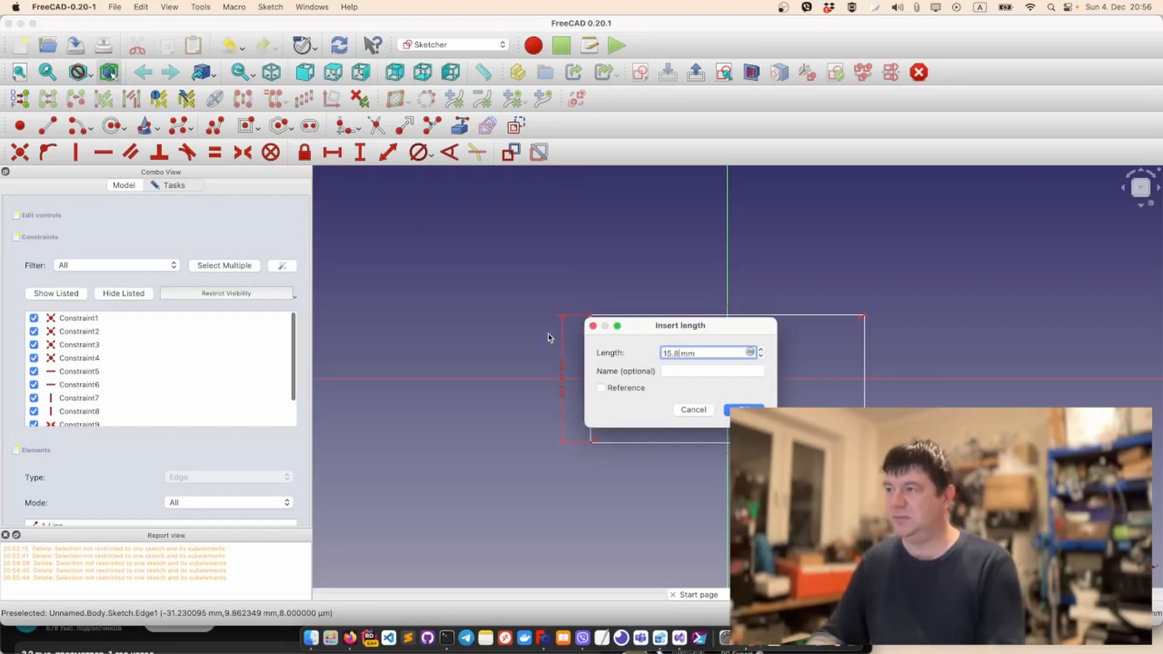
{"action": "key", "text": "Return"}
Constrain the horizontal length of the rectangle's upper side to 31.8 mm and close the sketch.
{"action": "key", "text": "l"}
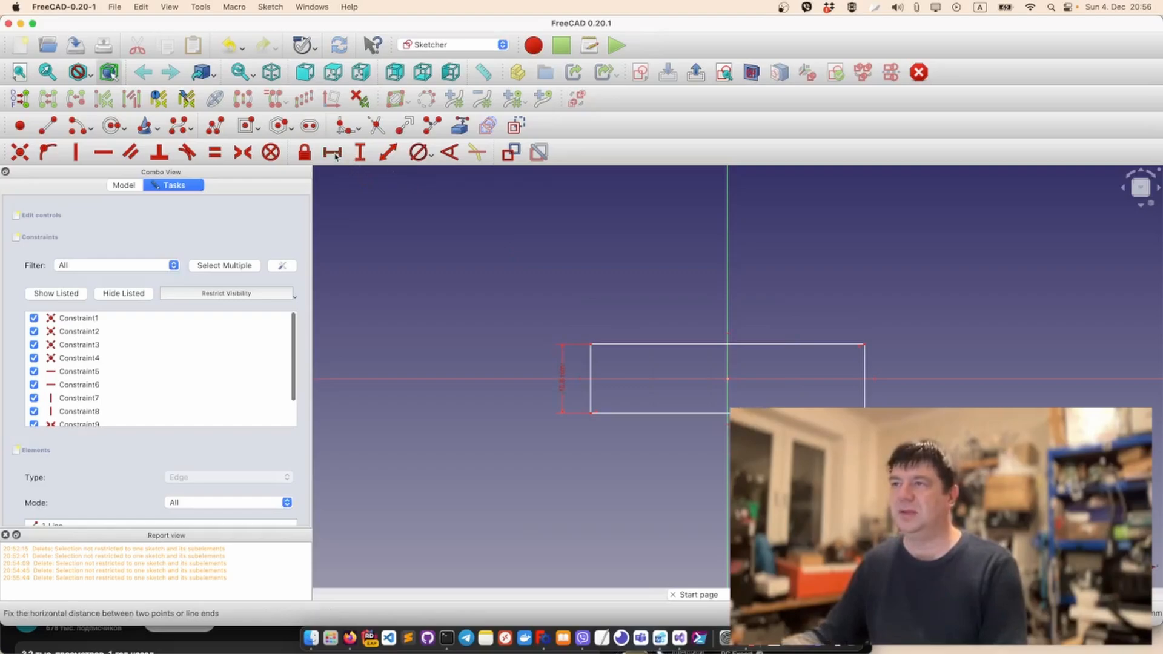
{"action": "left_click", "coordinate": [682, 343]}
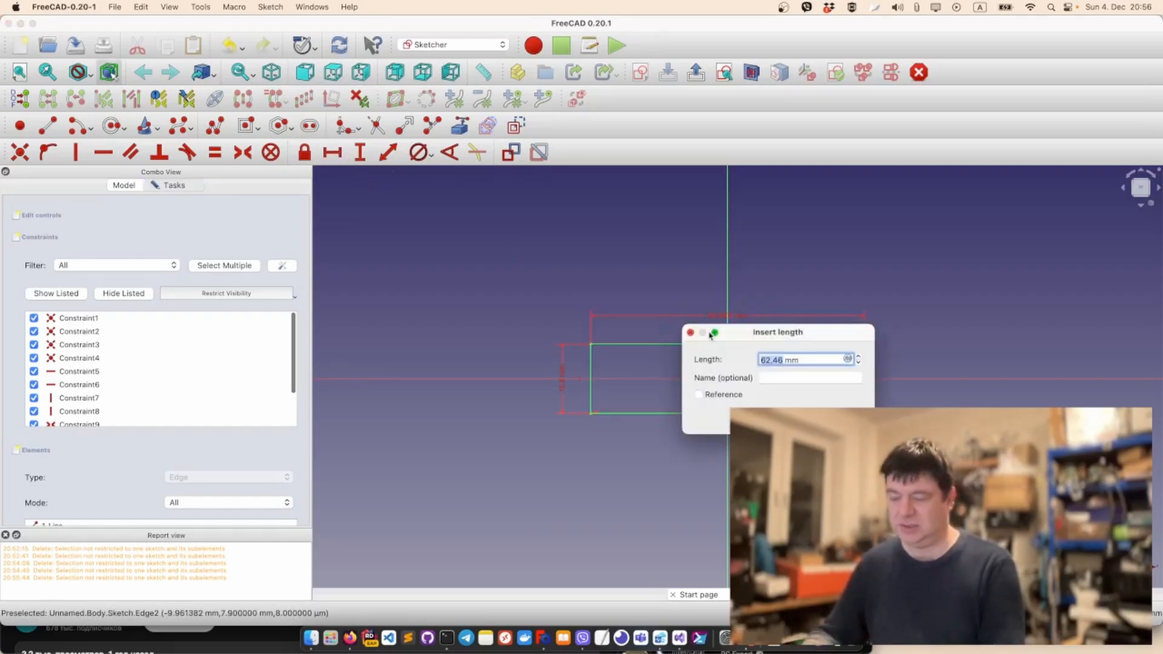
{"action": "type", "text": "32"}
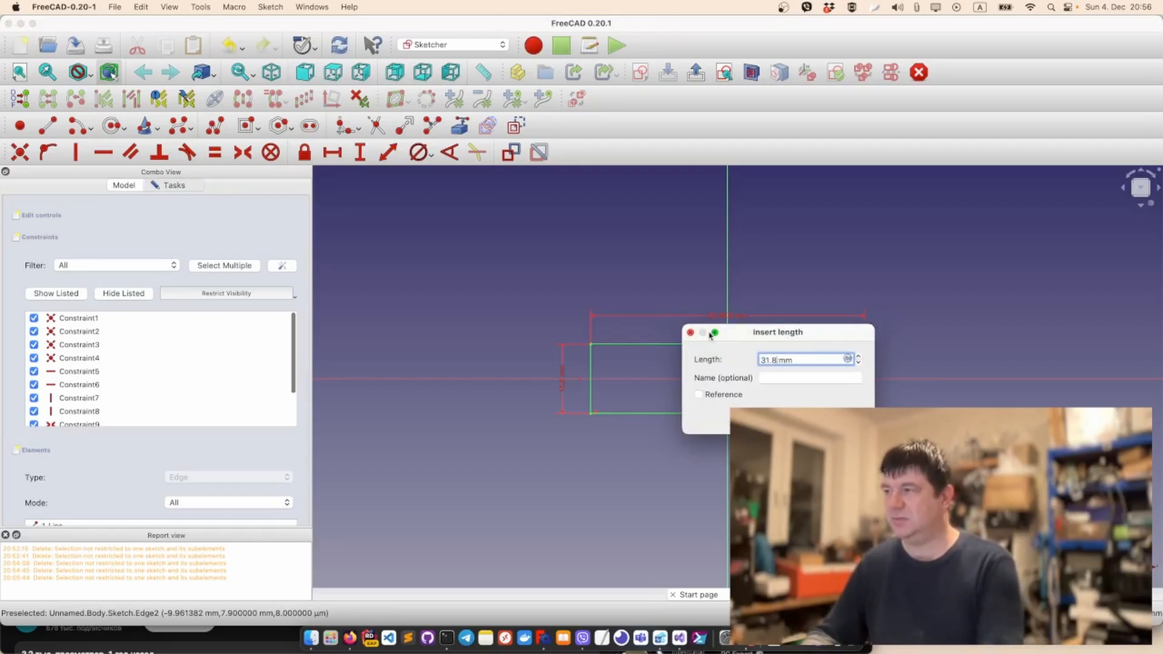
{"action": "key", "text": "Return"}
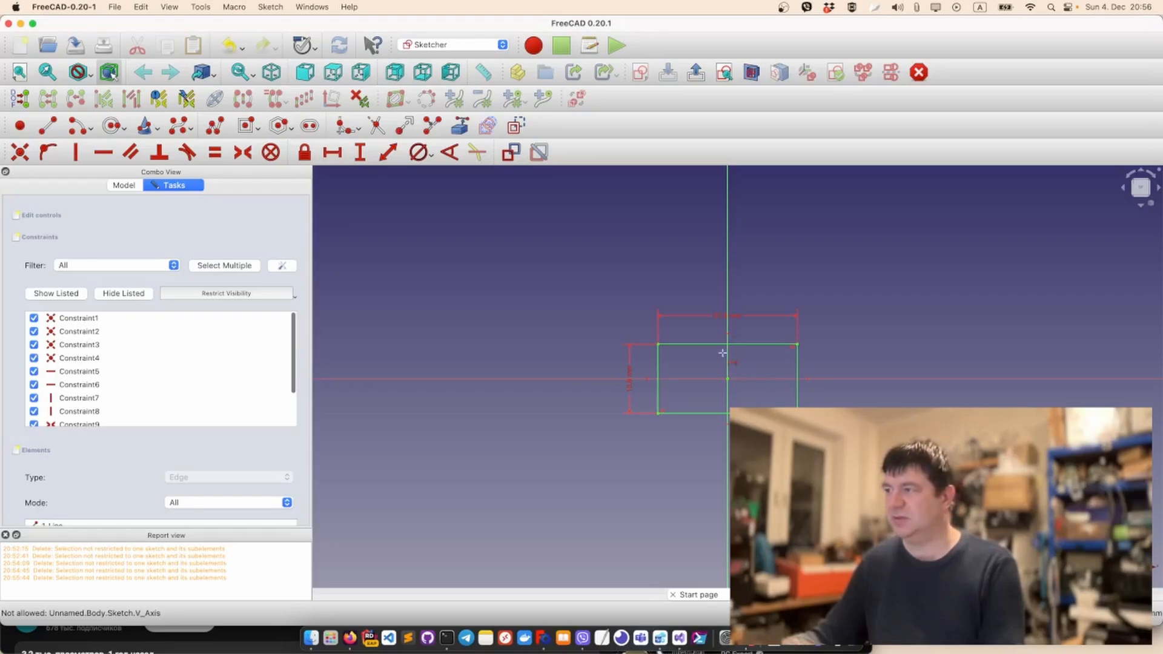
{"action": "scroll", "coordinate": [256, 242], "scroll_direction": "up", "scroll_amount": 4}
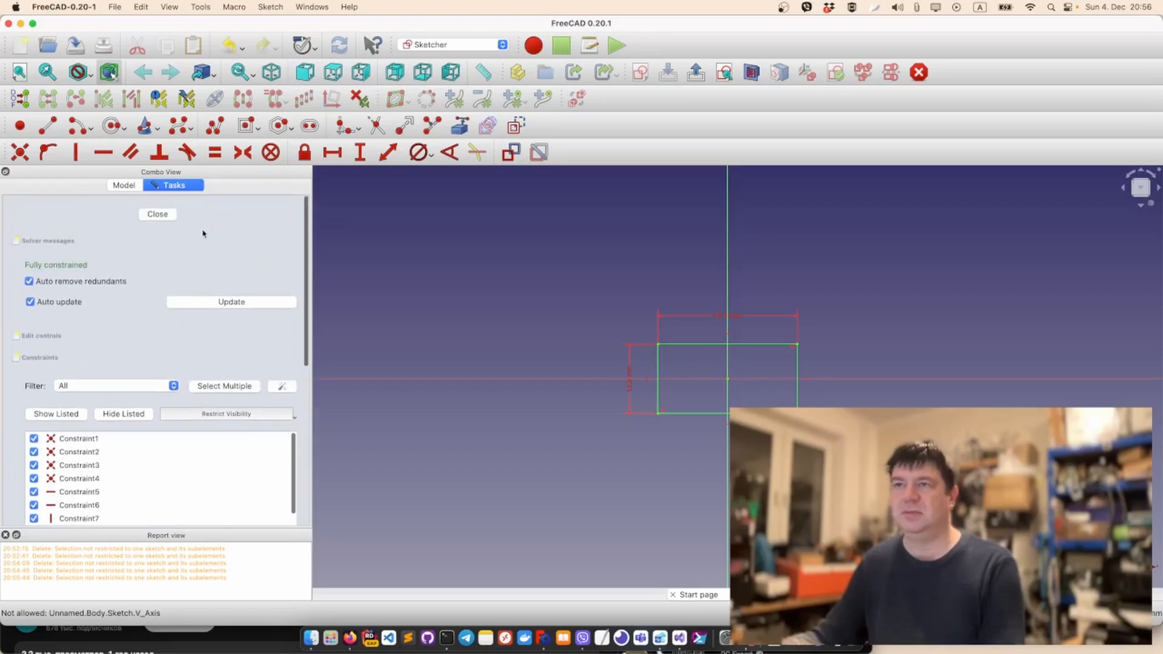
{"action": "left_click", "coordinate": [158, 215]}
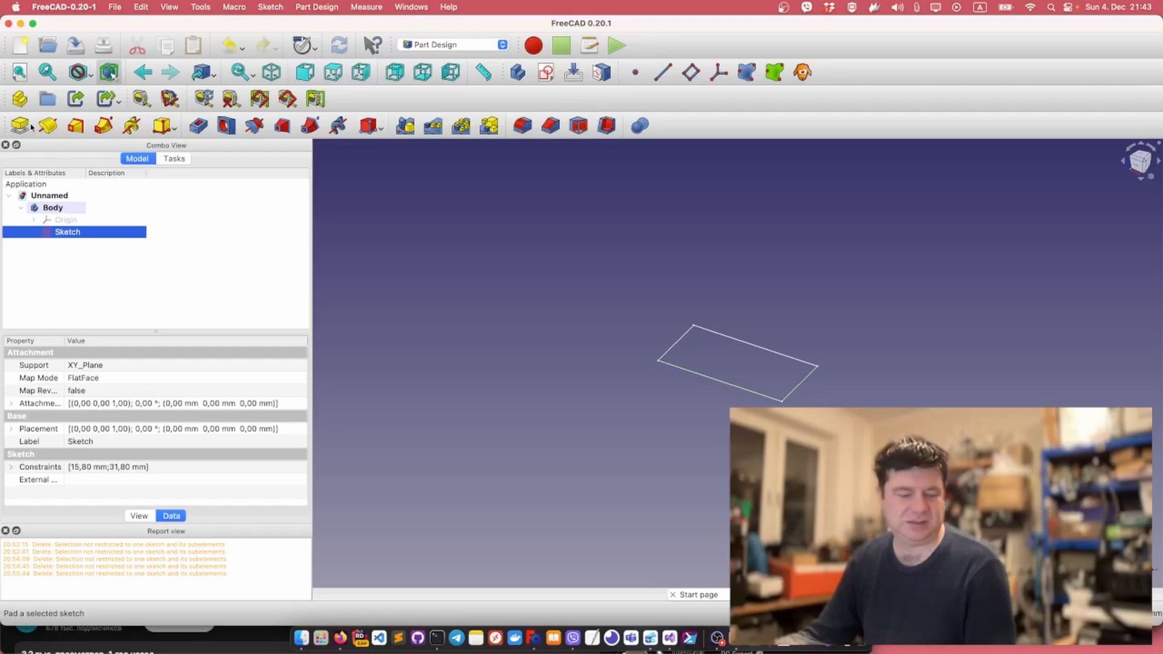
Pad the base rectangle sketch to a length of 9.6 mm.
{"action": "left_click", "coordinate": [31, 126]}
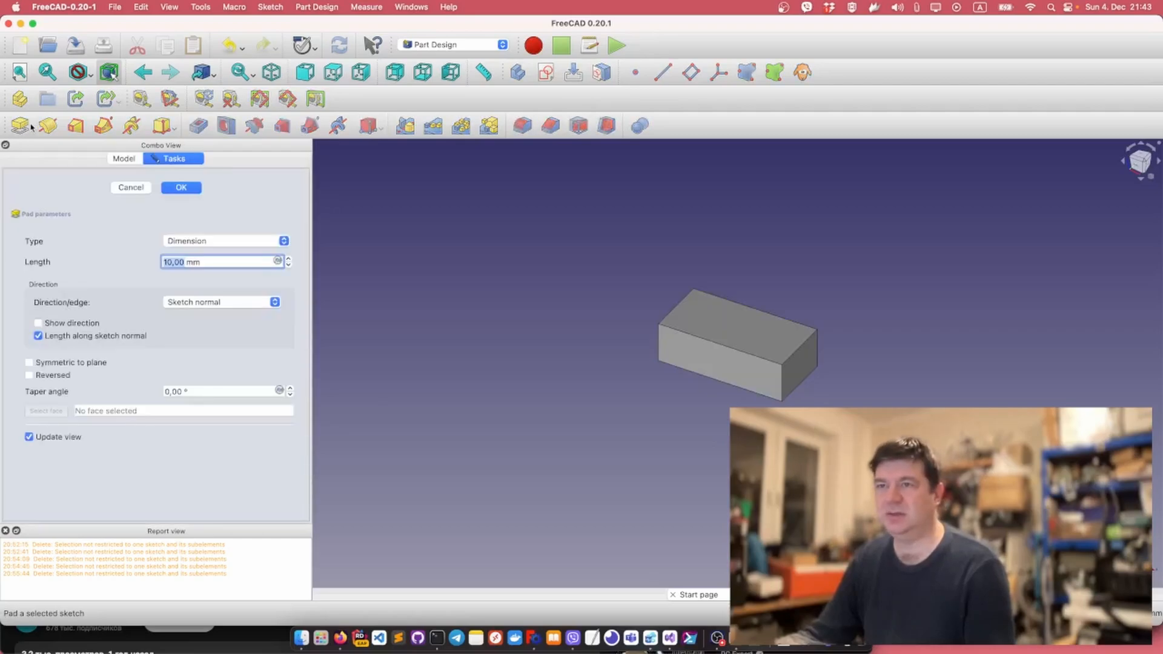
{"action": "type", "text": "9.6"}
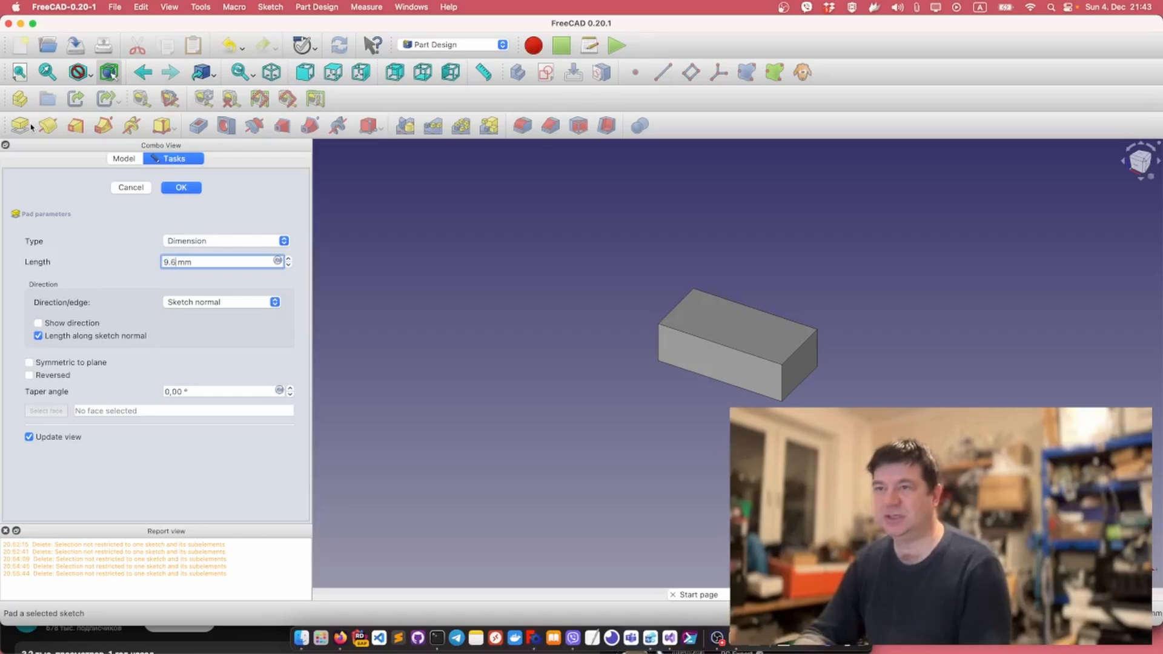
{"action": "key", "text": "Return"}
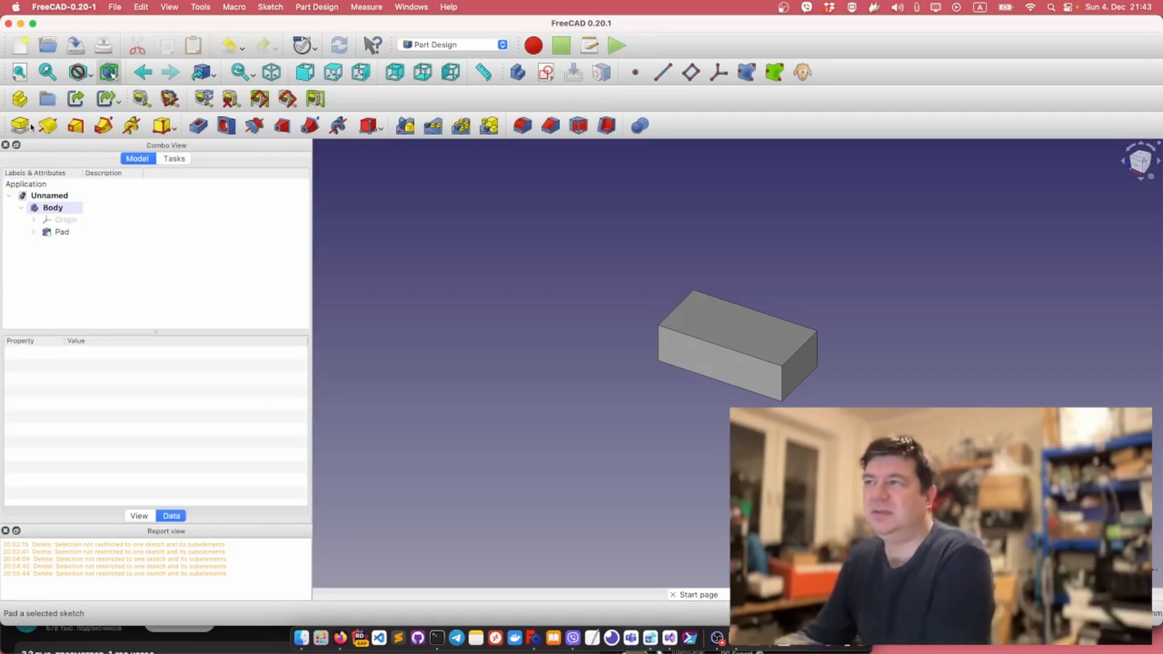
Start a sketch on the pad's top face and draw a circle near the upper-left corner, centered at about X -11.6, Y 4.3 mm.
{"action": "left_click", "coordinate": [716, 320]}
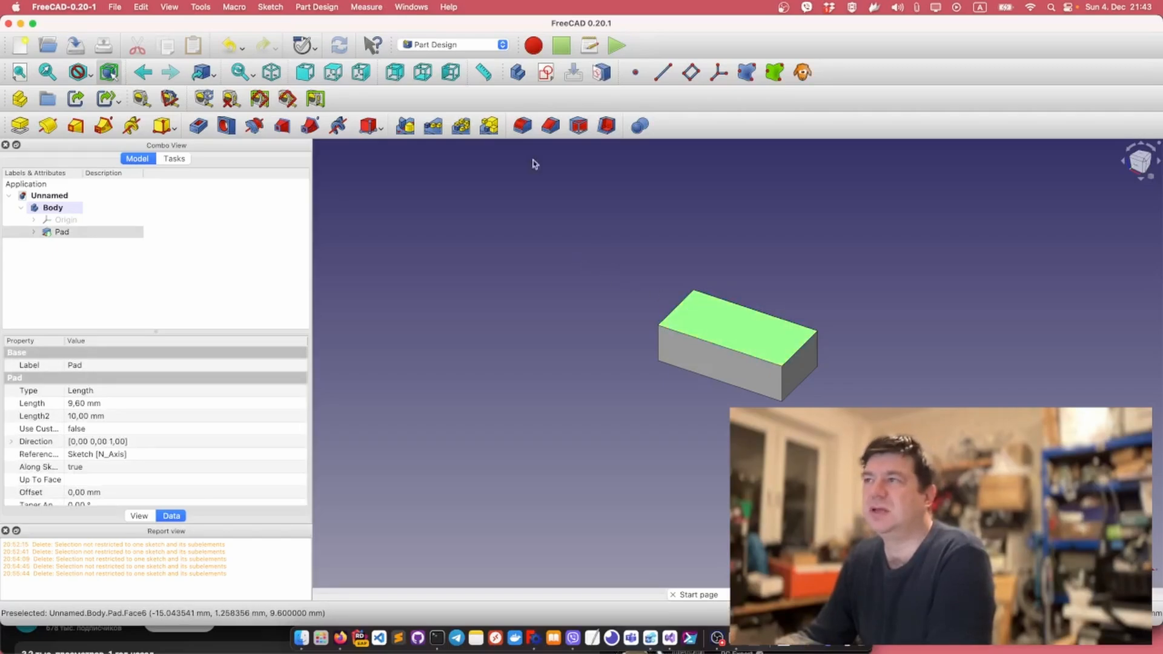
{"action": "left_click", "coordinate": [546, 73]}
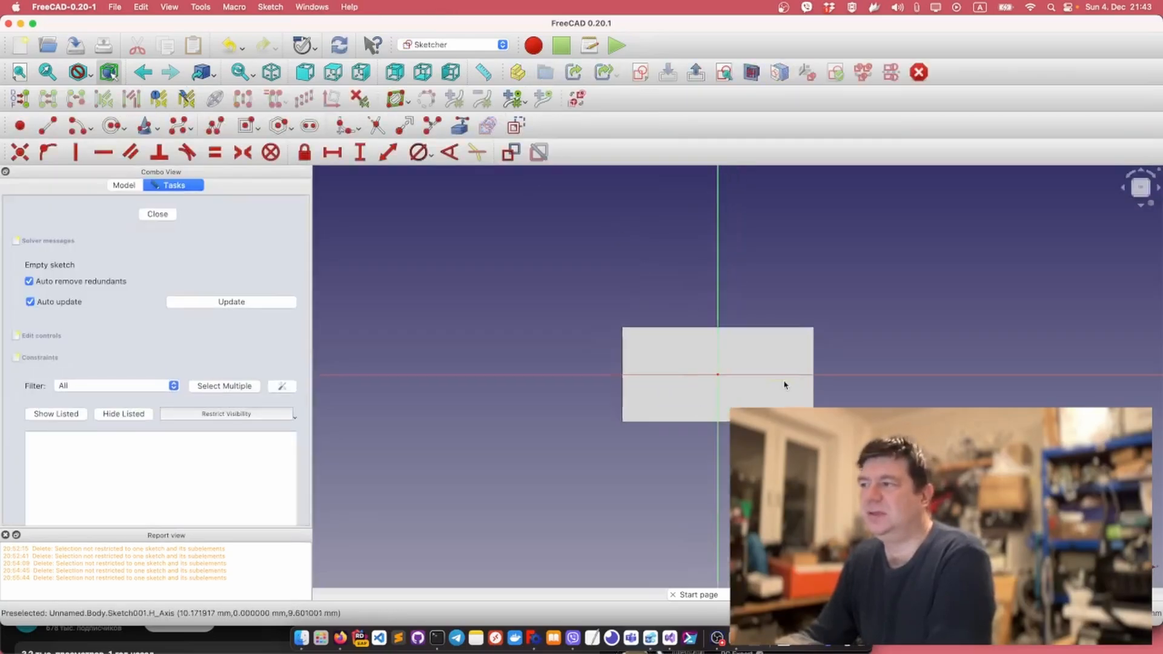
{"action": "scroll", "coordinate": [778, 384], "scroll_direction": "up", "scroll_amount": 2}
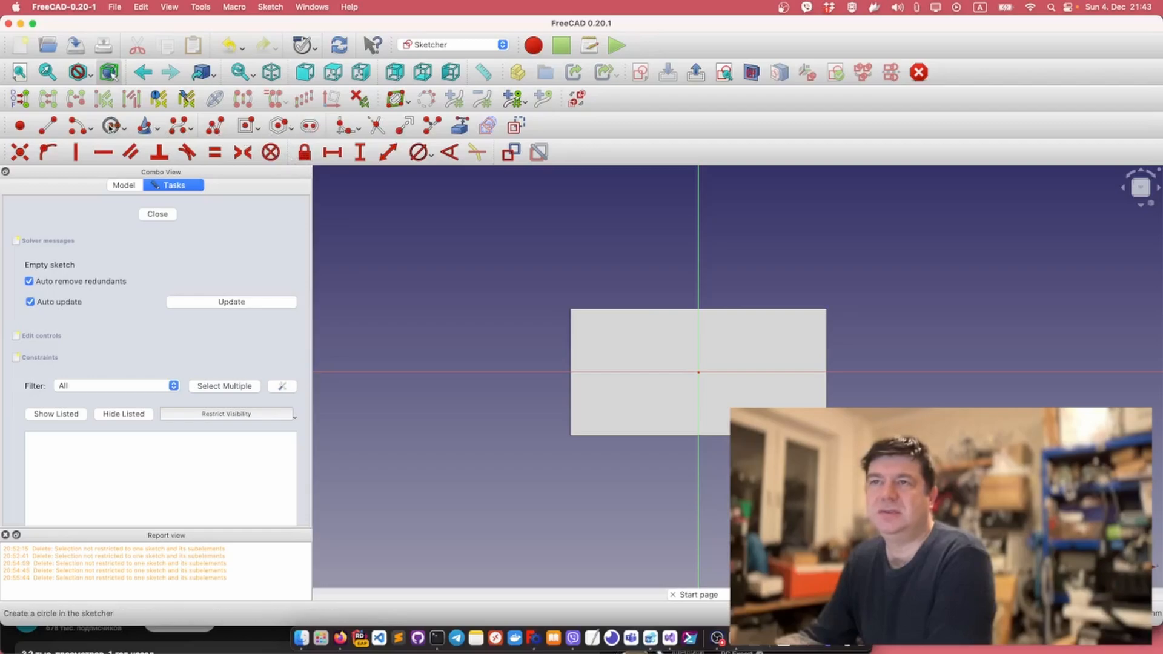
{"action": "left_click", "coordinate": [111, 126]}
{"action": "left_click", "coordinate": [605, 338]}
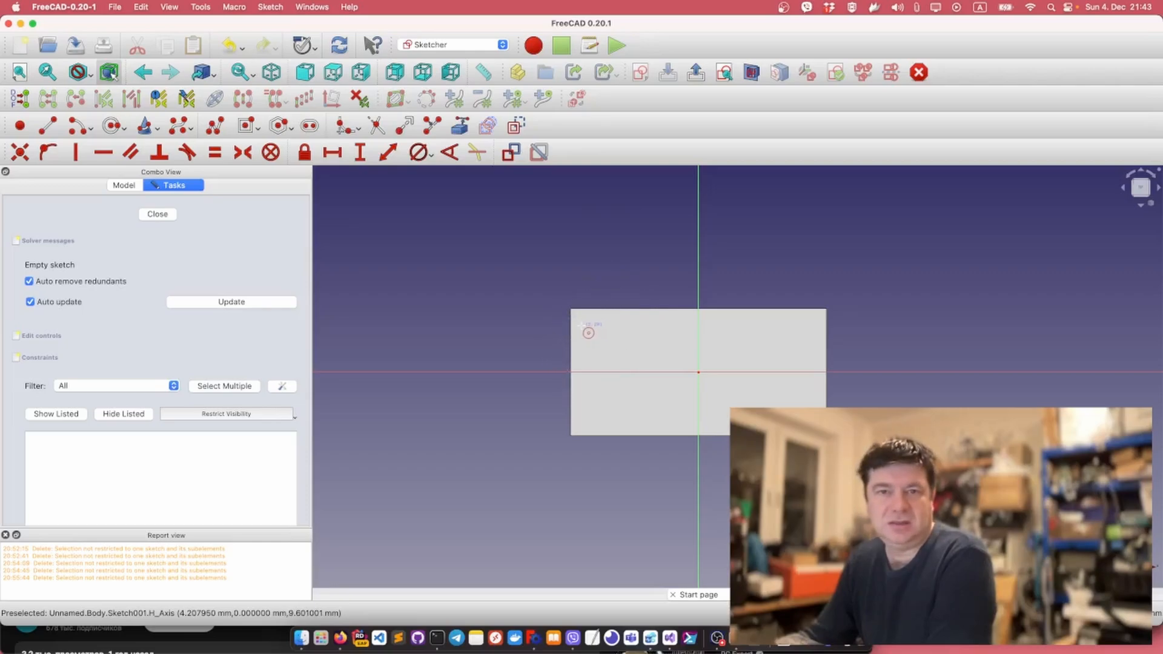
{"action": "left_click", "coordinate": [580, 326]}
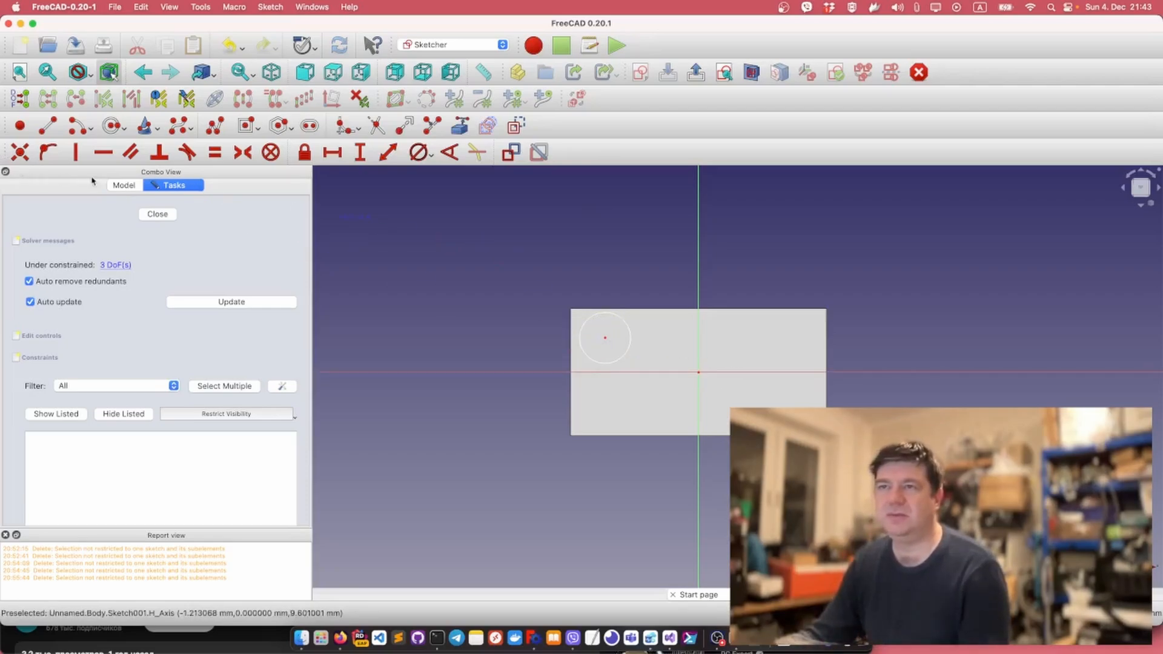
Hide the pad to view the circle on its own, and show the pad again.
{"action": "left_click", "coordinate": [118, 186]}
{"action": "left_click", "coordinate": [65, 259]}
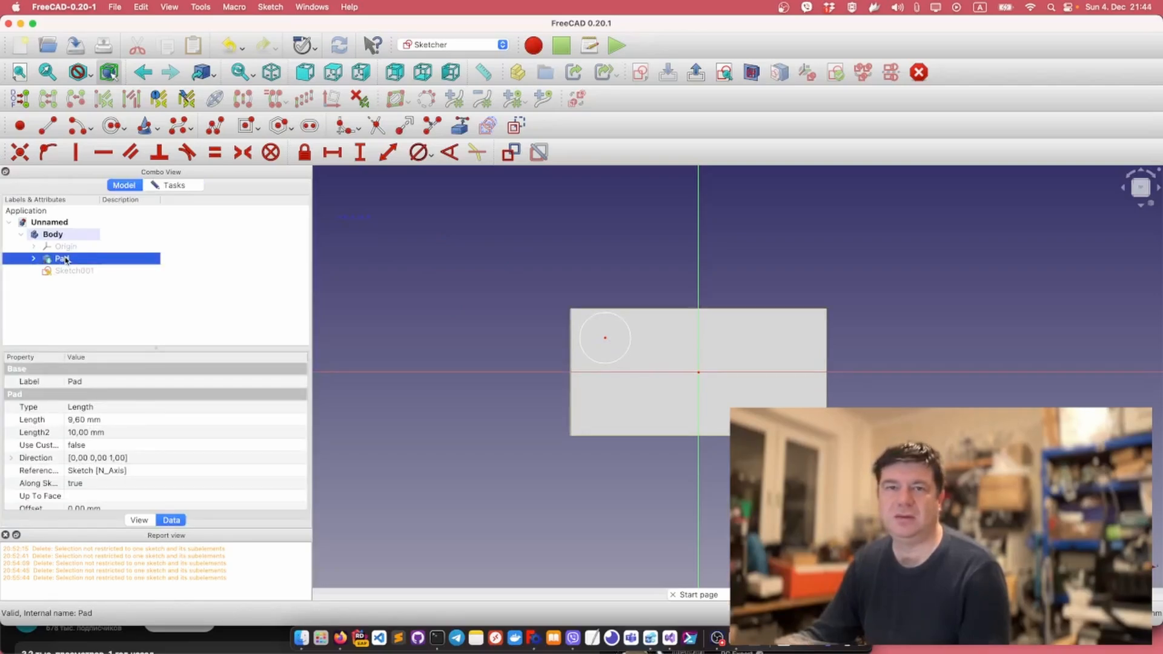
{"action": "key", "text": "space"}
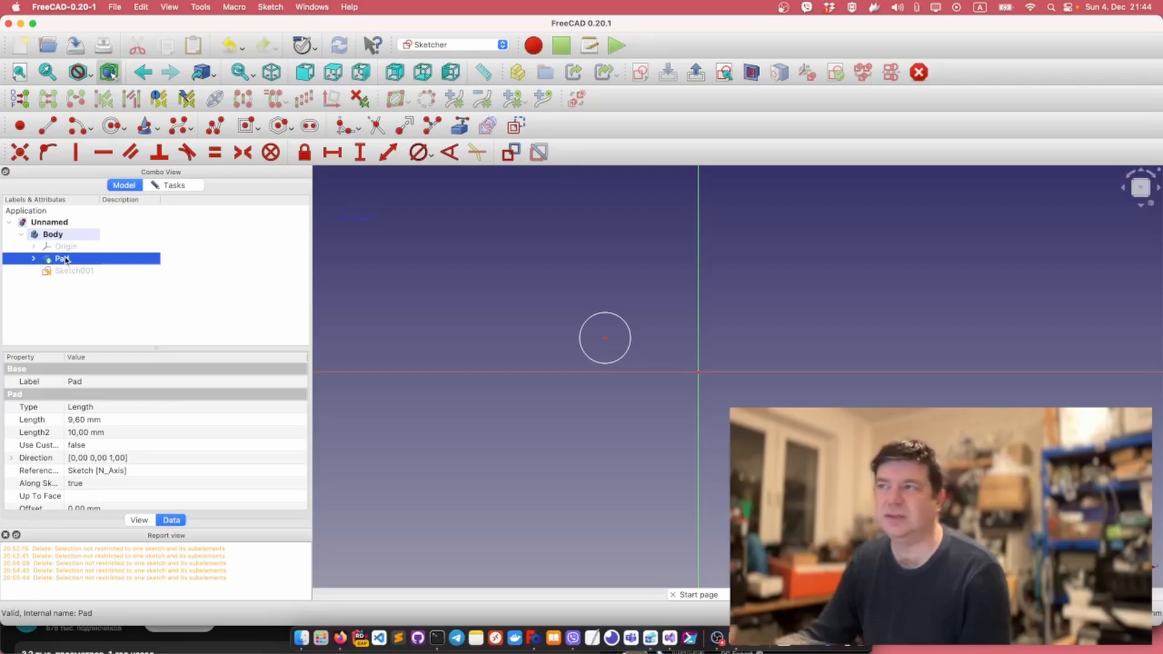
{"action": "key", "text": "space"}
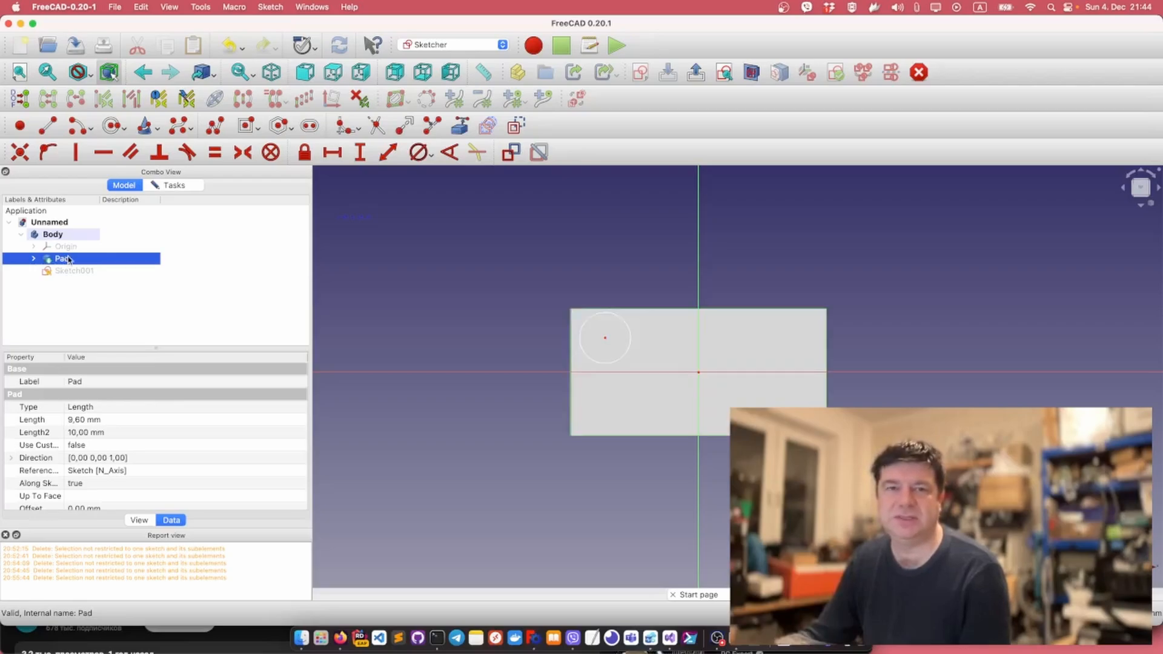
Link the pad's upper and left edges into the sketch as external geometry and hide the pad.
{"action": "left_click", "coordinate": [461, 128]}
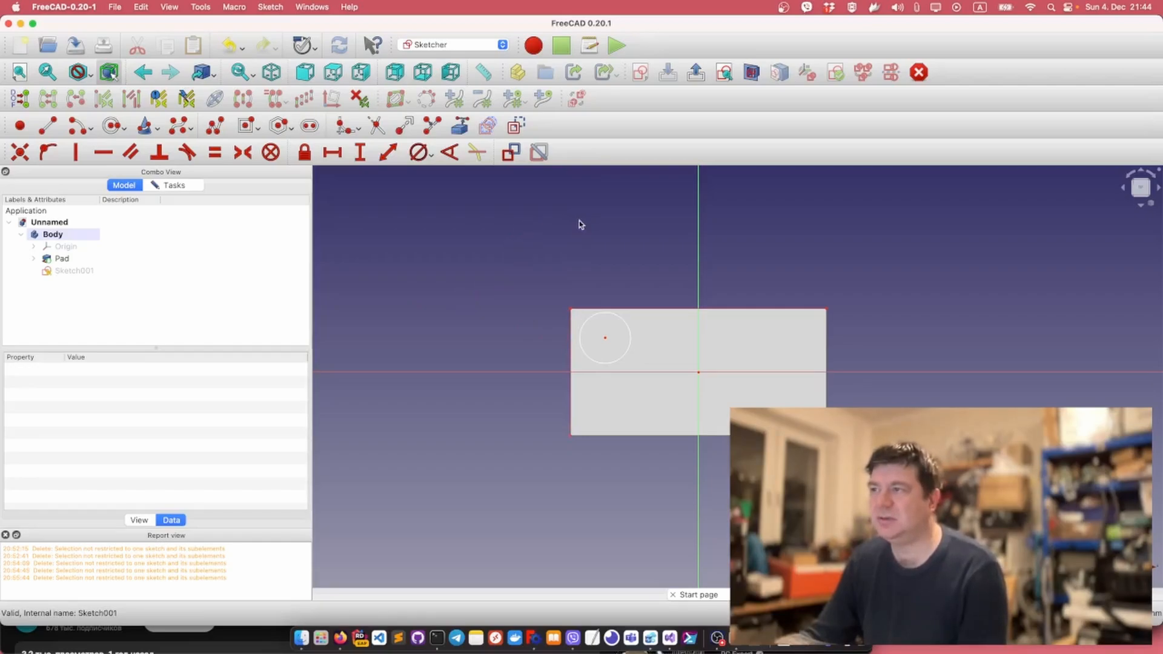
{"action": "left_click", "coordinate": [65, 259]}
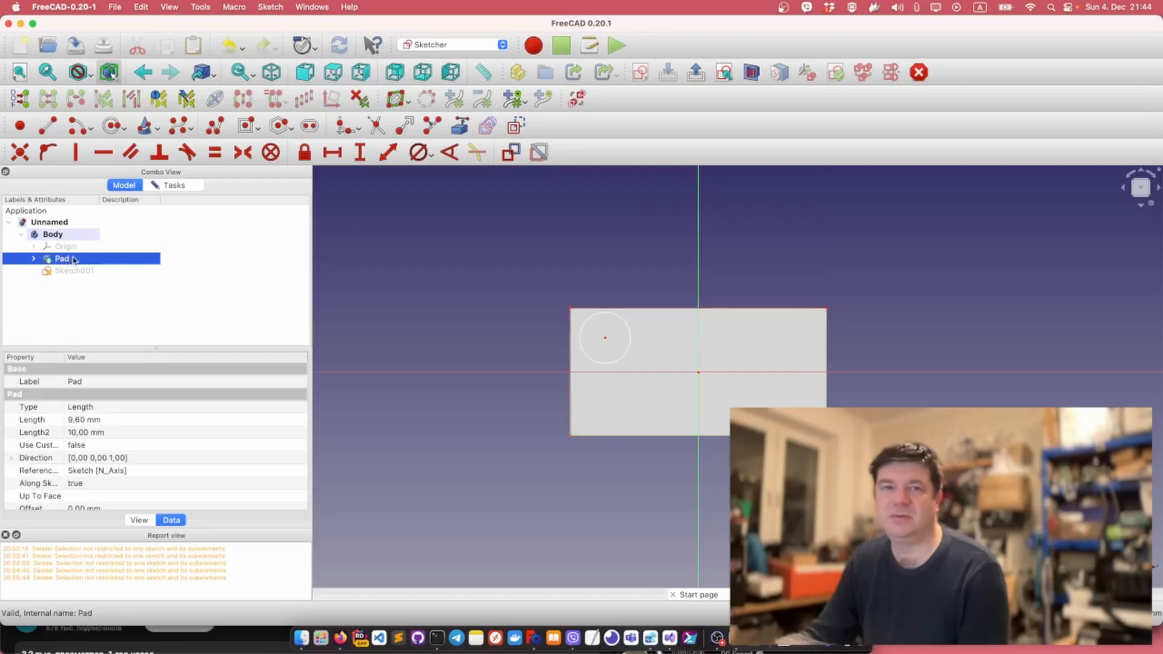
{"action": "key", "text": "space"}
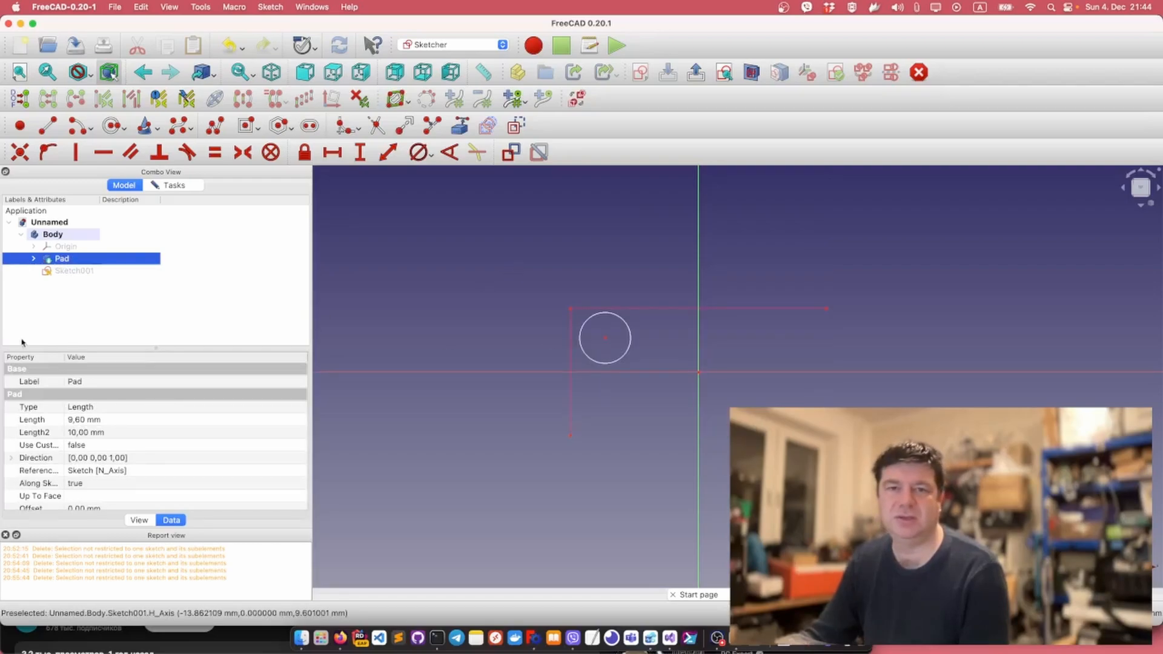
Shift the circle slightly by its center and reduce its radius freehand, keeping it inside the upper-left corner.
{"action": "scroll", "coordinate": [616, 343], "scroll_direction": "up", "scroll_amount": 1}
{"action": "scroll", "coordinate": [616, 344], "scroll_direction": "up", "scroll_amount": 1}
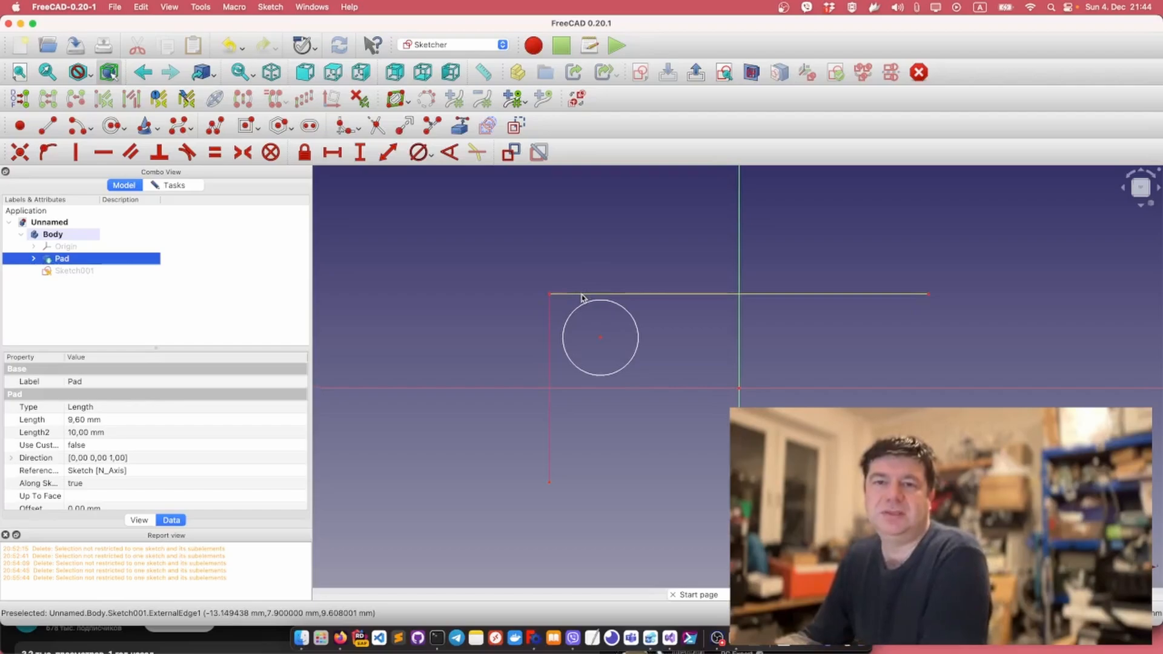
{"action": "left_click", "coordinate": [600, 339]}
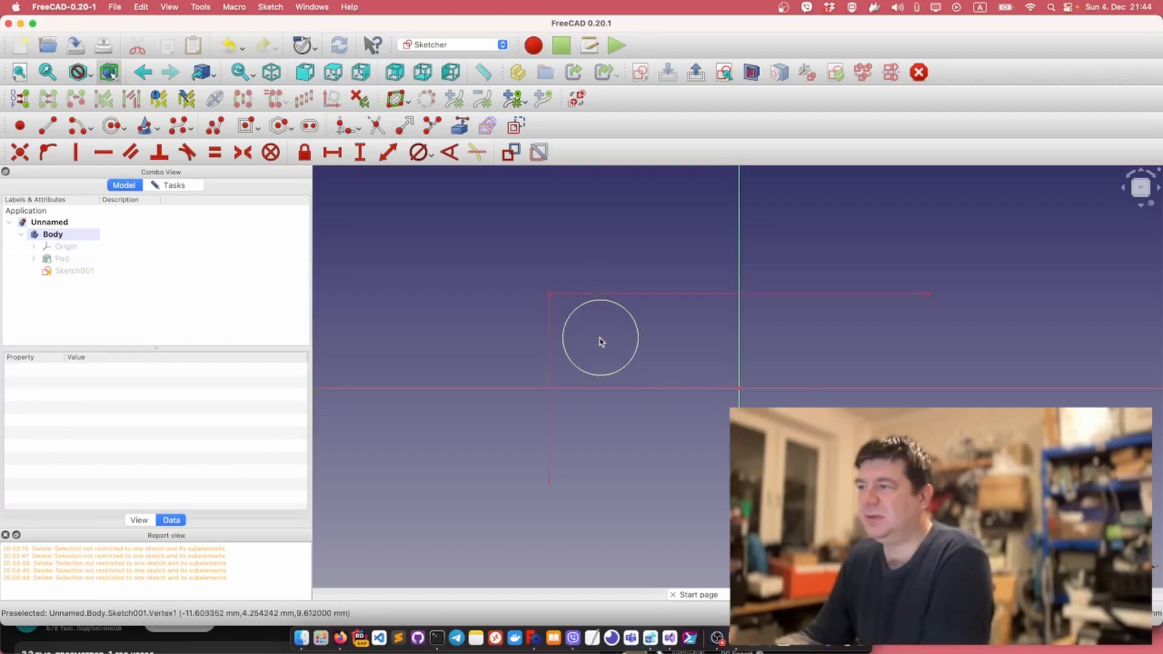
{"action": "mouse_move", "coordinate": [600, 341]}
{"action": "left_mouse_down"}
{"action": "mouse_move", "coordinate": [659, 346]}
{"action": "mouse_move", "coordinate": [579, 338]}
{"action": "mouse_move", "coordinate": [630, 334]}
{"action": "left_mouse_up"}
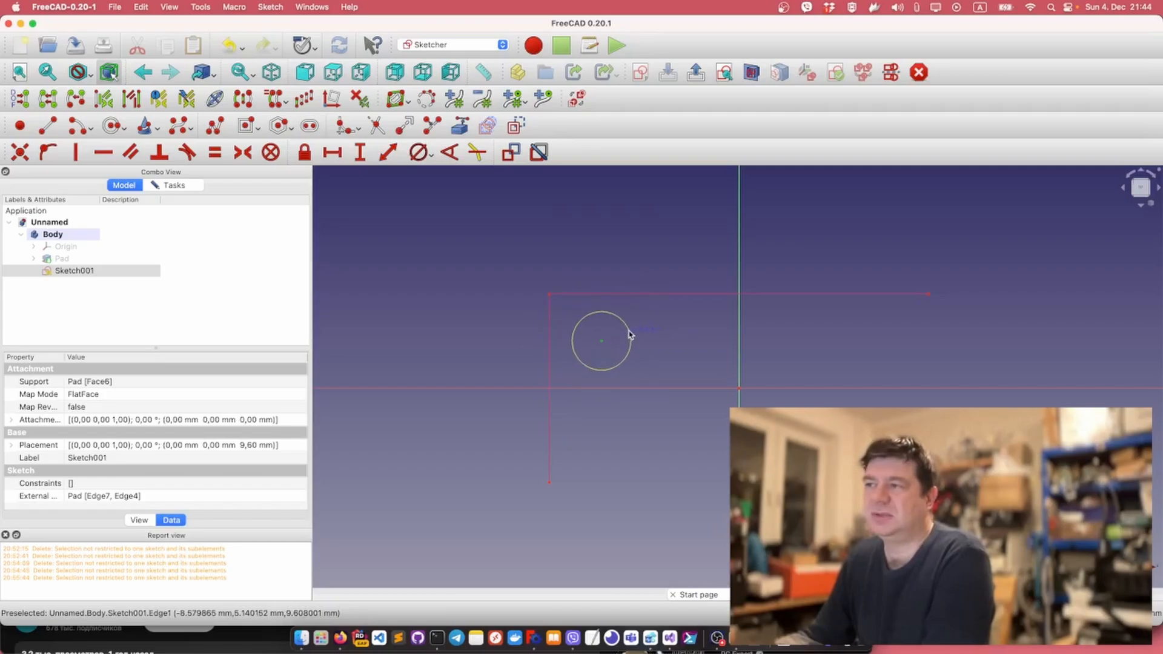
{"action": "left_click", "coordinate": [431, 159]}
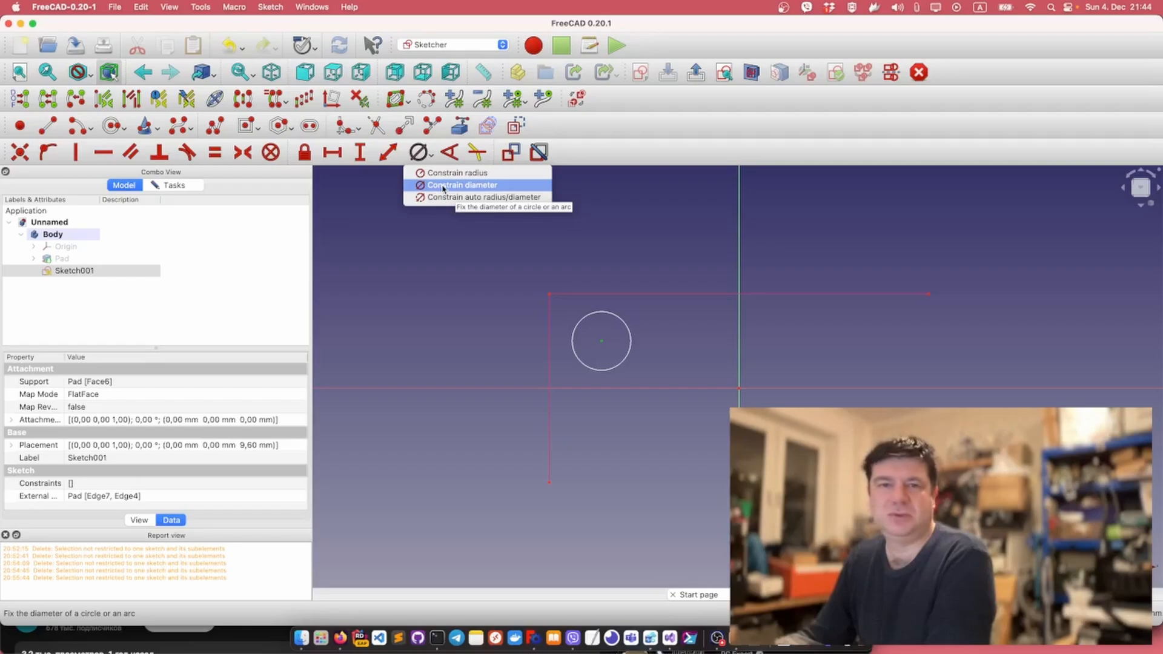
{"action": "left_click", "coordinate": [443, 186]}
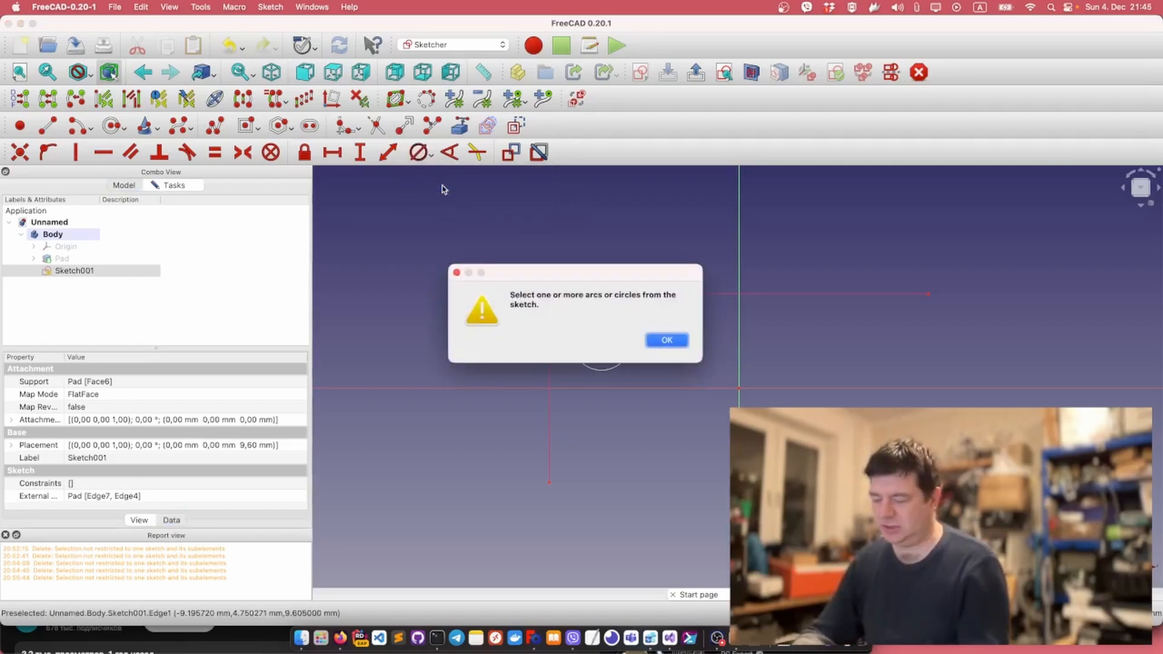
{"action": "key", "text": "Return"}
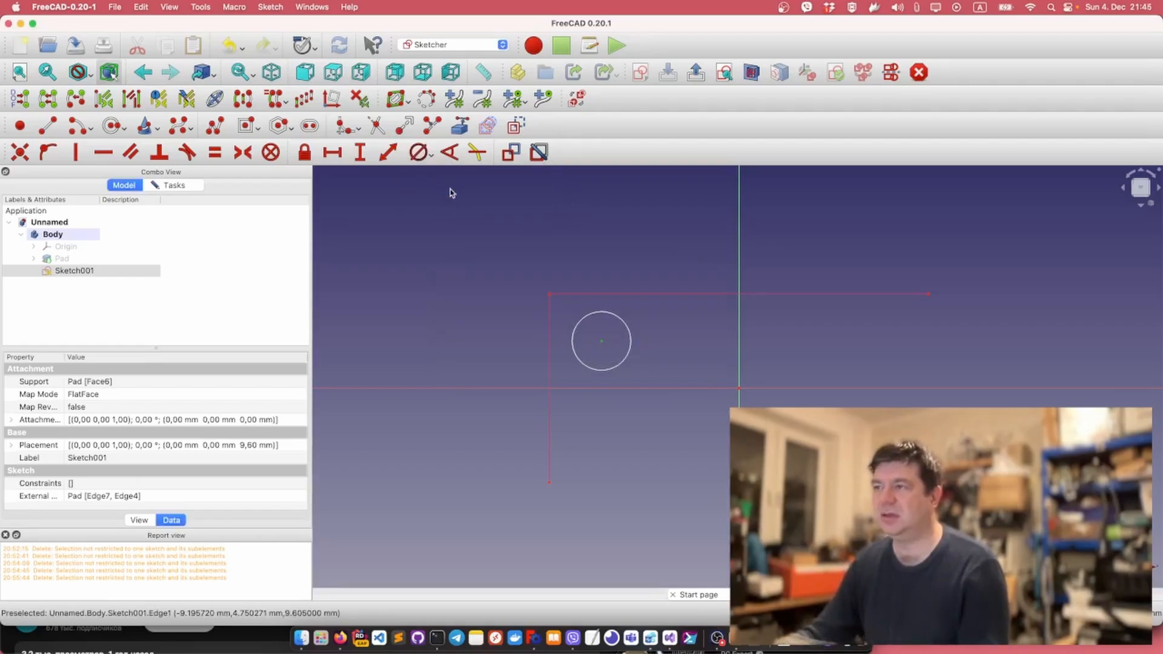
Constrain the circle's diameter to 4.8 mm.
{"action": "left_click", "coordinate": [592, 317]}
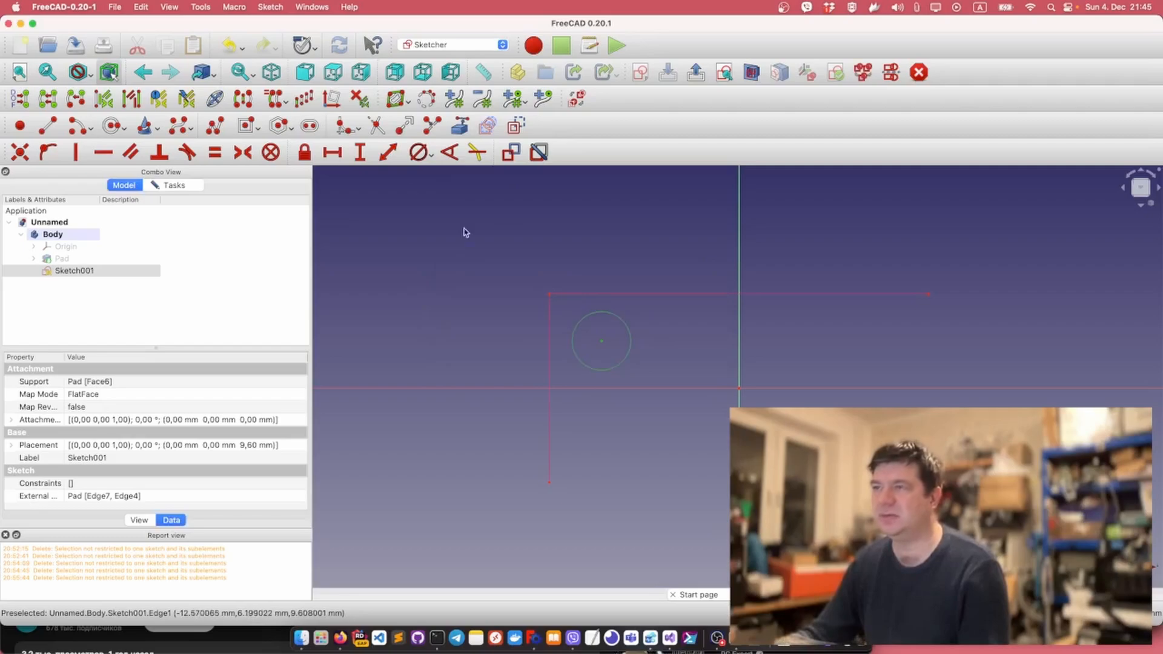
{"action": "left_click", "coordinate": [602, 345]}
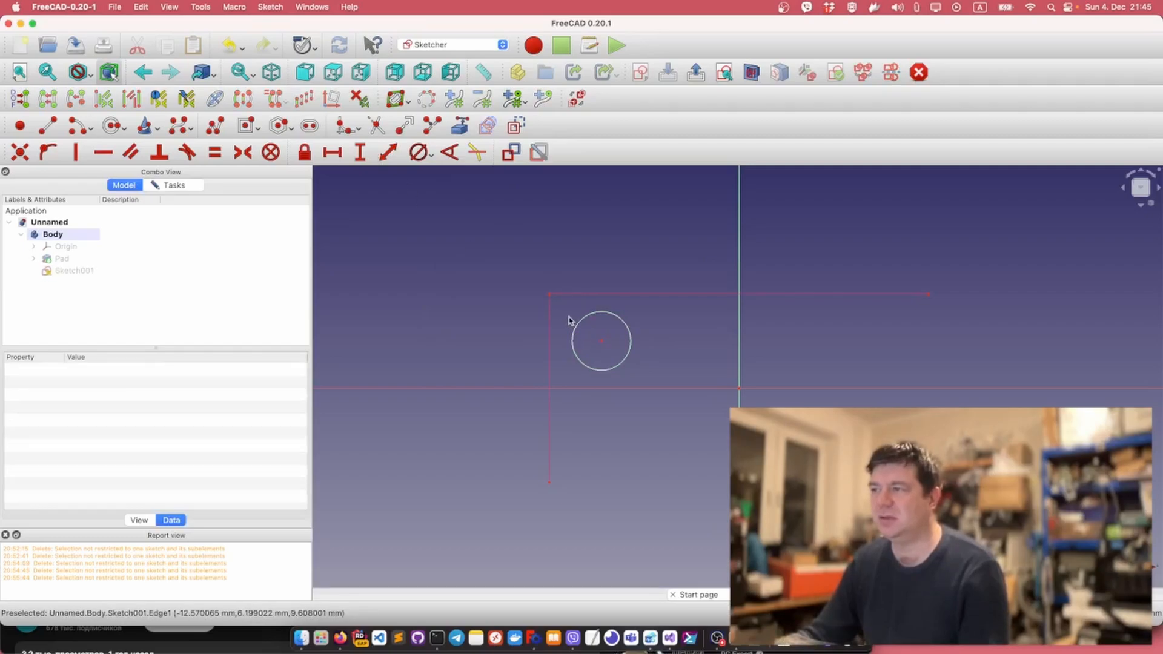
{"action": "left_click", "coordinate": [590, 315]}
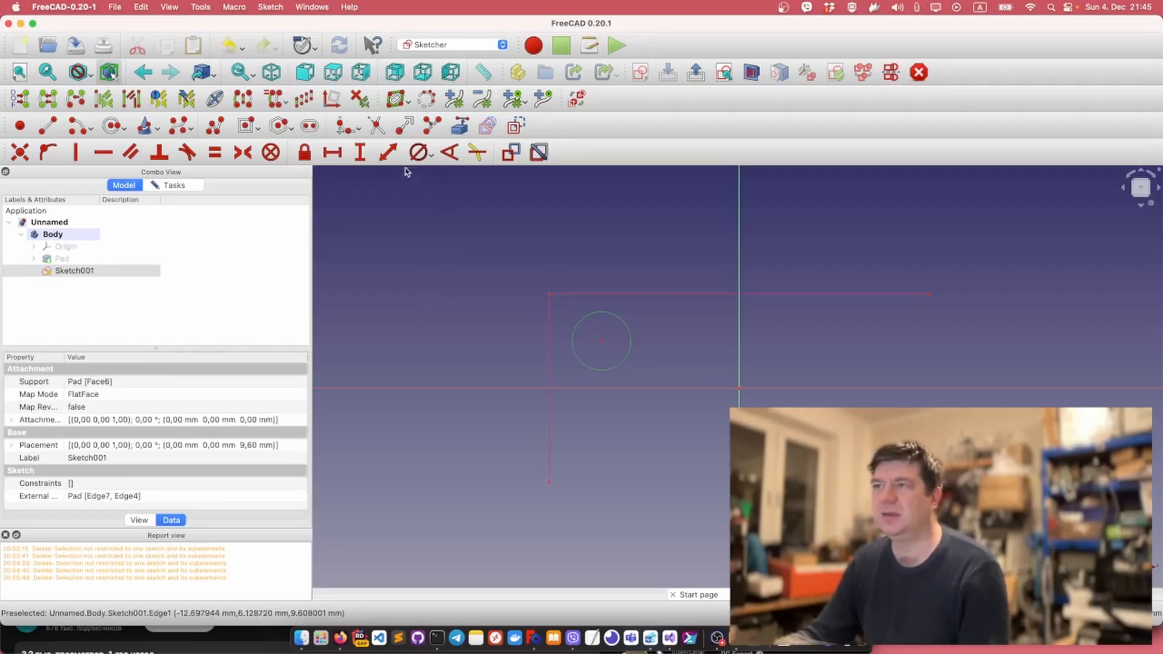
{"action": "left_click", "coordinate": [417, 152]}
{"action": "type", "text": "4.8"}
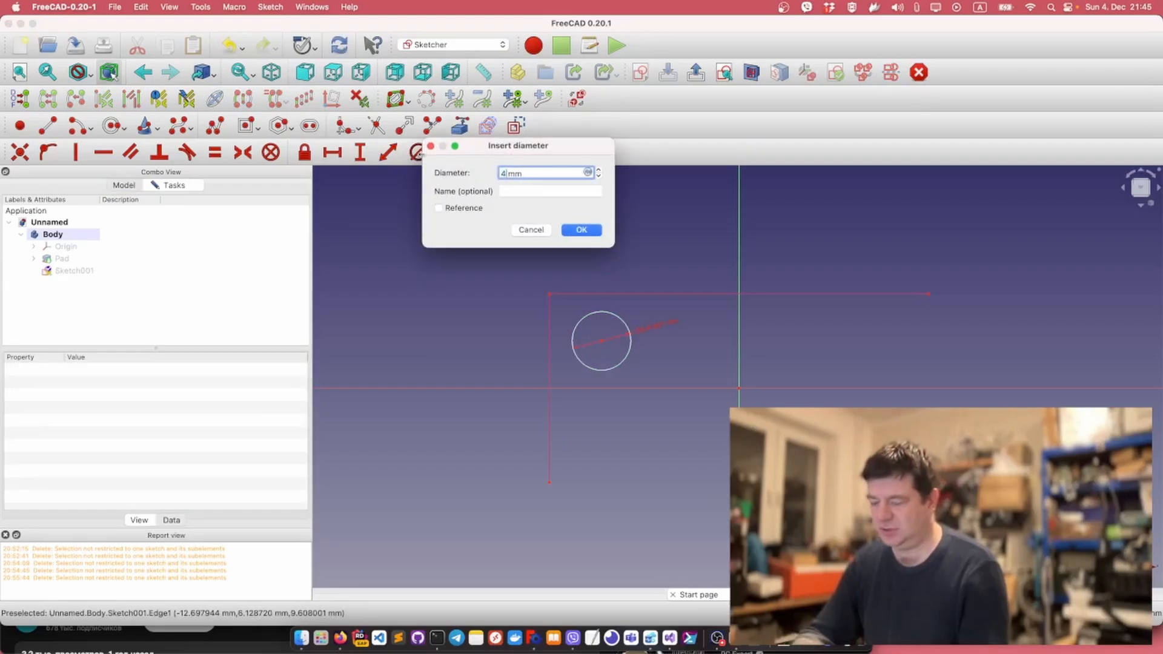
{"action": "key", "text": "Return"}
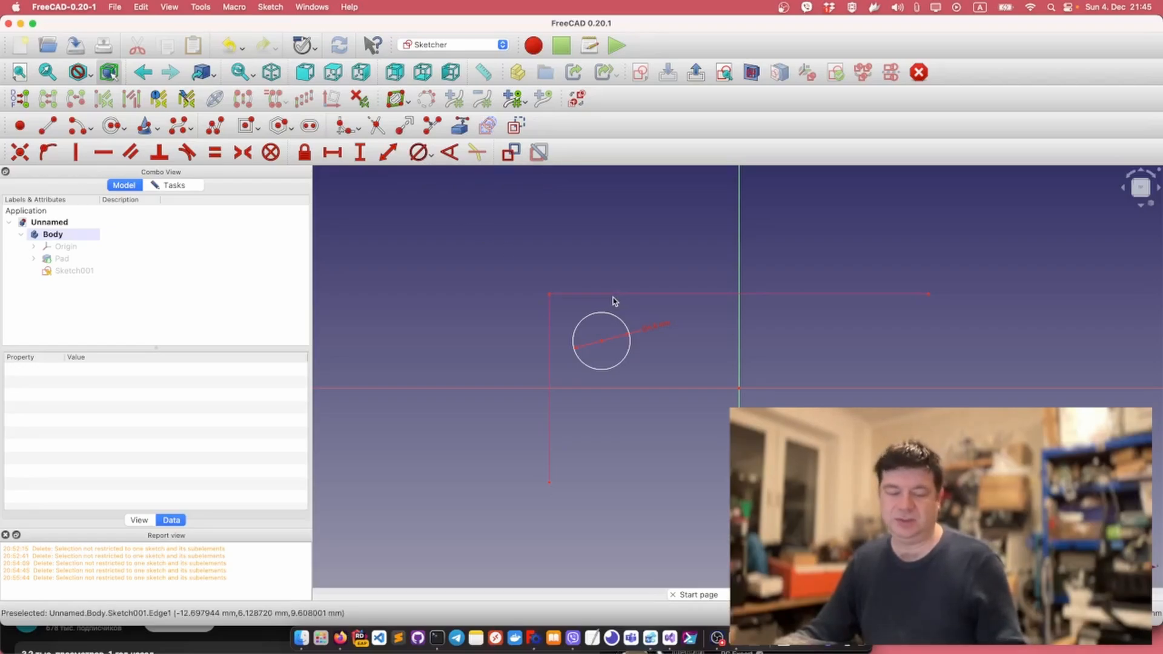
Constrain the horizontal distance from the upper-left corner point to the circle's center to 3.9 mm and move the dimension above the upper edge.
{"action": "left_click", "coordinate": [337, 155]}
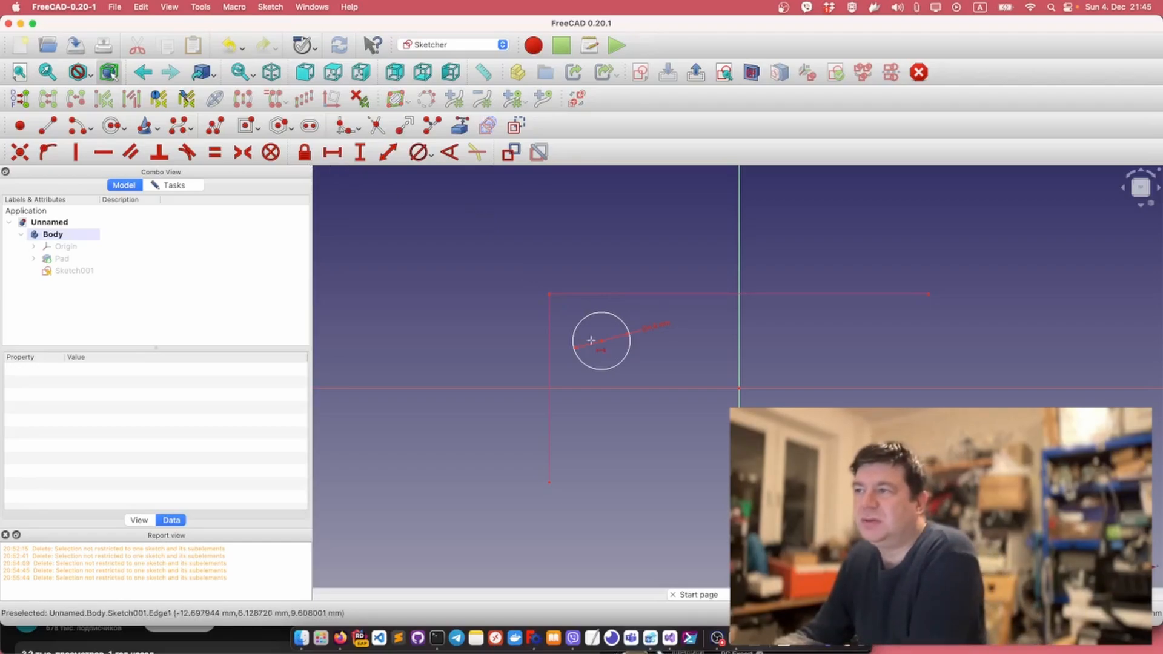
{"action": "left_click", "coordinate": [548, 294]}
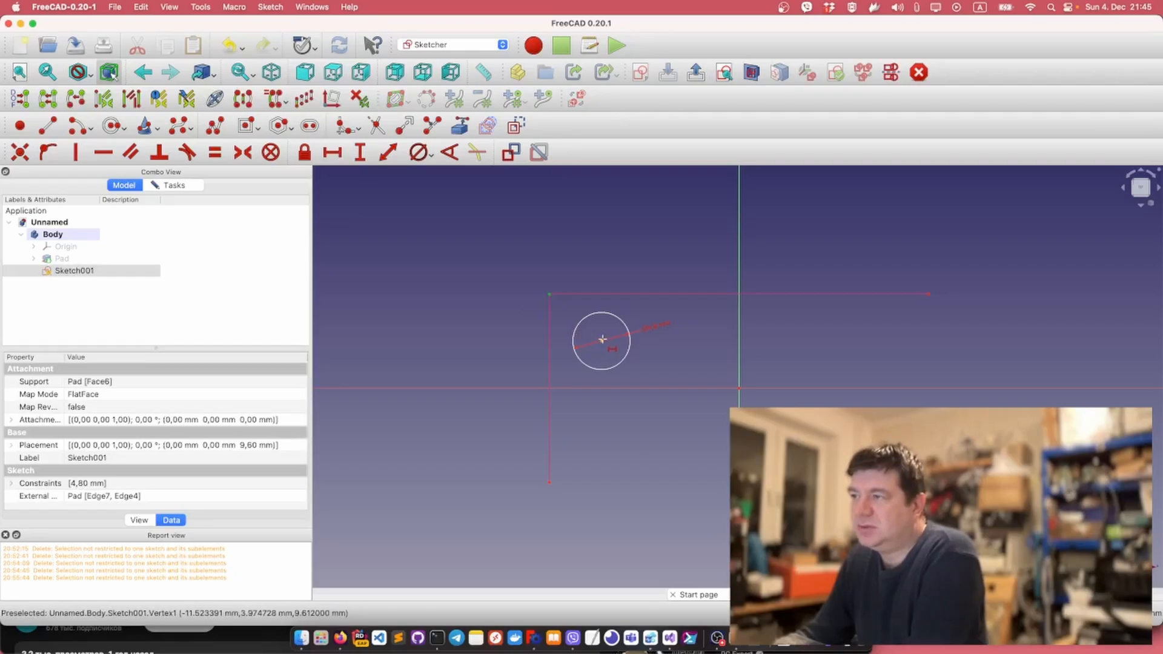
{"action": "left_click", "coordinate": [602, 340]}
{"action": "type", "text": "3.9"}
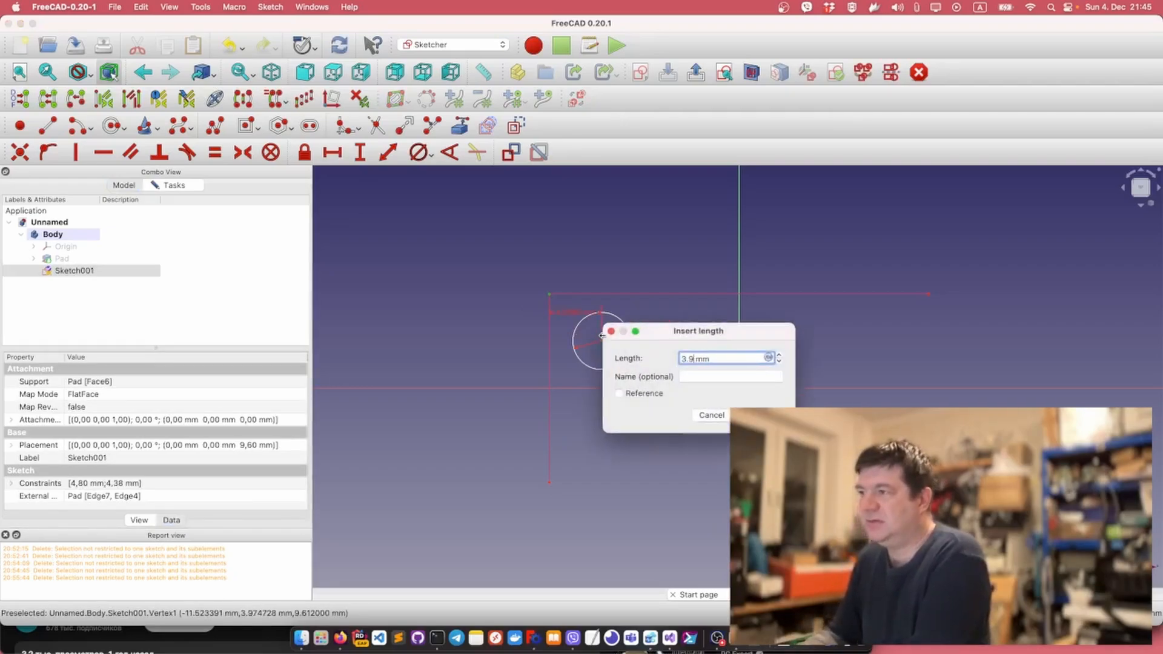
{"action": "key", "text": "Return"}
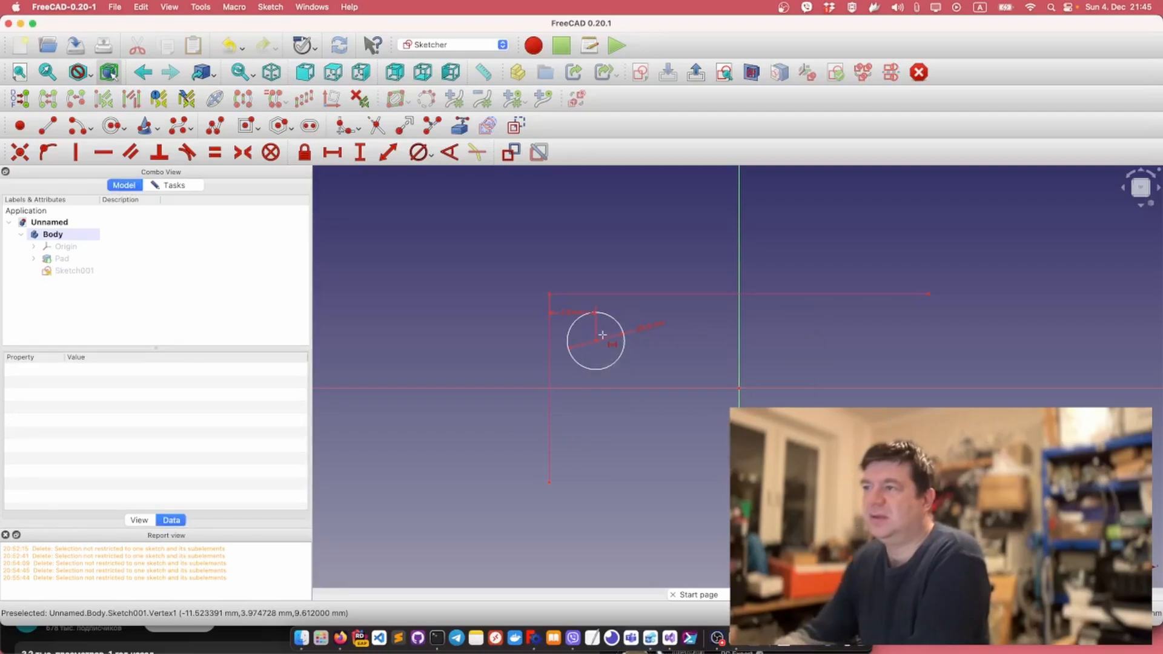
{"action": "left_click_drag", "start_coordinate": [569, 313], "coordinate": [577, 277]}
Constrain the vertical distance between the circle's center and the upper-left corner point to 3.9 mm.
{"action": "left_click", "coordinate": [360, 152]}
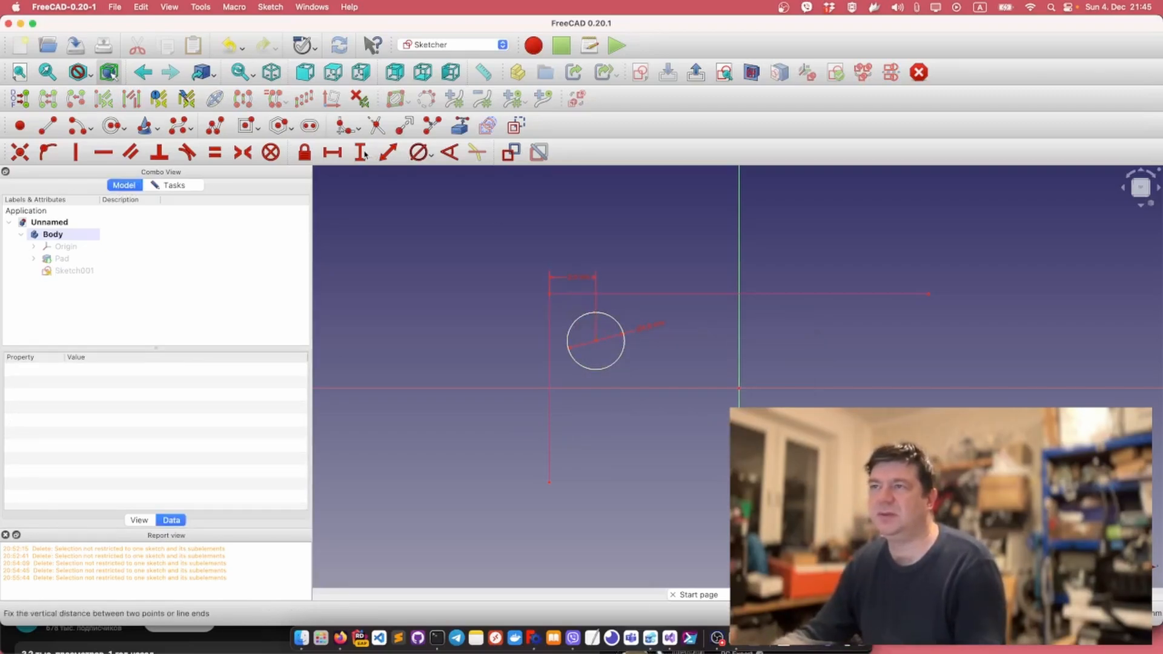
{"action": "left_click", "coordinate": [595, 341]}
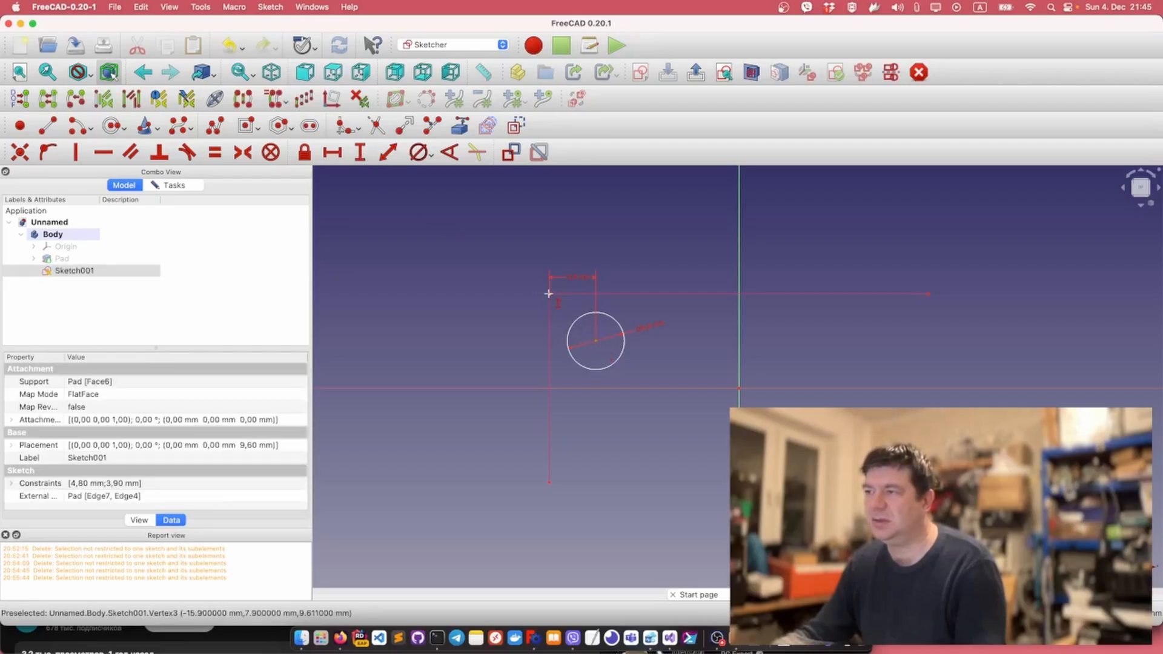
{"action": "left_click", "coordinate": [549, 295]}
{"action": "type", "text": "3.9"}
{"action": "key", "text": "Return"}
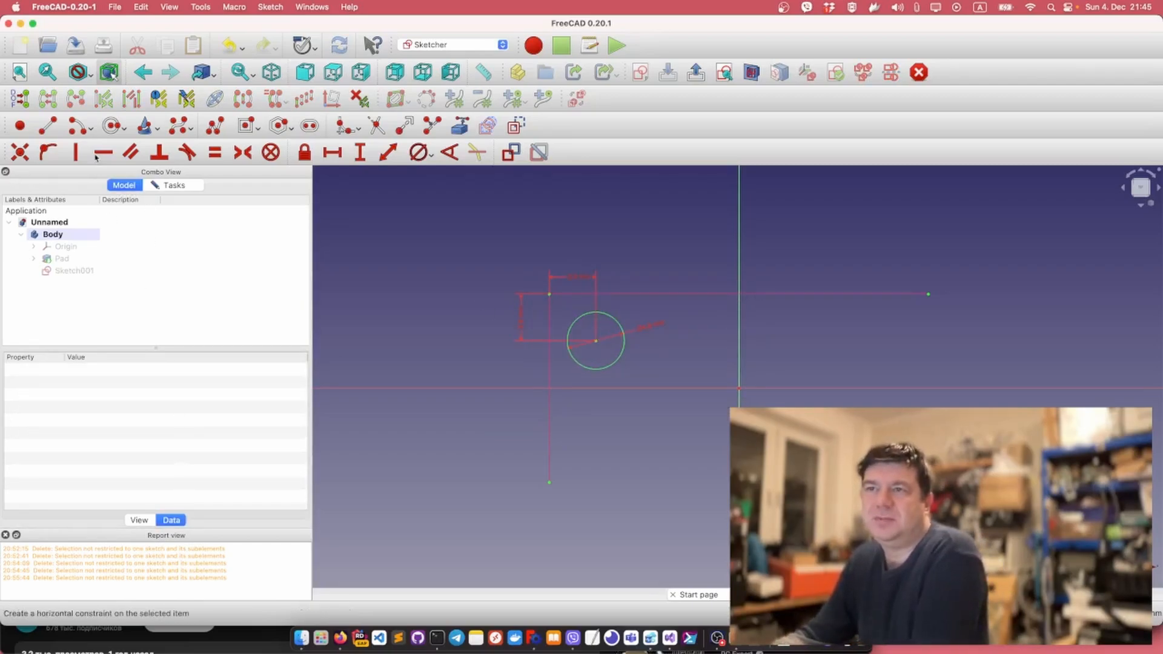
Close the stud sketch and pad its circle 1.8 mm to form the first stud.
{"action": "left_click", "coordinate": [174, 185]}
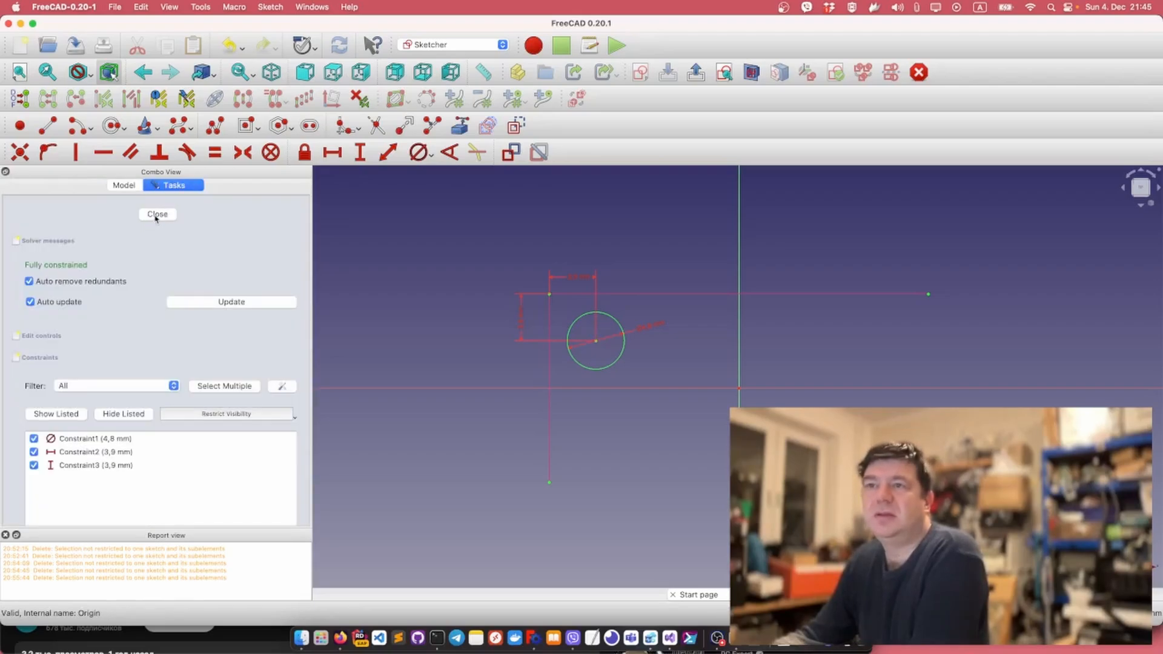
{"action": "left_click", "coordinate": [157, 215]}
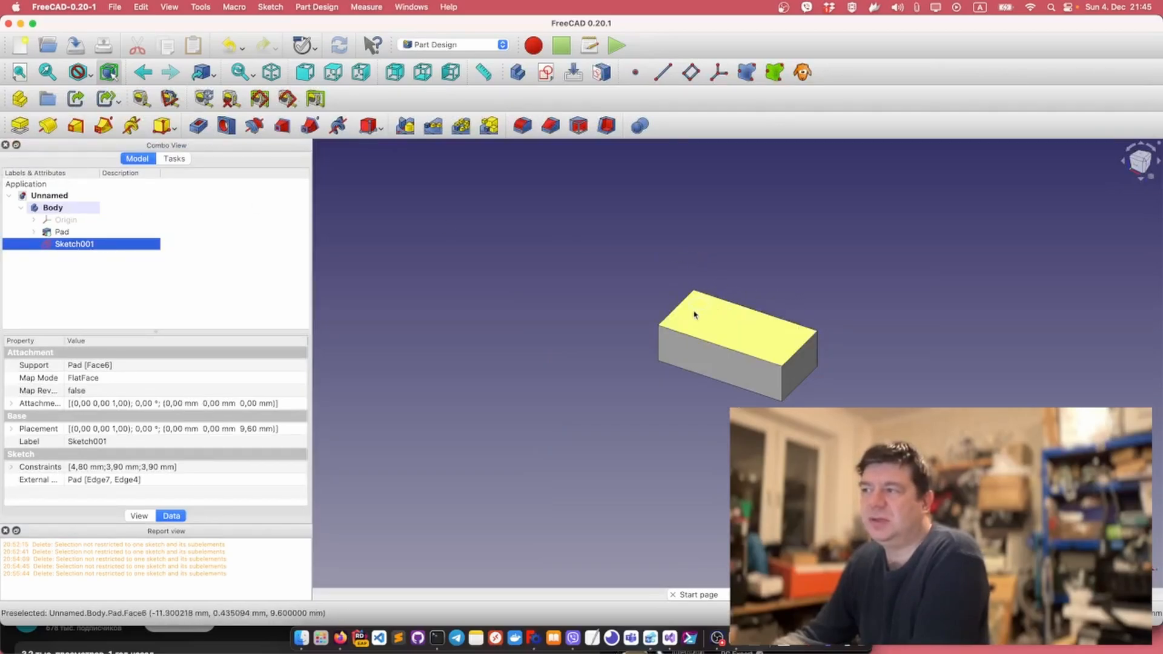
{"action": "left_click", "coordinate": [19, 126]}
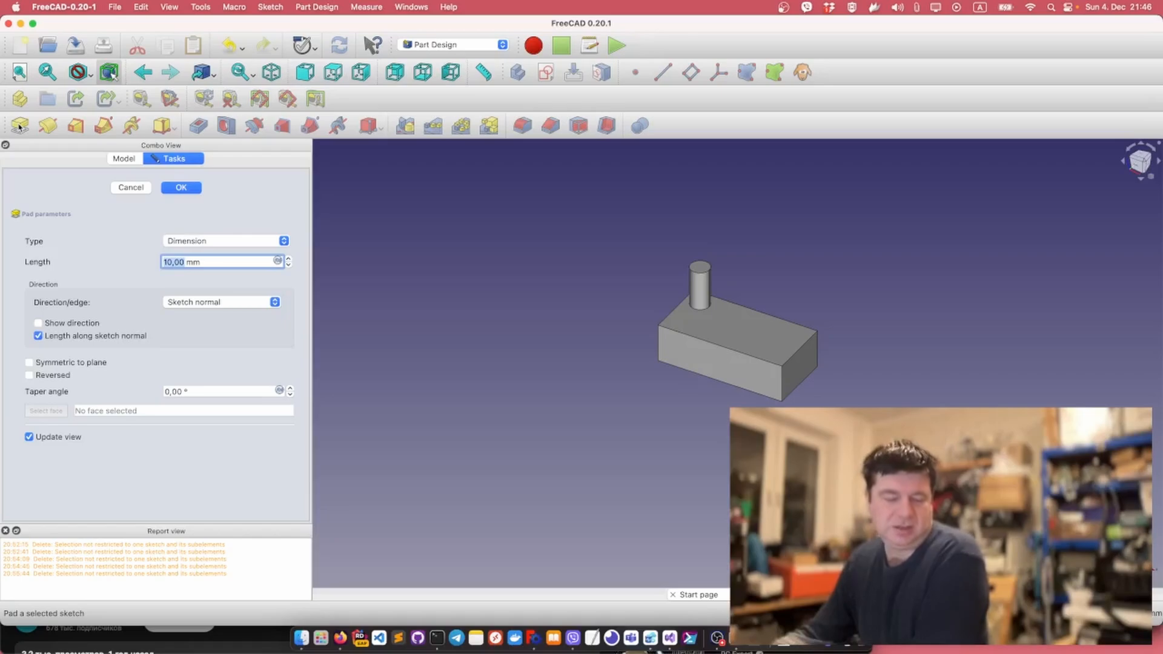
{"action": "type", "text": "1.8"}
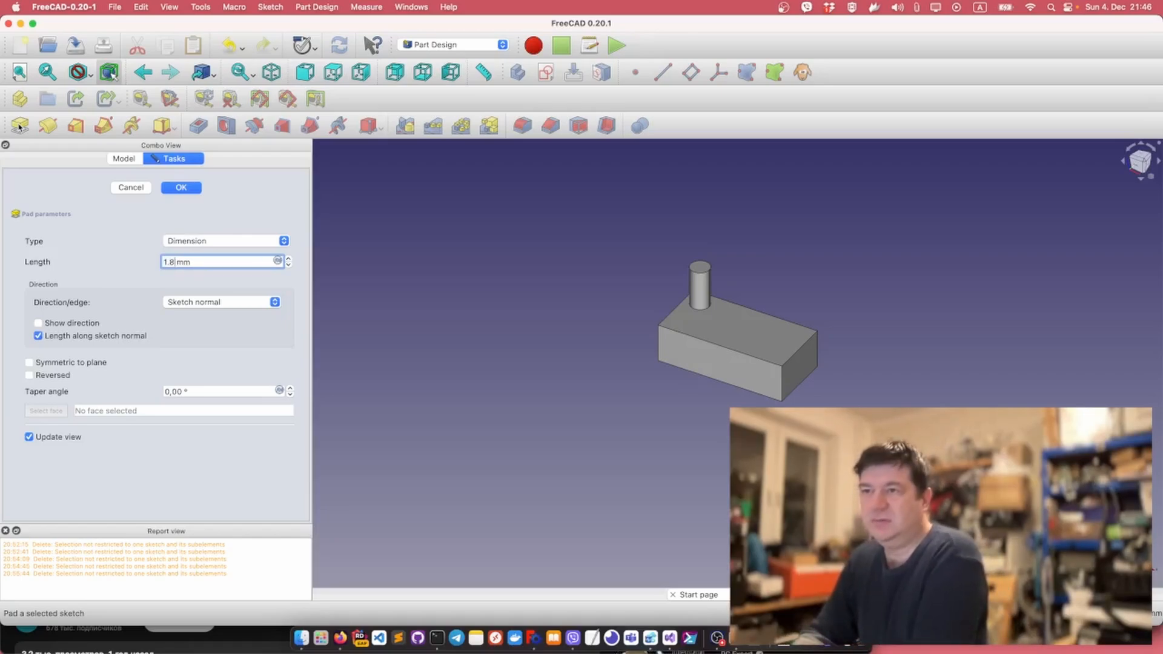
{"action": "key", "text": "Return"}
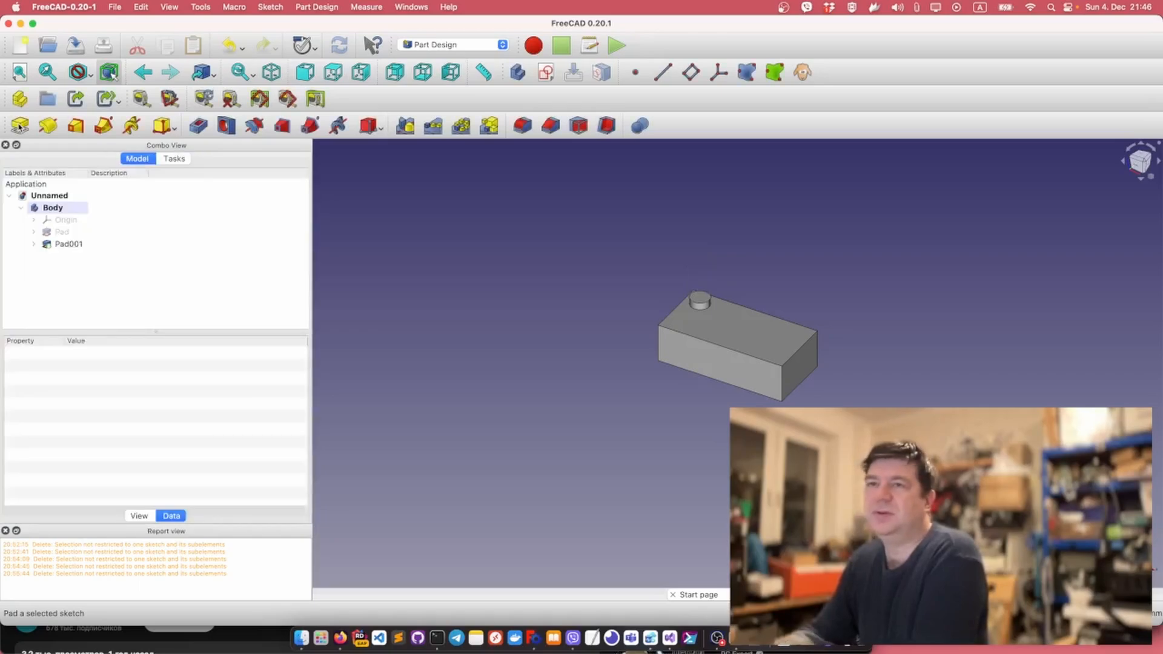
Create a MultiTransform of the stud pad and add a linear pattern to its transformations.
{"action": "left_click", "coordinate": [67, 244]}
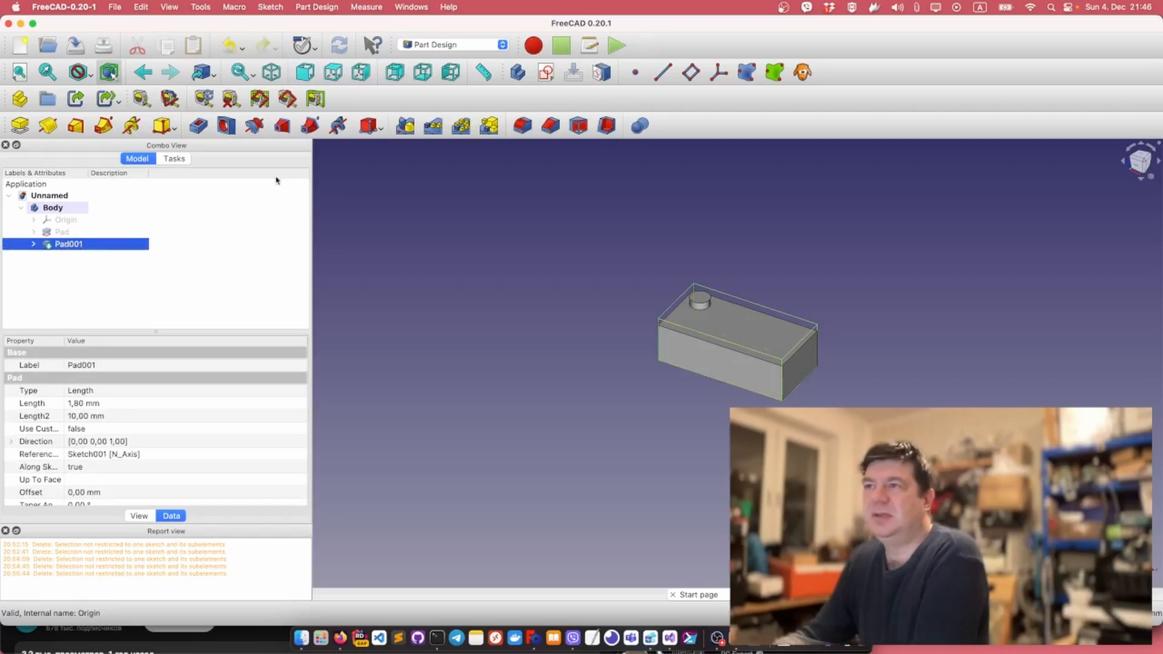
{"action": "left_click", "coordinate": [491, 127]}
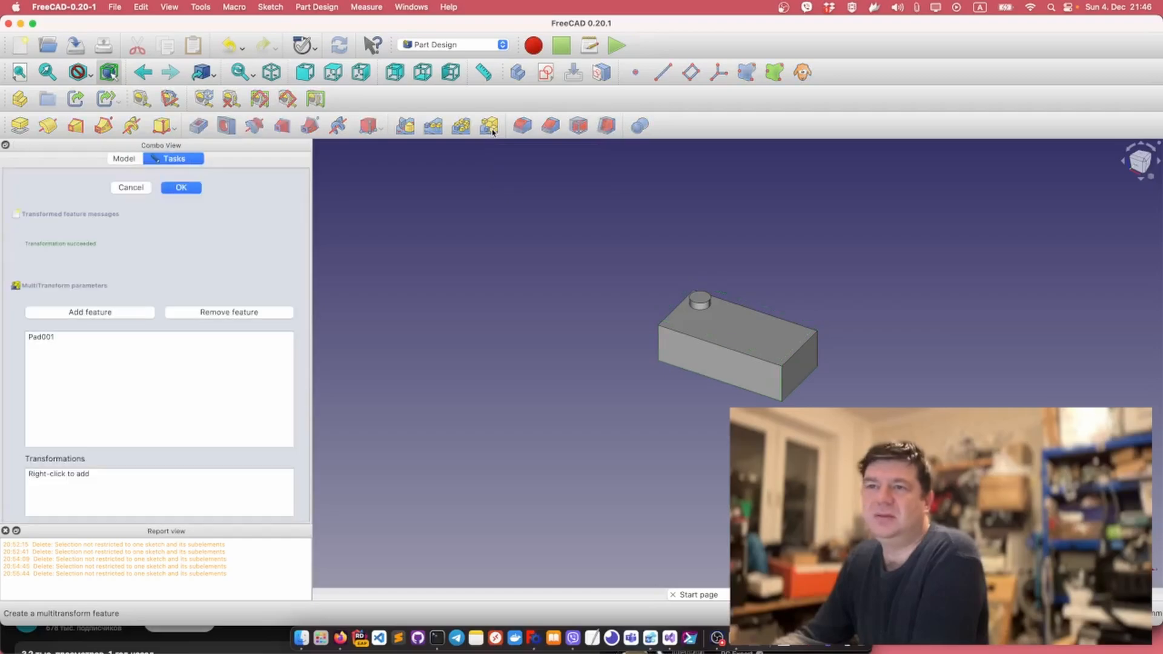
{"action": "left_click", "coordinate": [41, 337]}
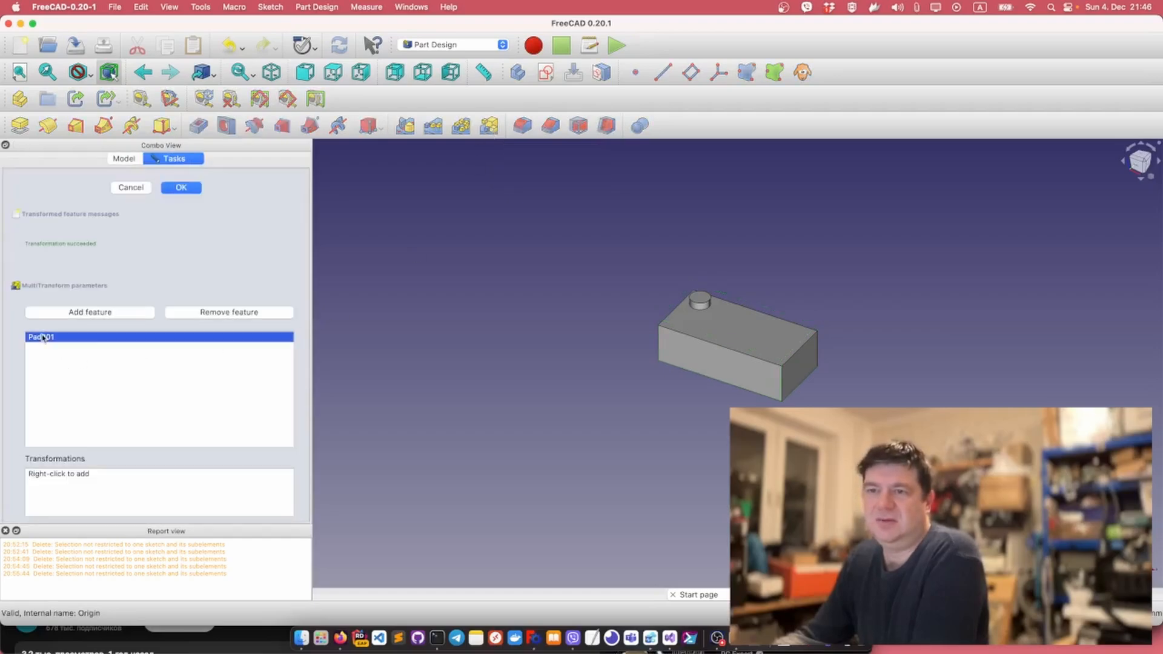
{"action": "right_click", "coordinate": [53, 480]}
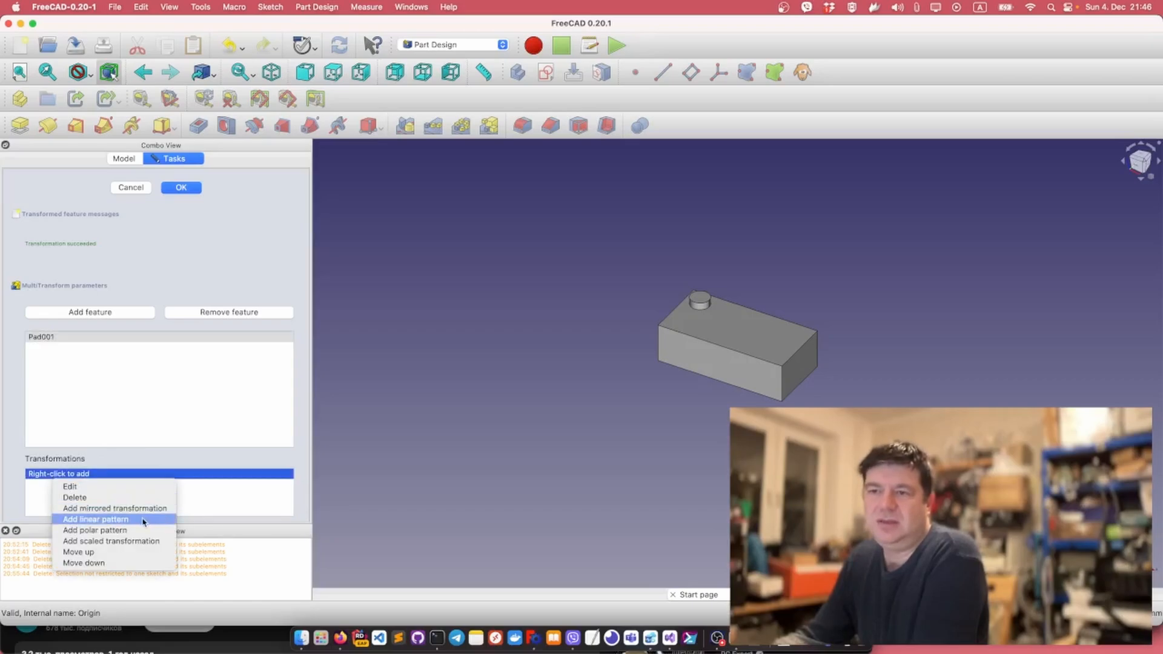
{"action": "left_click", "coordinate": [96, 519]}
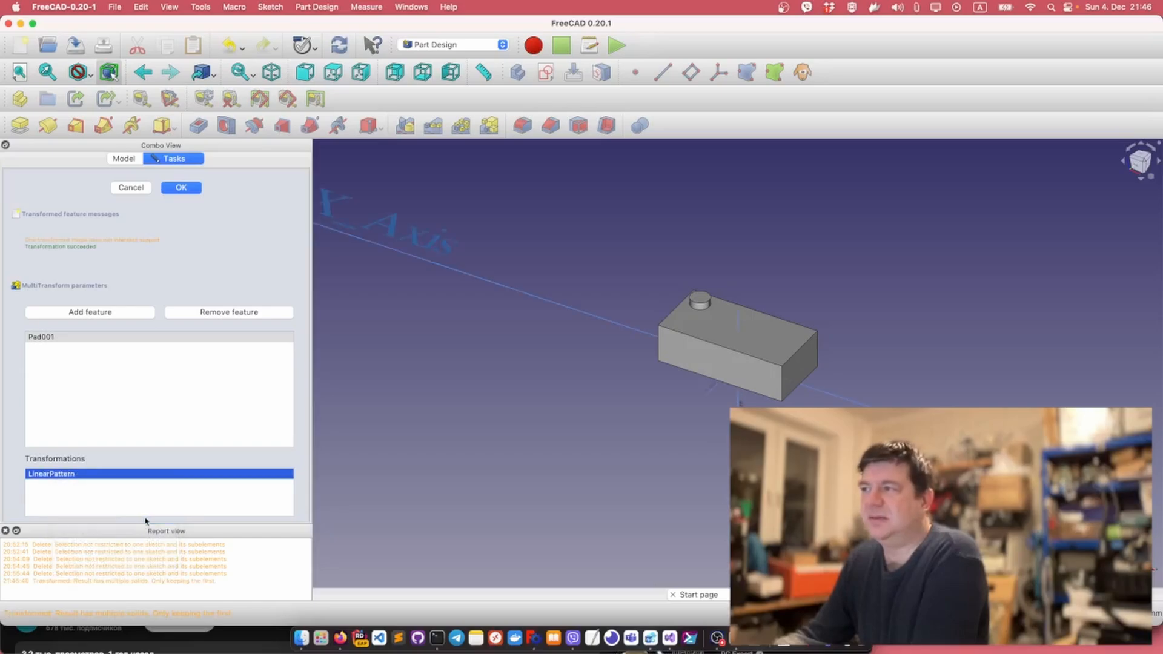
Set the linear pattern along the horizontal sketch axis to 4 occurrences.
{"action": "scroll", "coordinate": [597, 410], "scroll_direction": "down", "scroll_amount": 10}
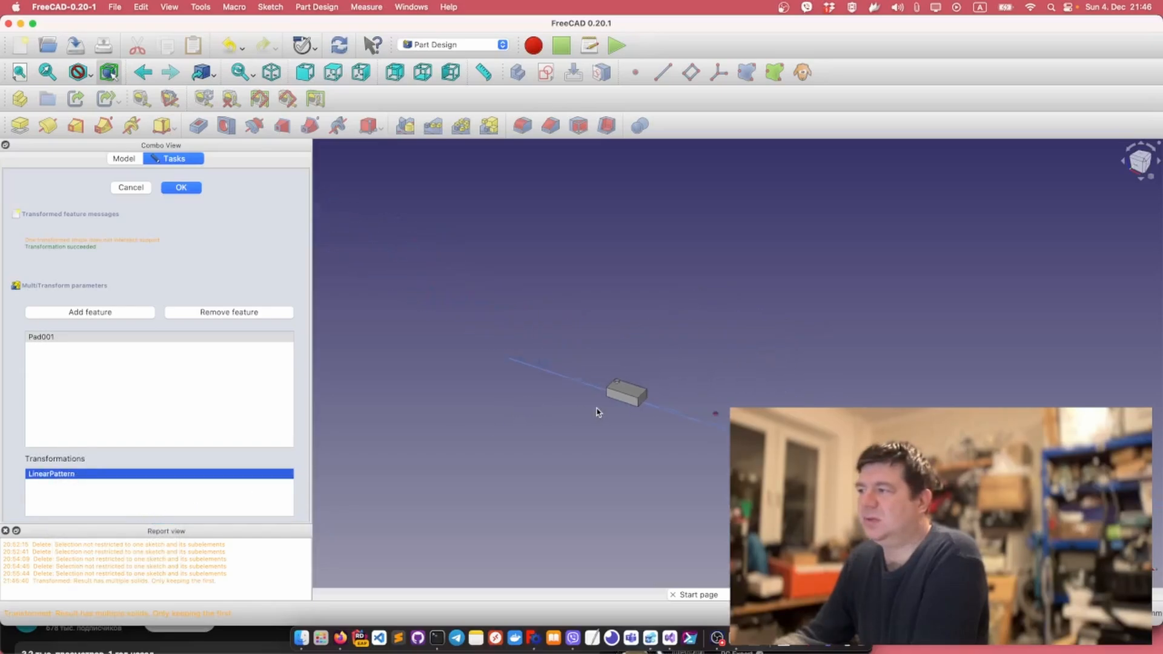
{"action": "scroll", "coordinate": [652, 407], "scroll_direction": "up", "scroll_amount": 5}
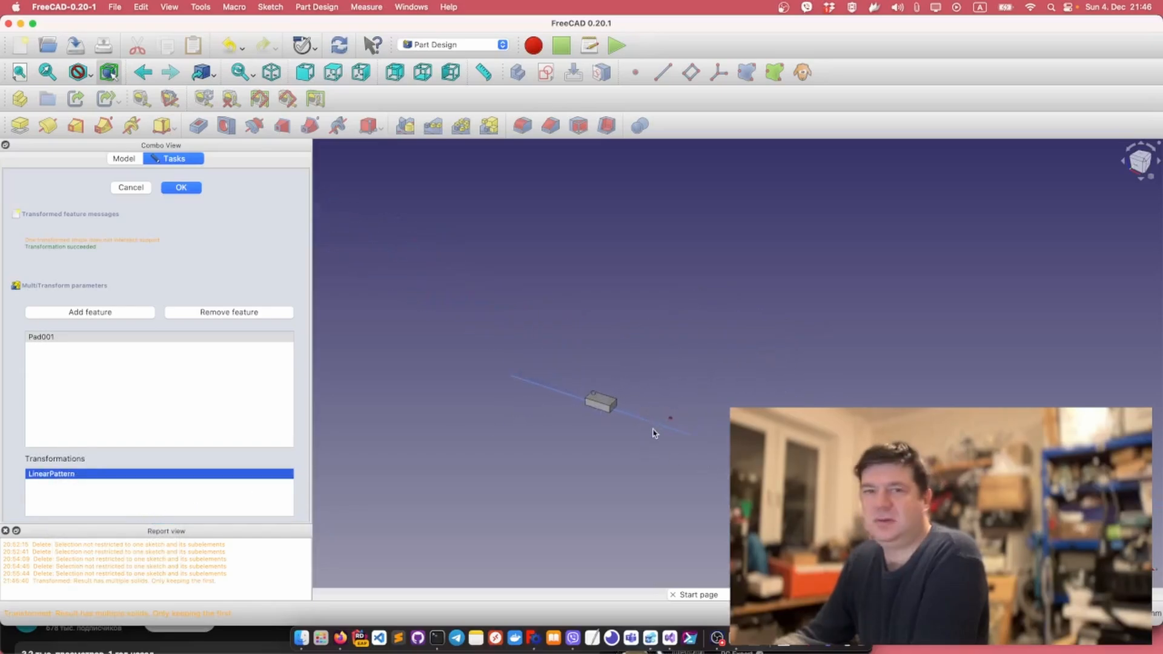
{"action": "scroll", "coordinate": [657, 427], "scroll_direction": "up", "scroll_amount": 3}
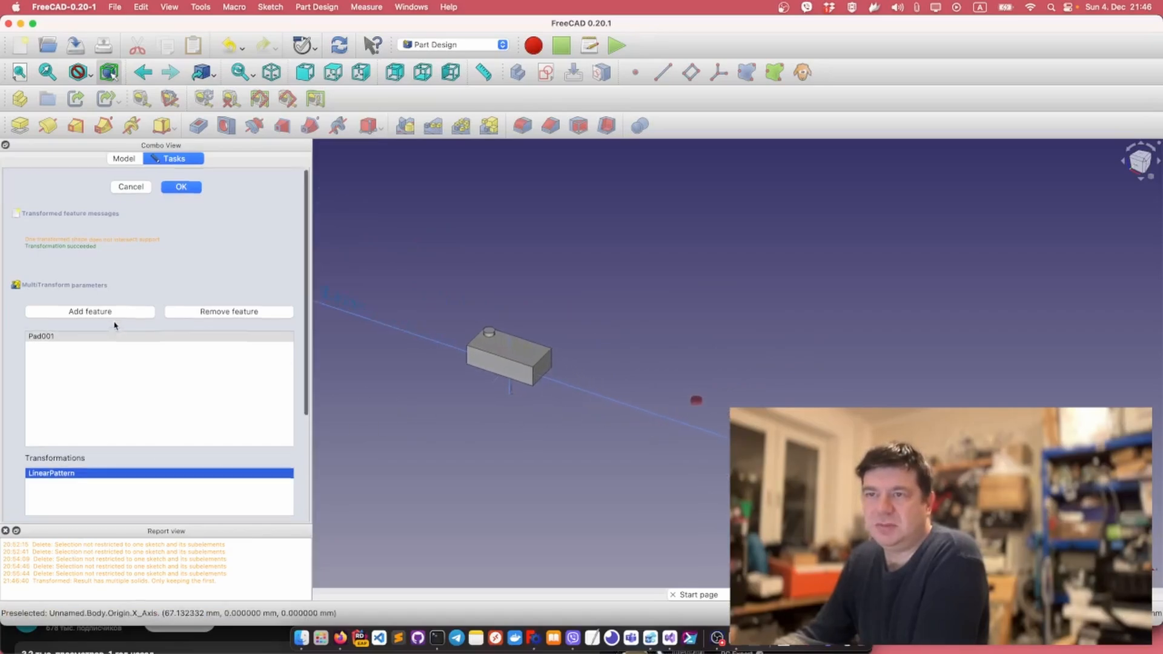
{"action": "scroll", "coordinate": [116, 324], "scroll_direction": "down", "scroll_amount": 5}
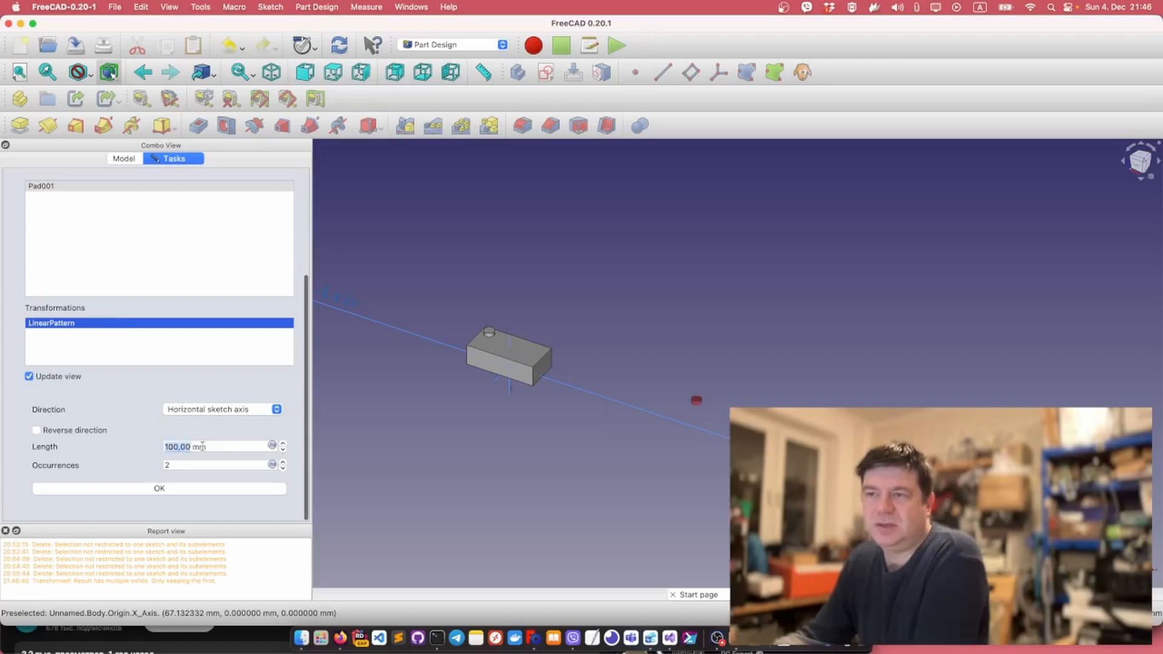
{"action": "left_click", "coordinate": [223, 447]}
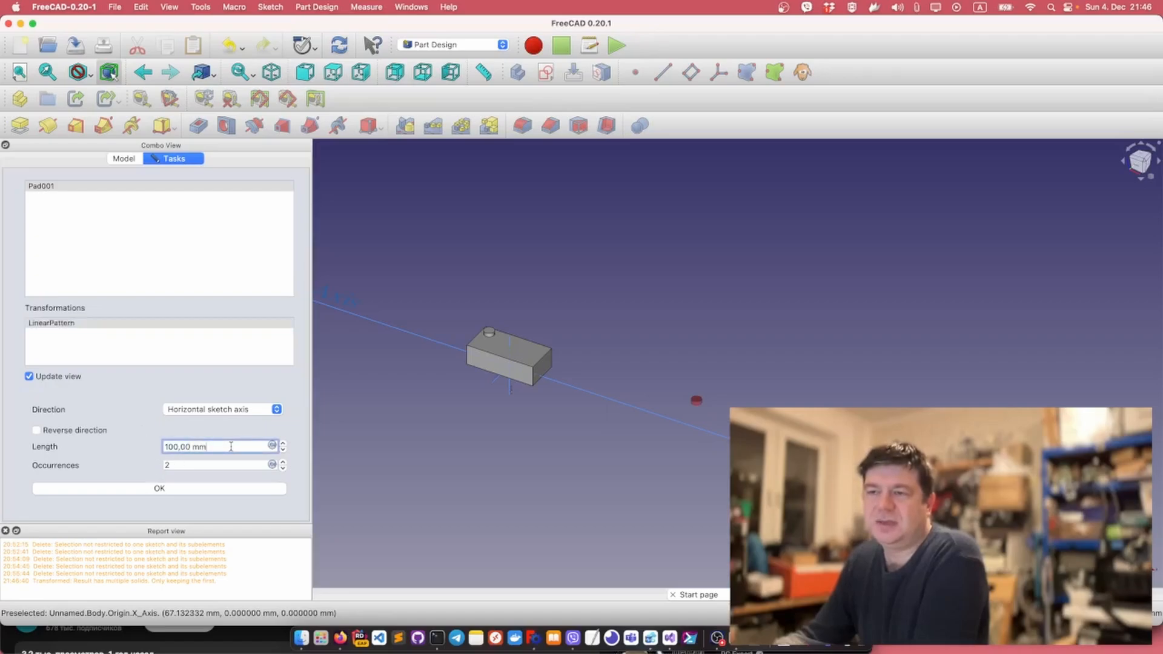
{"action": "left_click_drag", "start_coordinate": [231, 446], "coordinate": [110, 445]}
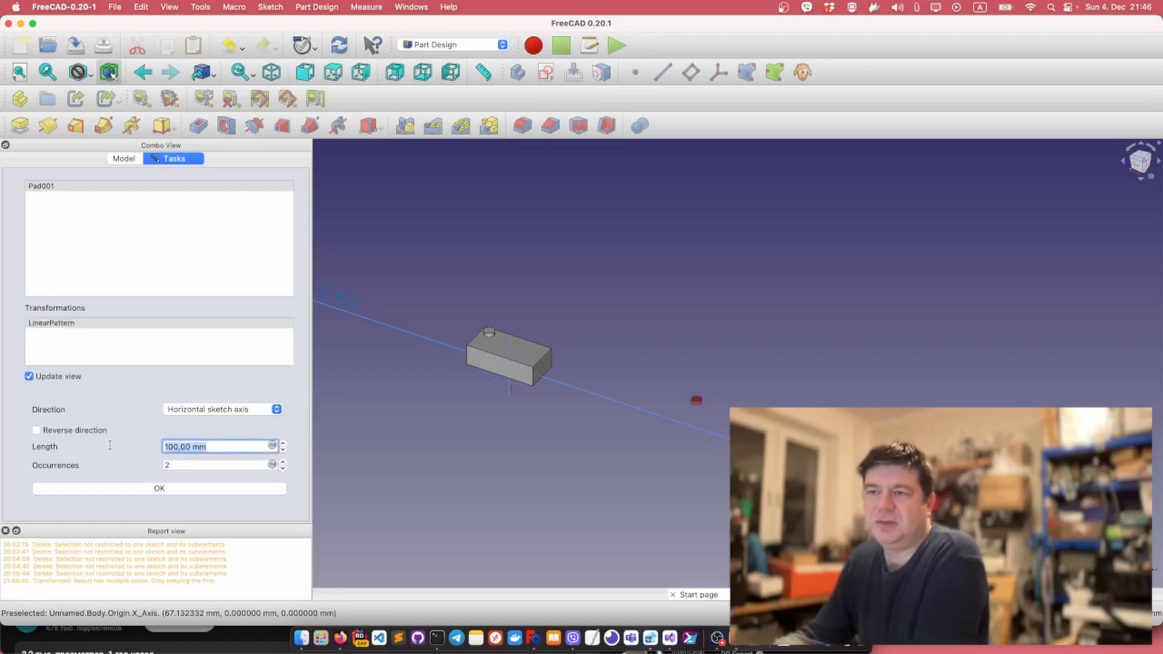
{"action": "left_click", "coordinate": [180, 464]}
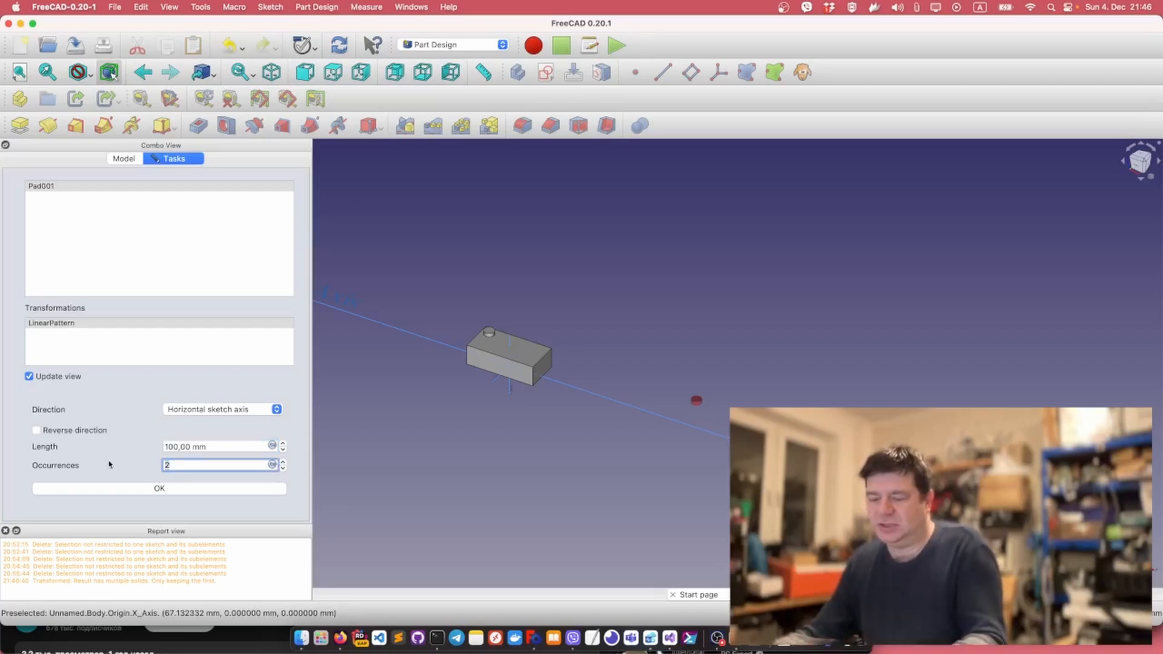
{"action": "key", "text": "BackSpace"}
{"action": "type", "text": "4"}
Set the first linear pattern's length to 8*3 mm and accept the MultiTransform.
{"action": "left_click", "coordinate": [222, 446]}
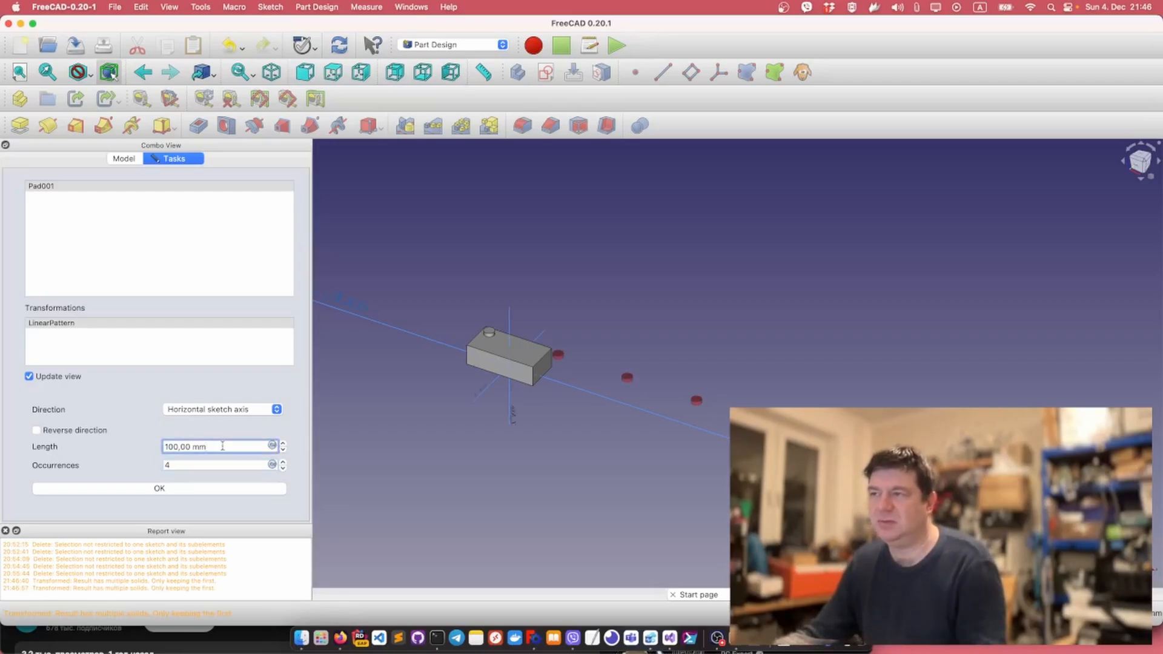
{"action": "left_click_drag", "start_coordinate": [222, 446], "coordinate": [162, 447]}
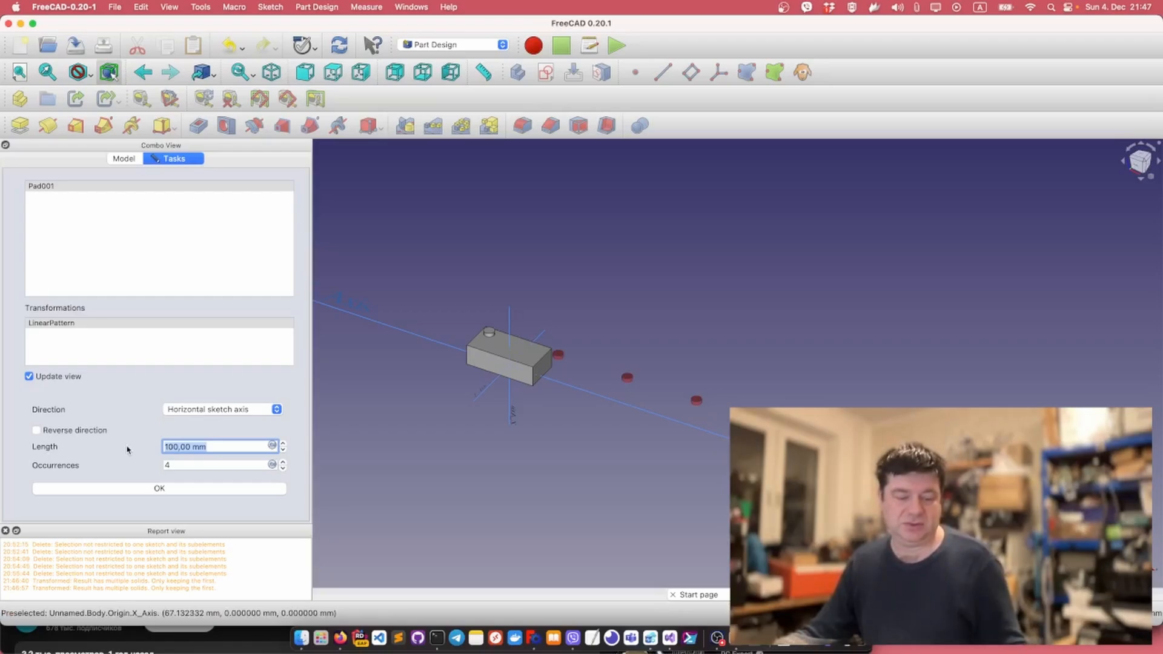
{"action": "type", "text": "8"}
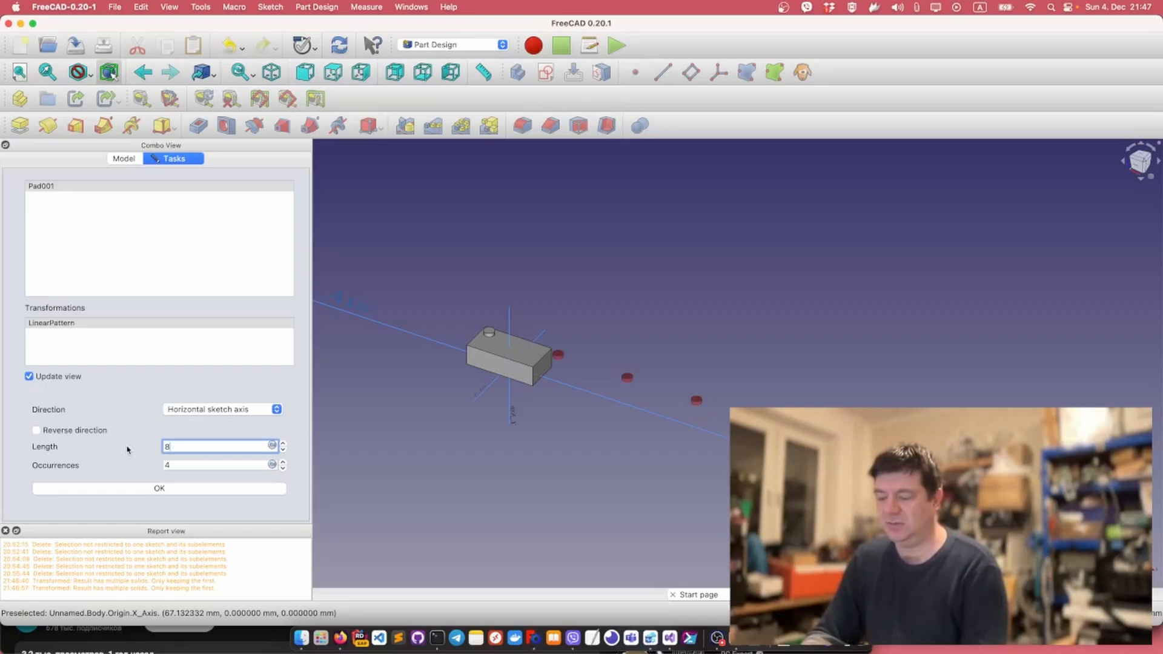
{"action": "type", "text": "*"}
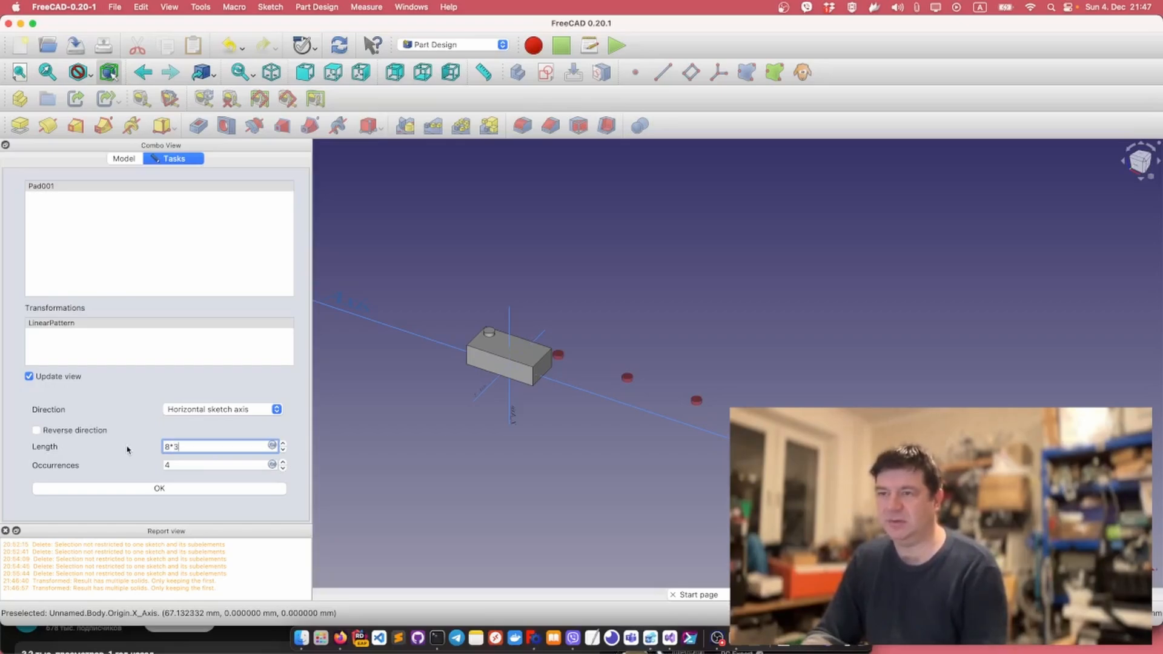
{"action": "key", "text": "Return"}
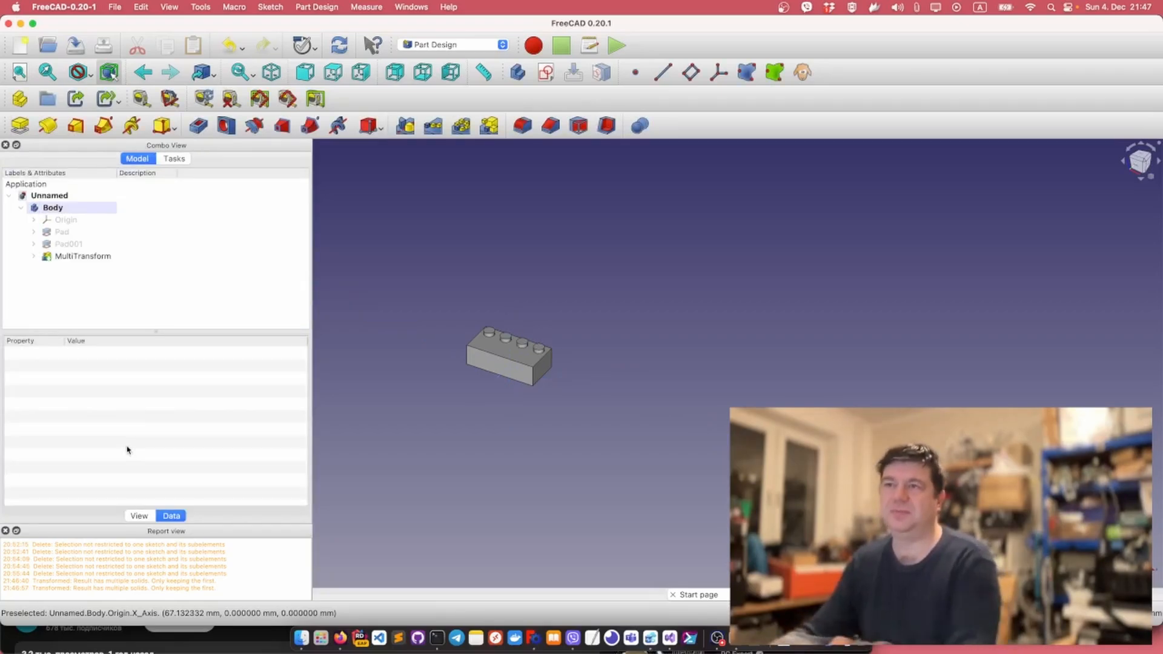
Reopen the MultiTransform for editing and add a second linear pattern to its transformations.
{"action": "left_click", "coordinate": [81, 258]}
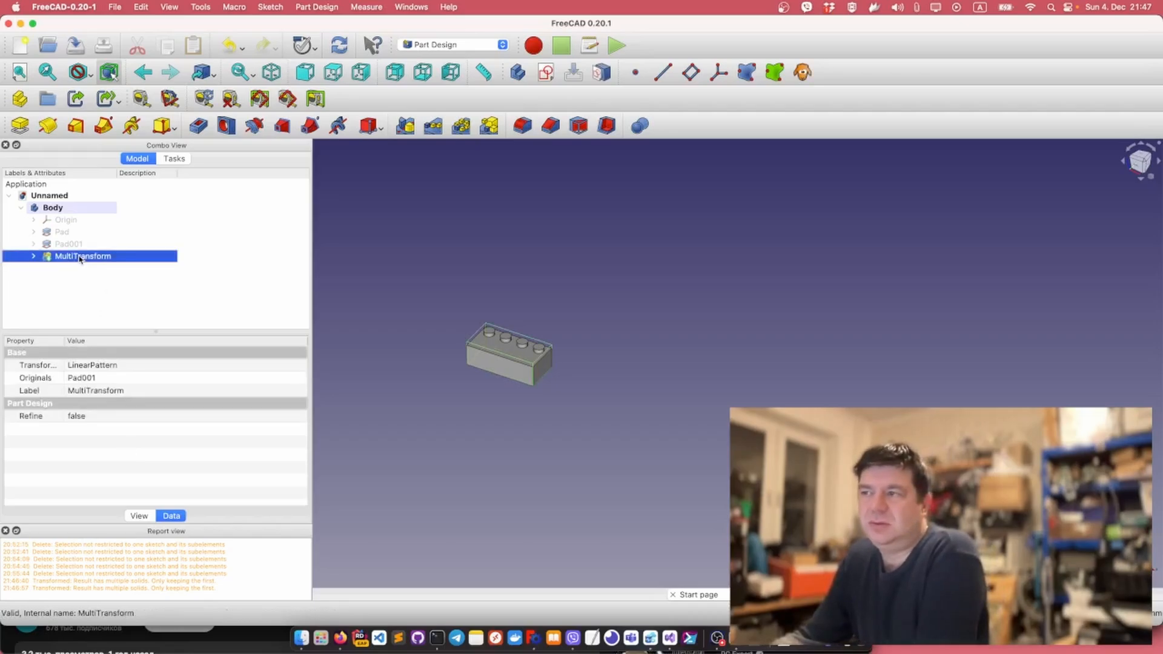
{"action": "double_click", "coordinate": [81, 258]}
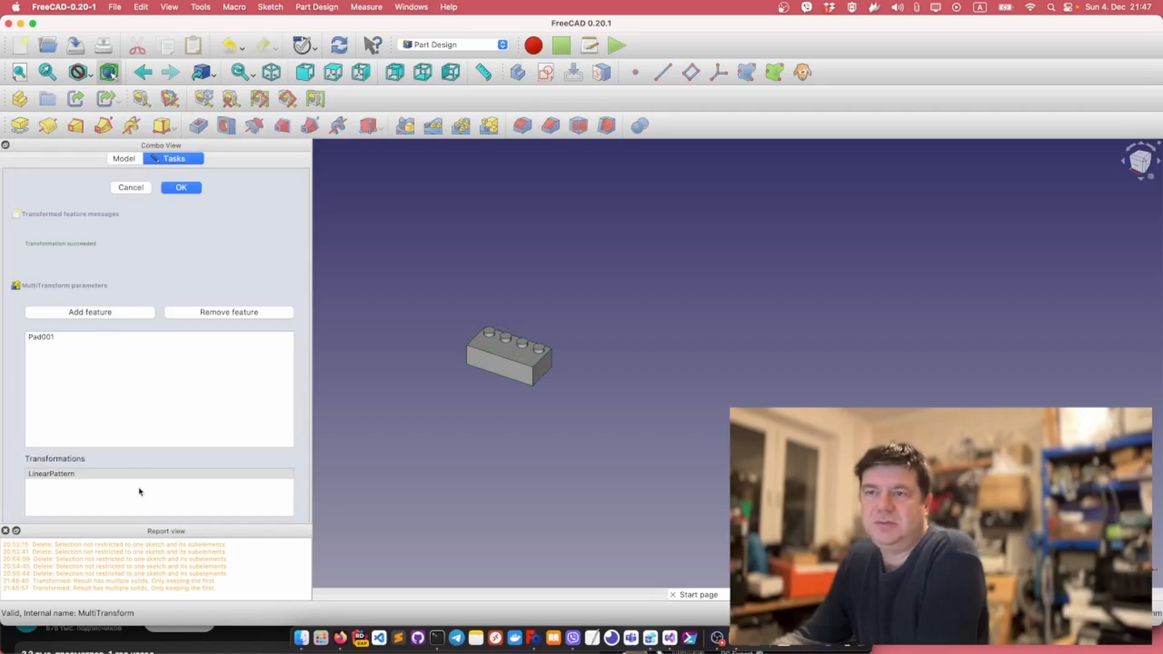
{"action": "scroll", "coordinate": [128, 493], "scroll_direction": "down", "scroll_amount": 1}
{"action": "right_click", "coordinate": [70, 473]}
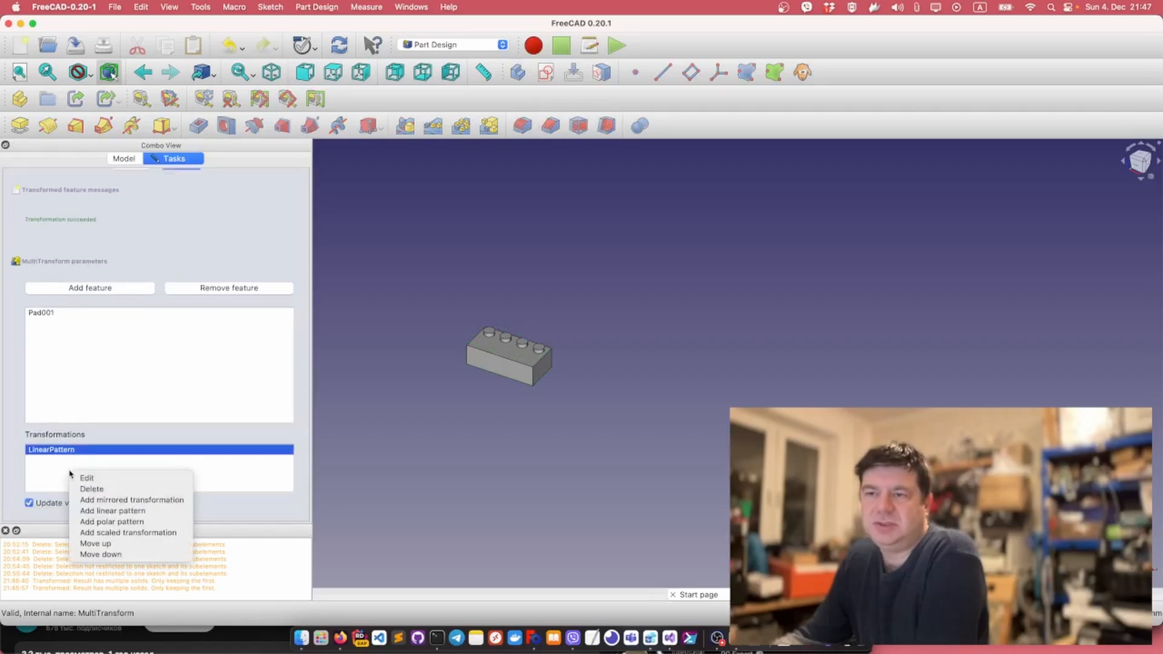
{"action": "left_click", "coordinate": [140, 512]}
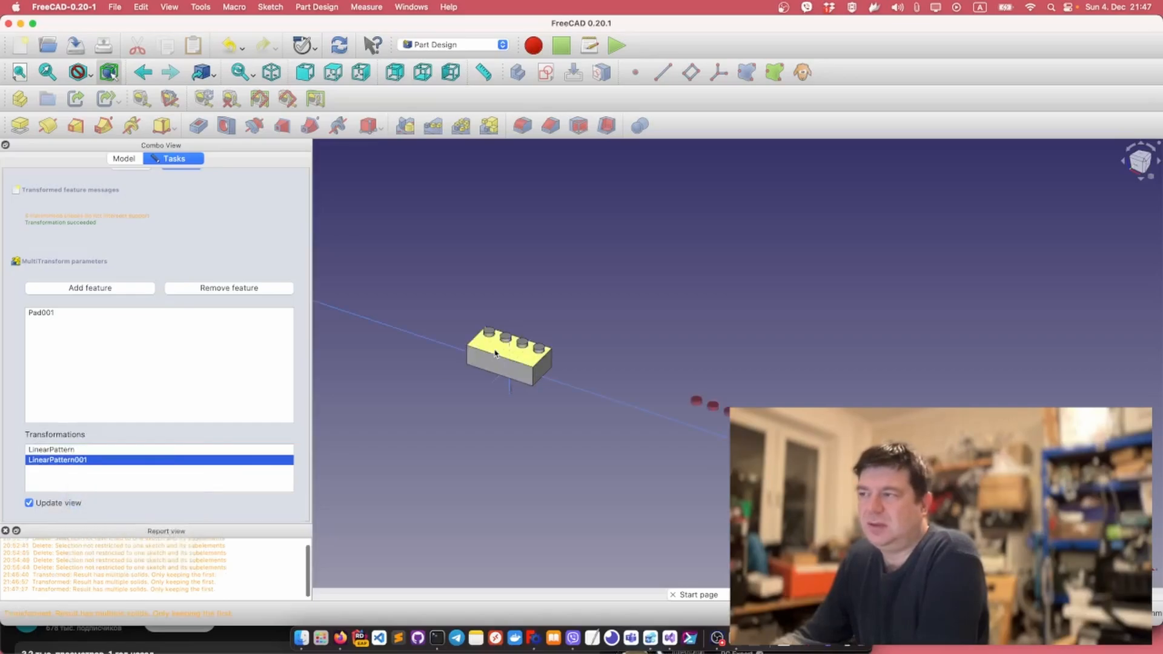
Set the second linear pattern's direction to the Base Y axis.
{"action": "scroll", "coordinate": [163, 431], "scroll_direction": "down", "scroll_amount": 5}
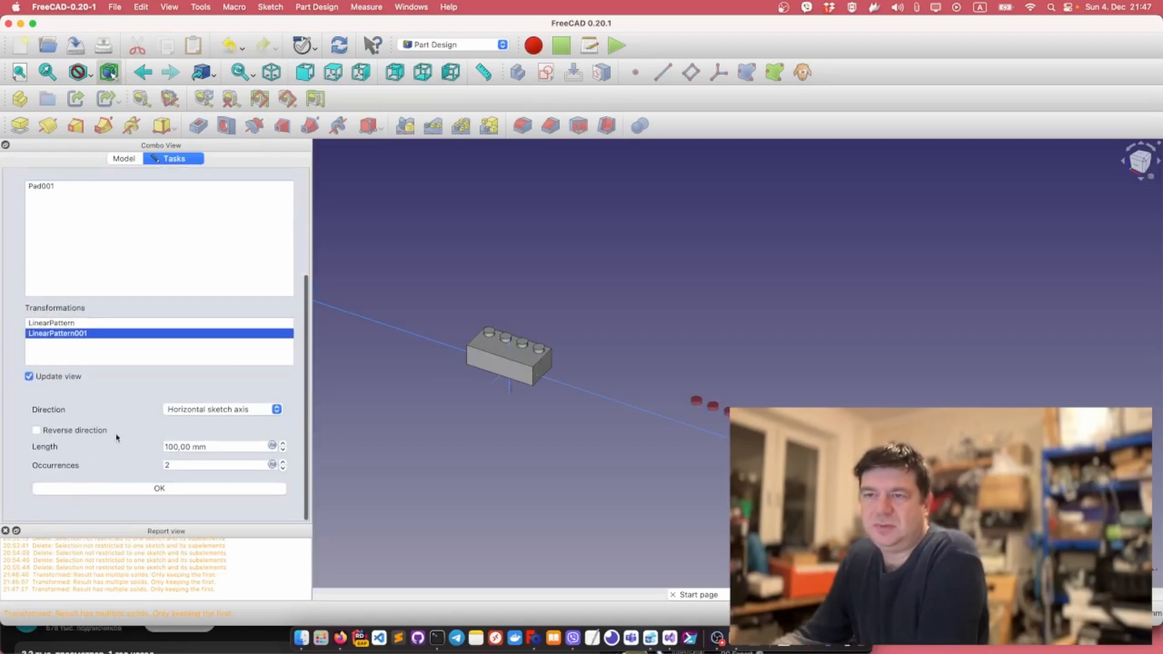
{"action": "left_click", "coordinate": [264, 411]}
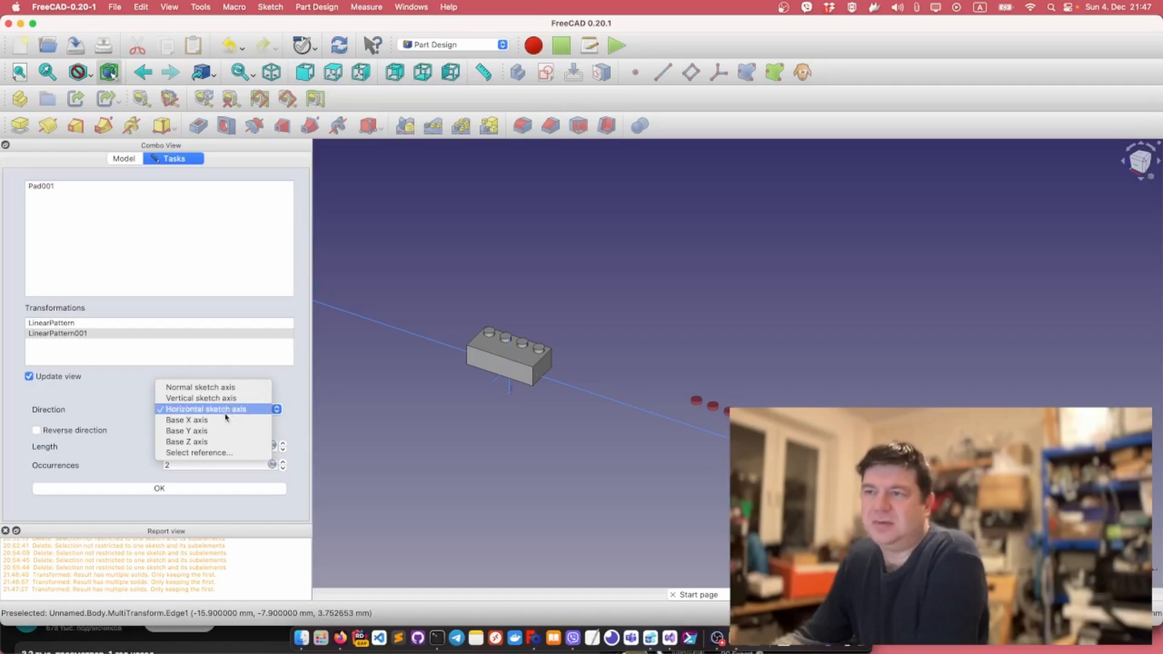
{"action": "left_click", "coordinate": [214, 430]}
{"action": "left_click", "coordinate": [226, 409]}
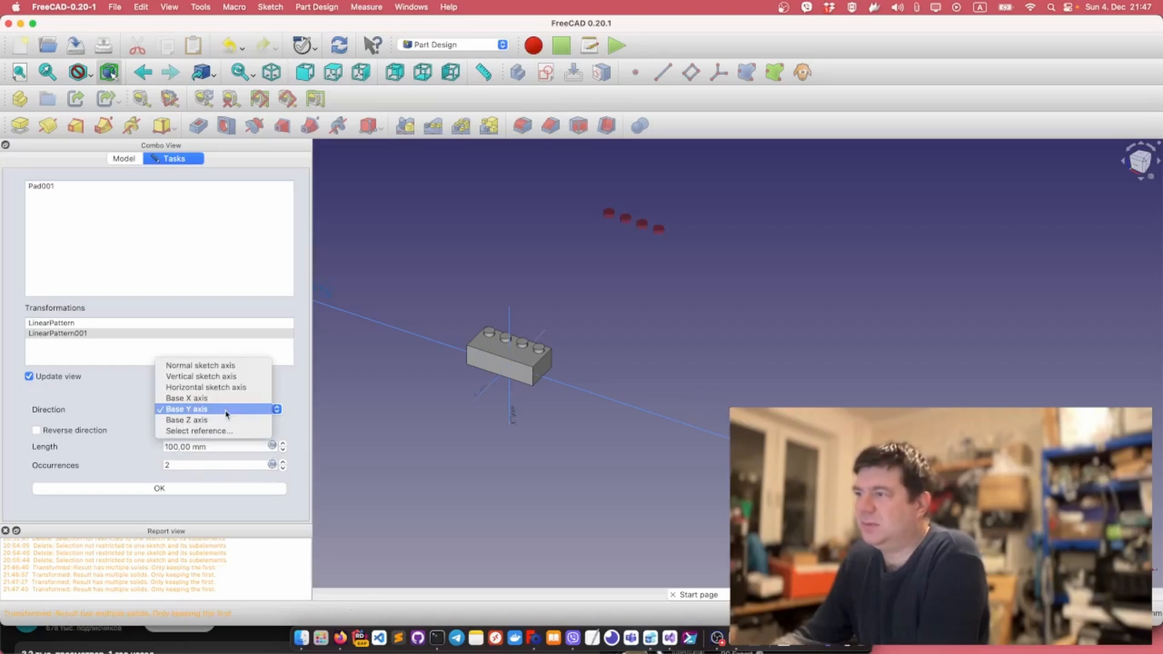
{"action": "left_click", "coordinate": [145, 429]}
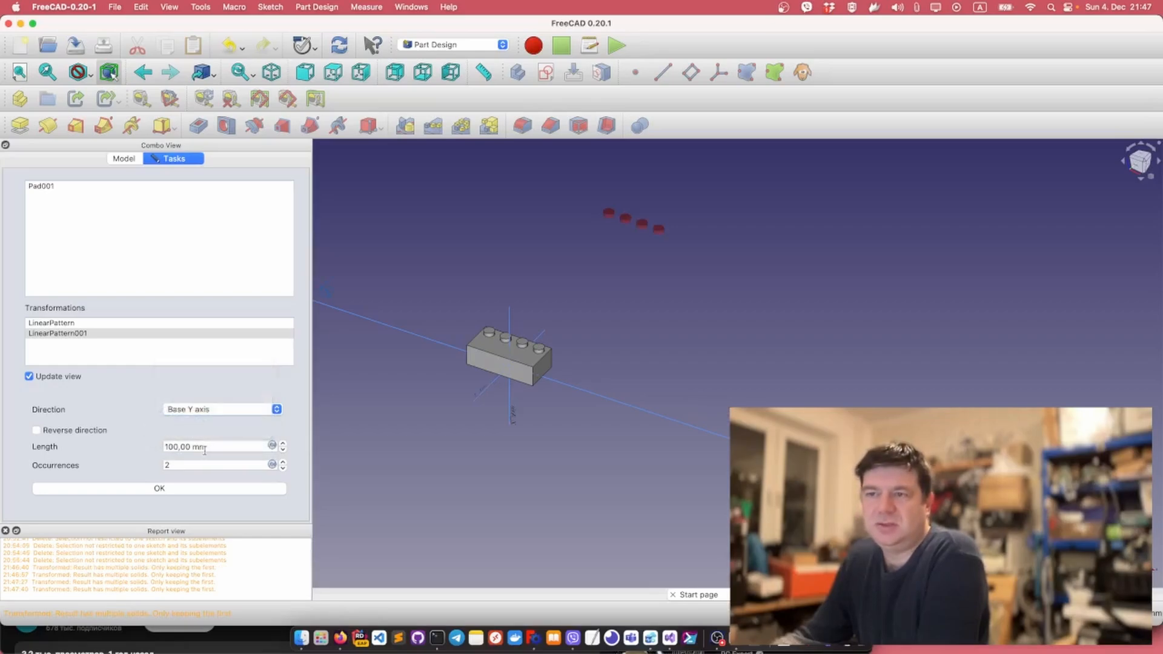
Set the second pattern's length to 8 mm, reverse its direction and accept the MultiTransform.
{"action": "left_click_drag", "start_coordinate": [223, 447], "coordinate": [131, 447]}
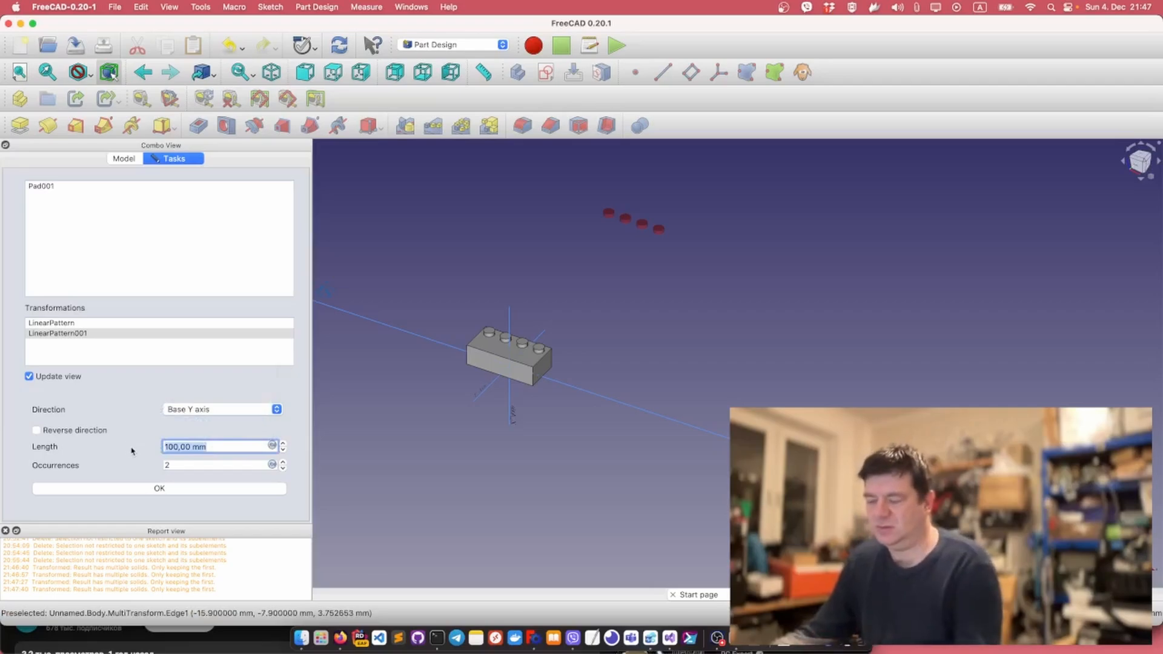
{"action": "type", "text": "8"}
{"action": "key", "text": "Return"}
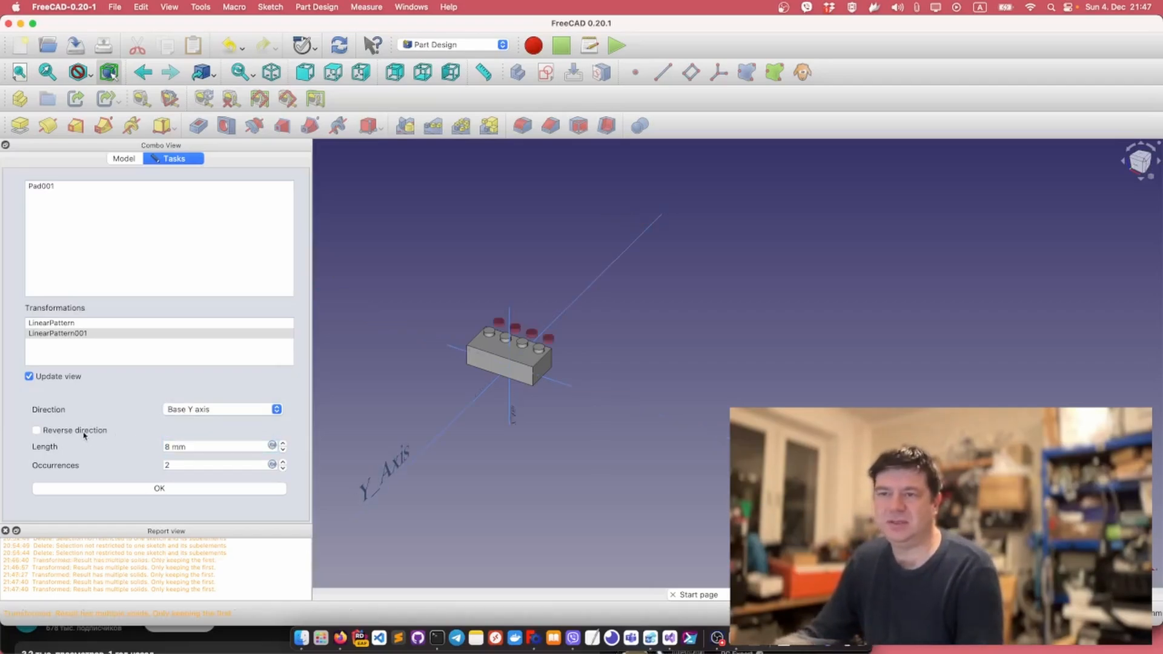
{"action": "left_click", "coordinate": [85, 431]}
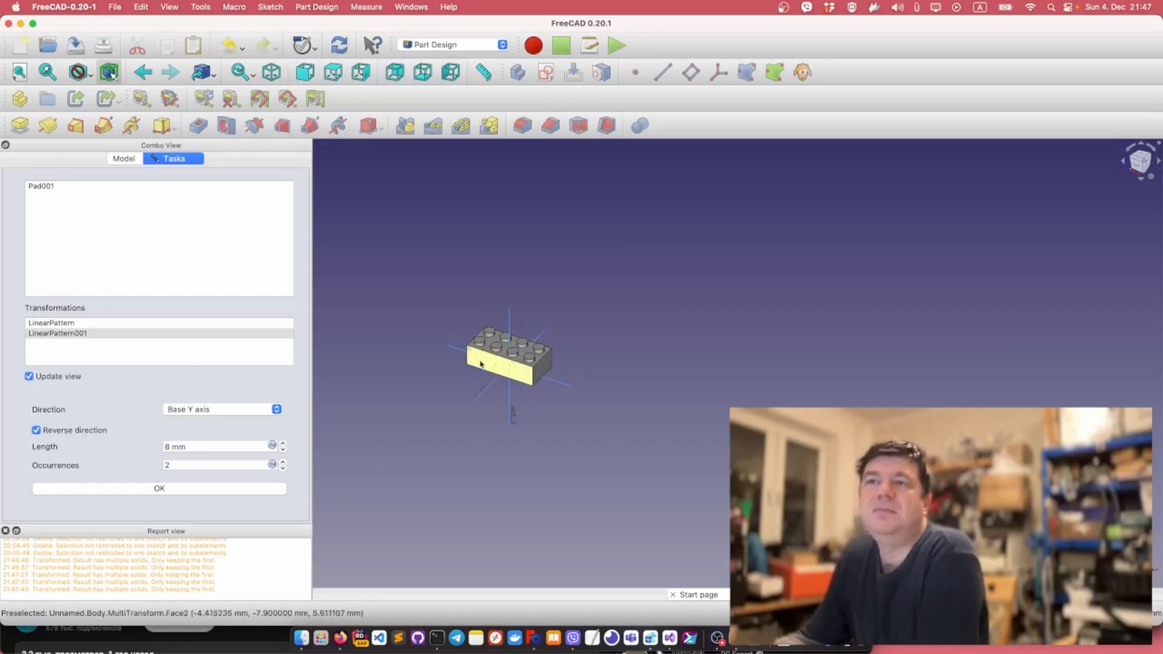
{"action": "scroll", "coordinate": [219, 348], "scroll_direction": "up", "scroll_amount": 5}
{"action": "scroll", "coordinate": [219, 351], "scroll_direction": "up", "scroll_amount": 1}
{"action": "left_click", "coordinate": [183, 188]}
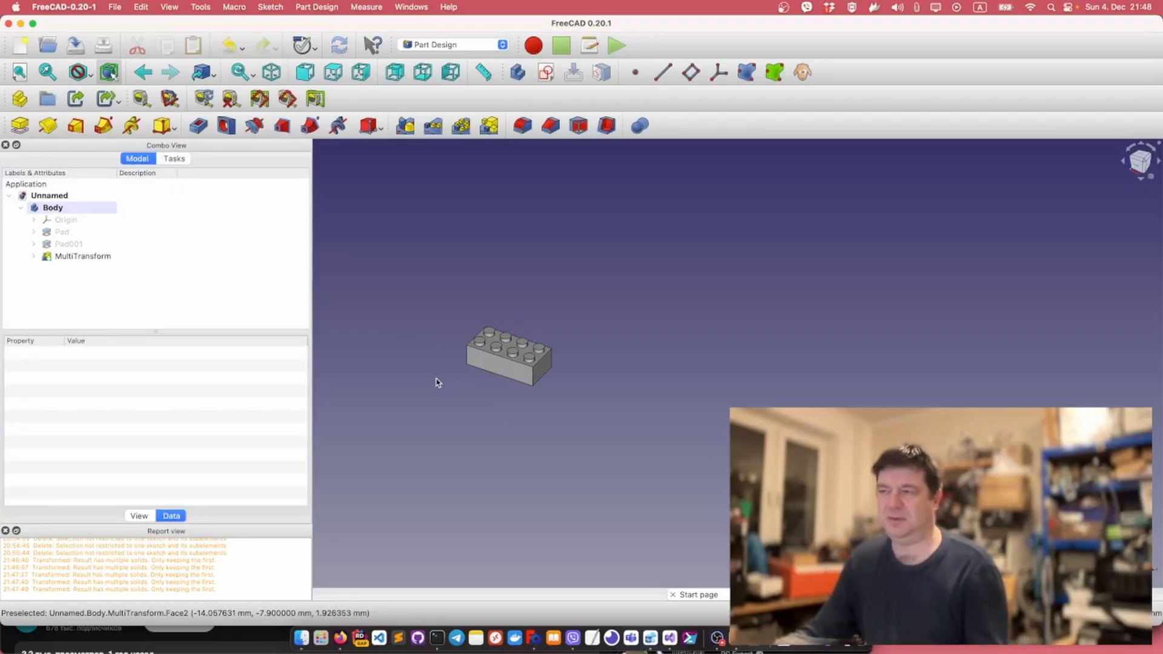
Apply a Thickness to the brick's bottom face with a wall thickness of 1.2 mm.
{"action": "middle_click_drag", "start_coordinate": [452, 393], "coordinate": [466, 298]}
{"action": "scroll", "coordinate": [442, 351], "scroll_direction": "up", "scroll_amount": 10}
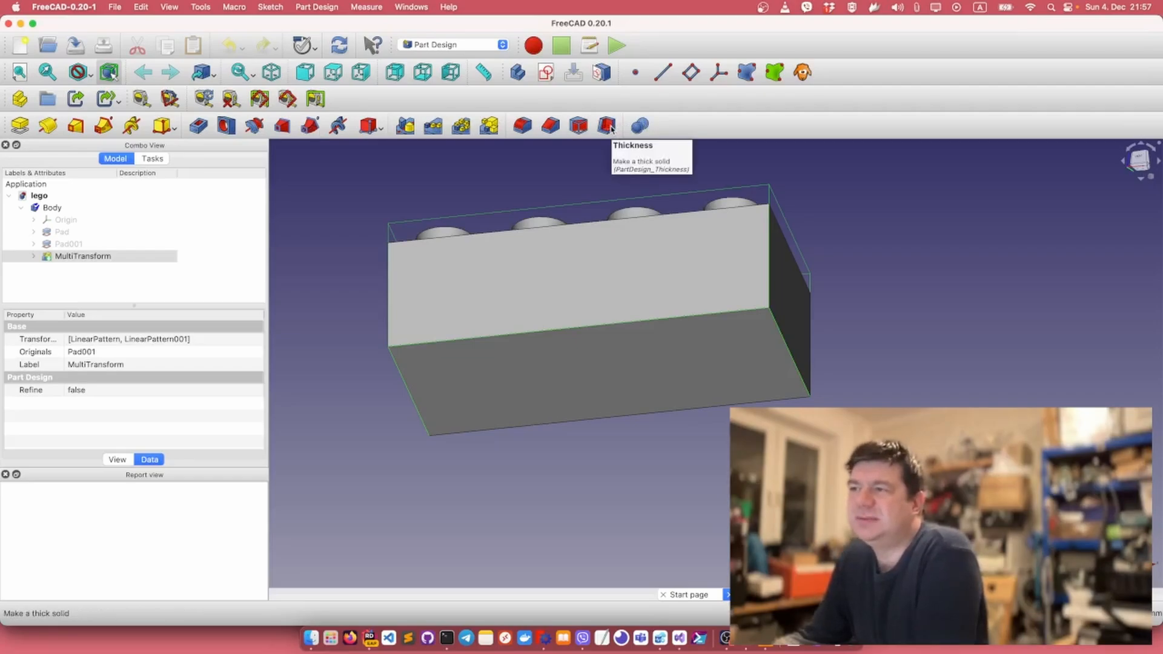
{"action": "left_click", "coordinate": [504, 389]}
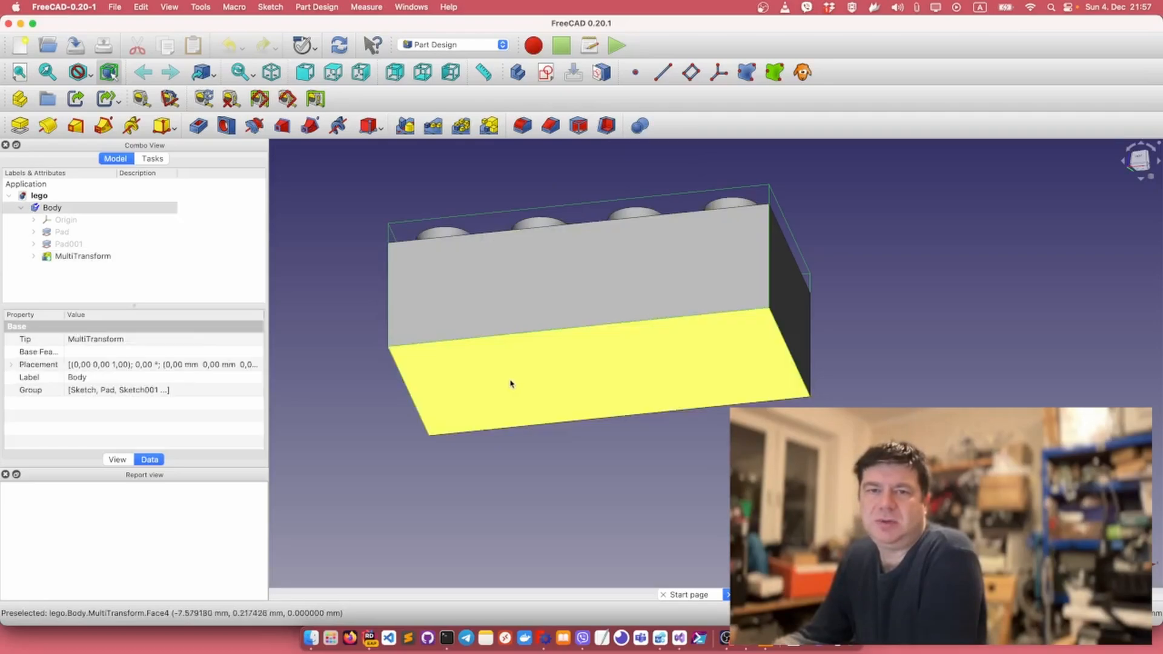
{"action": "left_click", "coordinate": [511, 385]}
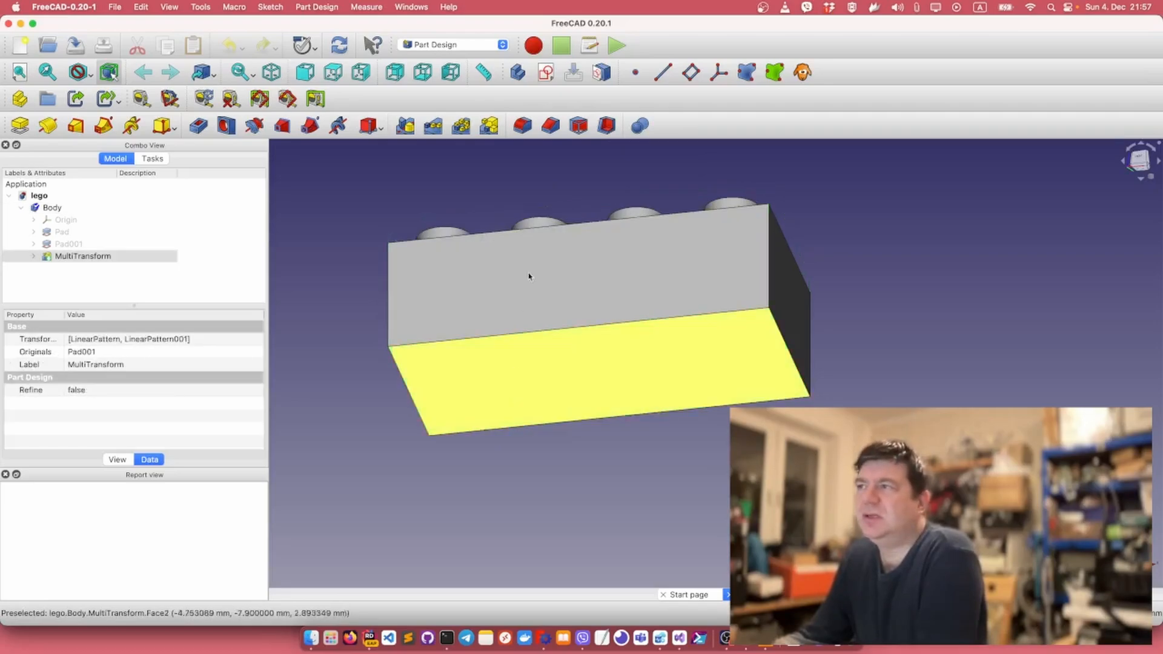
{"action": "left_click", "coordinate": [605, 126]}
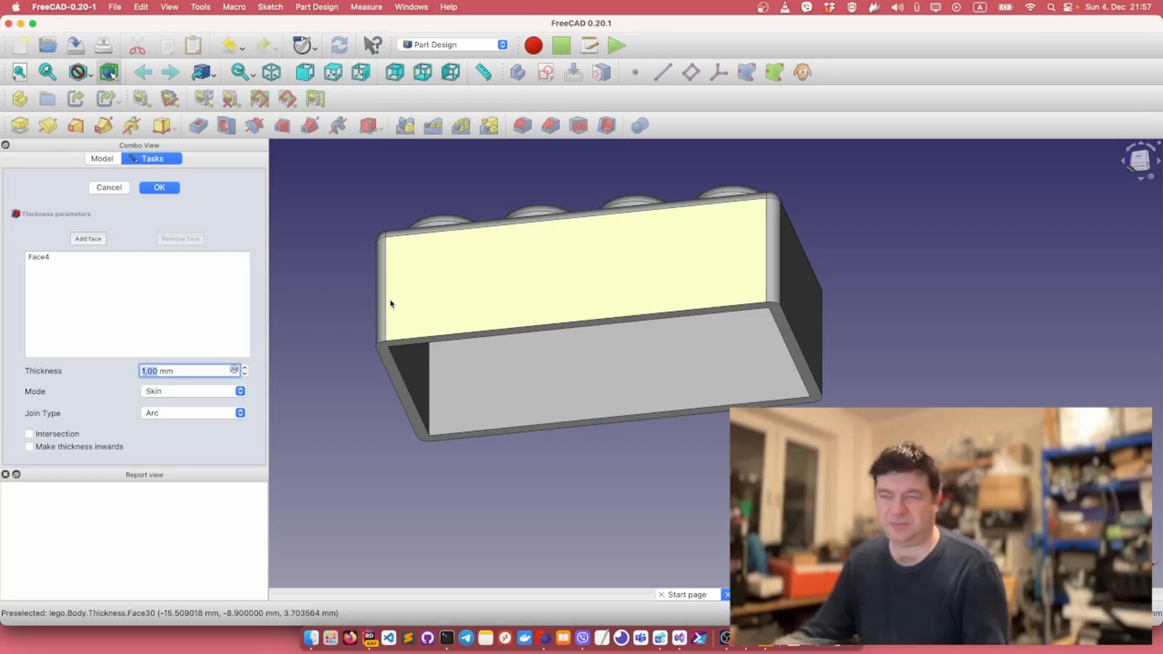
{"action": "type", "text": "1"}
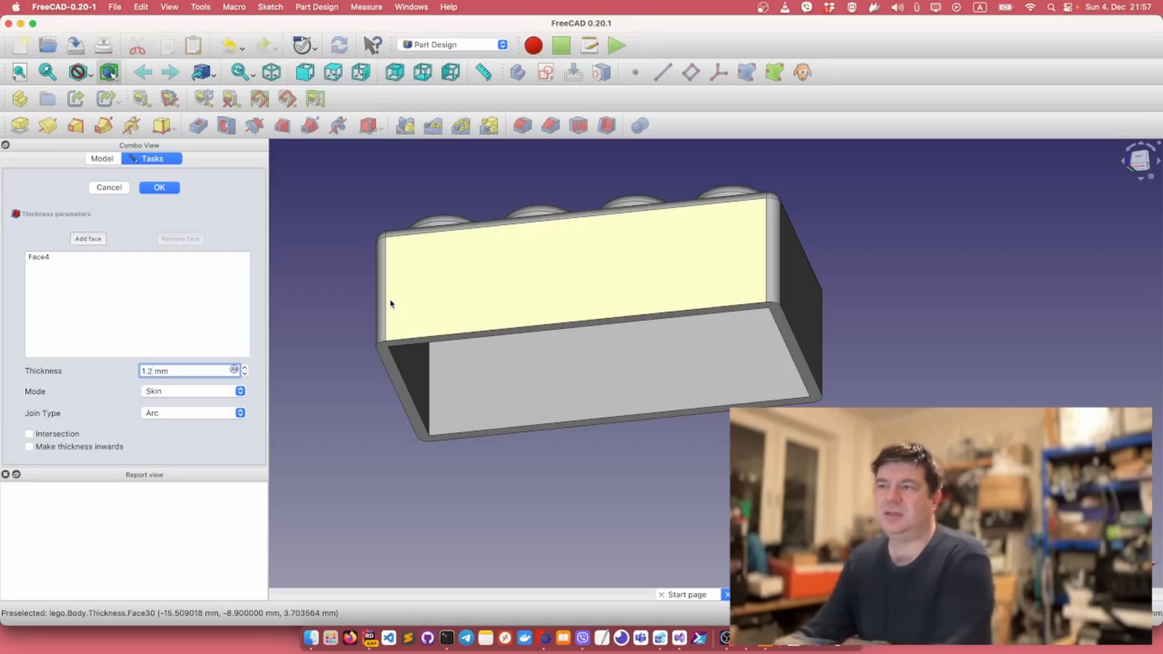
Make the brick's wall thickness go inwards instead of outwards.
{"action": "scroll", "coordinate": [383, 348], "scroll_direction": "up", "scroll_amount": 2}
{"action": "scroll", "coordinate": [384, 348], "scroll_direction": "up", "scroll_amount": 2}
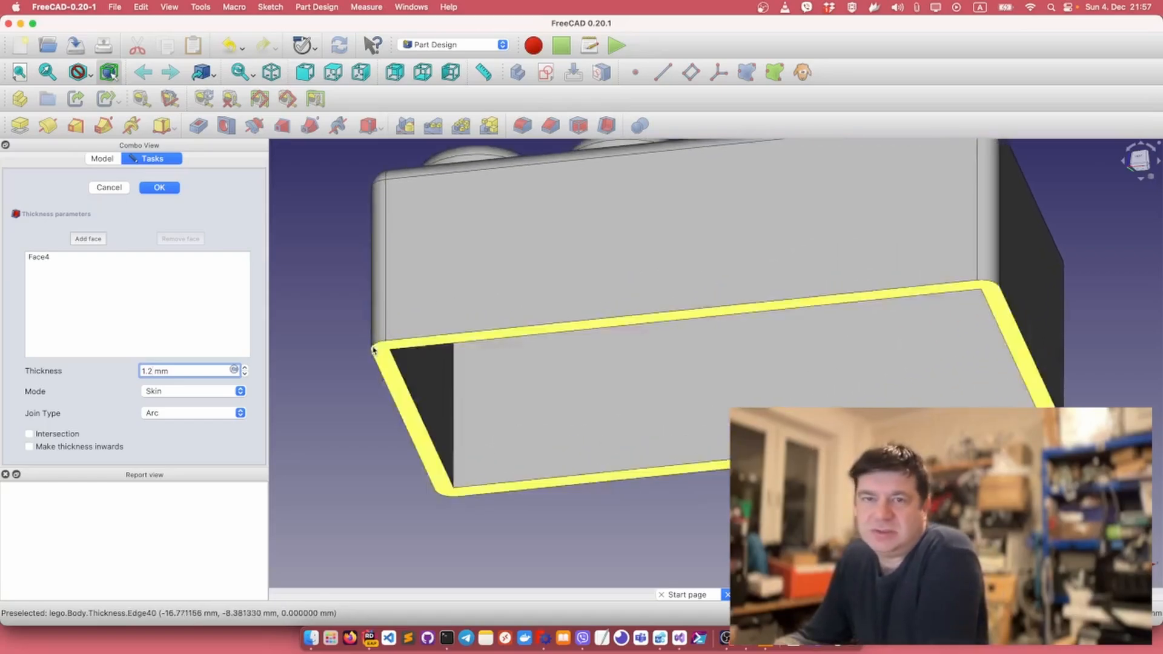
{"action": "scroll", "coordinate": [394, 329], "scroll_direction": "down", "scroll_amount": 2}
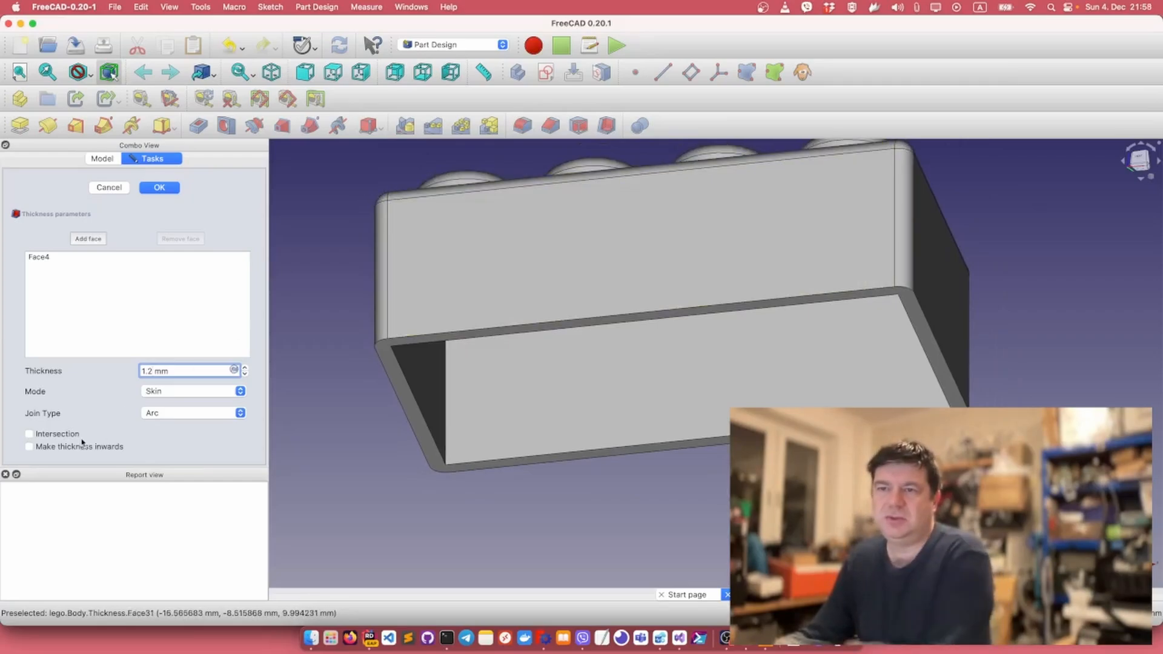
{"action": "left_click", "coordinate": [29, 447]}
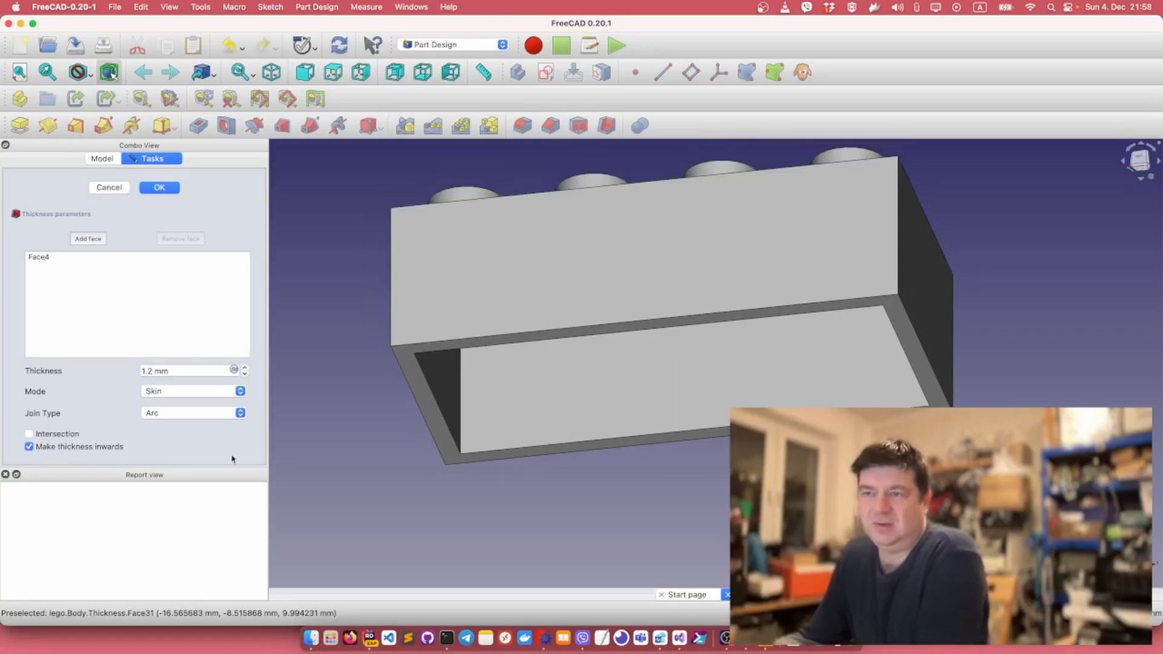
Change the thickness join type to Intersection, accept the feature and check the hollow underside.
{"action": "middle_click_drag", "start_coordinate": [482, 433], "coordinate": [464, 401]}
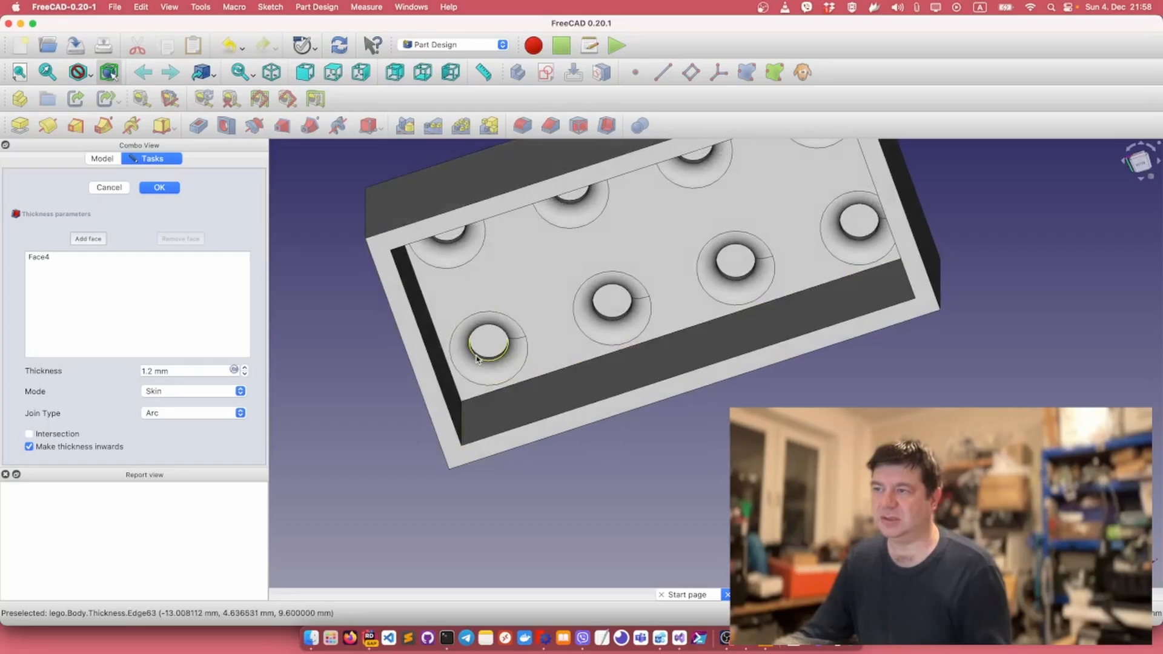
{"action": "left_click", "coordinate": [201, 415]}
{"action": "left_click", "coordinate": [190, 424]}
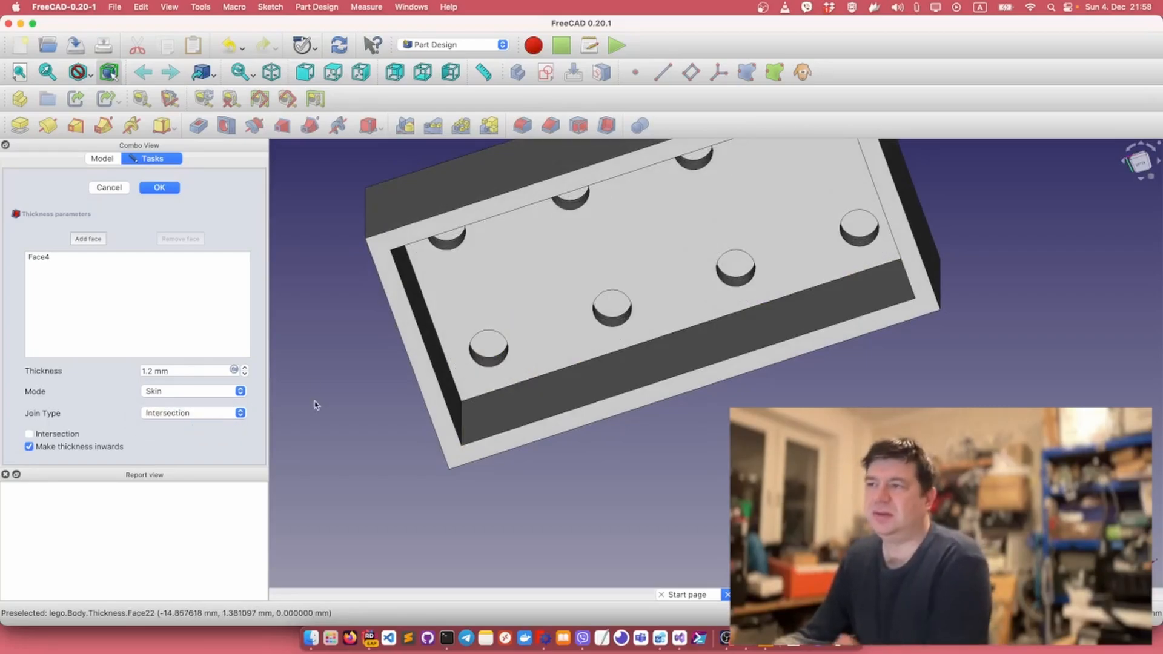
{"action": "middle_click_drag", "start_coordinate": [373, 383], "coordinate": [583, 541]}
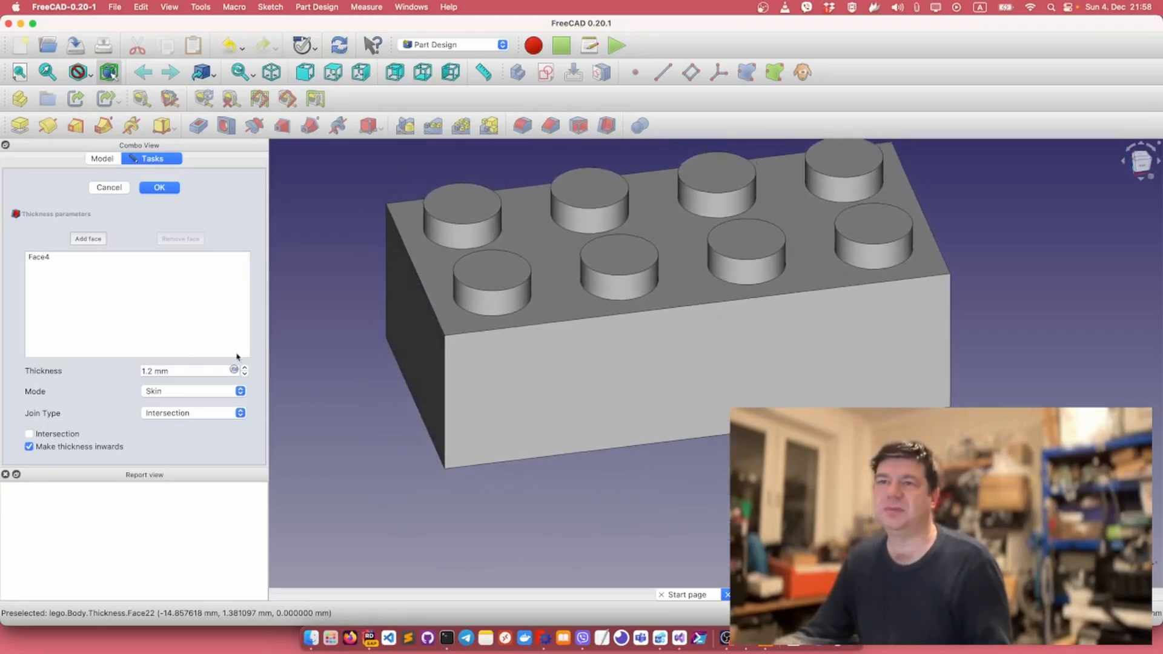
{"action": "left_click", "coordinate": [160, 188]}
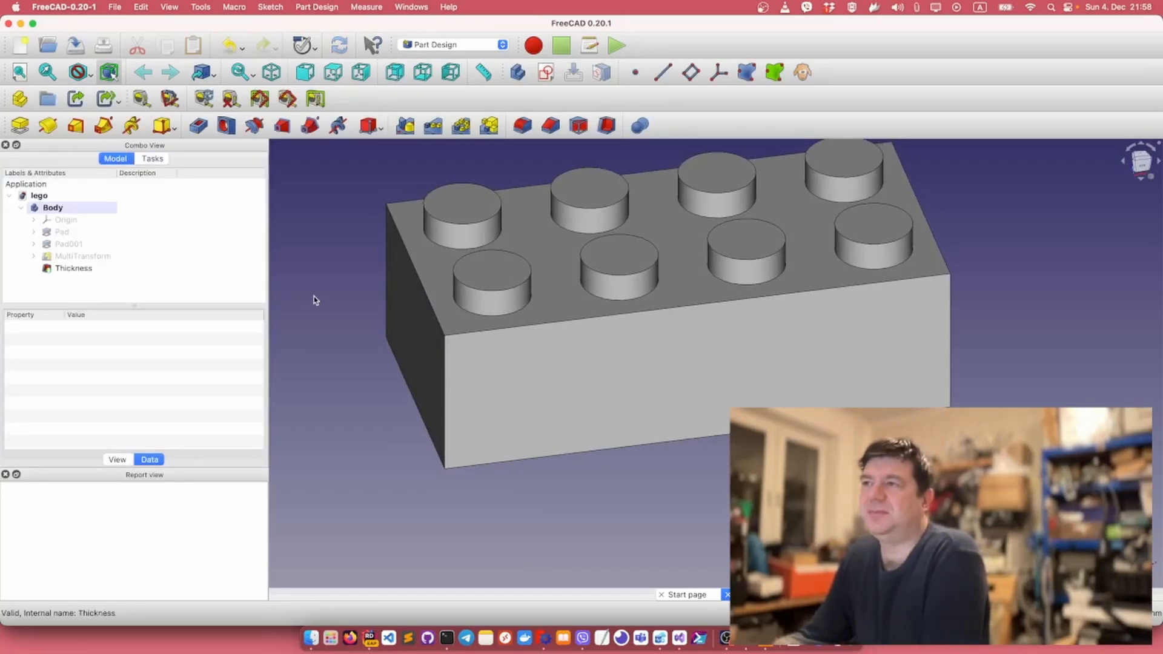
{"action": "key", "text": "1"}
{"action": "middle_click_drag", "start_coordinate": [333, 299], "coordinate": [334, 199]}
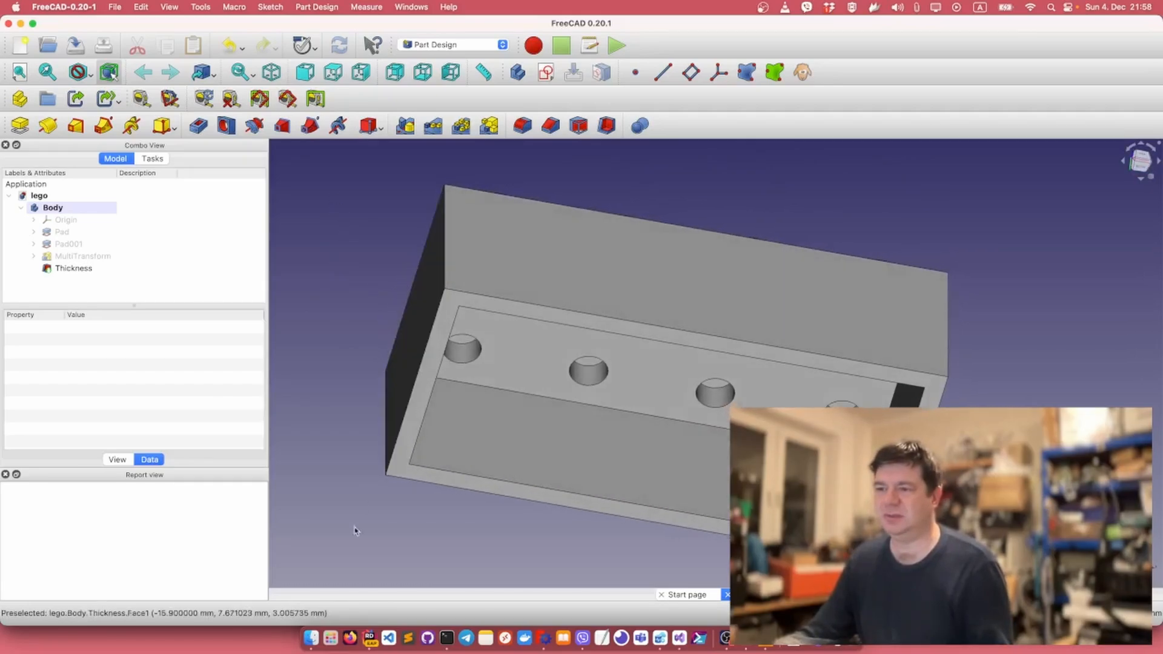
Switch to Firefox and examine the underside dimensions in the LEGO brick technical drawing on the Fusion 360 tutorial page.
{"action": "left_click", "coordinate": [351, 637]}
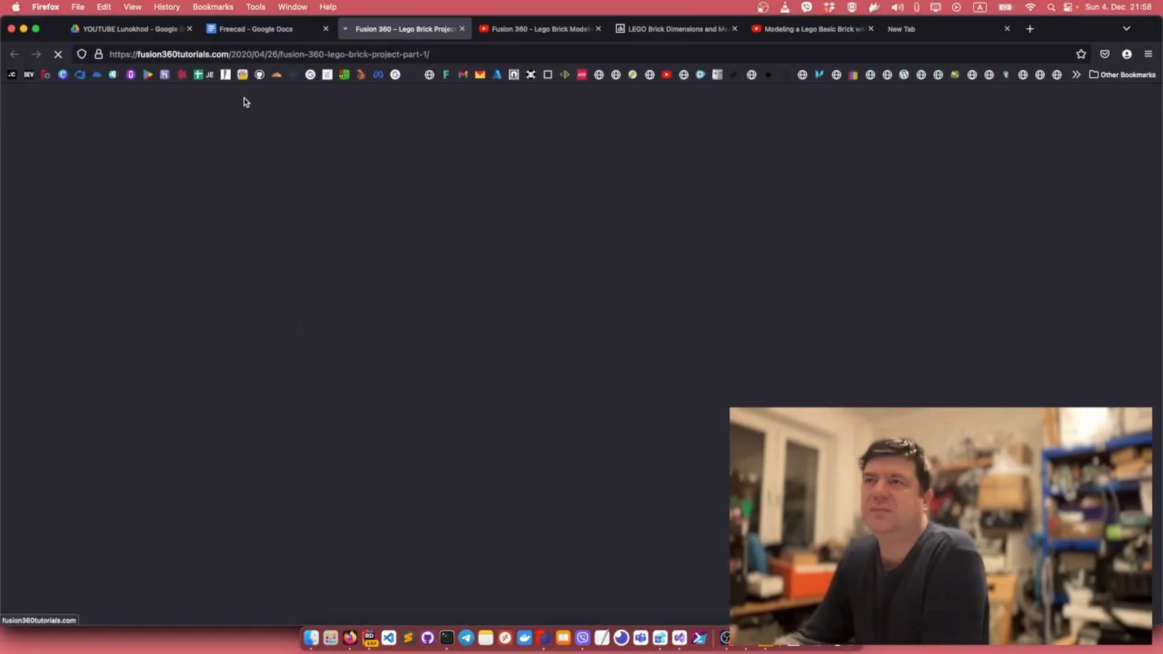
{"action": "scroll", "coordinate": [461, 298], "scroll_direction": "down", "scroll_amount": 1}
{"action": "scroll", "coordinate": [460, 302], "scroll_direction": "down", "scroll_amount": 15}
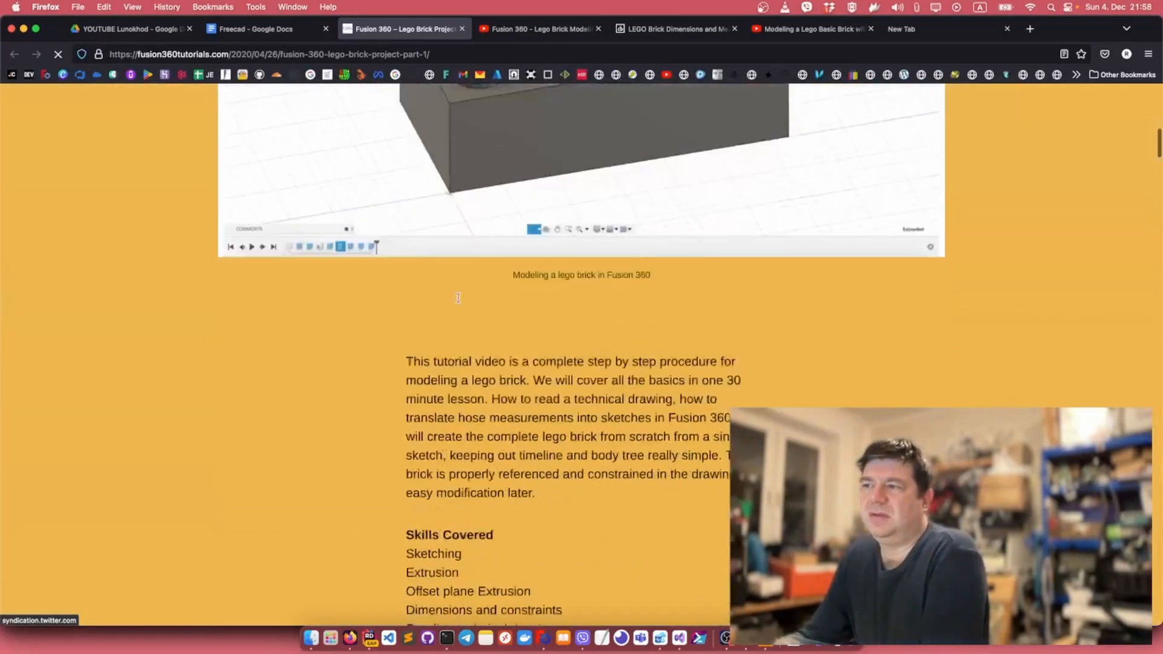
{"action": "scroll", "coordinate": [458, 301], "scroll_direction": "down", "scroll_amount": 4}
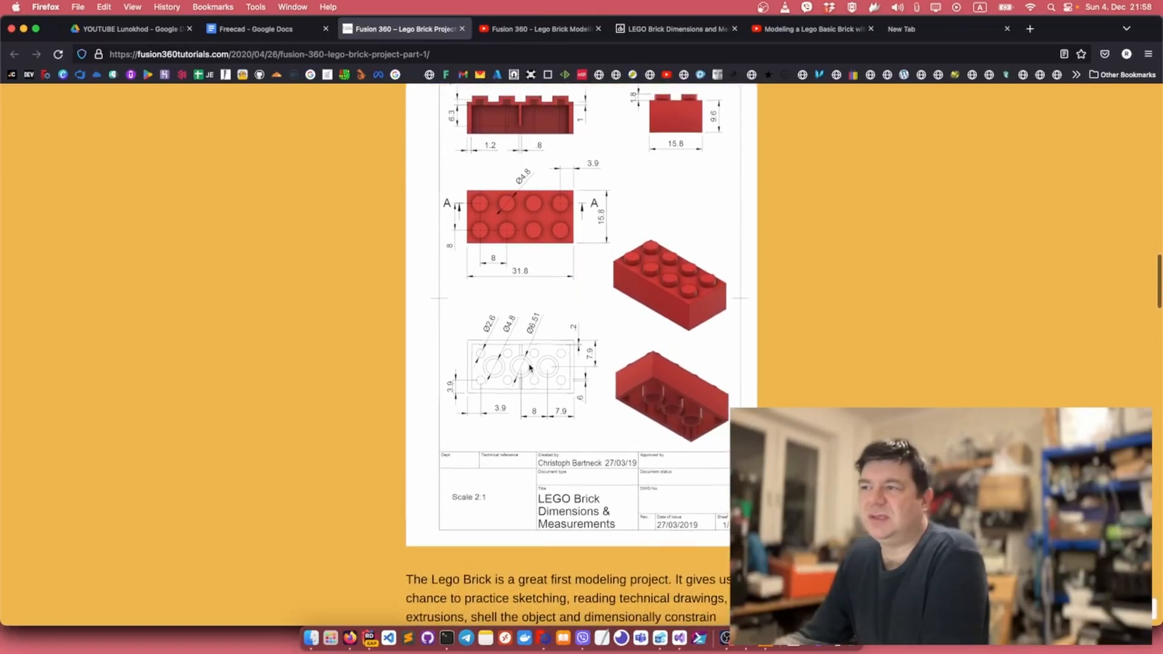
{"action": "scroll", "coordinate": [530, 367], "scroll_direction": "down", "scroll_amount": 1}
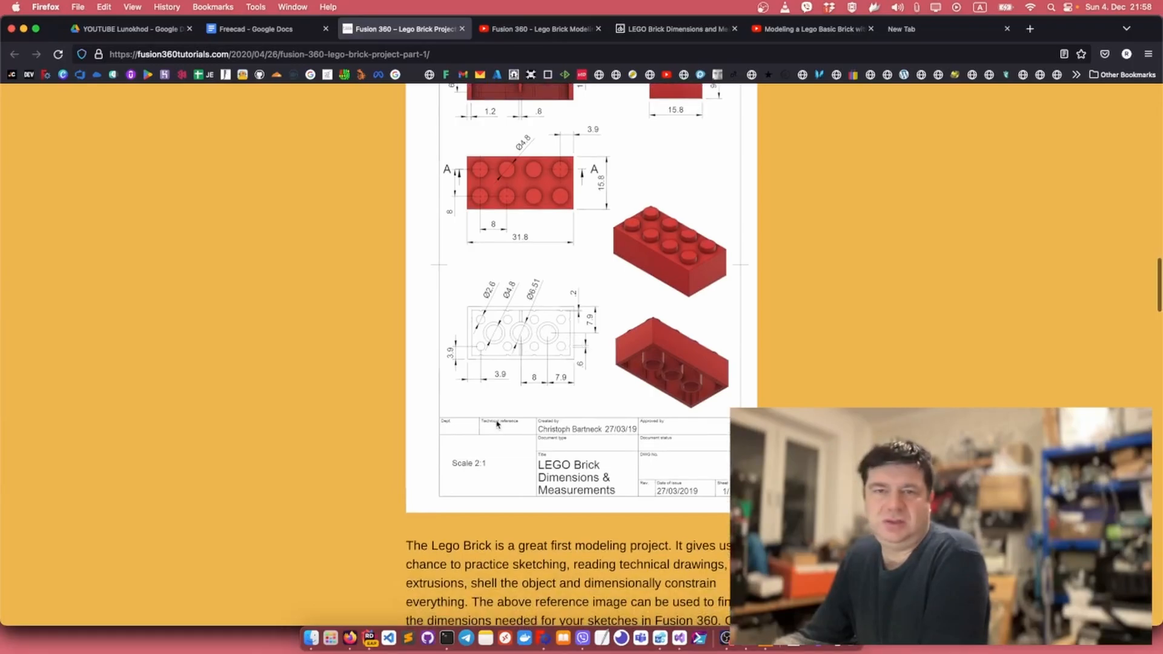
{"action": "scroll", "coordinate": [700, 395], "scroll_direction": "up", "scroll_amount": 1}
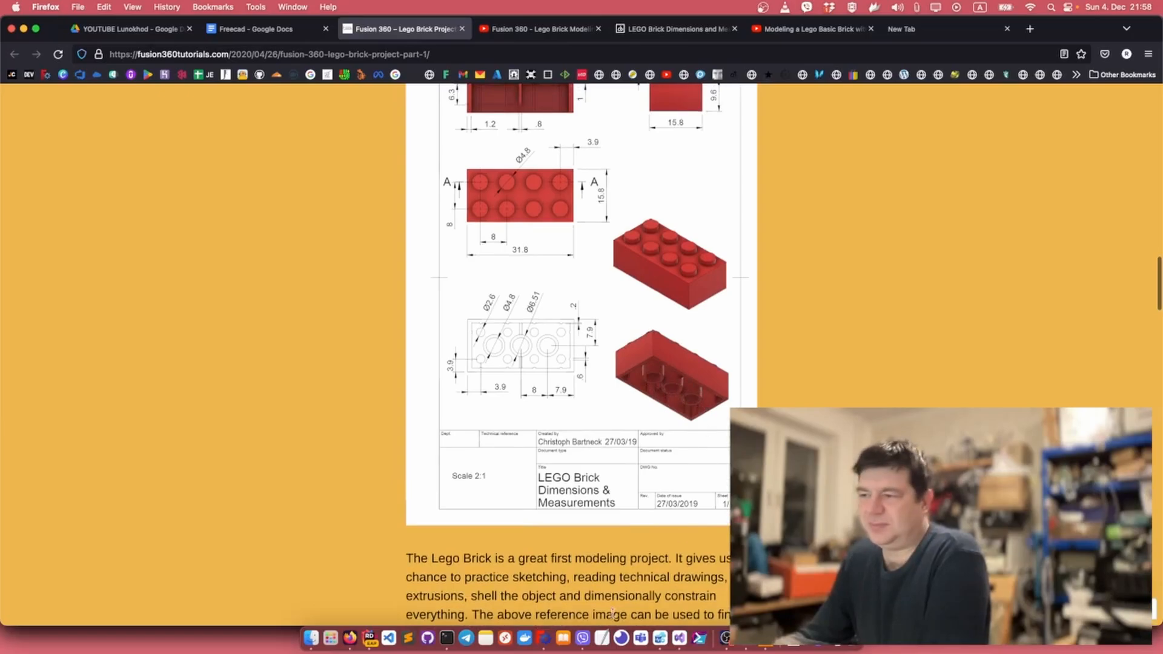
Switch back to FreeCAD and start a sketch on the inner top face of the hollow brick.
{"action": "left_click", "coordinate": [543, 644]}
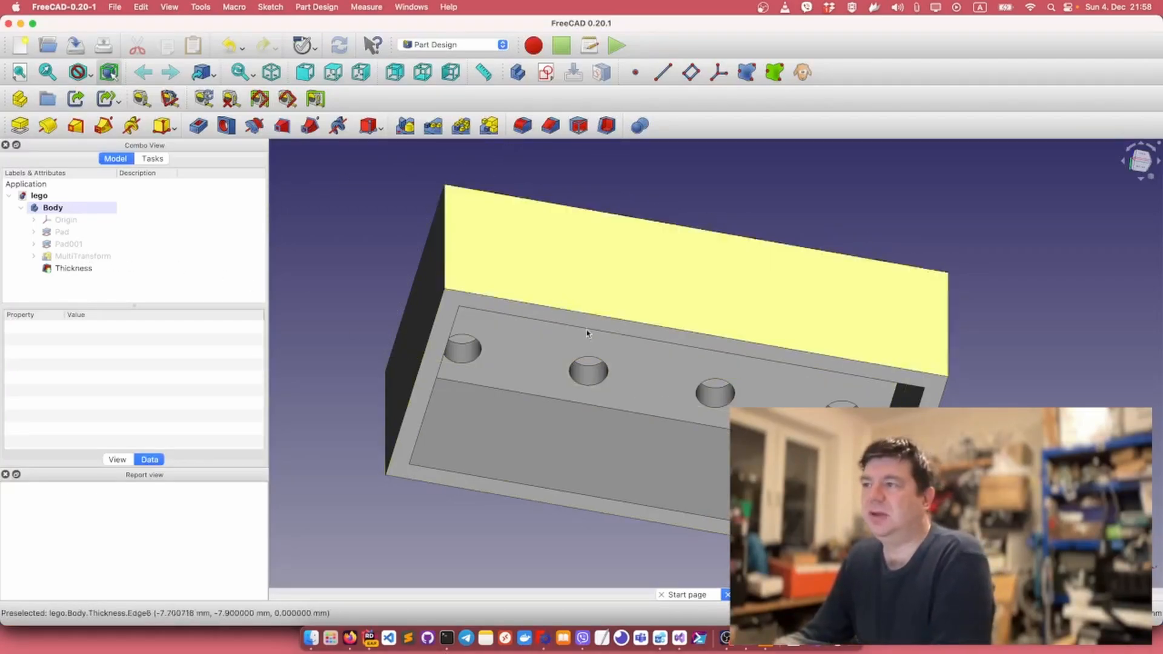
{"action": "left_click", "coordinate": [641, 366]}
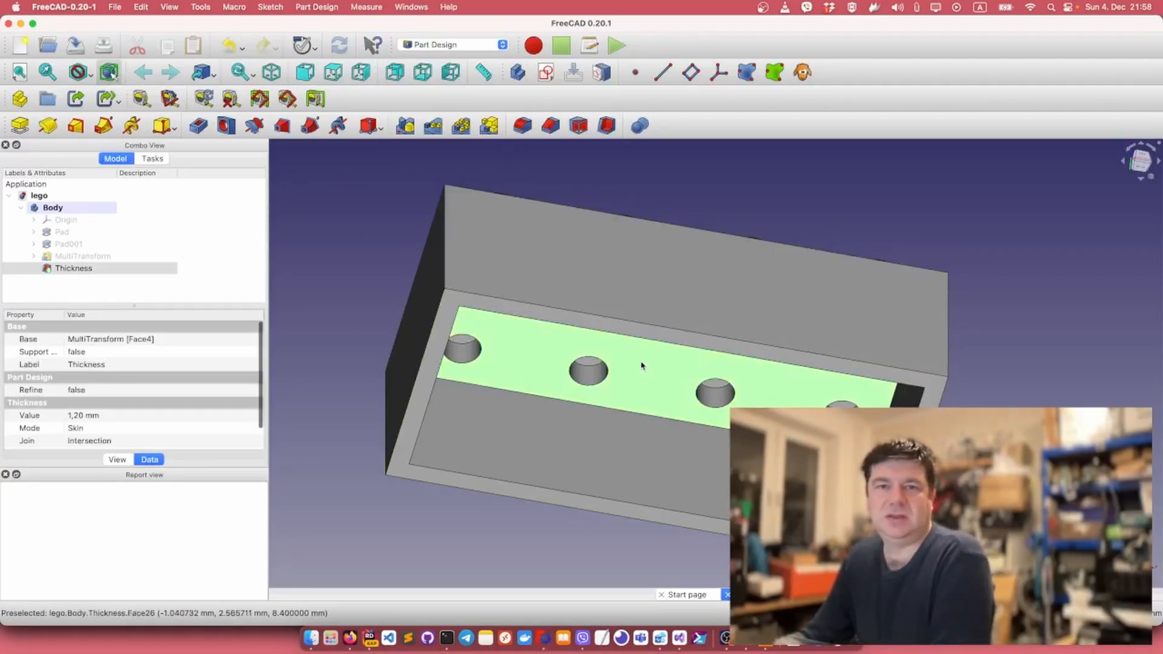
{"action": "left_click", "coordinate": [547, 72]}
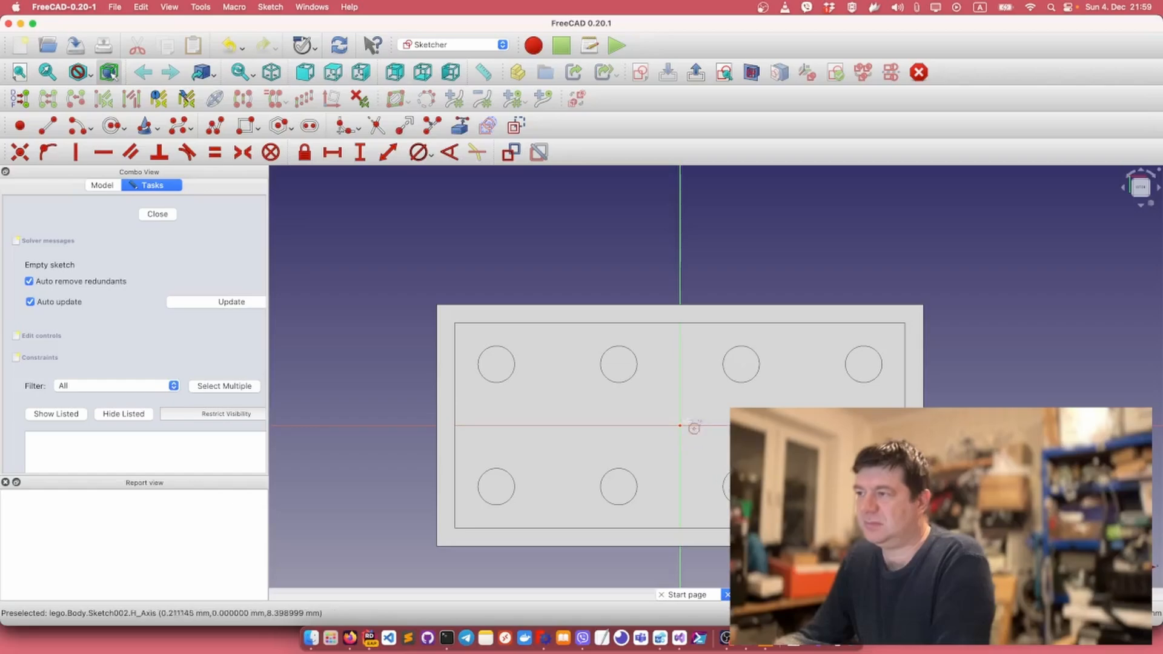
Sketch two concentric circles centred on the origin with diameters of 4.8 mm and 6.51 mm, and finish the sketch.
{"action": "left_click", "coordinate": [679, 425]}
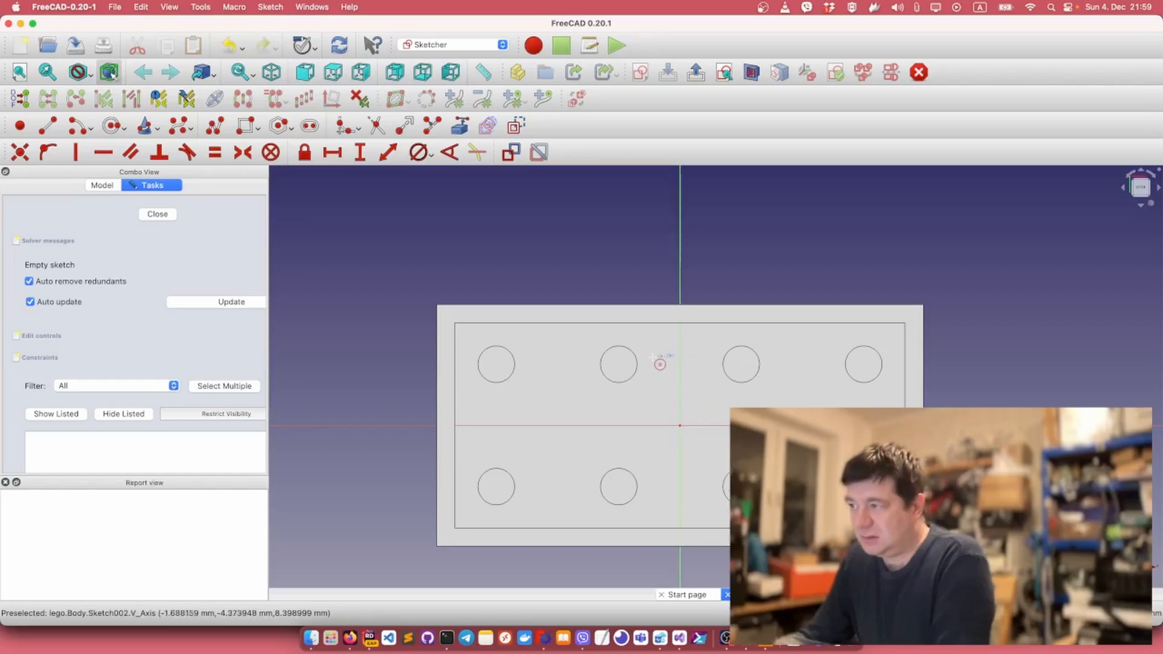
{"action": "left_click", "coordinate": [651, 391]}
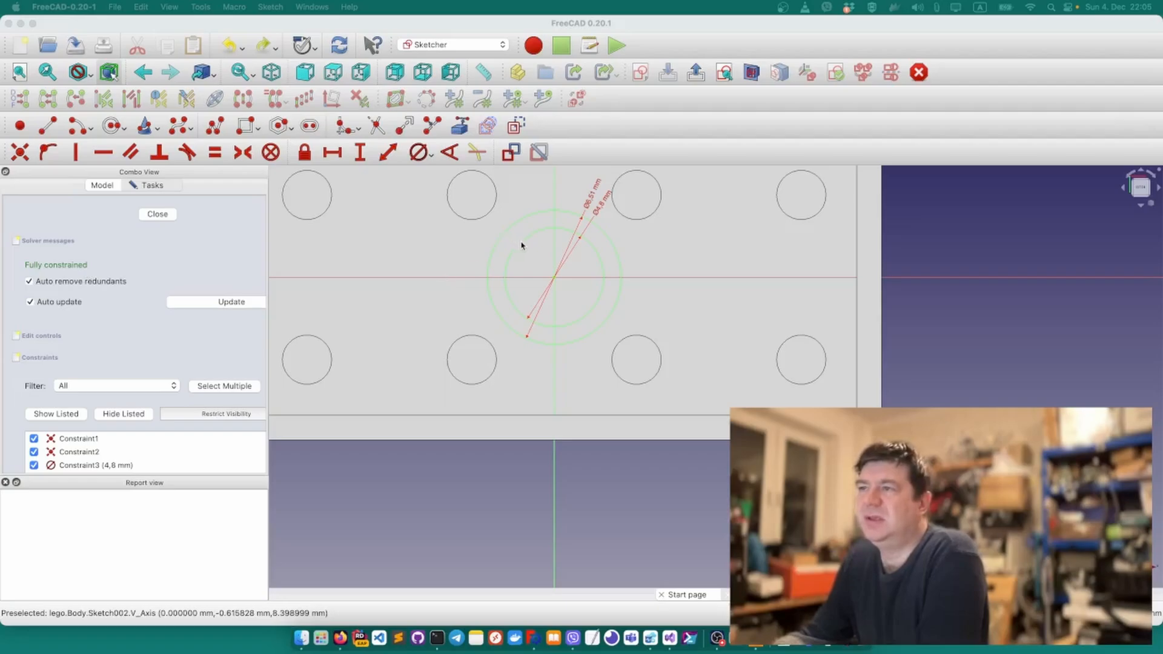
{"action": "left_click", "coordinate": [157, 214]}
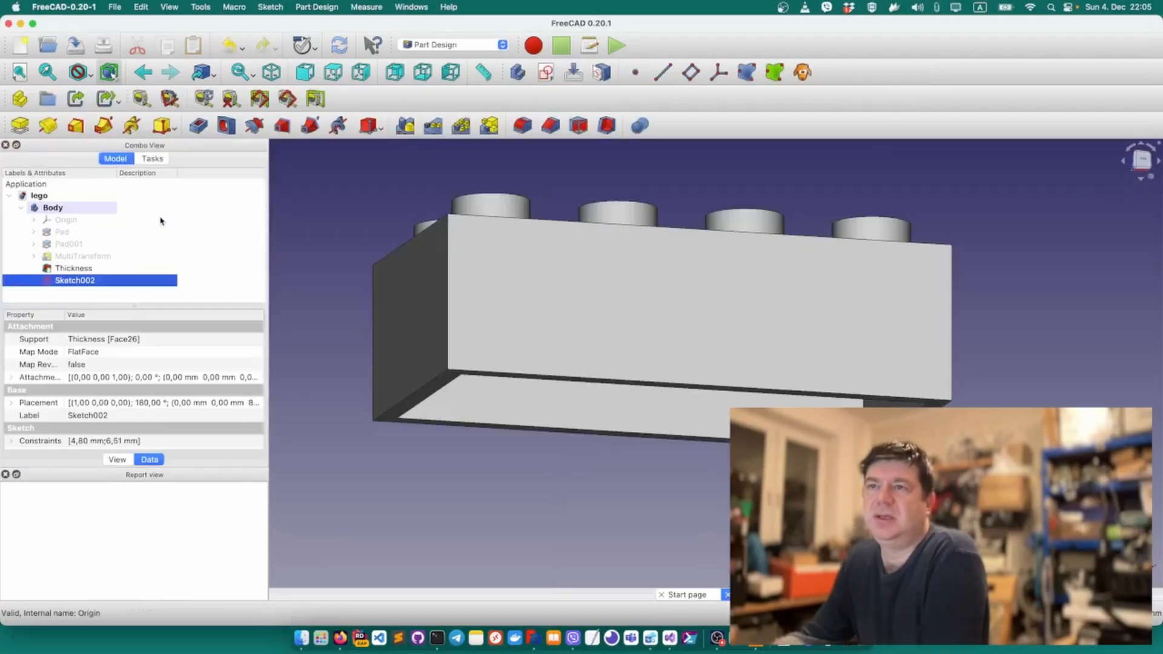
Pad the two-circle sketch into a tube with type Up to face, ending at the brick's bottom rim.
{"action": "left_click", "coordinate": [19, 125]}
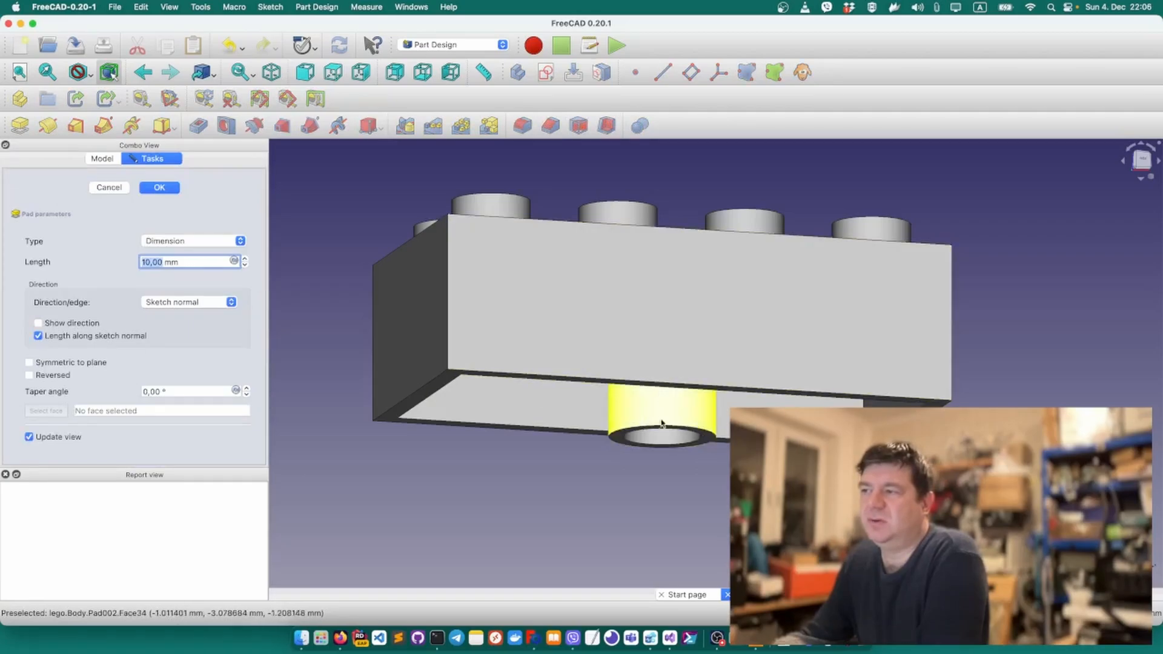
{"action": "left_click", "coordinate": [240, 242]}
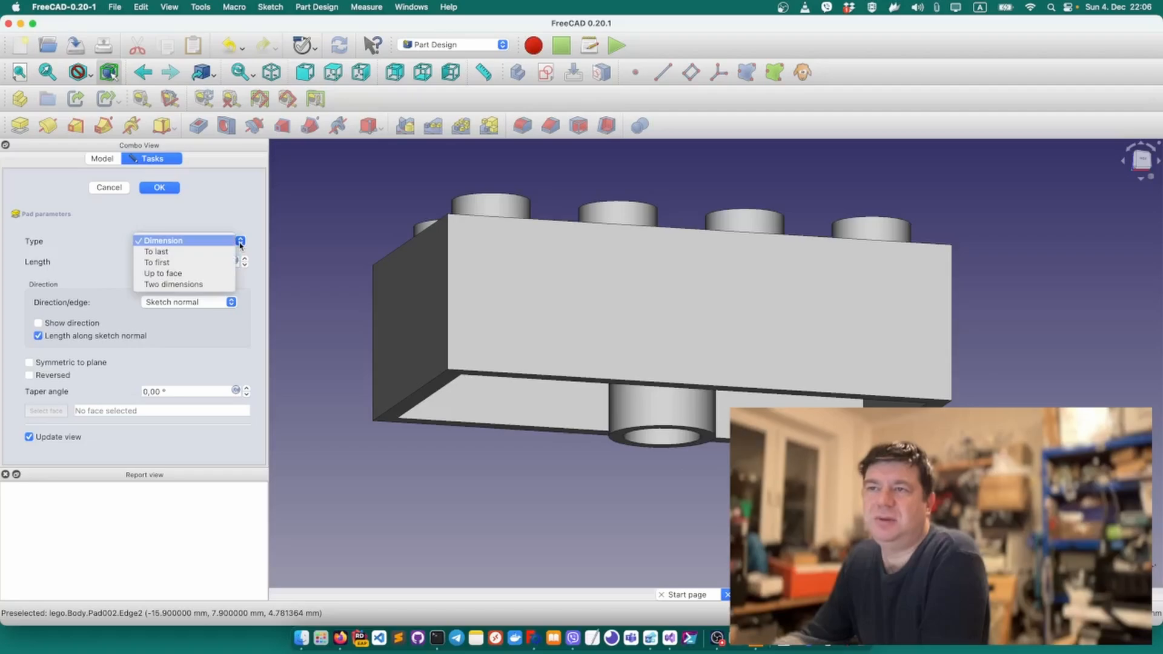
{"action": "left_click", "coordinate": [163, 273]}
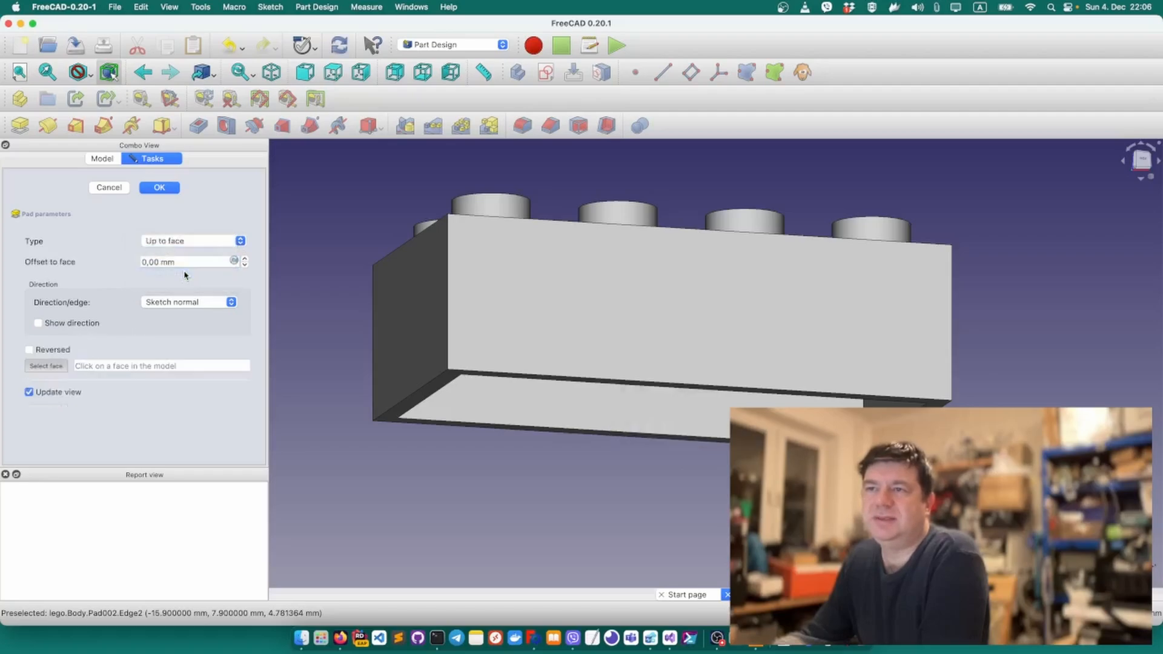
{"action": "left_click", "coordinate": [410, 407]}
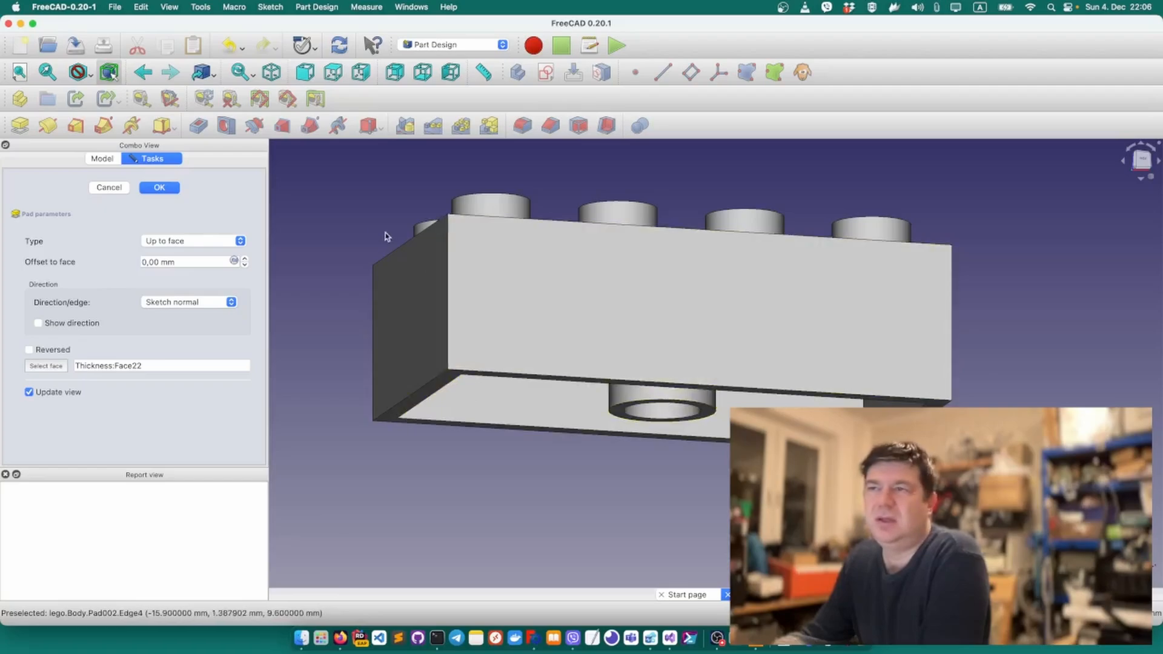
{"action": "left_click", "coordinate": [158, 188]}
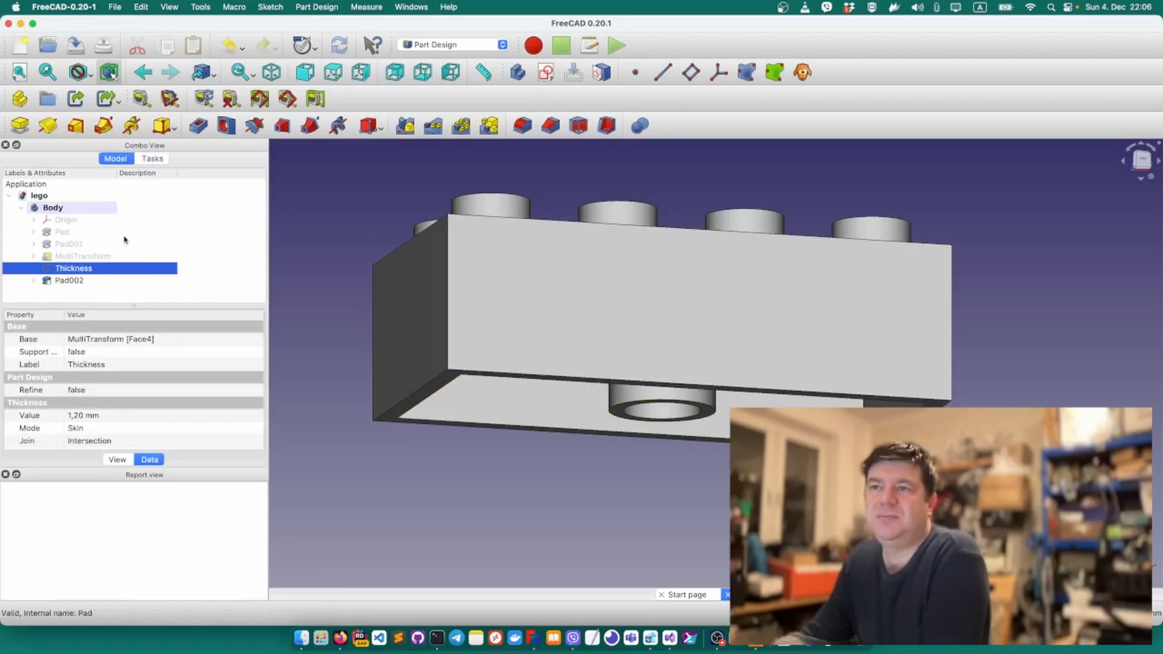
Start a MultiTransform of the new tube pad.
{"action": "left_click", "coordinate": [76, 282]}
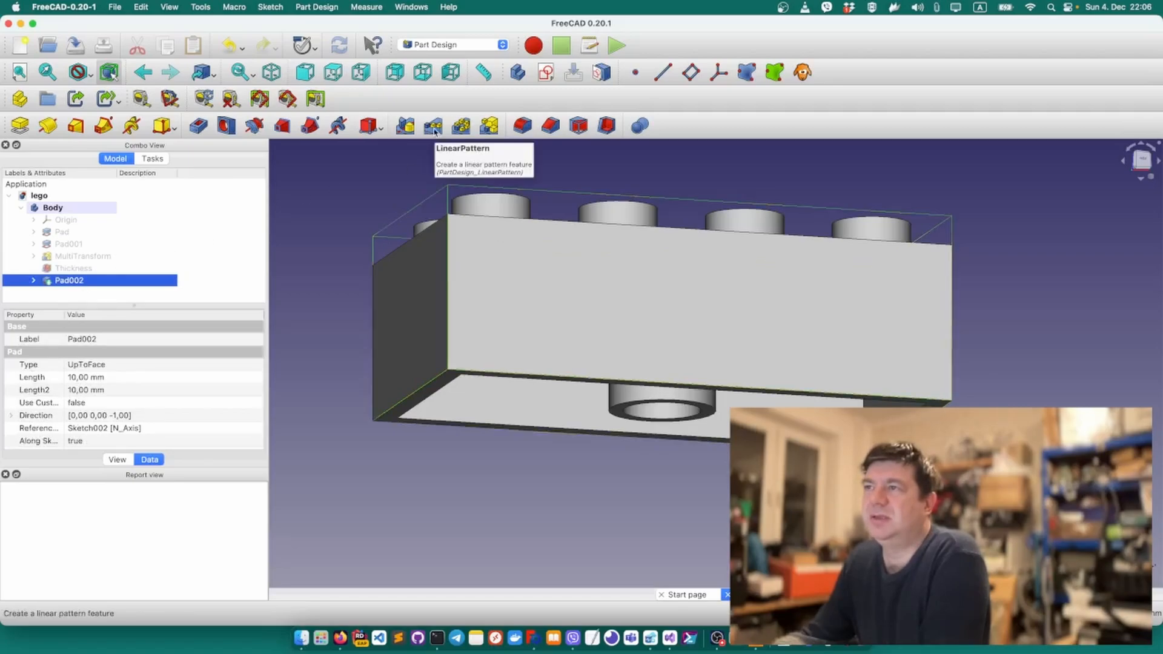
{"action": "left_click", "coordinate": [488, 127]}
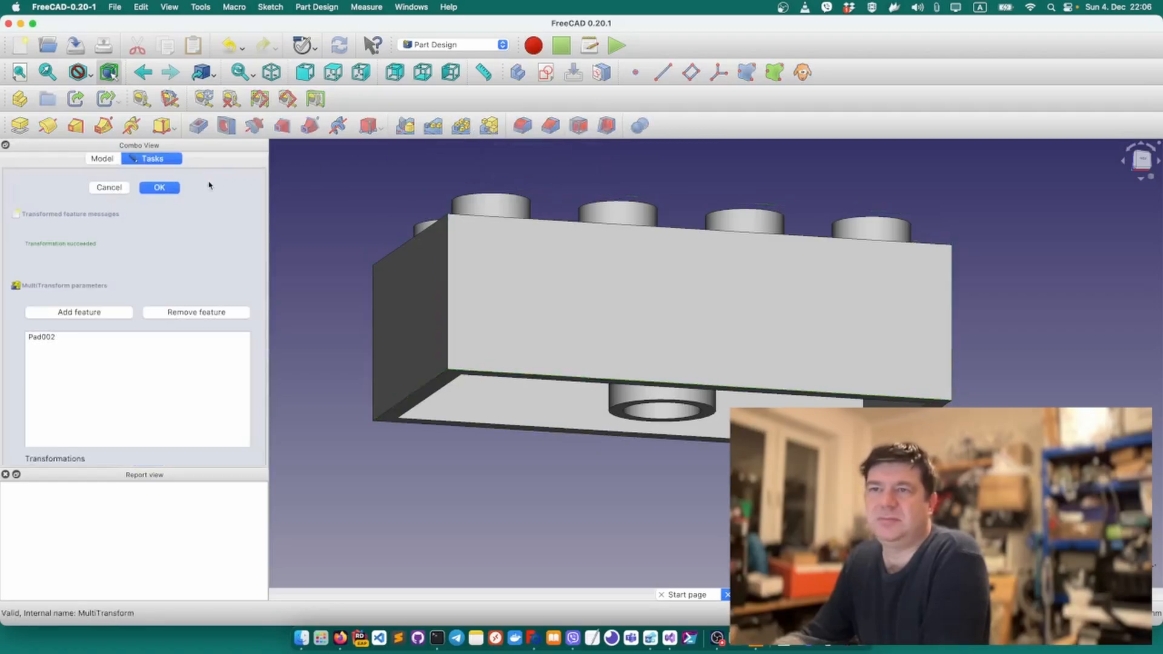
{"action": "scroll", "coordinate": [61, 360], "scroll_direction": "down", "scroll_amount": 3}
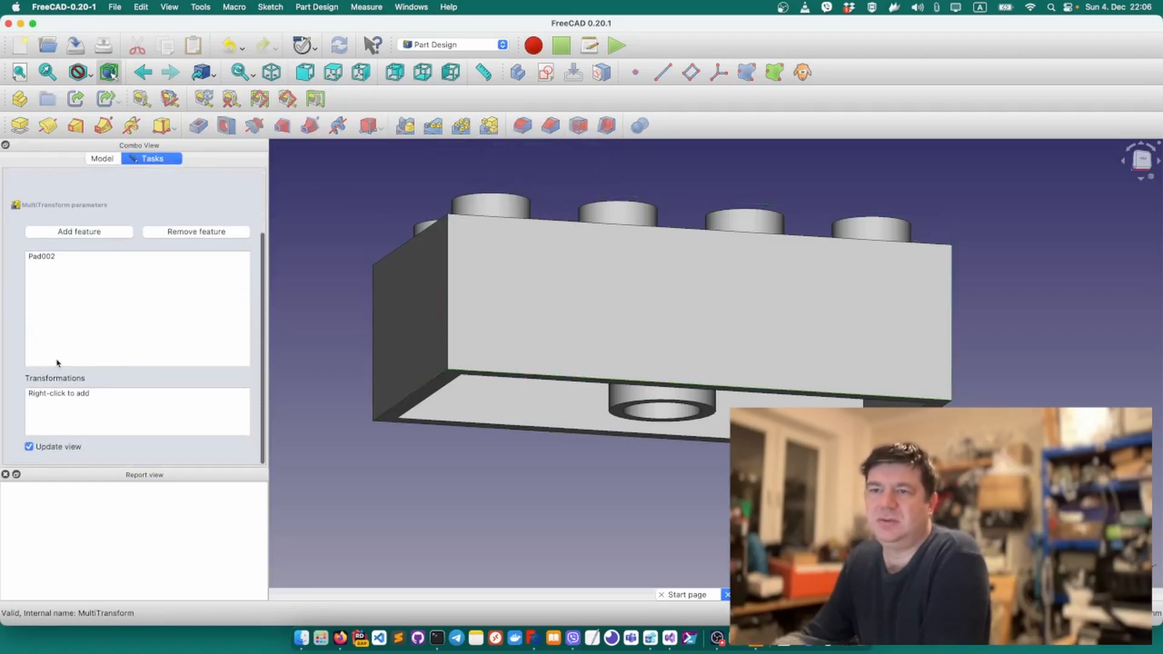
Try a linear pattern of the tube along the horizontal sketch axis with length 8 mm and 1 occurrence.
{"action": "right_click", "coordinate": [70, 404]}
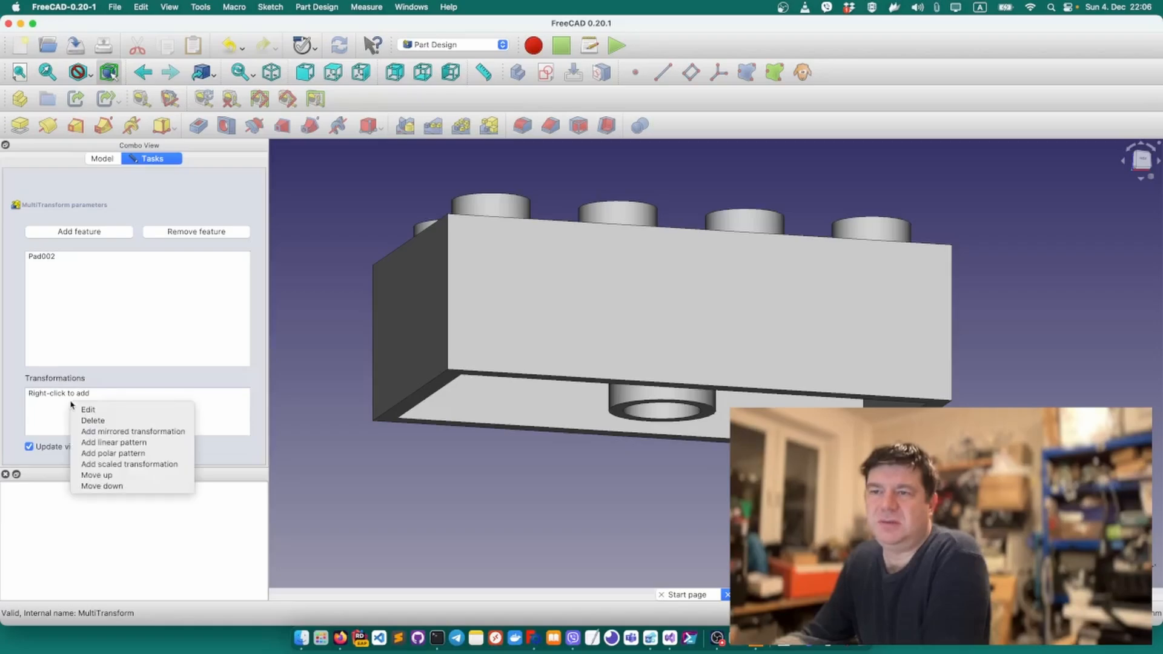
{"action": "left_click", "coordinate": [144, 442]}
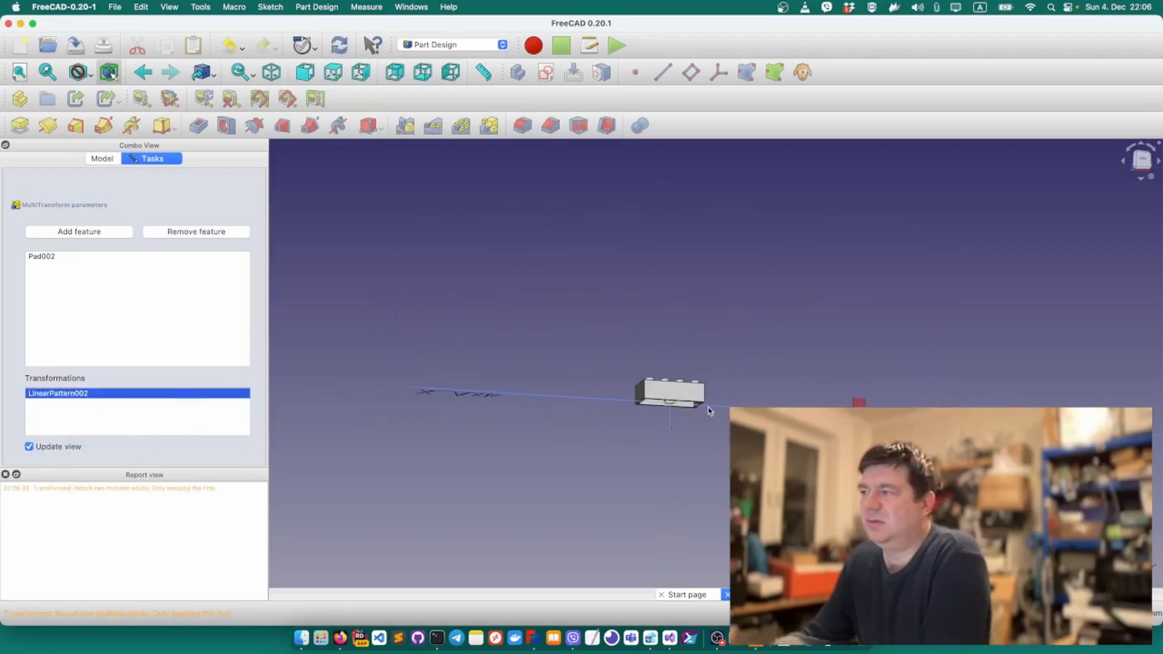
{"action": "scroll", "coordinate": [795, 422], "scroll_direction": "up", "scroll_amount": 2}
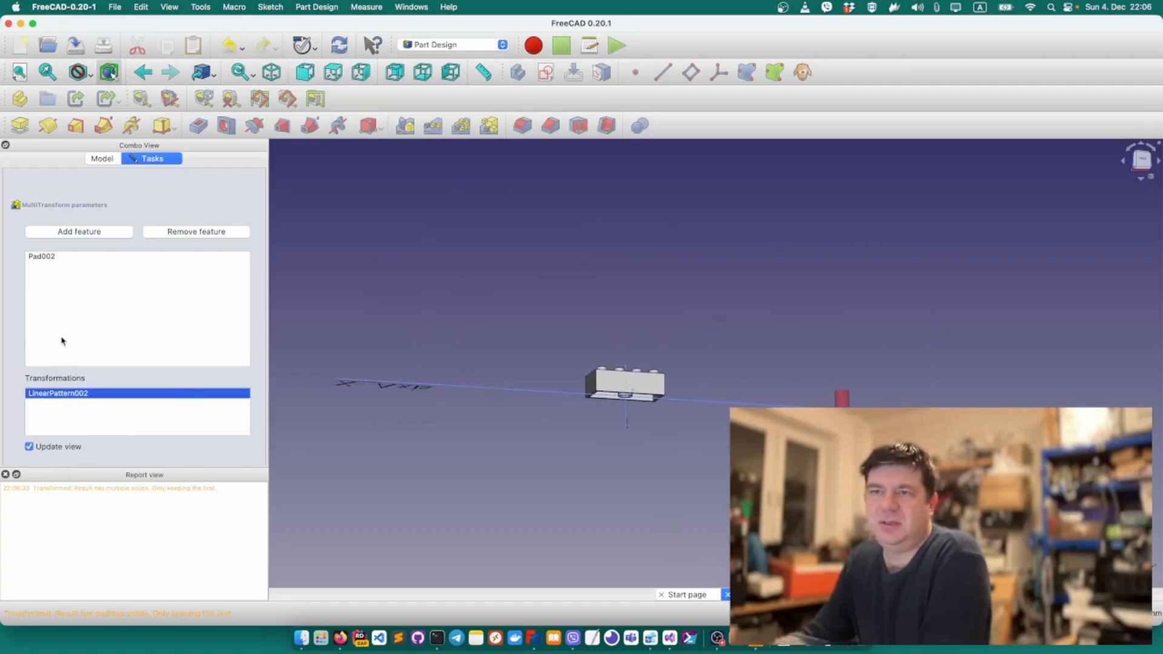
{"action": "scroll", "coordinate": [83, 438], "scroll_direction": "down", "scroll_amount": 5}
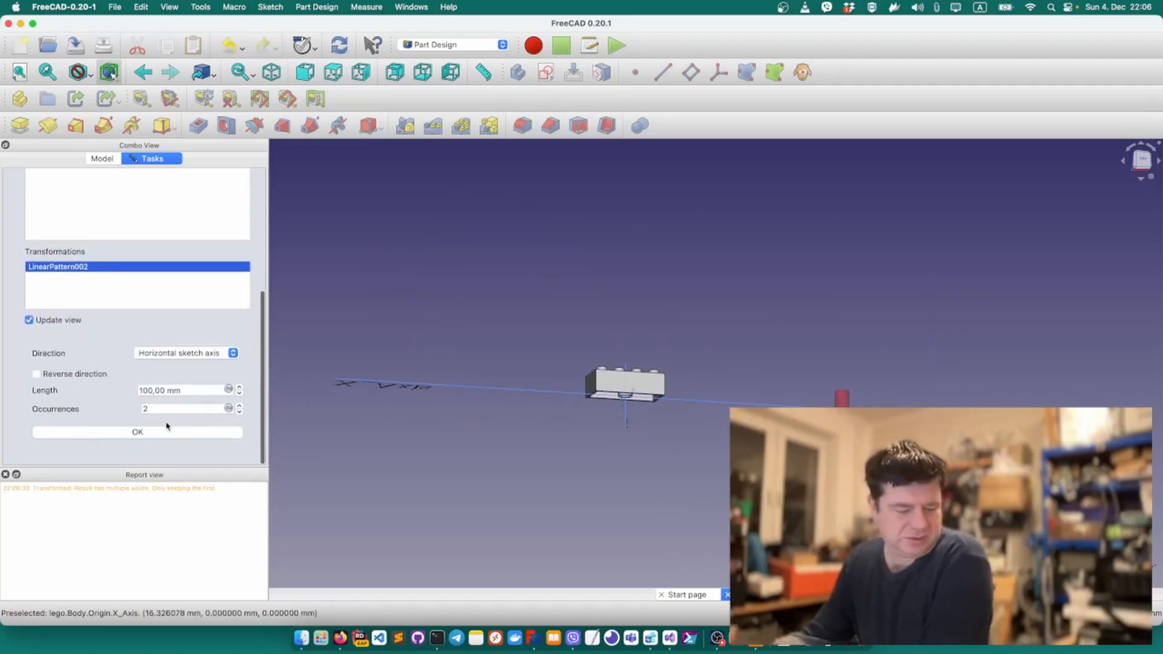
{"action": "left_click_drag", "start_coordinate": [194, 390], "coordinate": [58, 390]}
{"action": "type", "text": "8"}
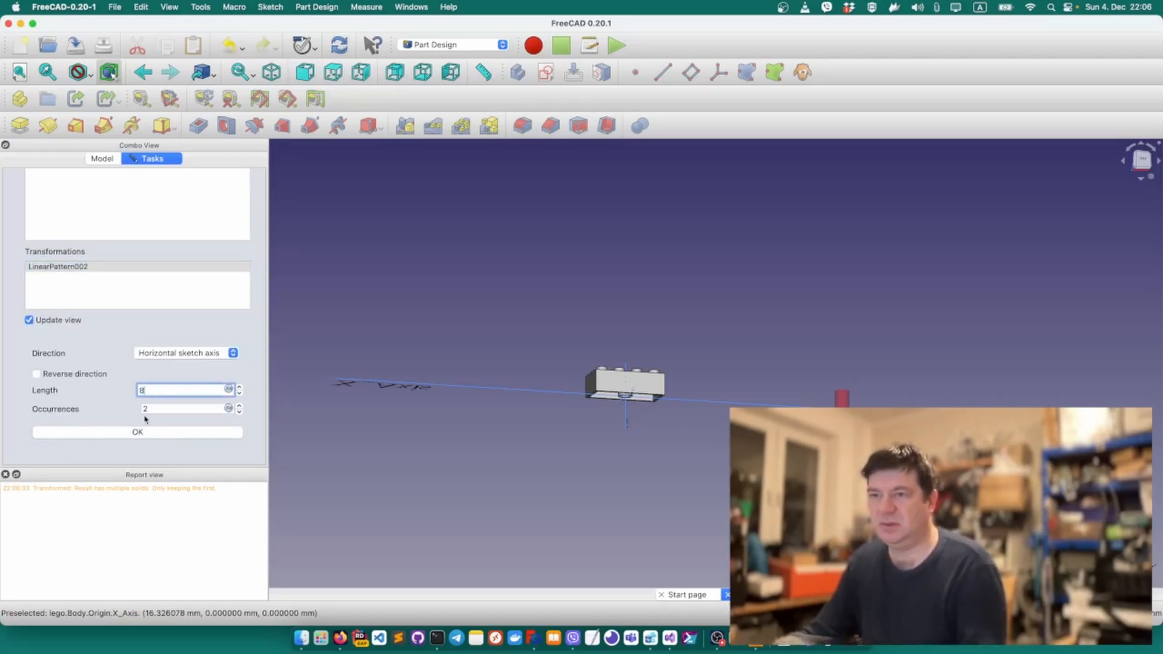
{"action": "key", "text": "Tab"}
{"action": "type", "text": "1"}
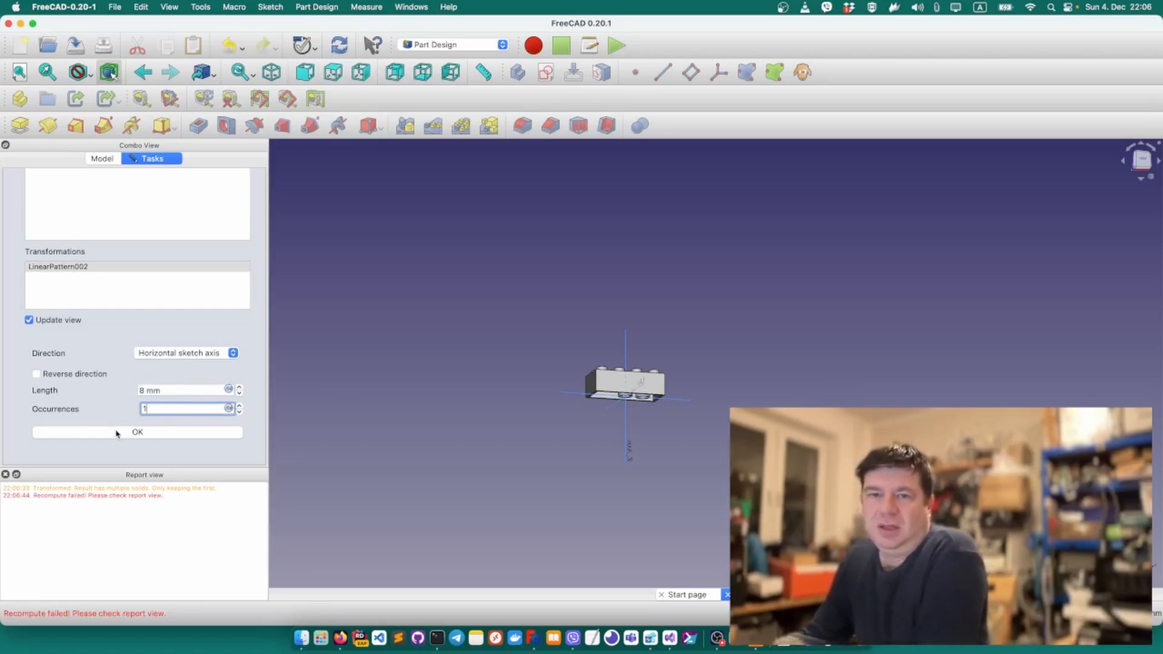
Try a second linear pattern along the horizontal sketch axis in the reverse direction, with length 8 mm and 11 occurrences.
{"action": "left_click", "coordinate": [122, 292]}
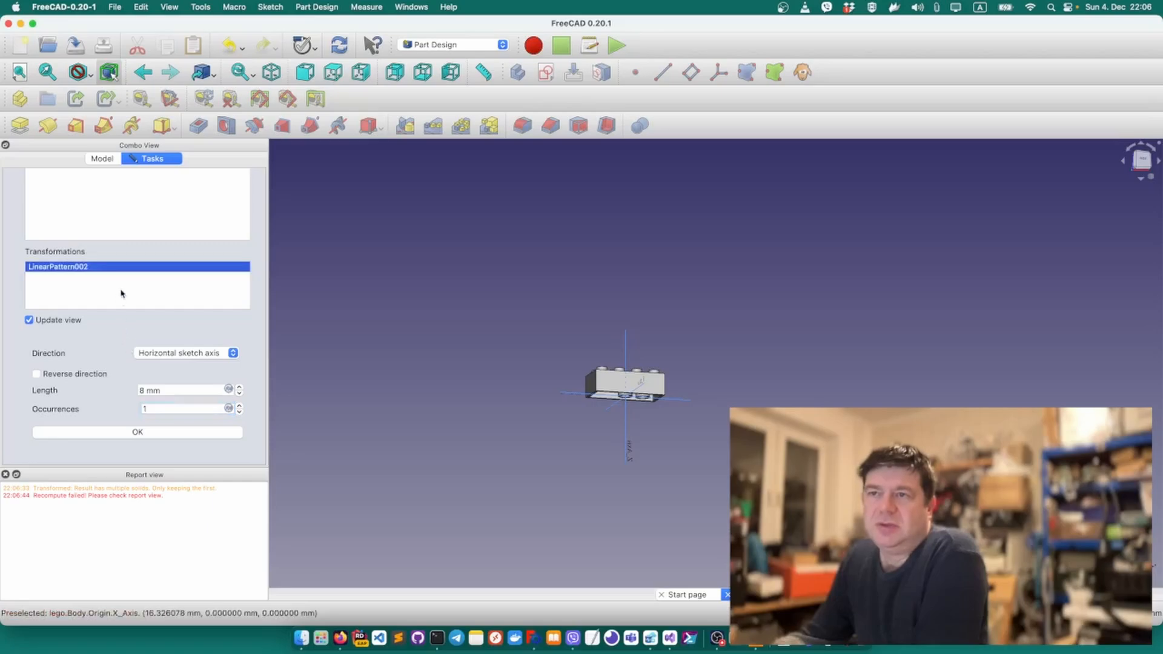
{"action": "right_click", "coordinate": [79, 292]}
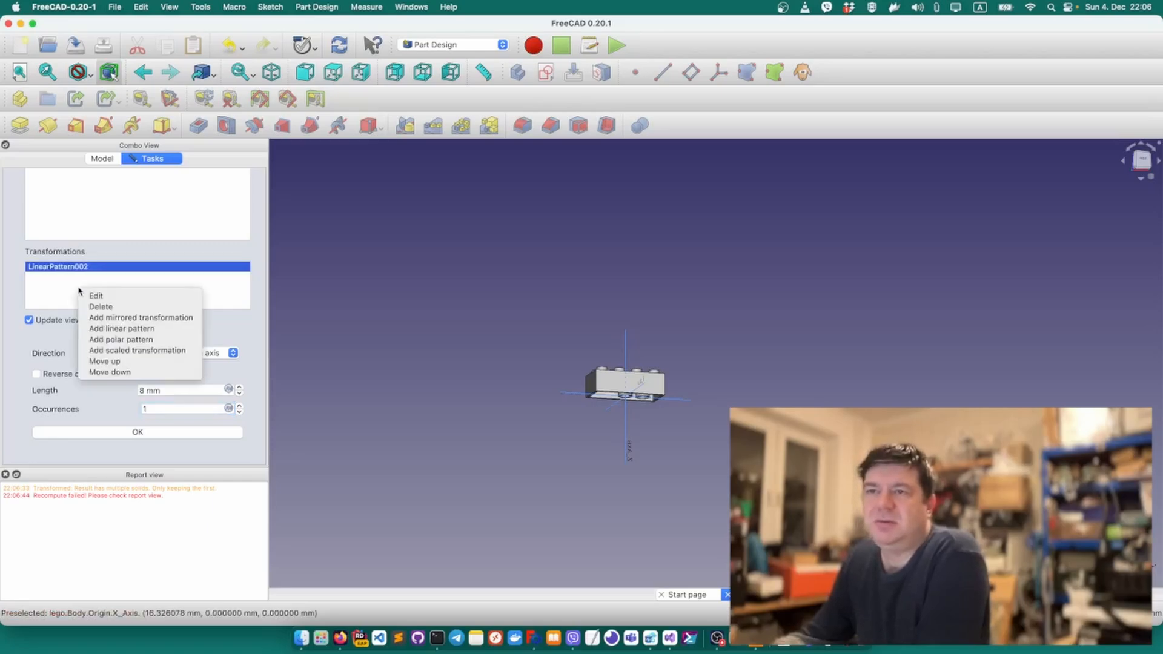
{"action": "left_click", "coordinate": [138, 329]}
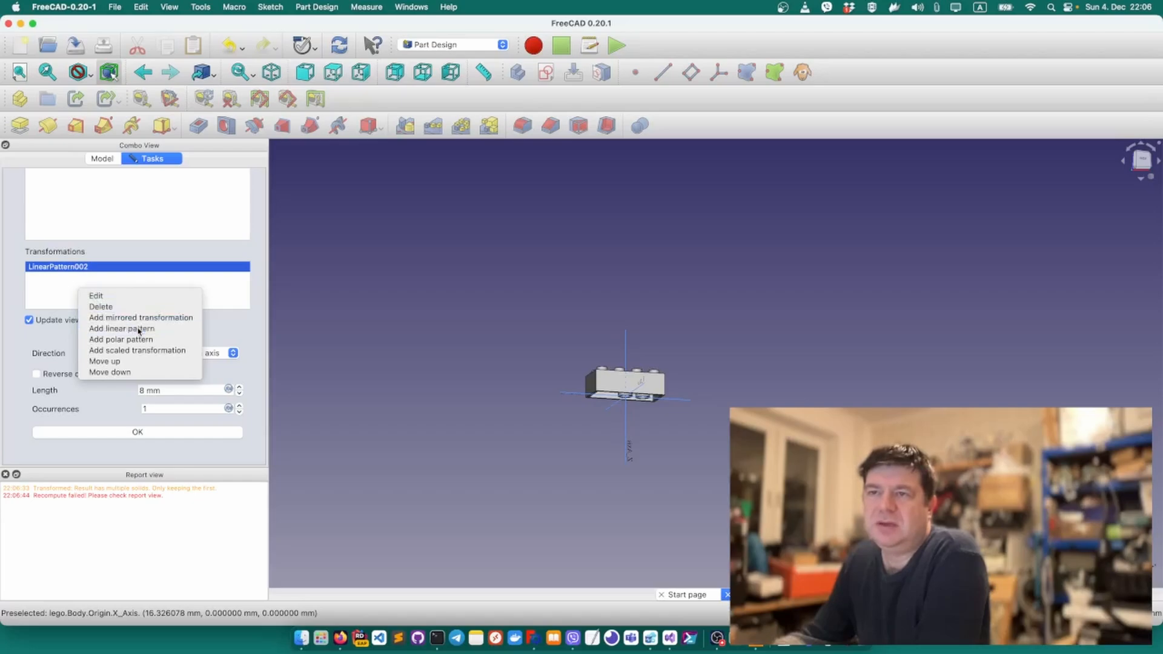
{"action": "left_click", "coordinate": [57, 375]}
{"action": "left_click", "coordinate": [165, 409]}
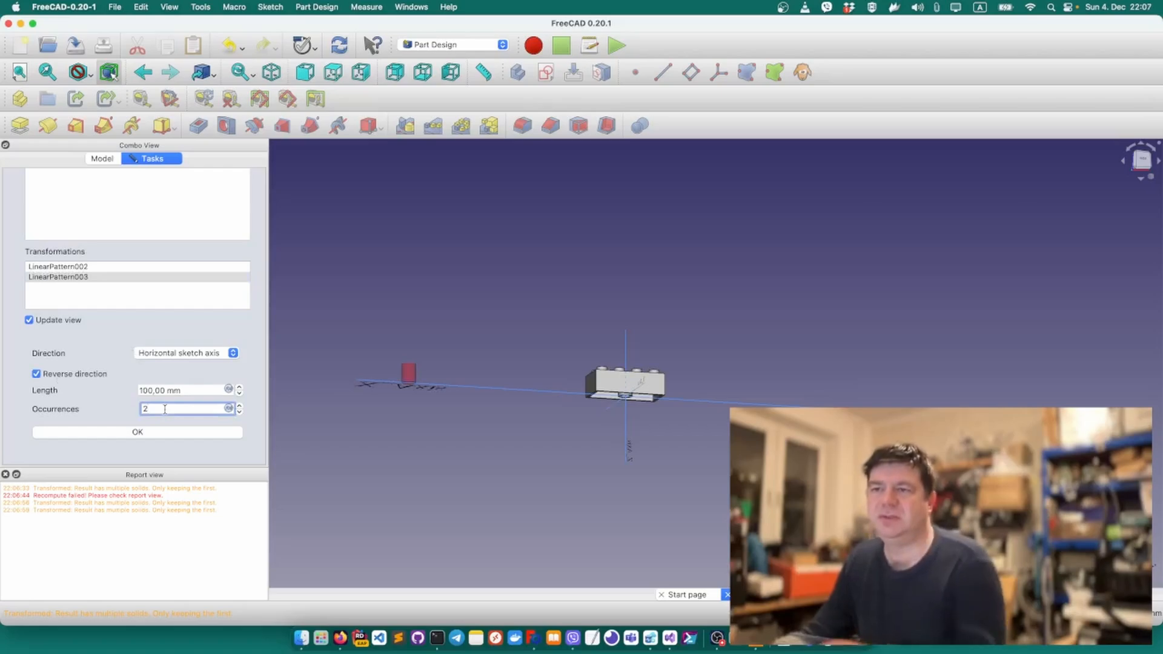
{"action": "left_click_drag", "start_coordinate": [164, 410], "coordinate": [44, 401]}
{"action": "type", "text": "11"}
{"action": "left_click_drag", "start_coordinate": [197, 391], "coordinate": [87, 398]}
{"action": "type", "text": "8"}
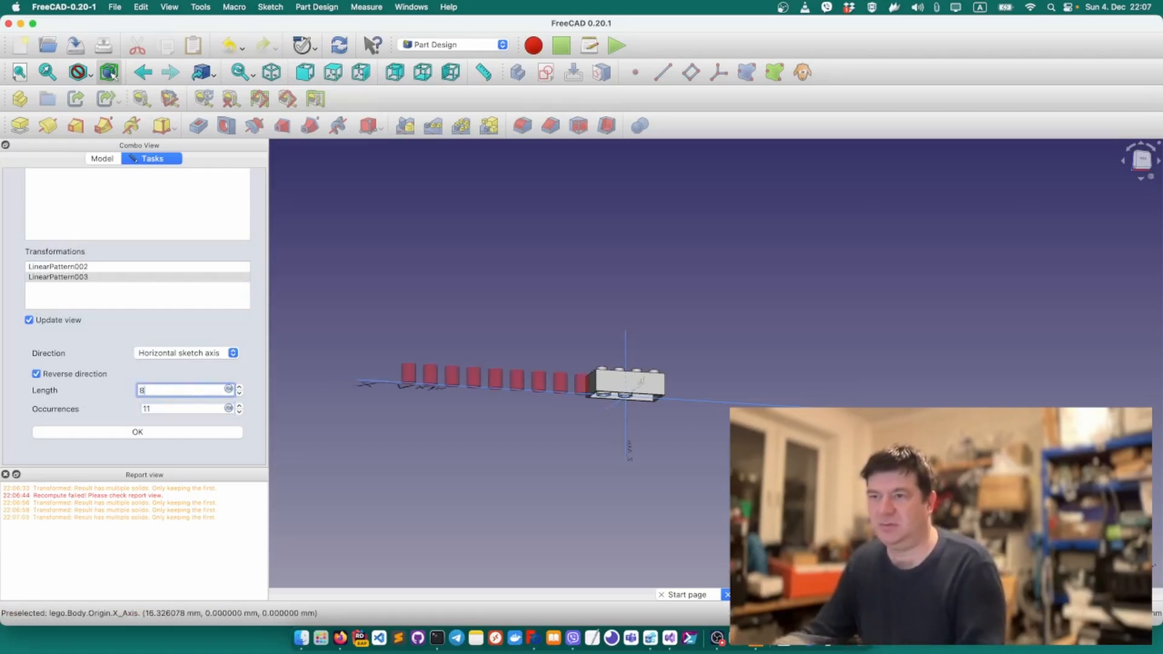
Set the reversed linear pattern's occurrences to 1 and check the tubes under the brick.
{"action": "left_click", "coordinate": [170, 410]}
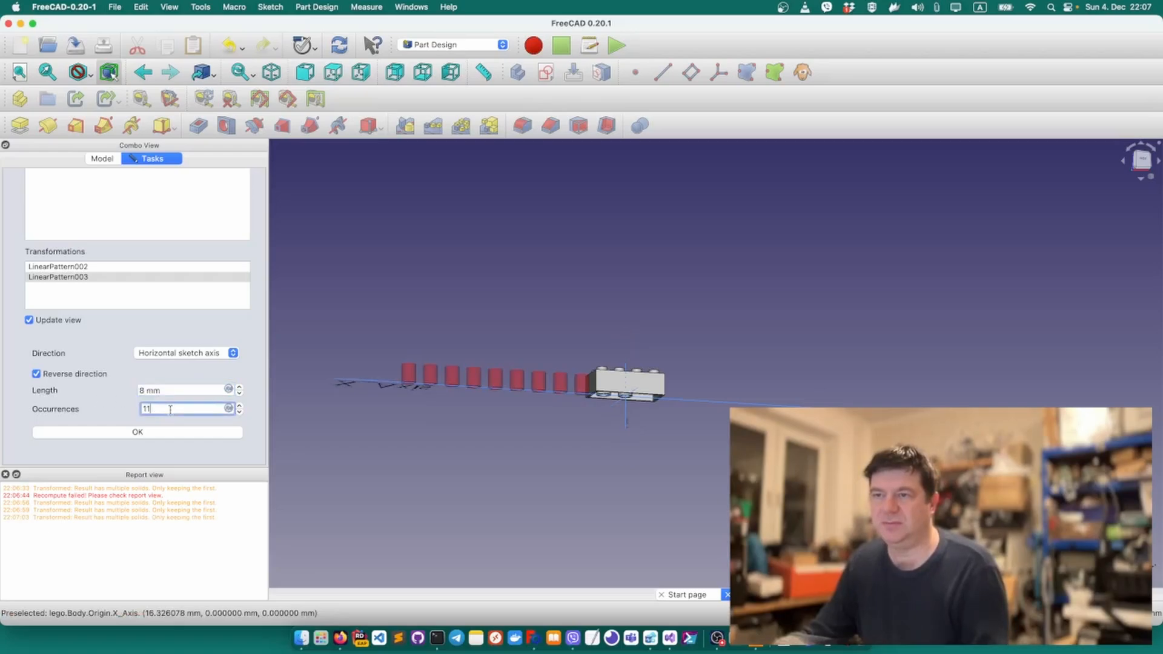
{"action": "double_click", "coordinate": [145, 410]}
{"action": "left_click", "coordinate": [182, 408]}
{"action": "key", "text": "BackSpace"}
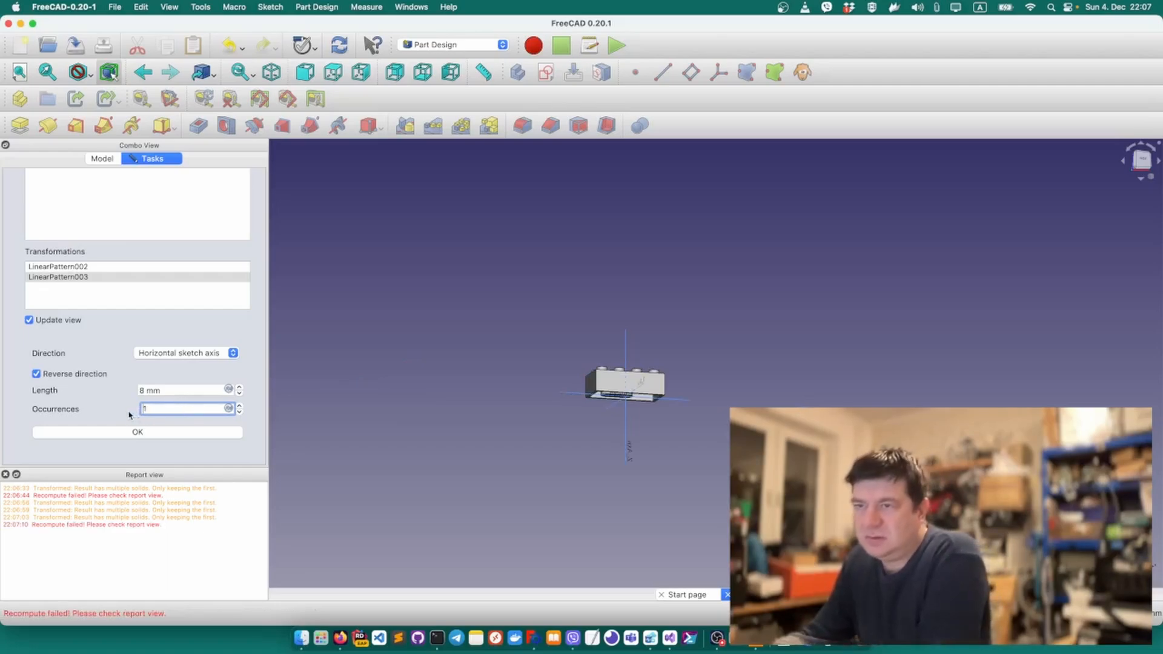
{"action": "scroll", "coordinate": [630, 403], "scroll_direction": "up", "scroll_amount": 5}
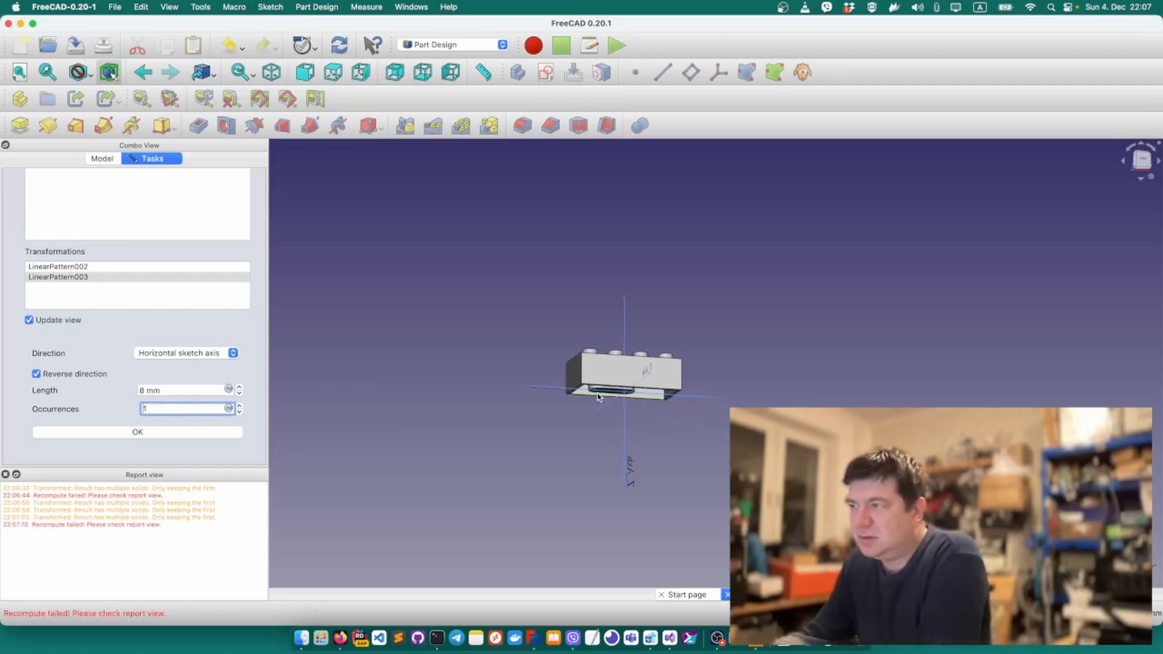
Delete both linear patterns from the tube's MultiTransform.
{"action": "left_click", "coordinate": [129, 379]}
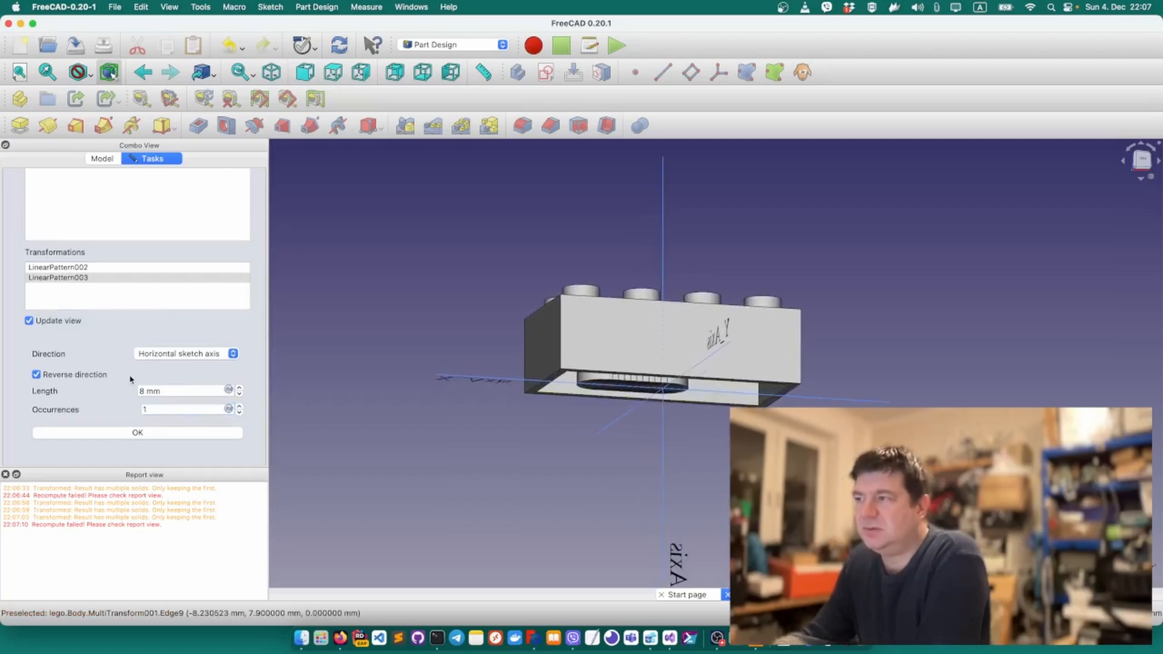
{"action": "left_click", "coordinate": [85, 279]}
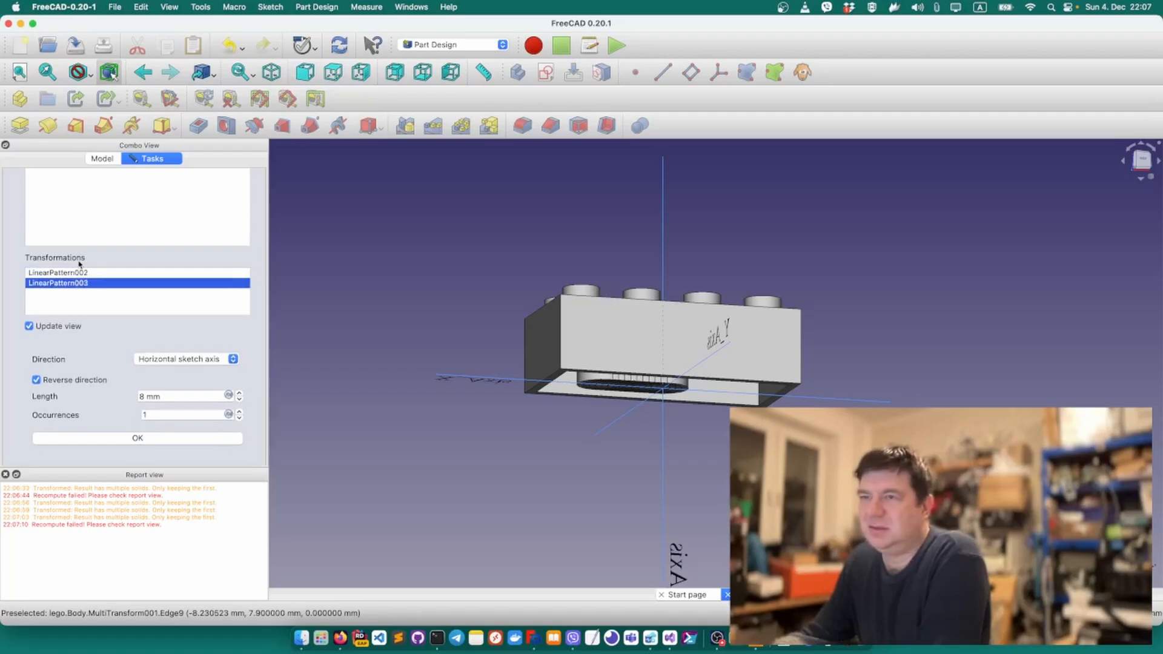
{"action": "left_click", "coordinate": [77, 271]}
{"action": "left_click", "coordinate": [75, 279]}
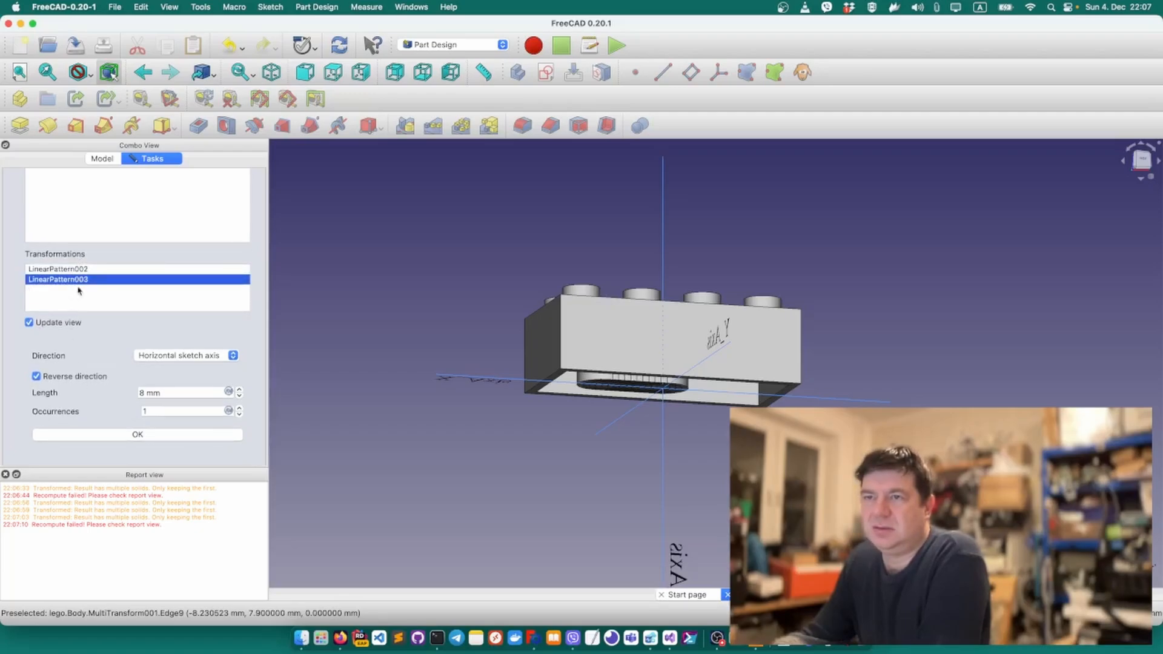
{"action": "left_click", "coordinate": [77, 271]}
{"action": "left_click", "coordinate": [77, 280]}
{"action": "left_click", "coordinate": [79, 269]}
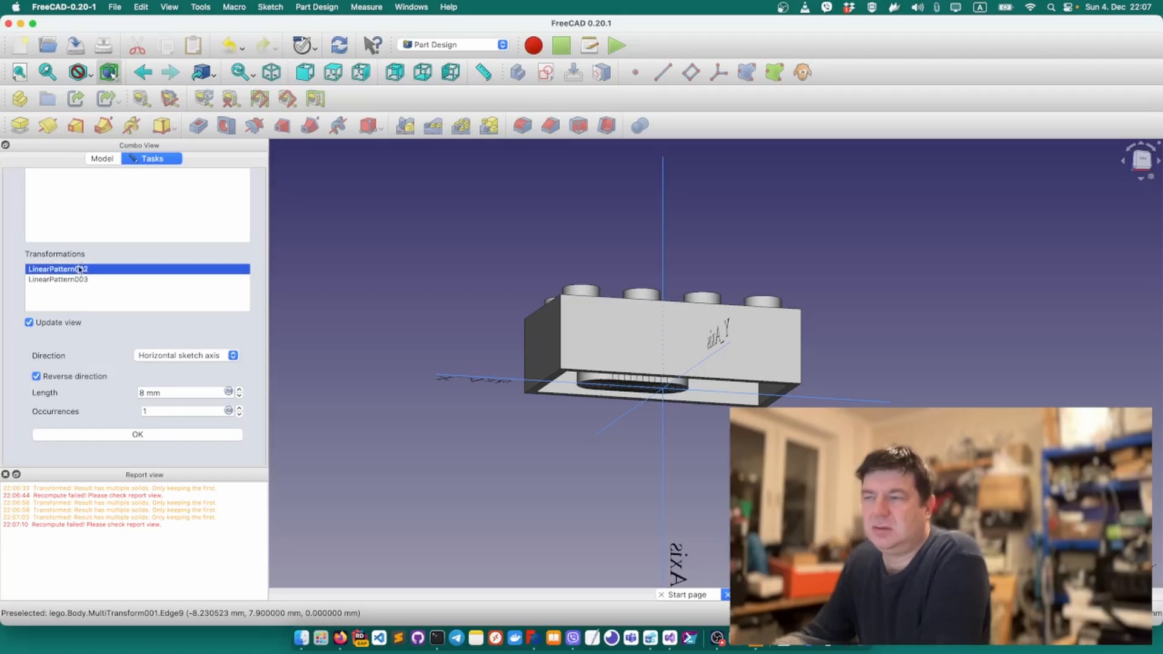
{"action": "left_click", "coordinate": [76, 279]}
{"action": "right_click", "coordinate": [76, 279]}
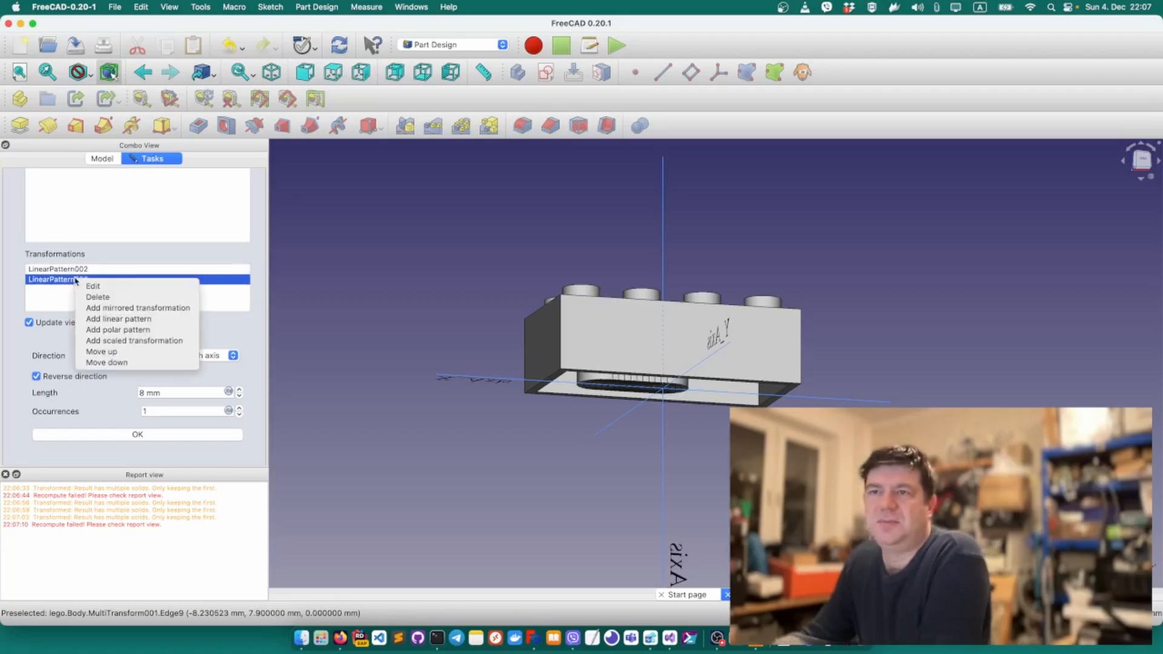
{"action": "left_click", "coordinate": [97, 297]}
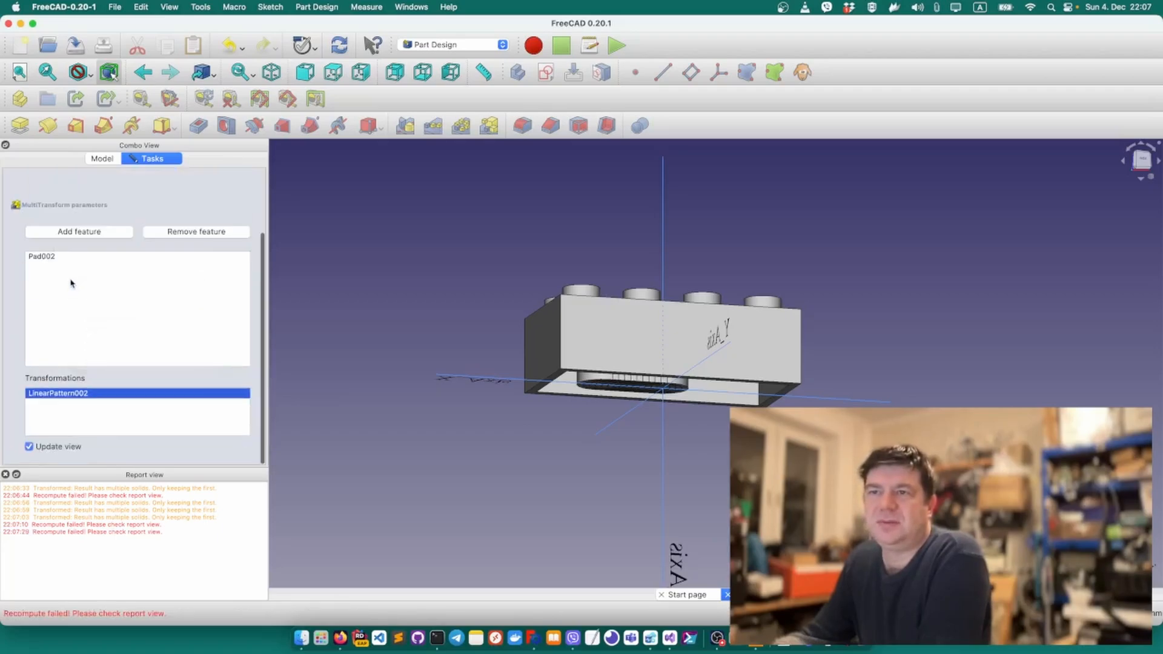
{"action": "right_click", "coordinate": [65, 396]}
{"action": "left_click", "coordinate": [82, 411]}
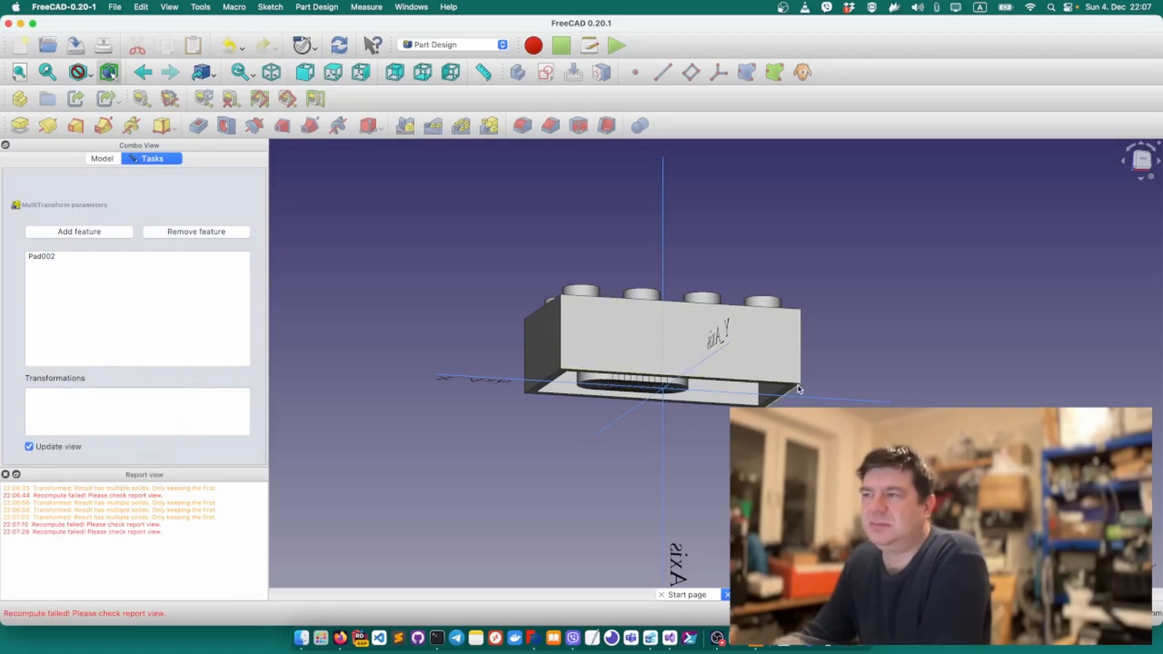
Cancel the tube pad's MultiTransform that has no transformations left.
{"action": "scroll", "coordinate": [663, 389], "scroll_direction": "up", "scroll_amount": 6}
{"action": "scroll", "coordinate": [663, 389], "scroll_direction": "down", "scroll_amount": 6}
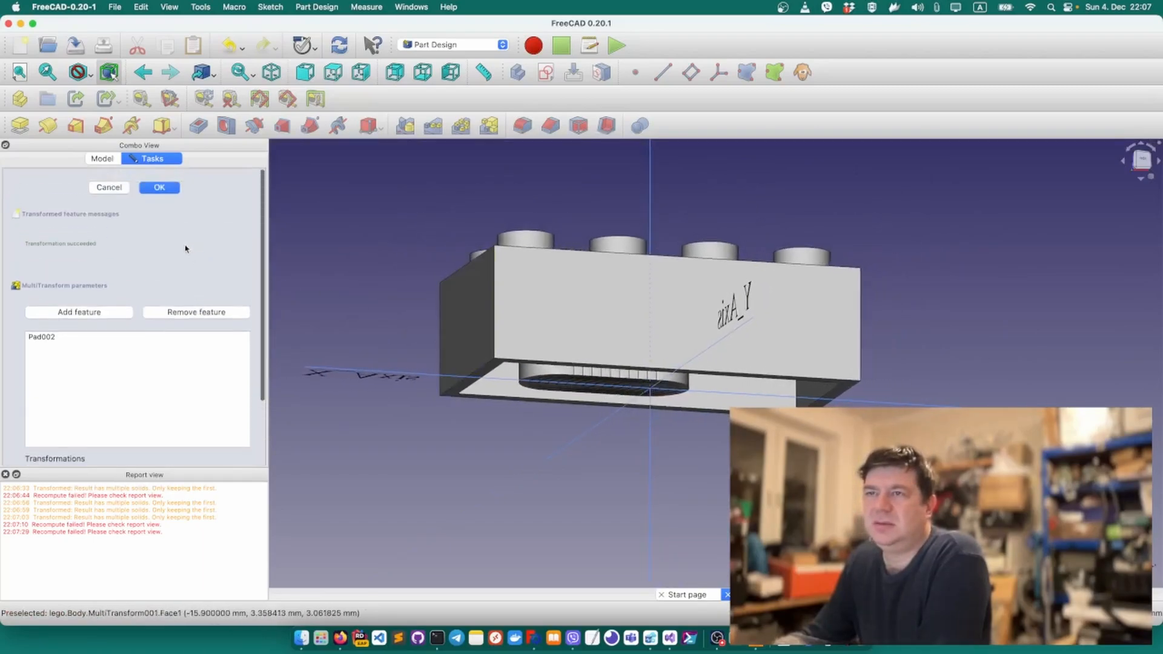
{"action": "left_click", "coordinate": [109, 188]}
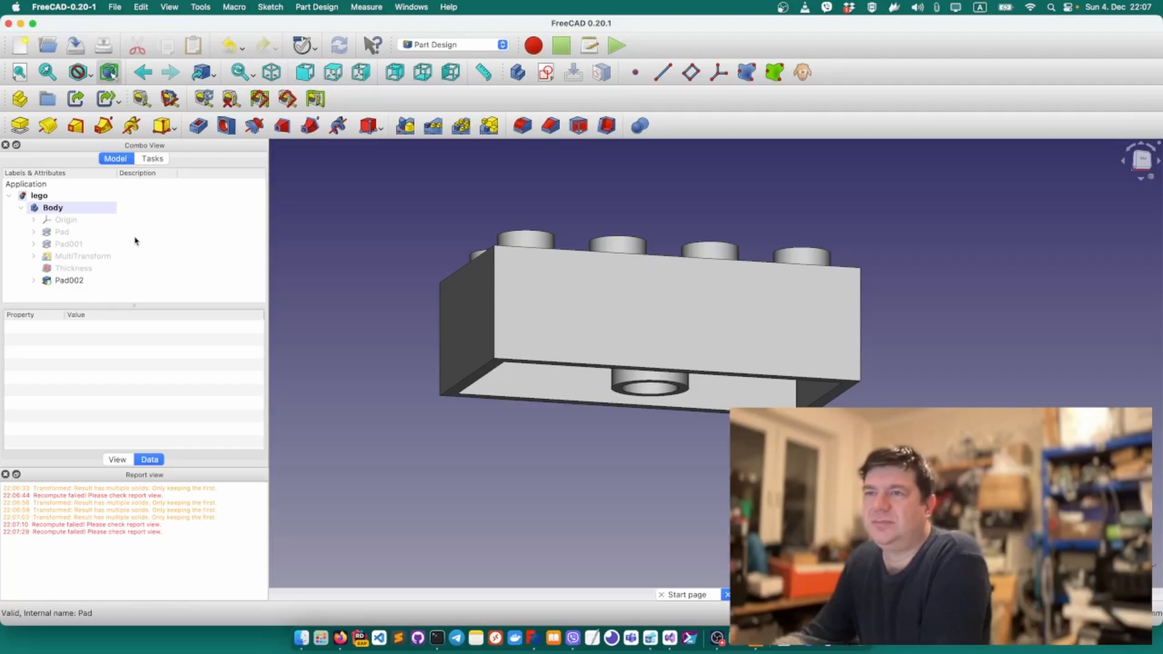
Start a new MultiTransform on the tube pad Pad002 and add a linear pattern along the horizontal sketch axis.
{"action": "left_click", "coordinate": [69, 281]}
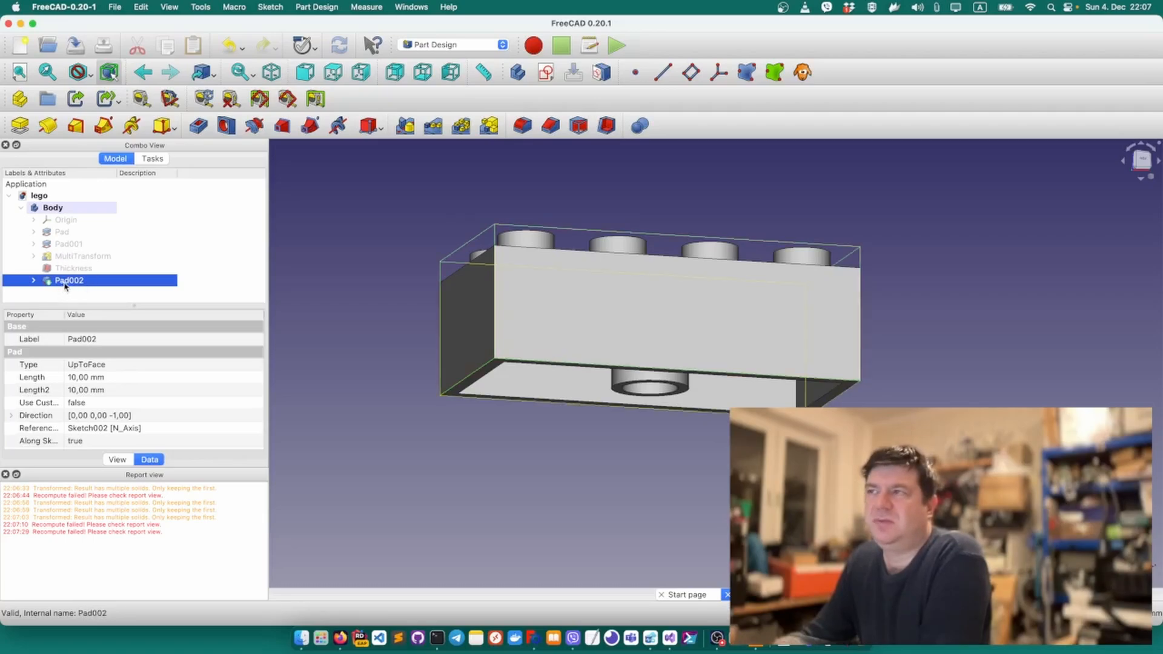
{"action": "left_click", "coordinate": [490, 127]}
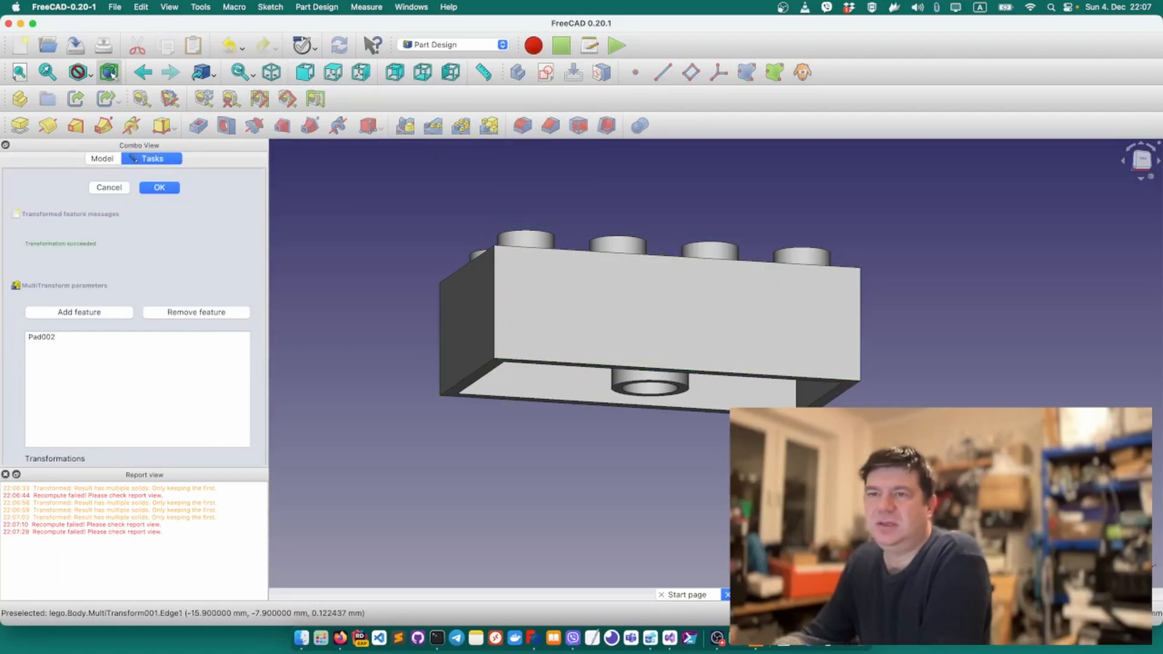
{"action": "left_click", "coordinate": [37, 340]}
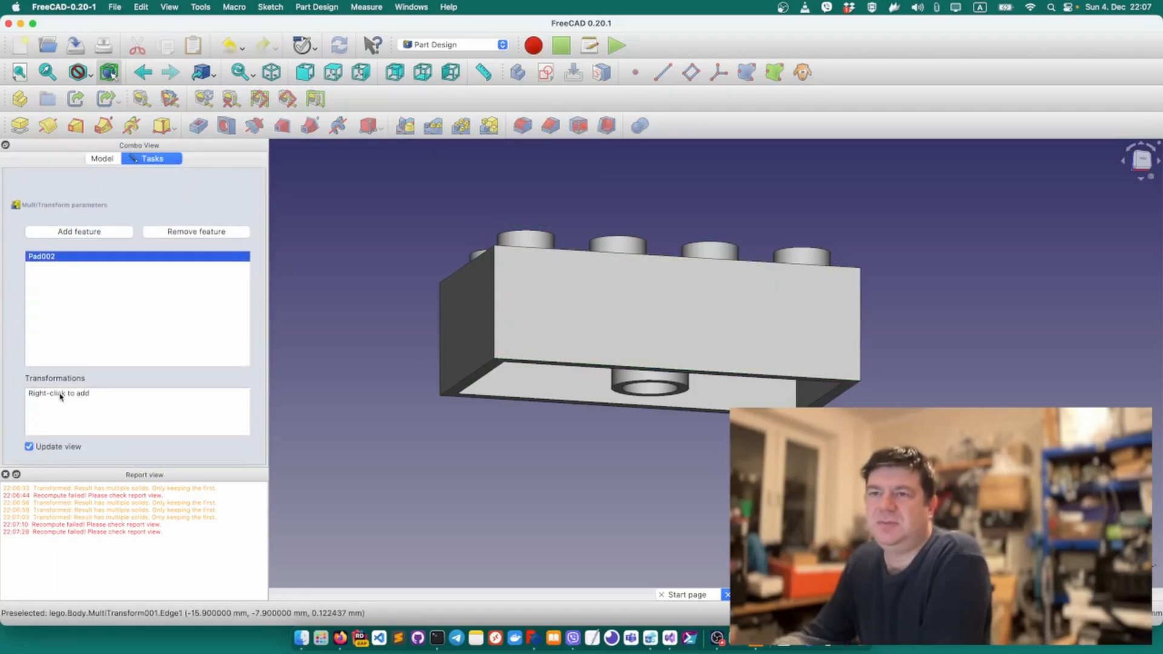
{"action": "right_click", "coordinate": [80, 415]}
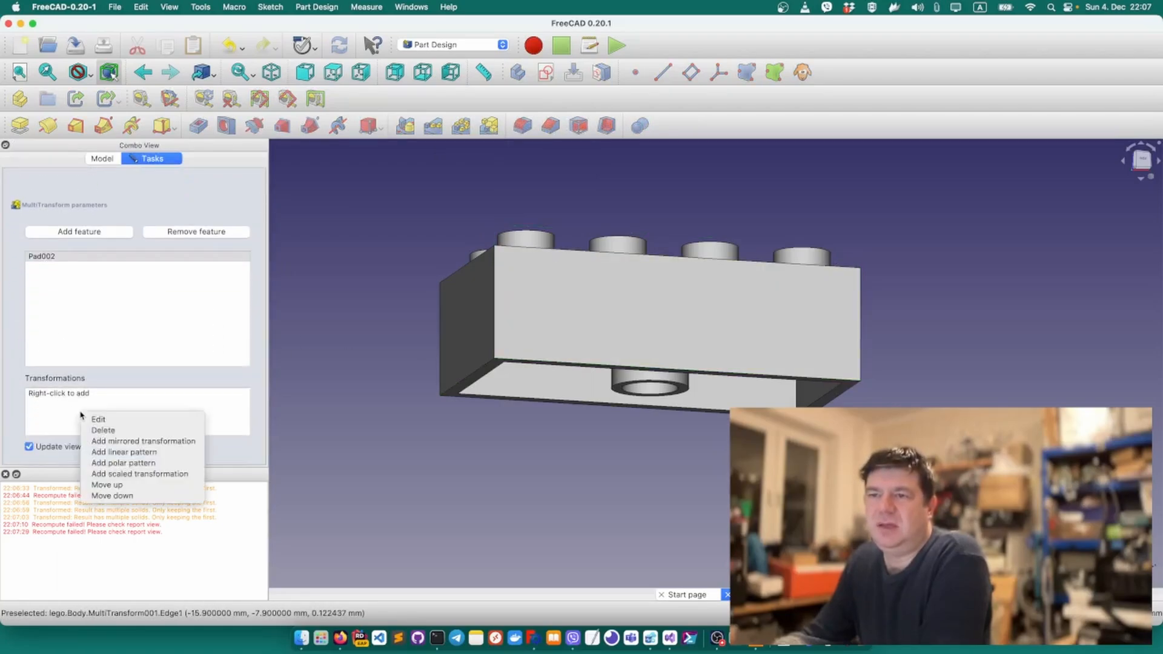
{"action": "left_click", "coordinate": [139, 451]}
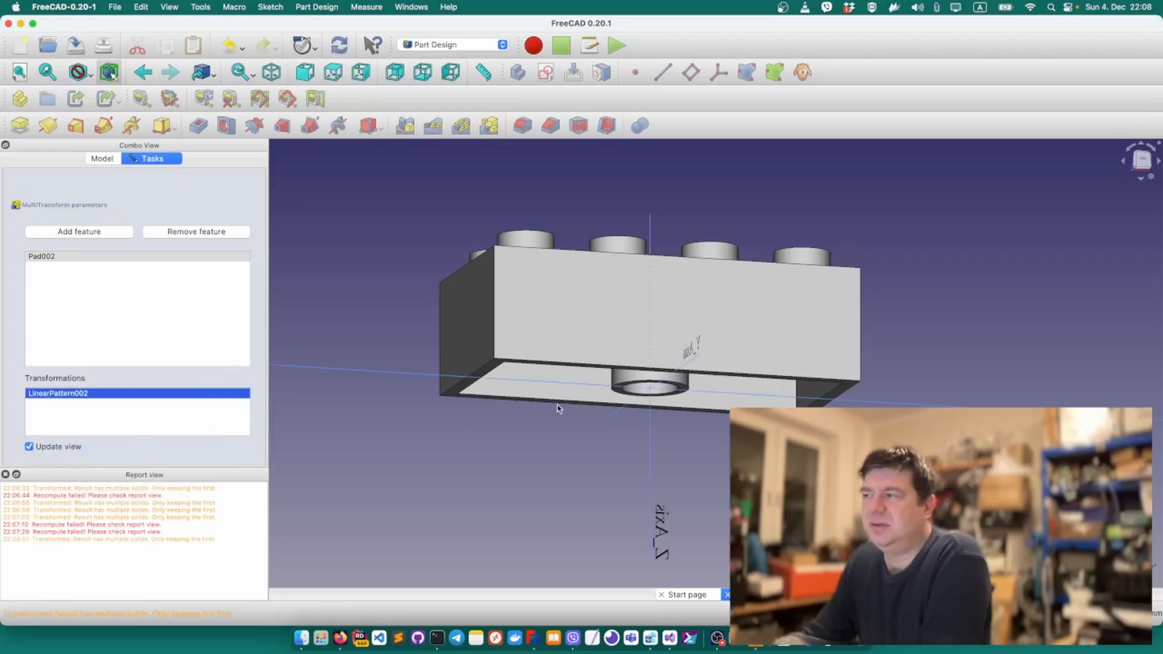
{"action": "scroll", "coordinate": [879, 401], "scroll_direction": "down", "scroll_amount": 6}
{"action": "scroll", "coordinate": [879, 400], "scroll_direction": "down", "scroll_amount": 4}
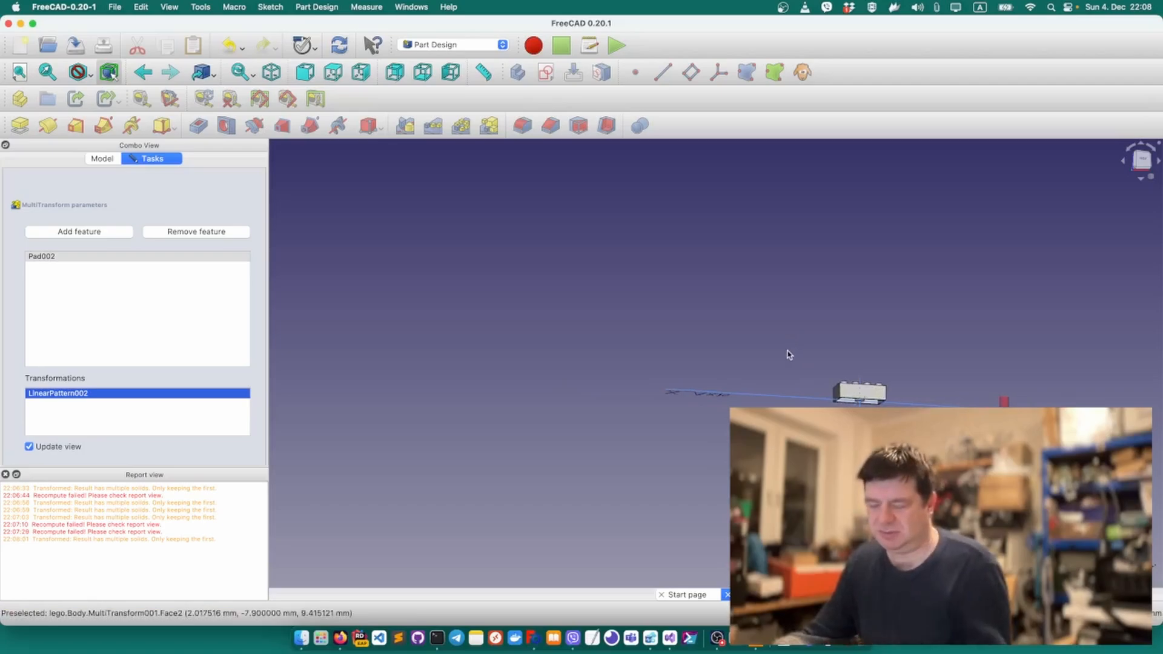
{"action": "middle_click_drag", "start_coordinate": [787, 350], "coordinate": [416, 217]}
{"action": "scroll", "coordinate": [423, 225], "scroll_direction": "up", "scroll_amount": 5}
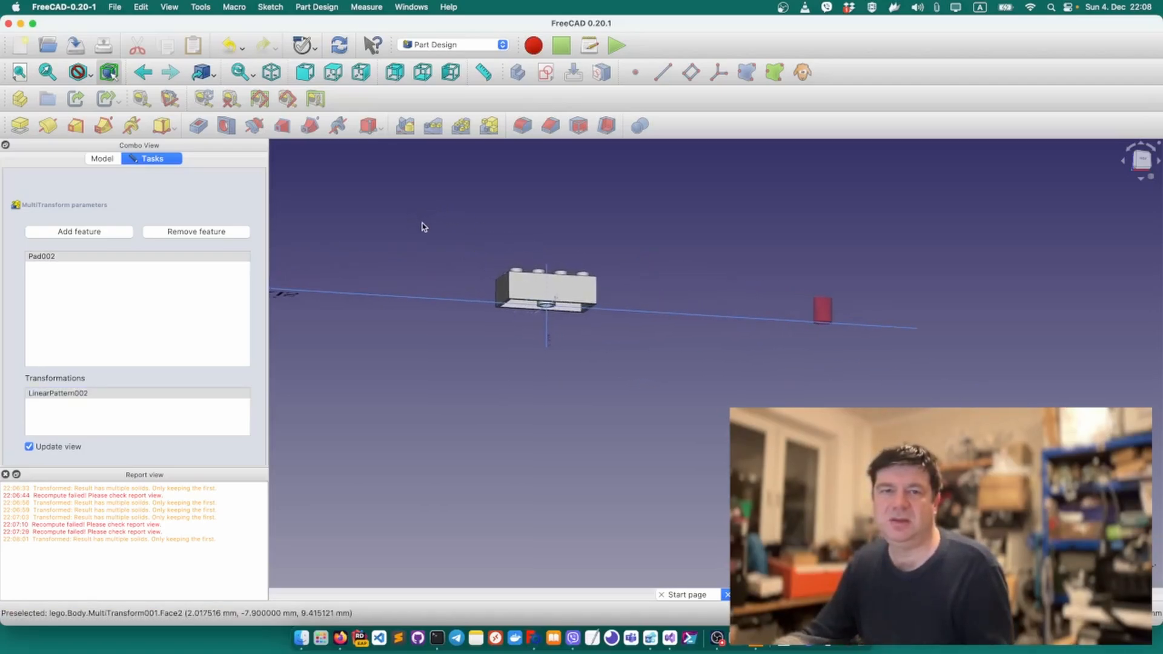
{"action": "scroll", "coordinate": [128, 441], "scroll_direction": "down", "scroll_amount": 5}
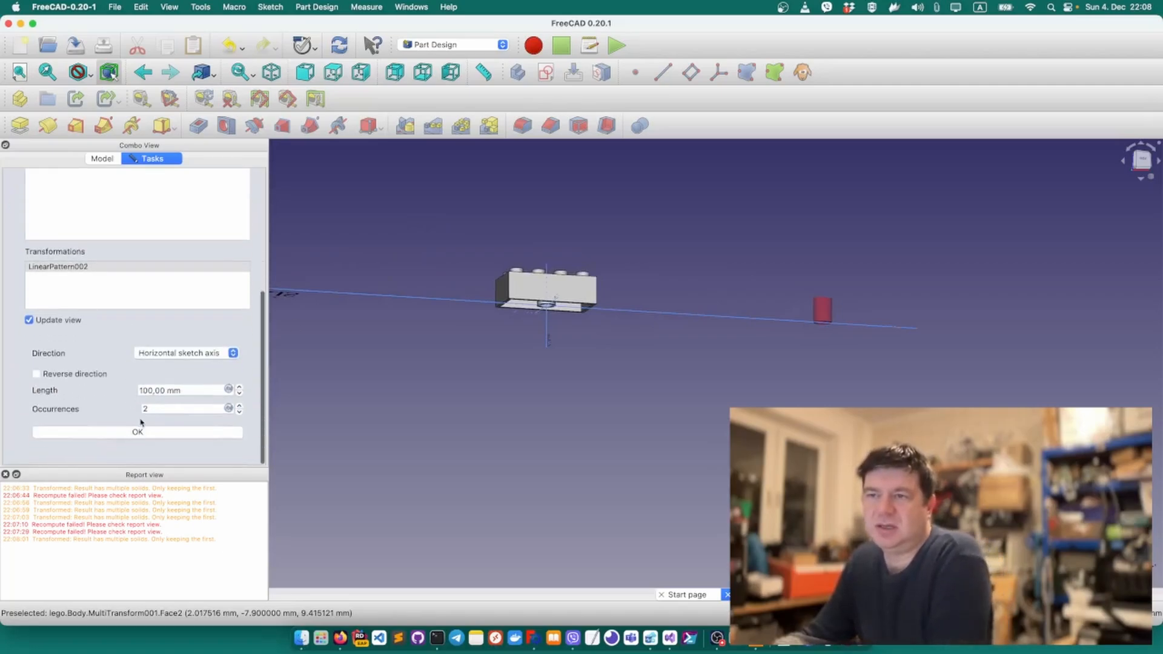
Try a length of 8 mm and 1 occurrence for the tube's linear pattern.
{"action": "triple_click", "coordinate": [193, 391]}
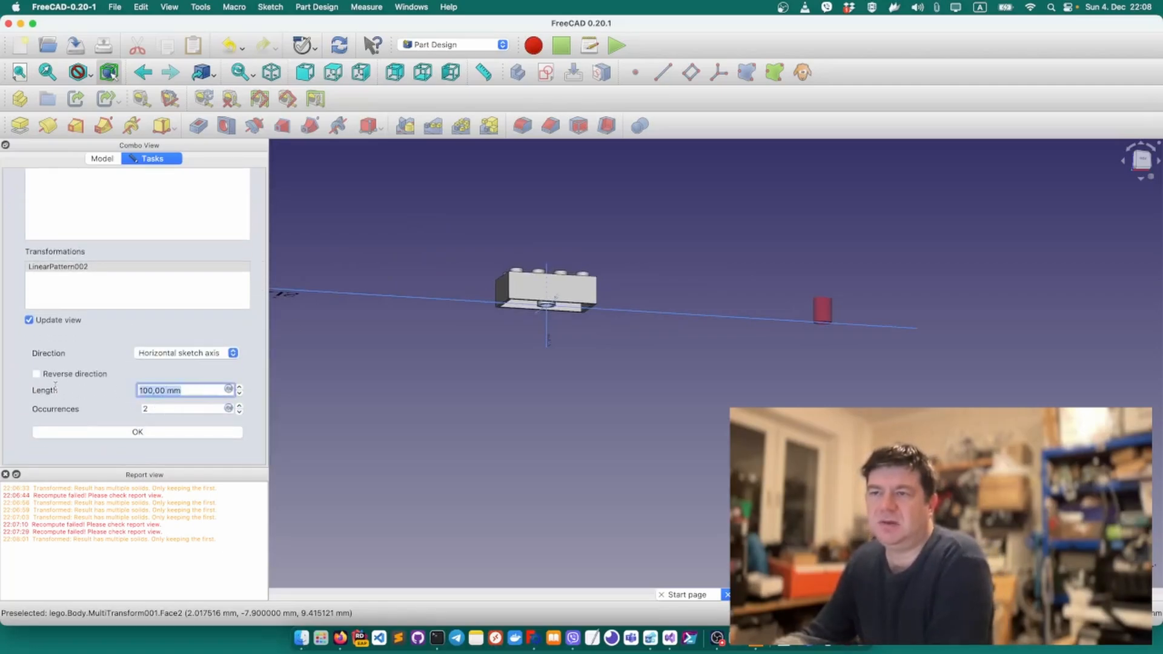
{"action": "type", "text": "8"}
{"action": "triple_click", "coordinate": [159, 406]}
{"action": "type", "text": "1"}
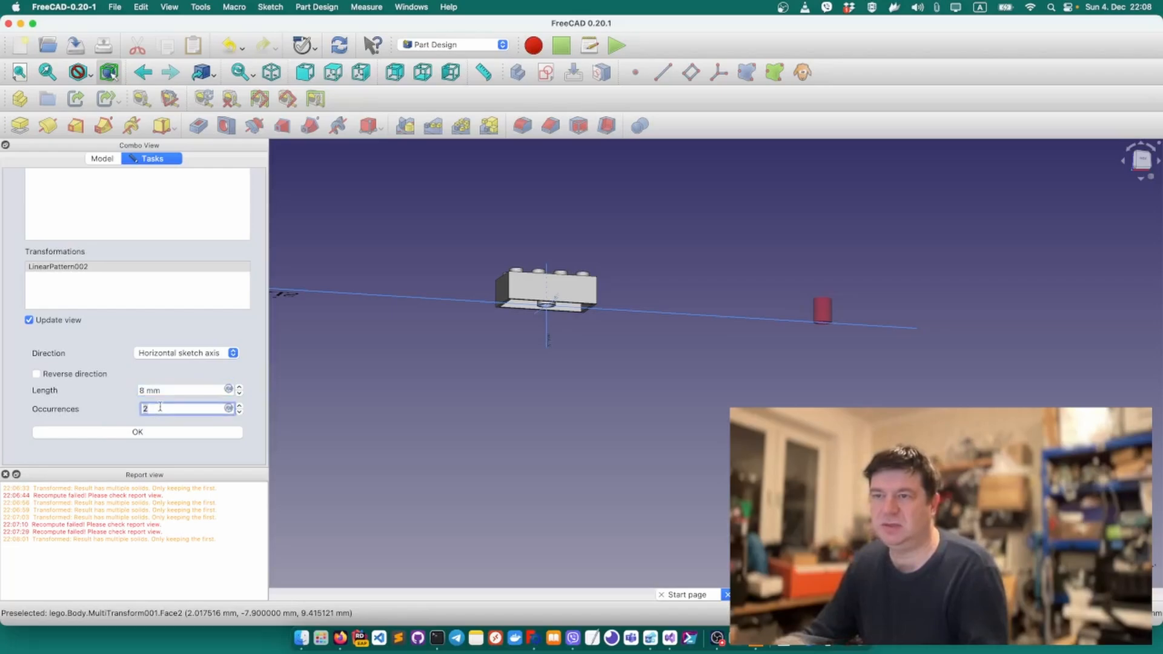
{"action": "left_click", "coordinate": [139, 373]}
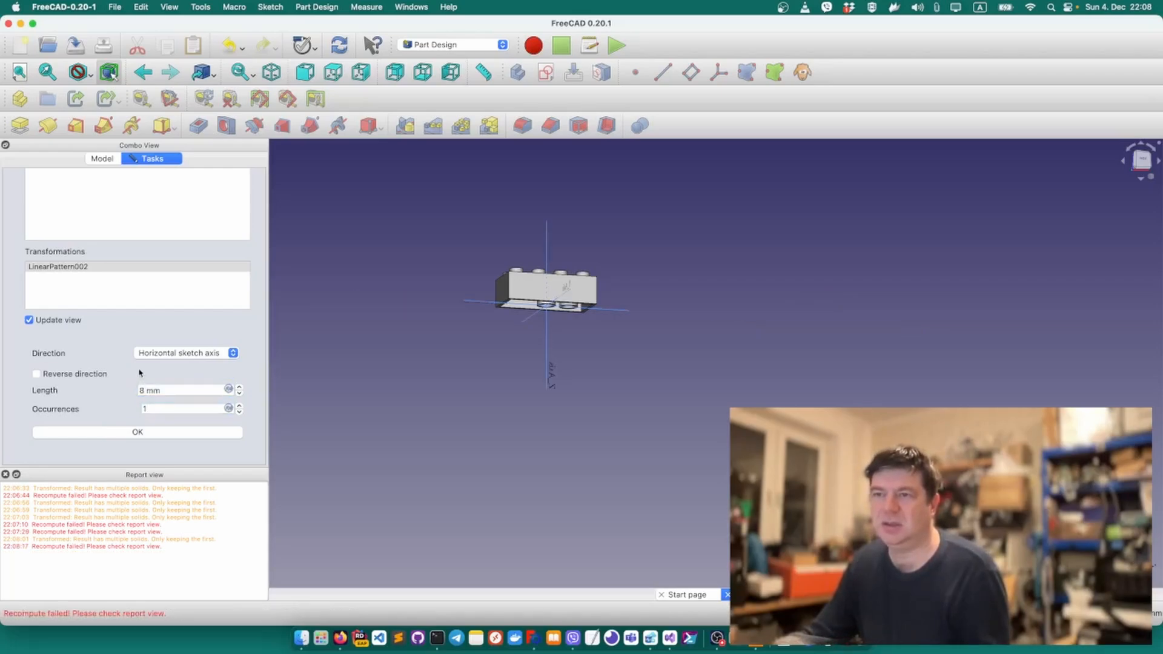
Try a second linear pattern of the tube along the horizontal sketch axis with length 8 mm and 1 occurrence.
{"action": "left_click", "coordinate": [109, 300]}
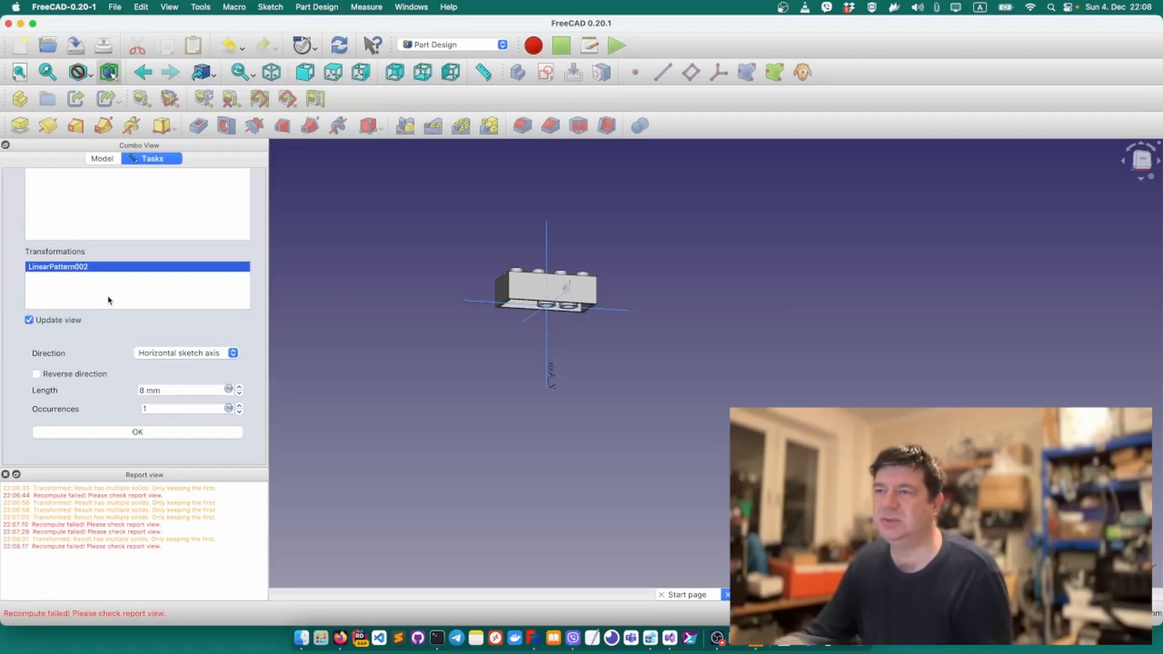
{"action": "right_click", "coordinate": [110, 300]}
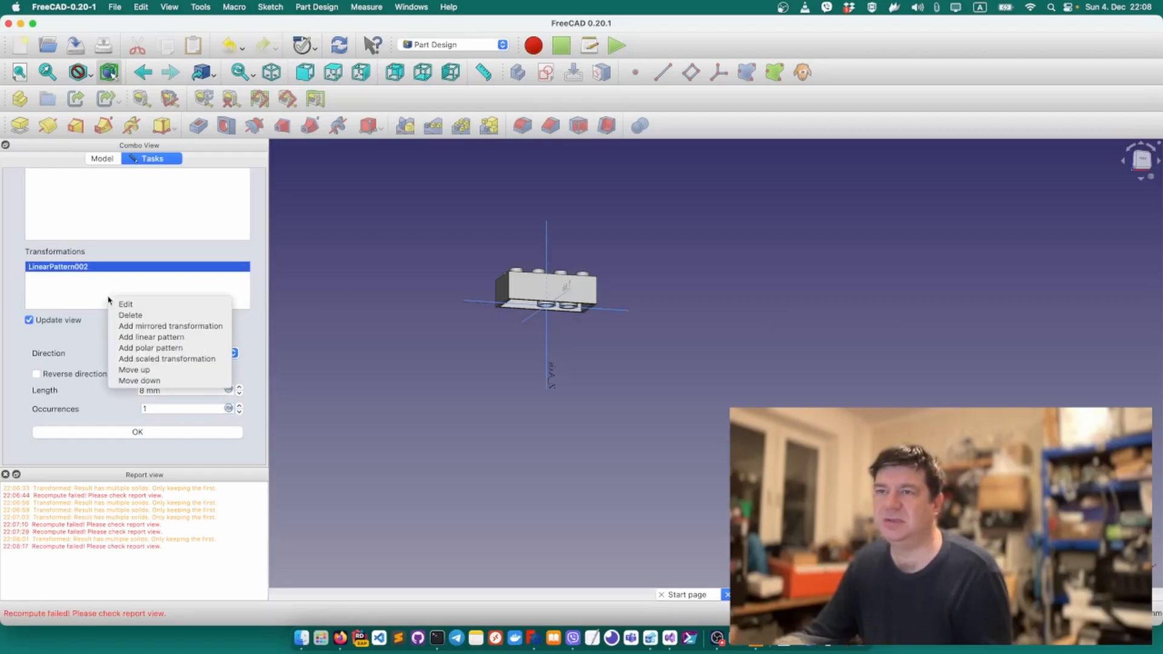
{"action": "left_click", "coordinate": [169, 340]}
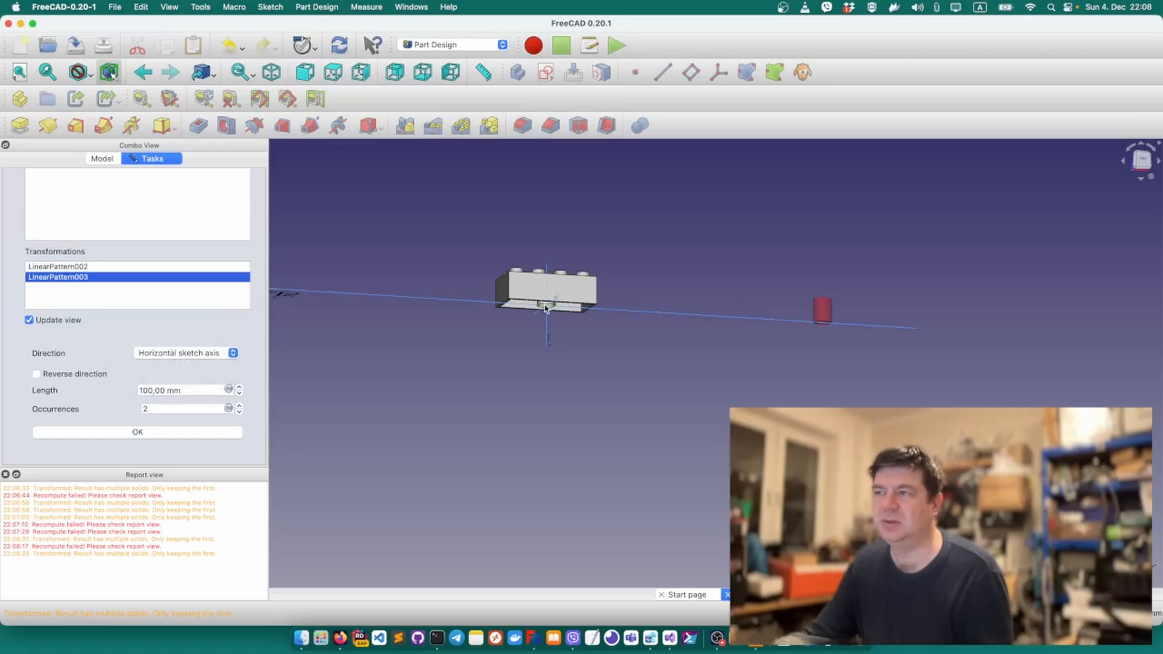
{"action": "scroll", "coordinate": [545, 308], "scroll_direction": "up", "scroll_amount": 2}
{"action": "scroll", "coordinate": [543, 308], "scroll_direction": "down", "scroll_amount": 3}
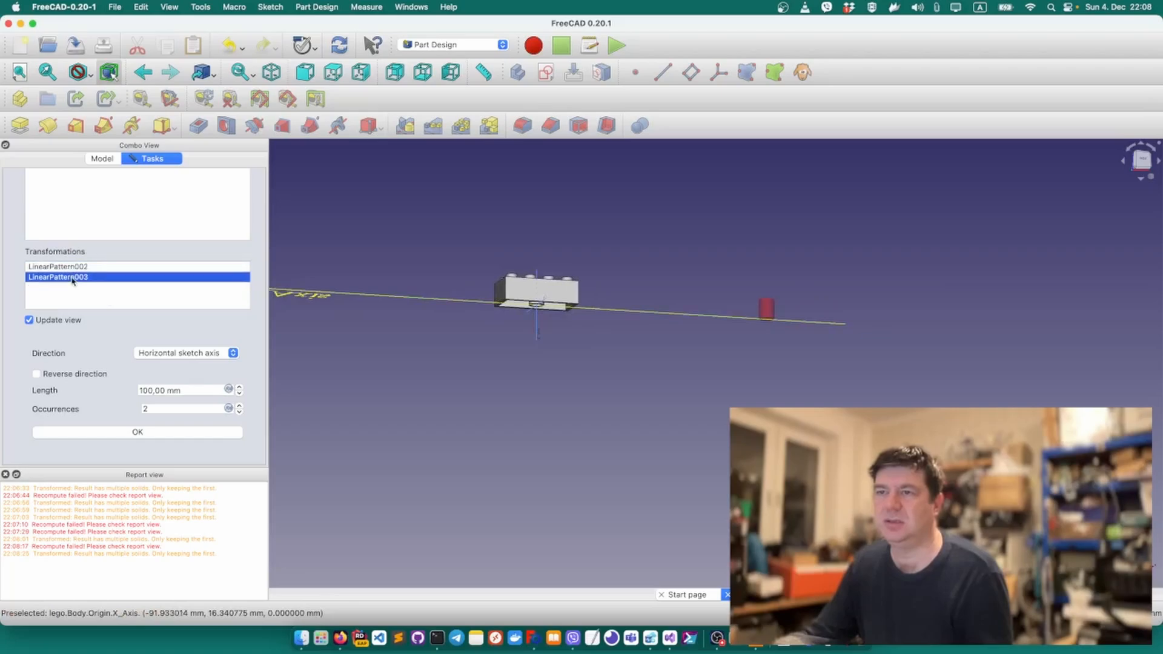
{"action": "left_click", "coordinate": [77, 268]}
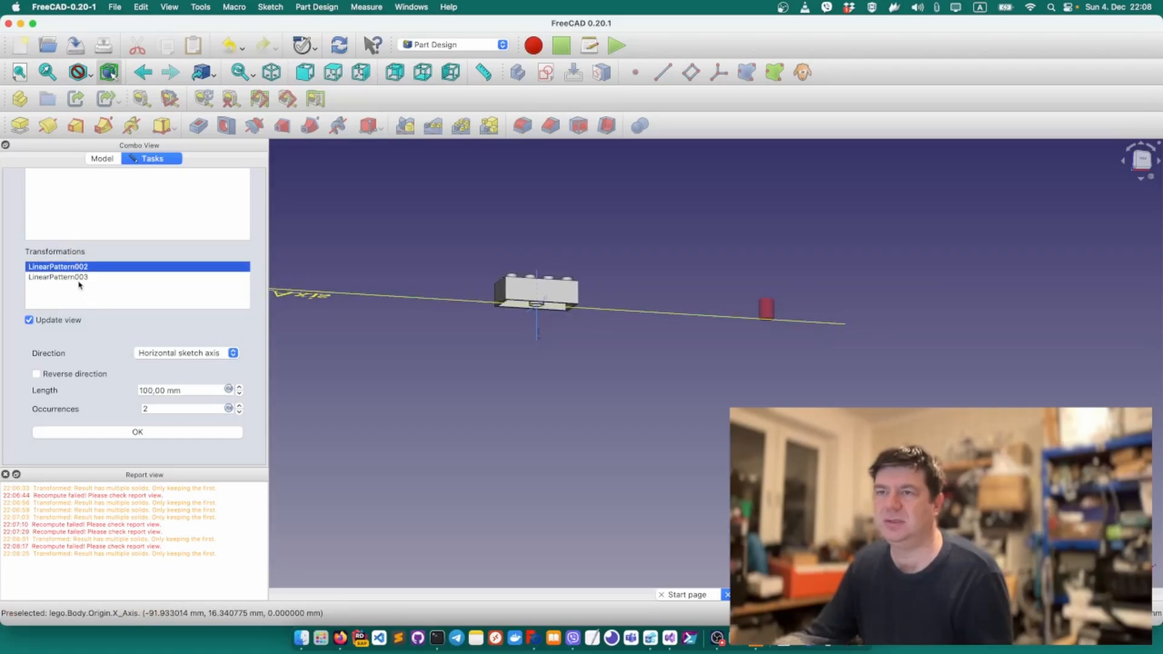
{"action": "left_click_drag", "start_coordinate": [196, 391], "coordinate": [122, 391]}
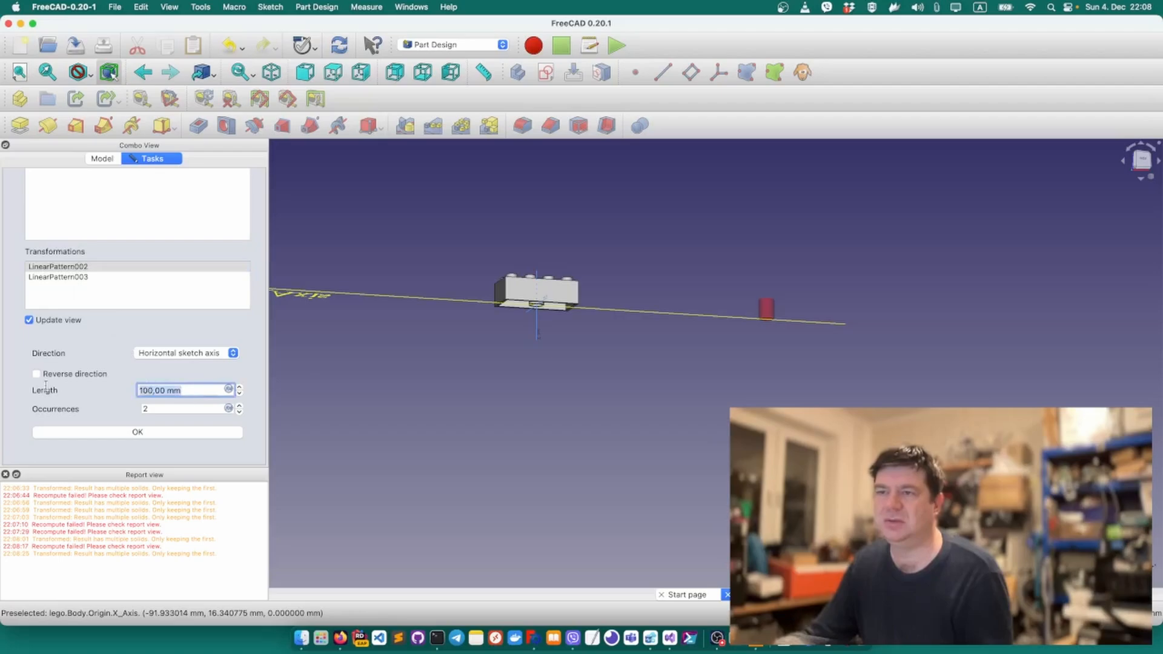
{"action": "type", "text": "8"}
{"action": "left_click", "coordinate": [175, 410]}
{"action": "key", "text": "BackSpace"}
{"action": "type", "text": "1"}
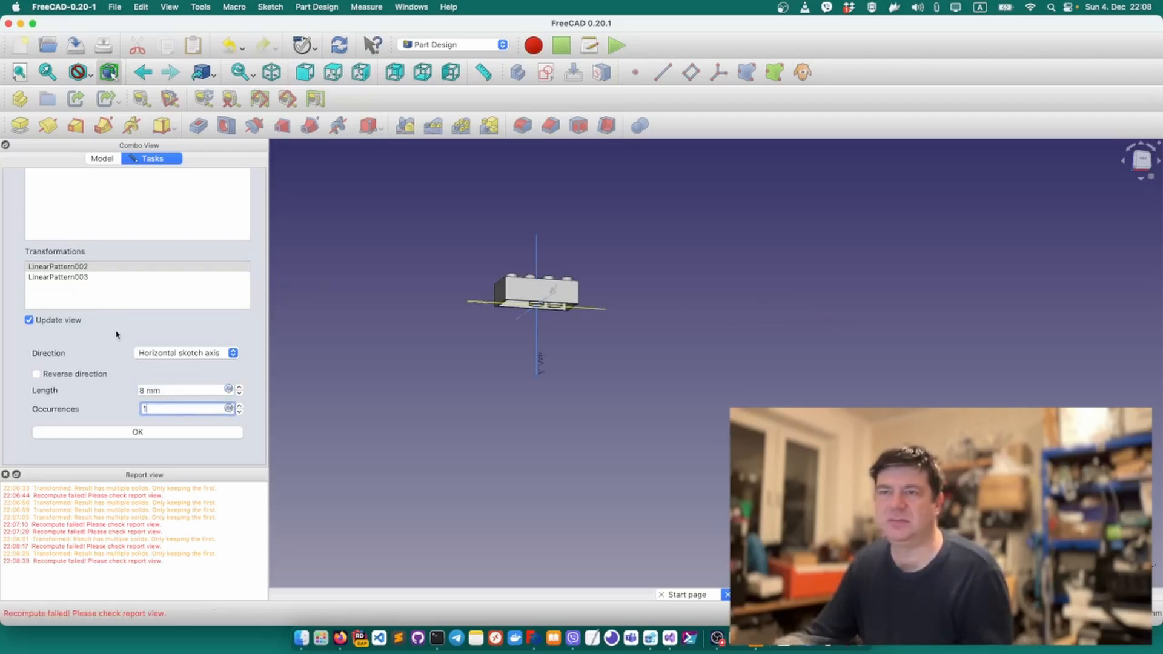
Reverse the direction of the second linear pattern, compare it with the first one and accept its settings.
{"action": "left_click", "coordinate": [72, 278]}
{"action": "left_click", "coordinate": [56, 375]}
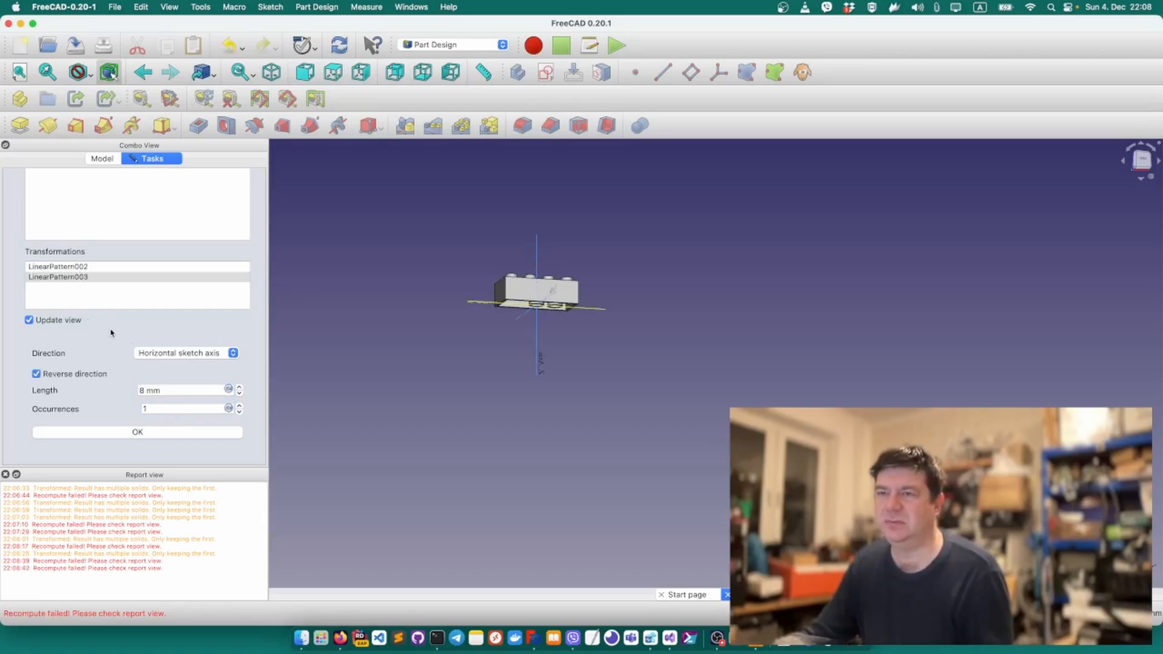
{"action": "left_click", "coordinate": [59, 268]}
{"action": "left_click", "coordinate": [61, 278]}
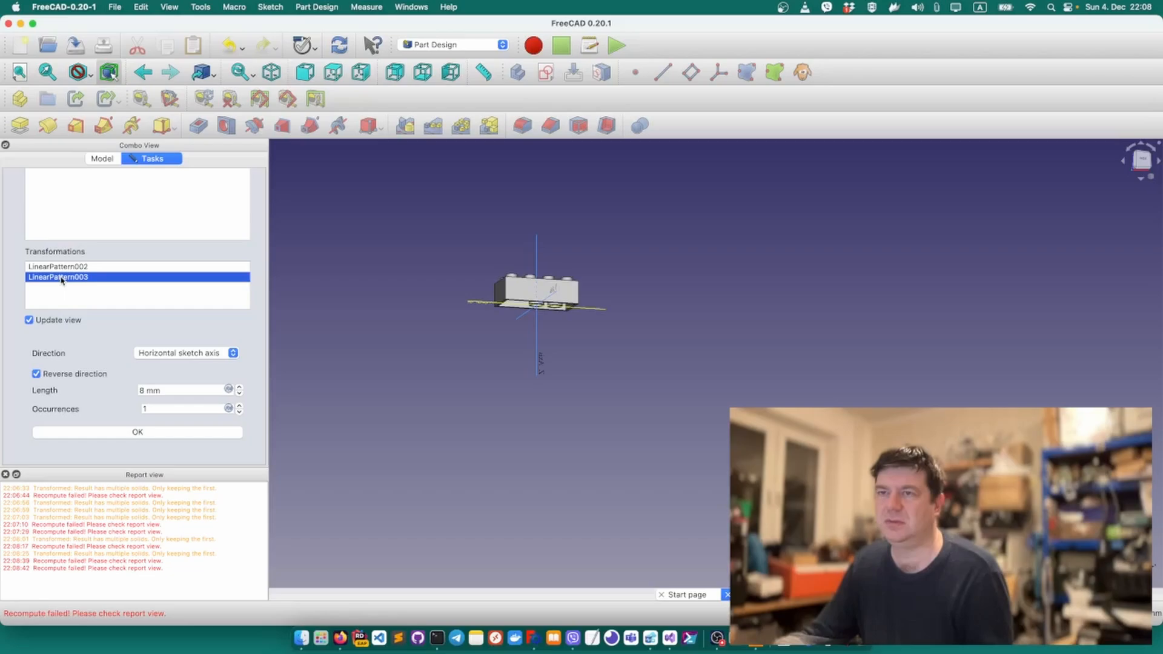
{"action": "left_click", "coordinate": [62, 267]}
{"action": "left_click", "coordinate": [61, 277]}
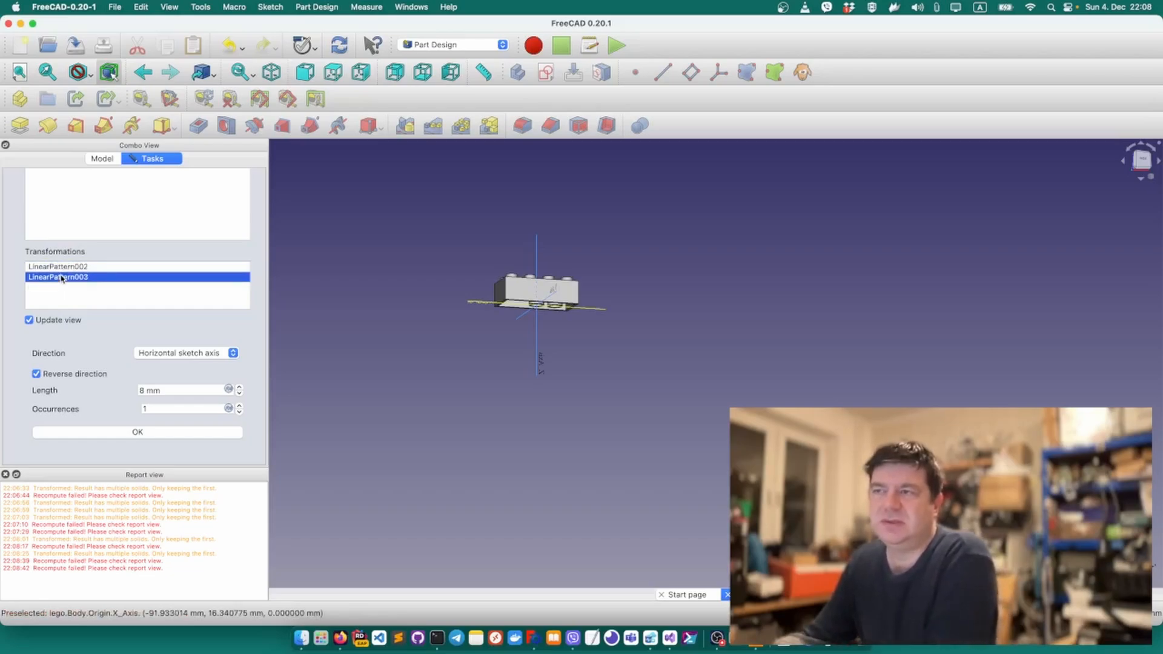
{"action": "left_click", "coordinate": [60, 267]}
{"action": "left_click", "coordinate": [60, 277]}
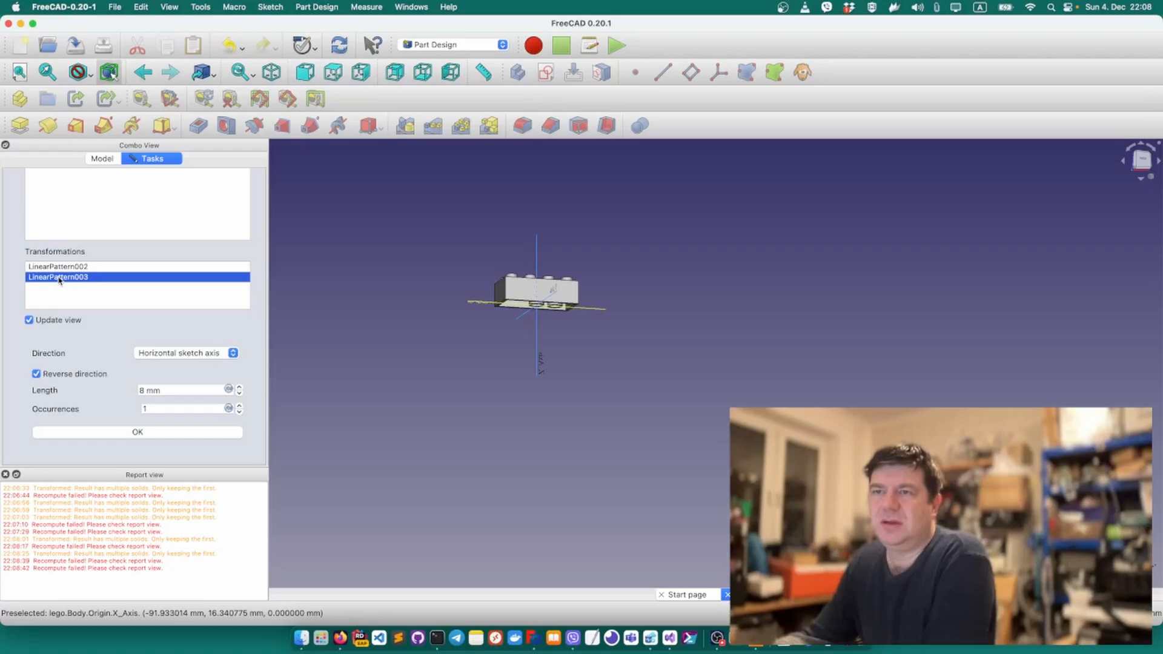
{"action": "scroll", "coordinate": [112, 441], "scroll_direction": "up", "scroll_amount": 1}
{"action": "left_click", "coordinate": [116, 434]}
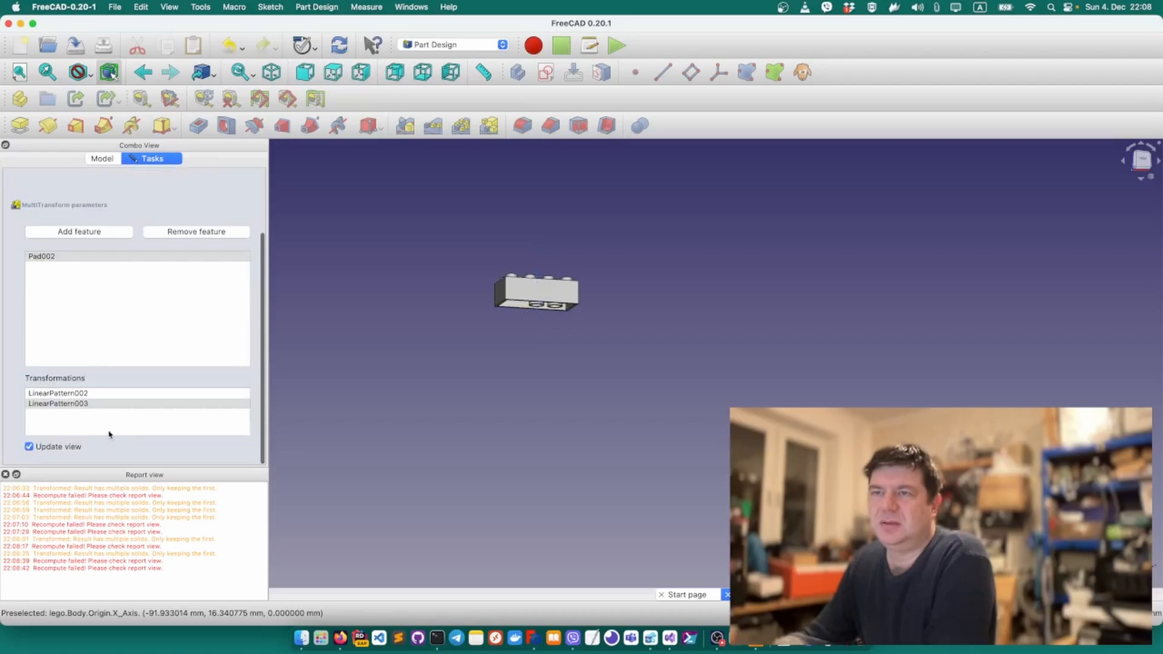
Cancel the MultiTransform holding the two linear patterns of the tube.
{"action": "left_click", "coordinate": [89, 394]}
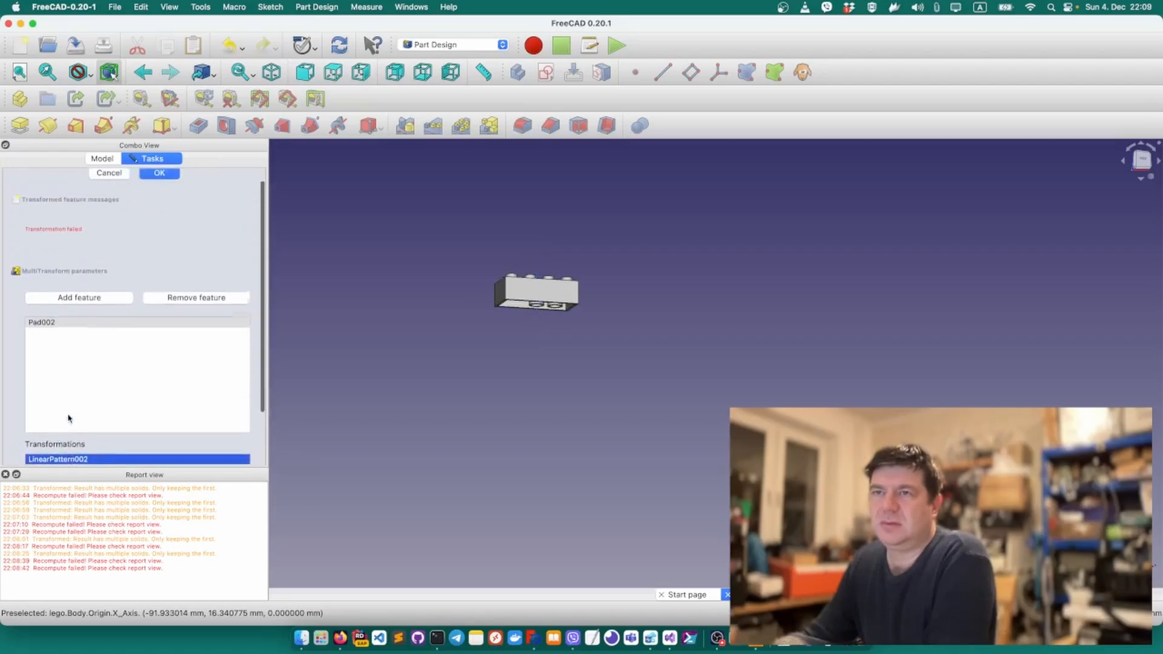
{"action": "scroll", "coordinate": [68, 418], "scroll_direction": "up", "scroll_amount": 1}
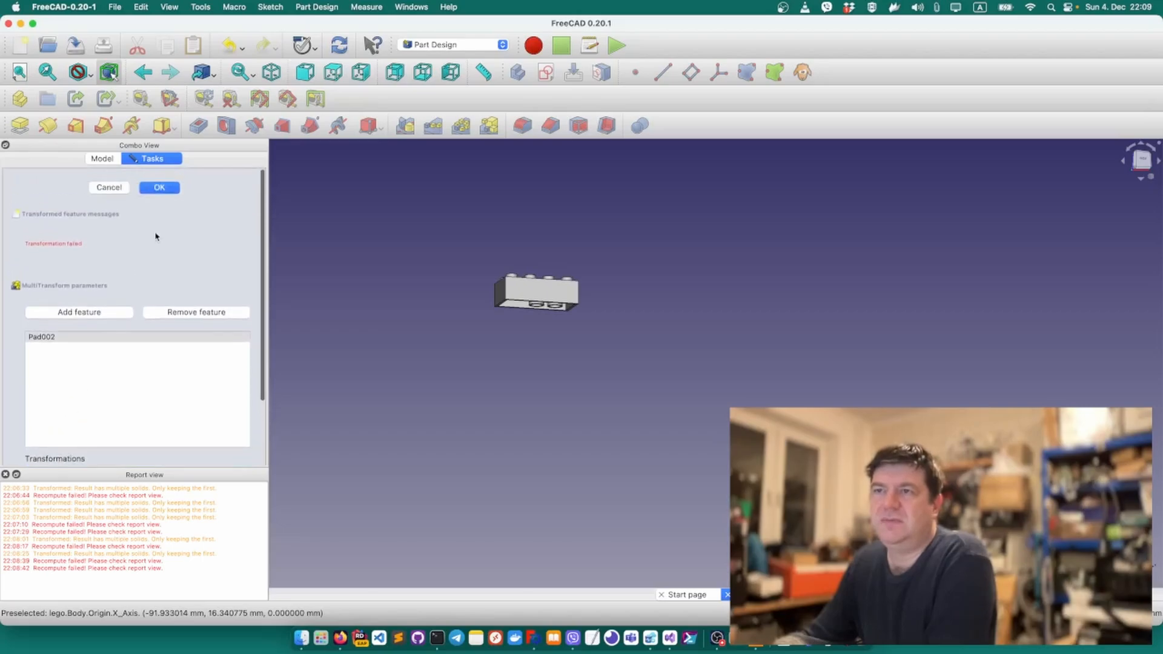
{"action": "left_click", "coordinate": [115, 189]}
Create a MultiTransform of Pad002 with a linear pattern along the horizontal sketch axis, length 8 mm and 1 occurrence.
{"action": "left_click", "coordinate": [68, 282]}
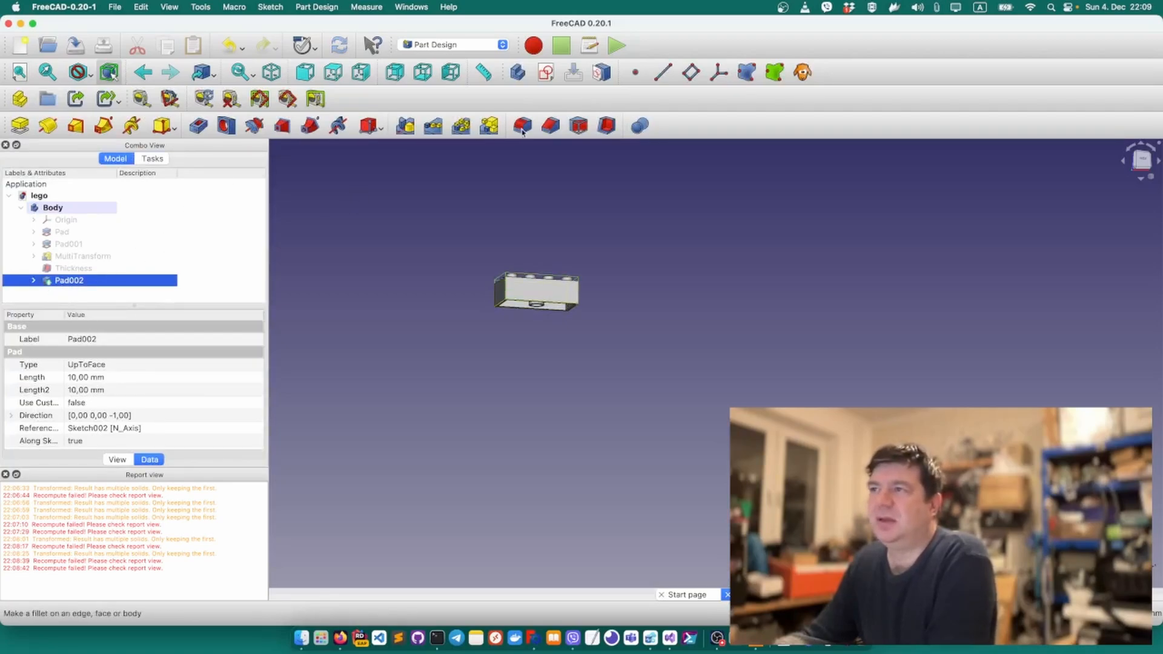
{"action": "left_click", "coordinate": [490, 127]}
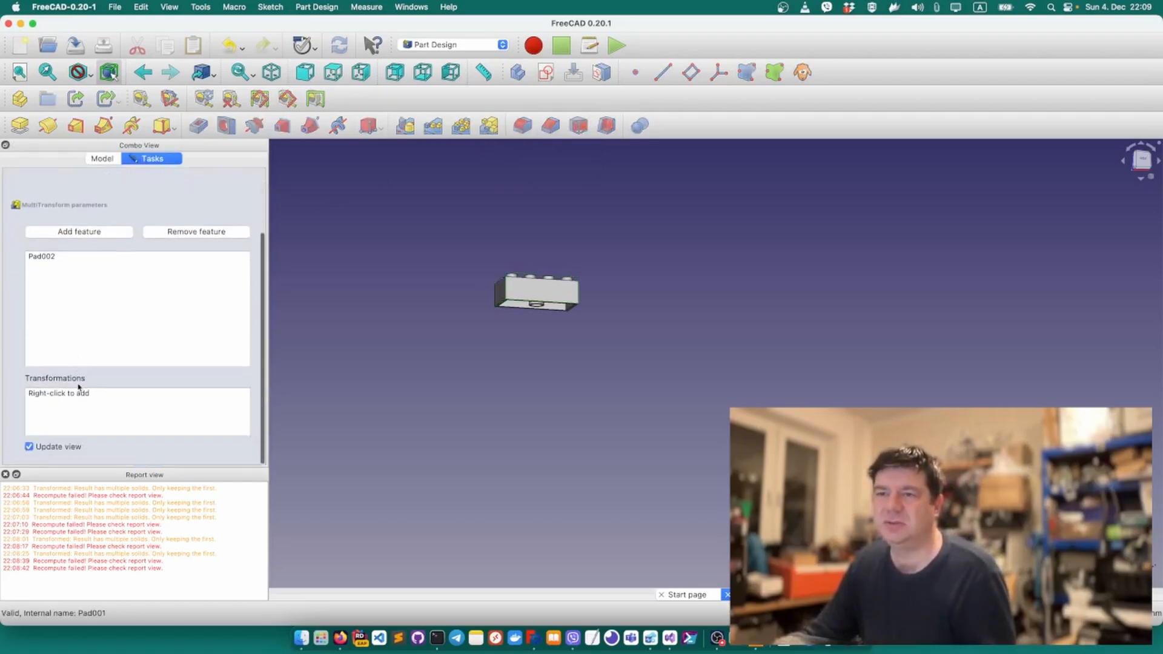
{"action": "right_click", "coordinate": [71, 396]}
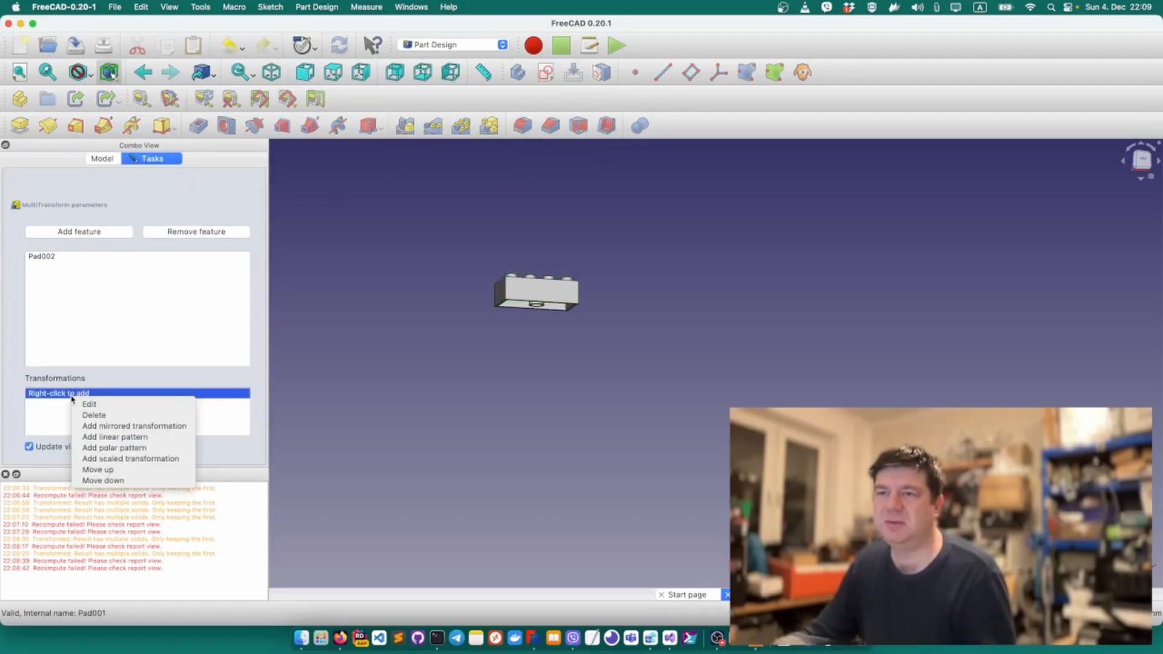
{"action": "left_click", "coordinate": [121, 437]}
{"action": "scroll", "coordinate": [134, 412], "scroll_direction": "down", "scroll_amount": 3}
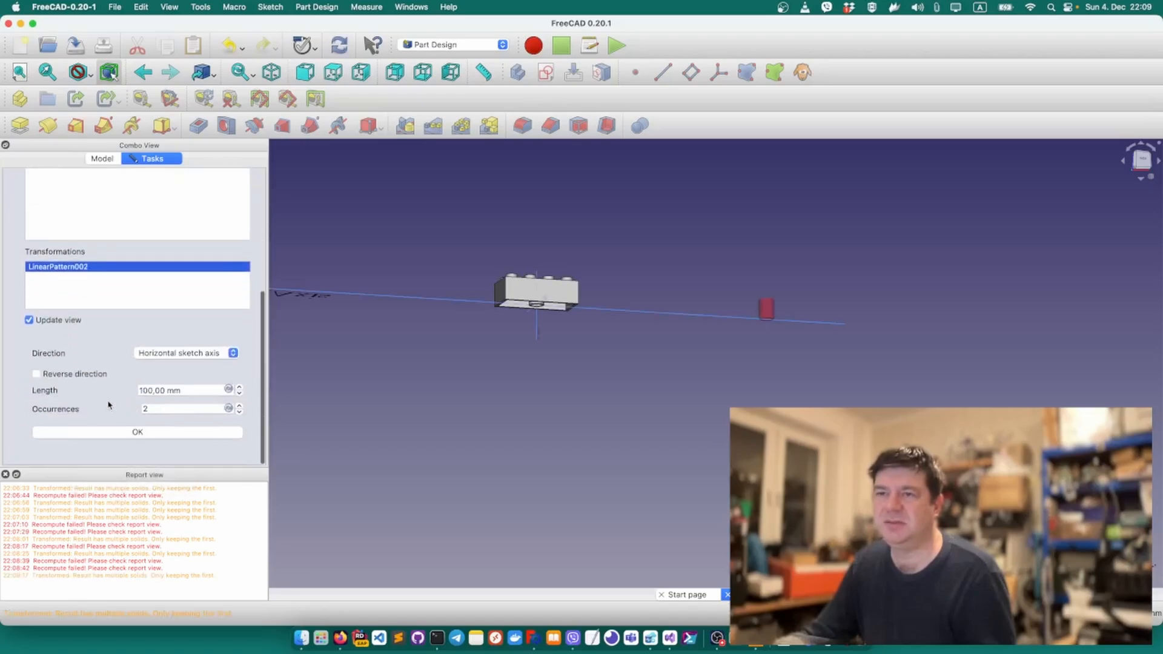
{"action": "left_click", "coordinate": [191, 391]}
{"action": "type", "text": "8"}
{"action": "left_click", "coordinate": [164, 409]}
{"action": "key", "text": "BackSpace"}
{"action": "type", "text": "1"}
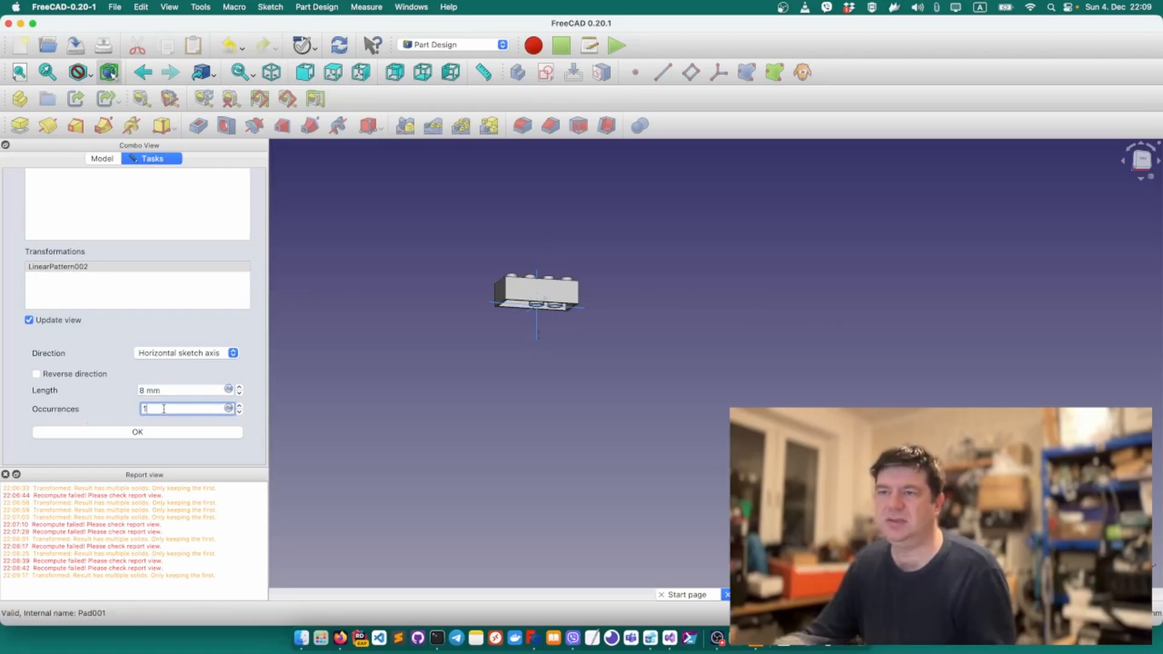
{"action": "left_click", "coordinate": [137, 432]}
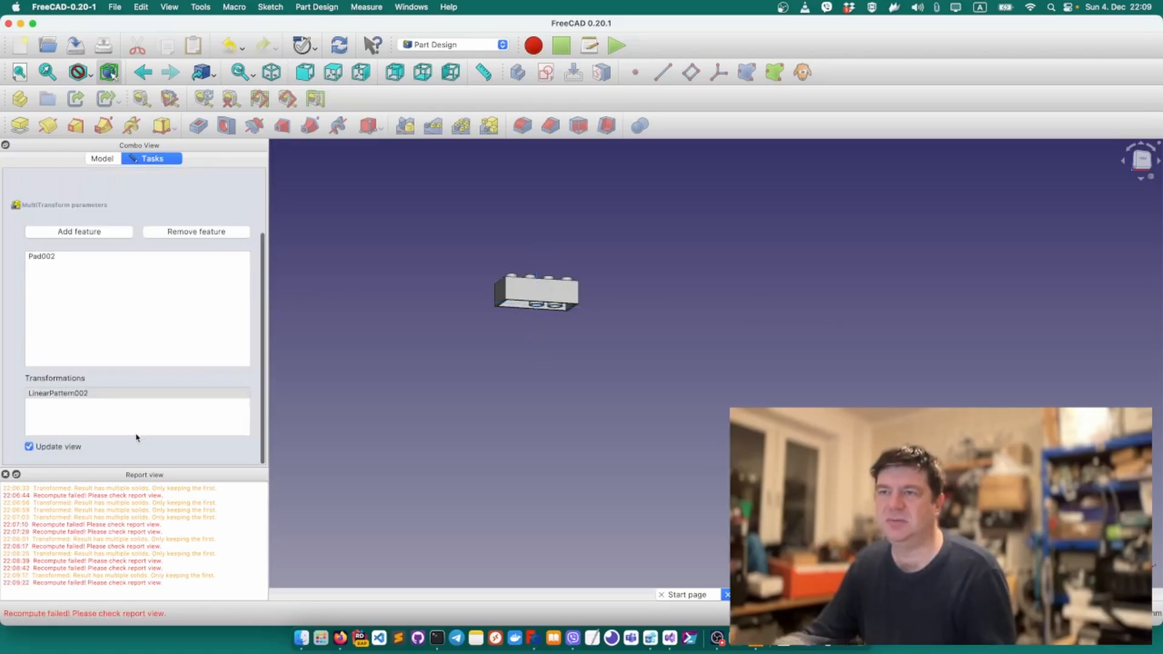
Add a second linear pattern along the horizontal sketch axis to the tube's MultiTransform.
{"action": "left_click", "coordinate": [124, 421]}
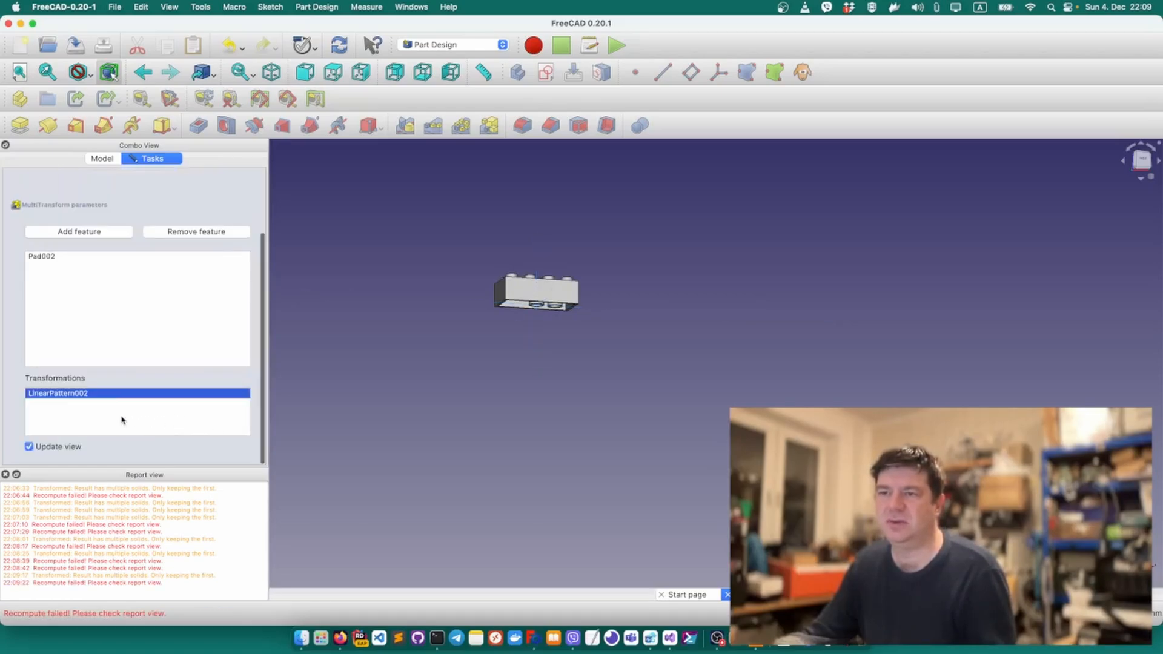
{"action": "right_click", "coordinate": [103, 419]}
{"action": "left_click", "coordinate": [170, 458]}
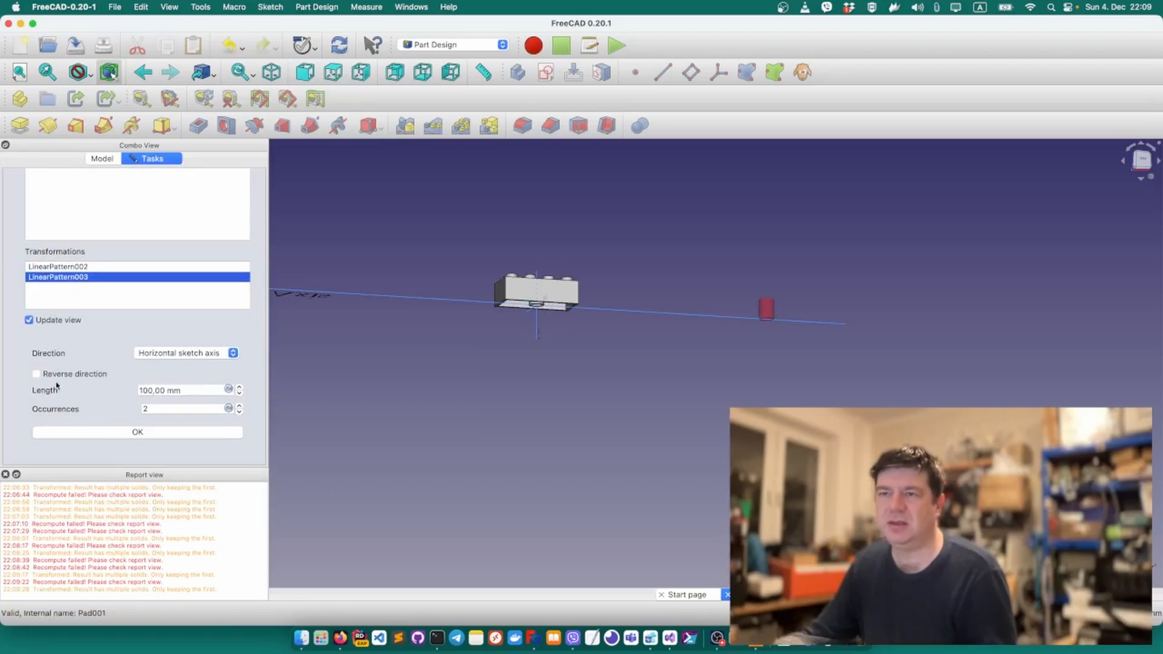
Reverse the direction of the second linear pattern and set it to 8 mm length with 1 occurrence.
{"action": "left_click", "coordinate": [95, 375]}
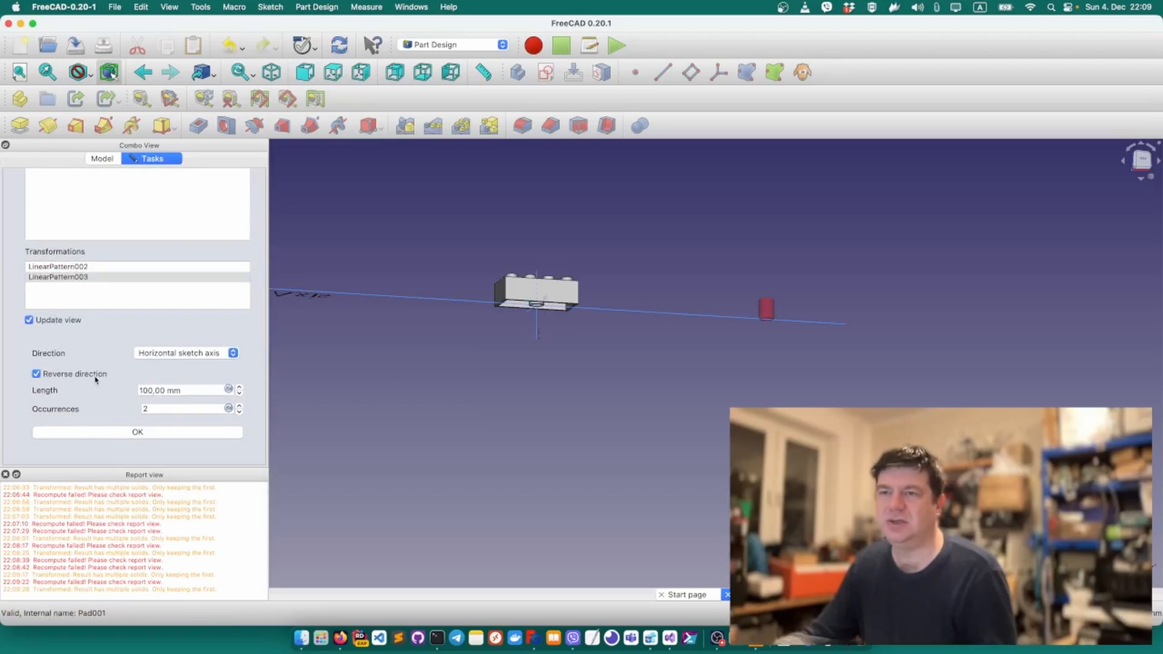
{"action": "key", "text": "Tab"}
{"action": "type", "text": "8"}
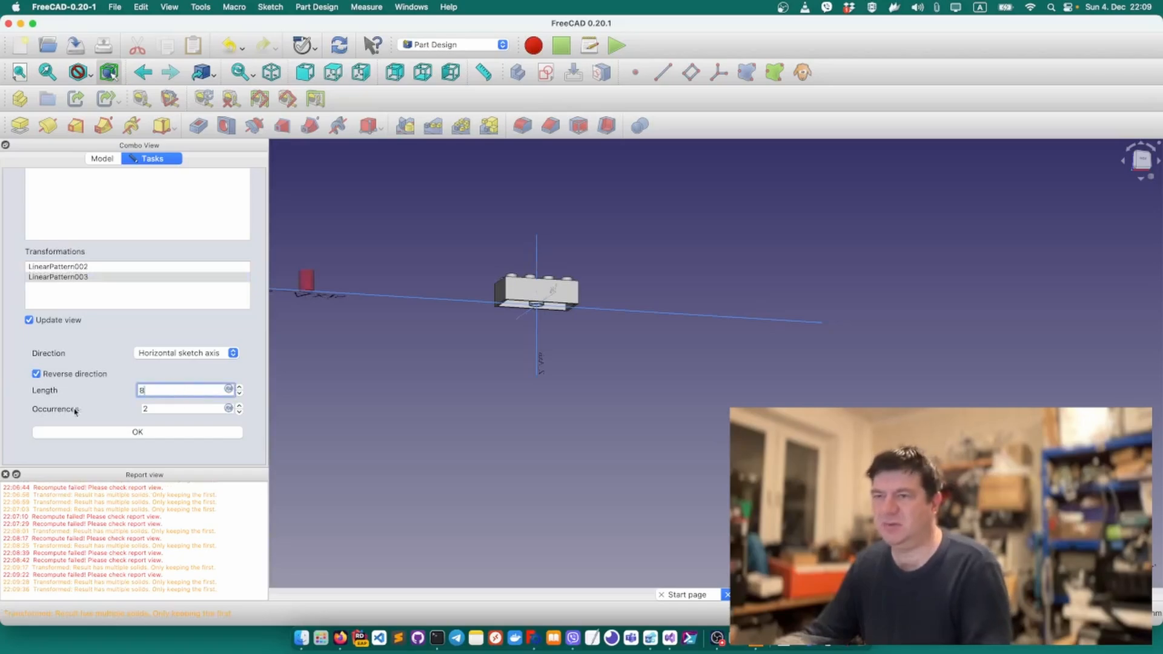
{"action": "left_click", "coordinate": [155, 409]}
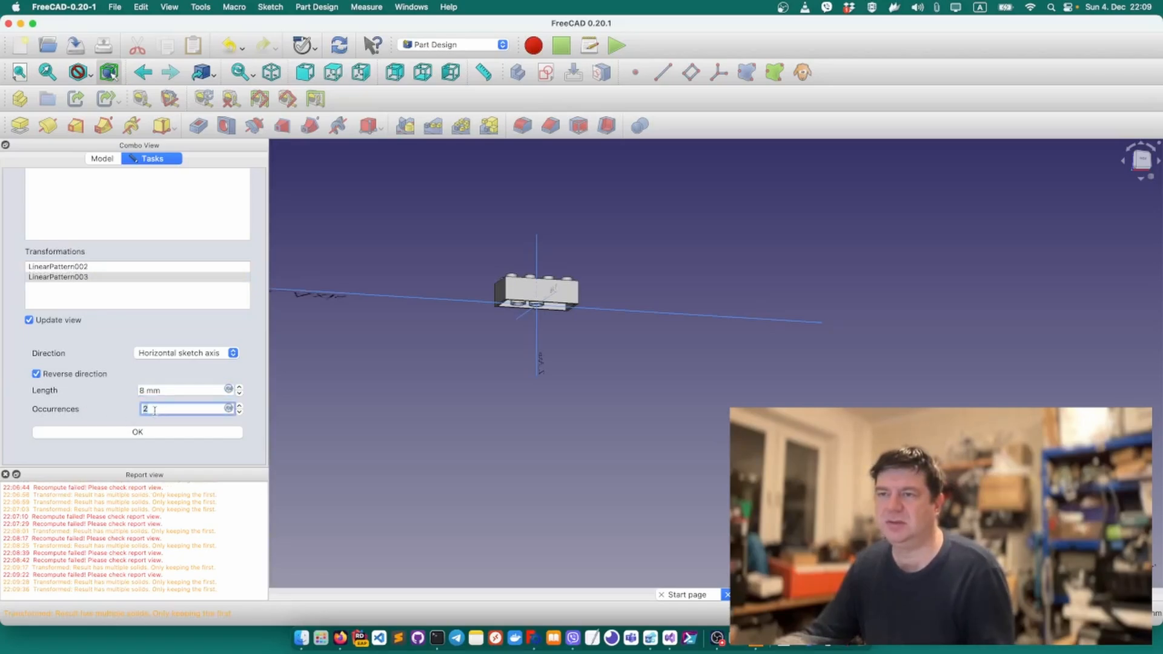
{"action": "left_click", "coordinate": [127, 432]}
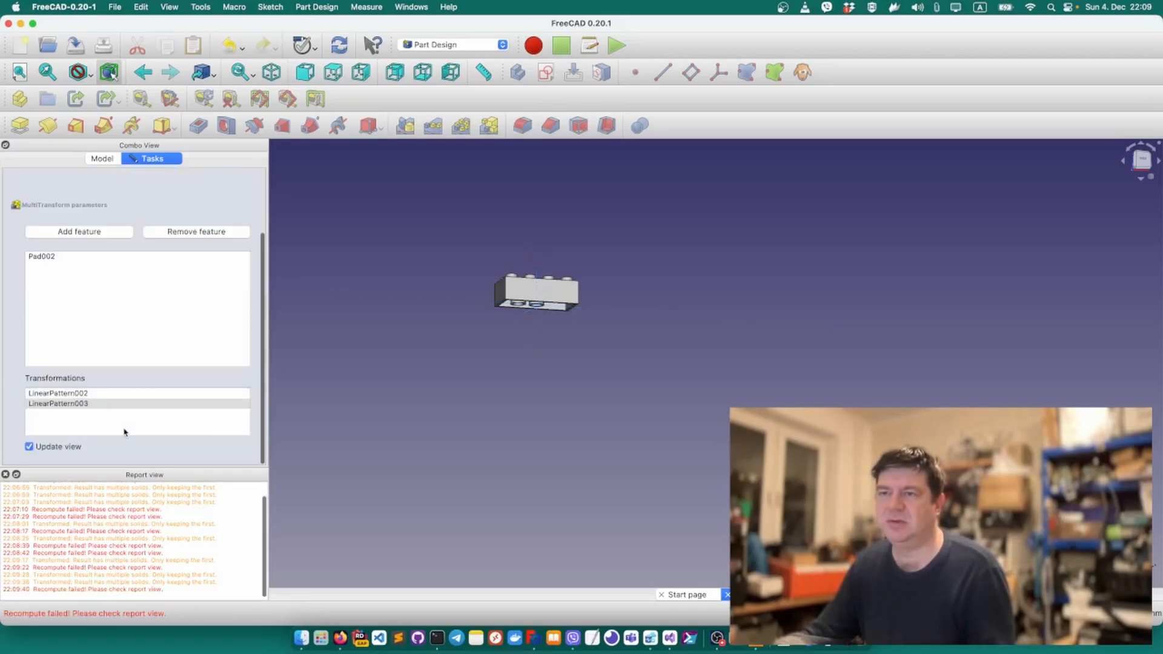
Open the multi-transform's linear patterns and toggle the reverse direction of the second one off and on again.
{"action": "left_click", "coordinate": [75, 394]}
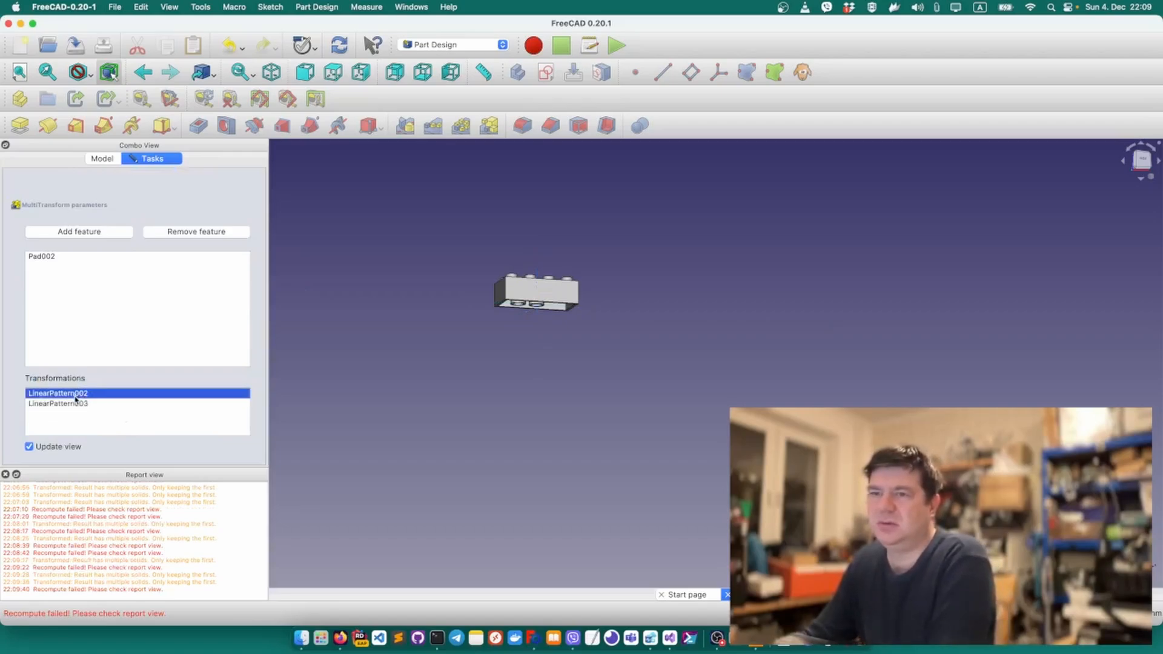
{"action": "double_click", "coordinate": [115, 394]}
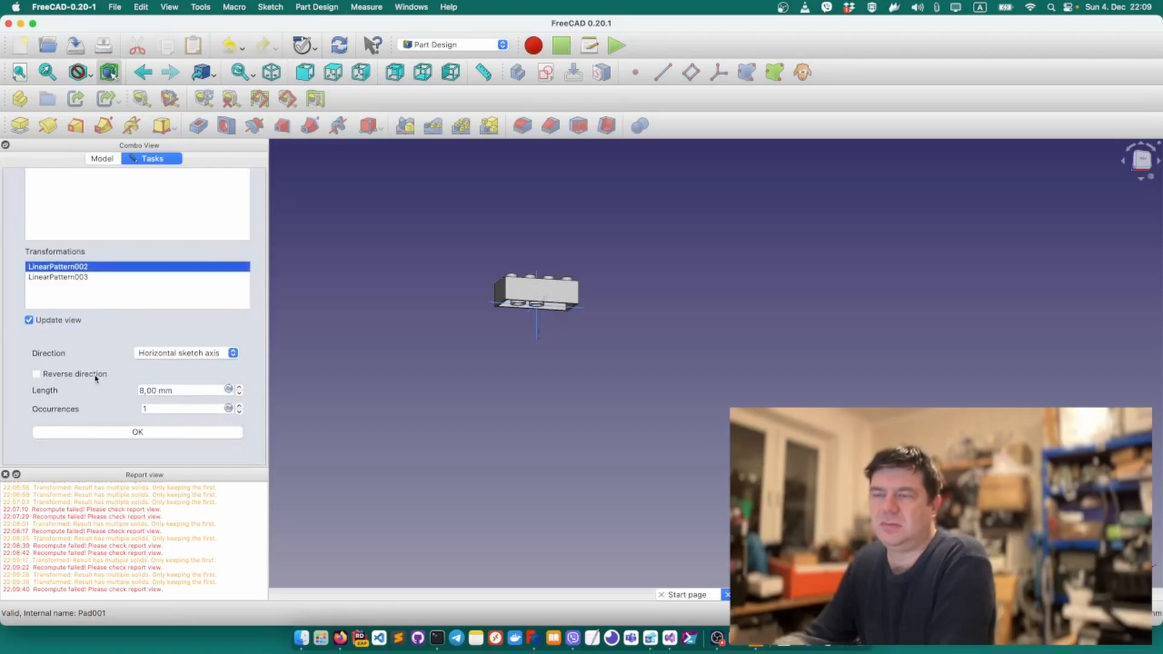
{"action": "left_click", "coordinate": [75, 278]}
{"action": "left_click", "coordinate": [77, 268]}
{"action": "left_click", "coordinate": [73, 276]}
{"action": "left_click", "coordinate": [61, 376]}
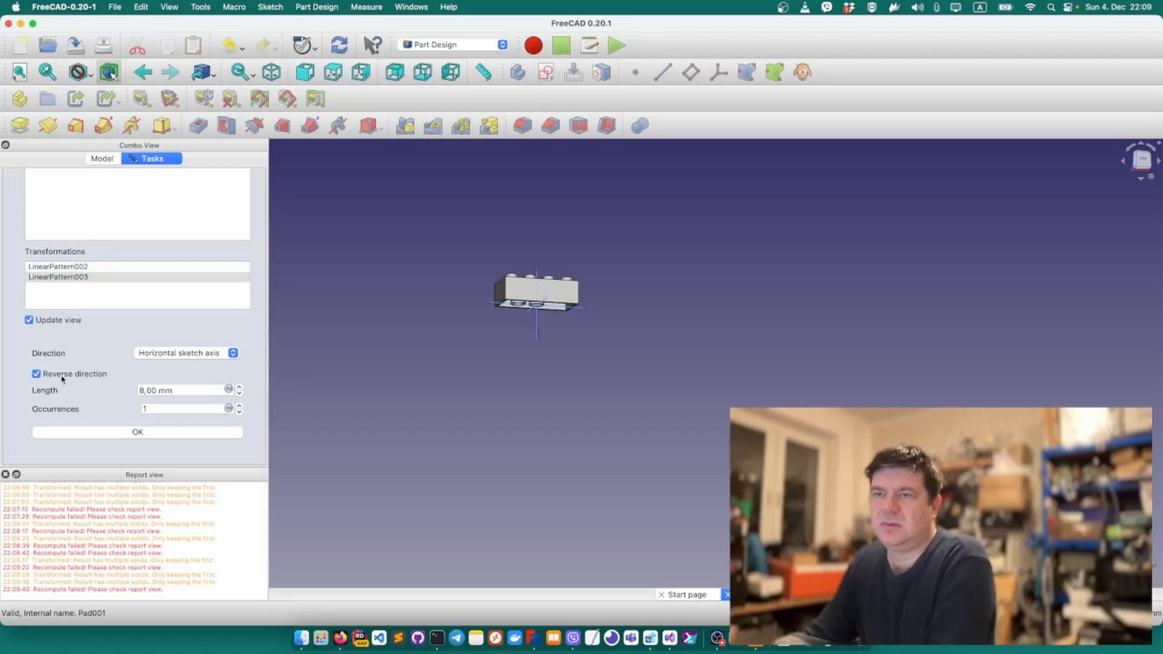
{"action": "left_click", "coordinate": [63, 379]}
{"action": "left_click", "coordinate": [62, 379]}
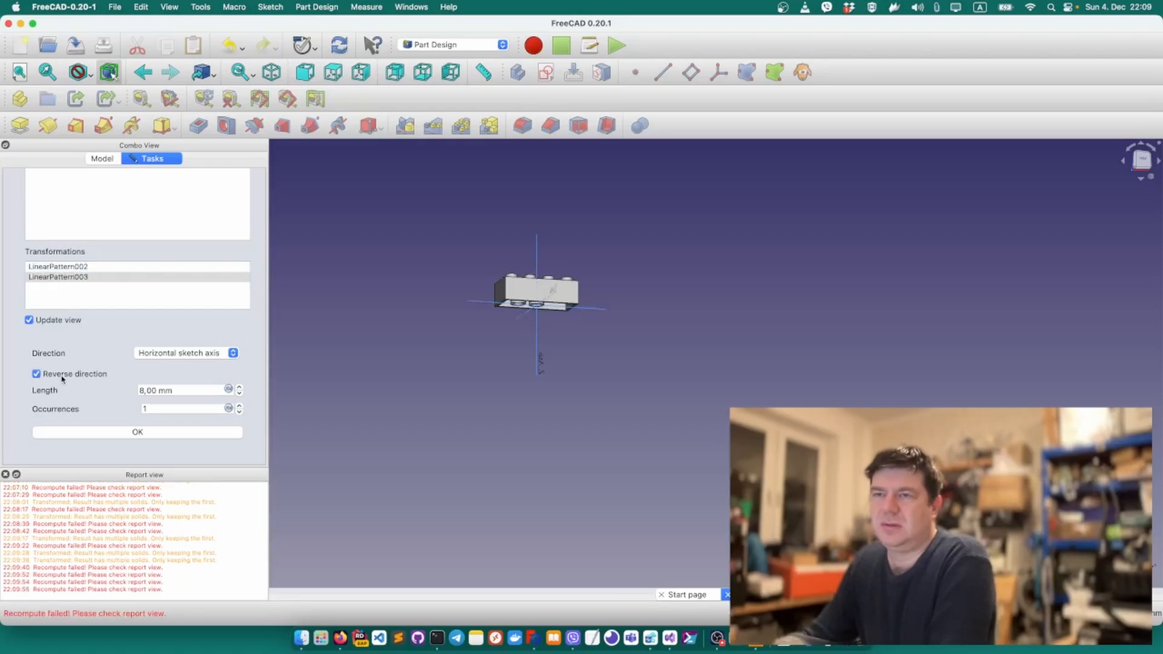
Check the settings of both linear patterns and try to apply the multi-transform.
{"action": "left_click", "coordinate": [65, 268]}
{"action": "double_click", "coordinate": [69, 271]}
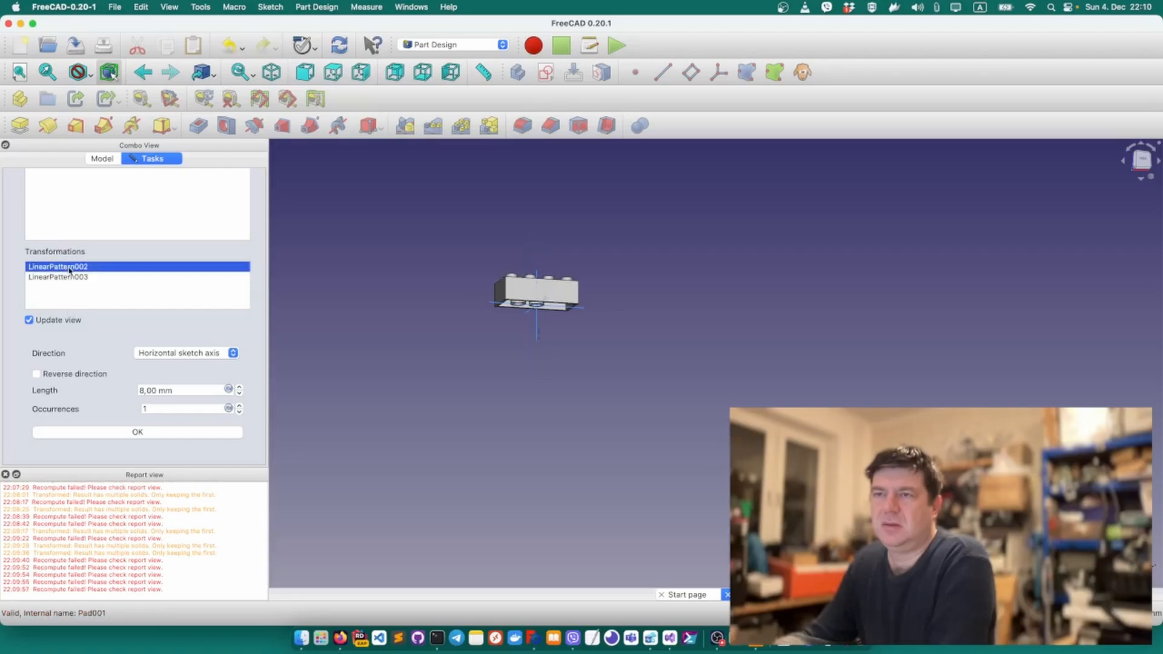
{"action": "left_click", "coordinate": [138, 433]}
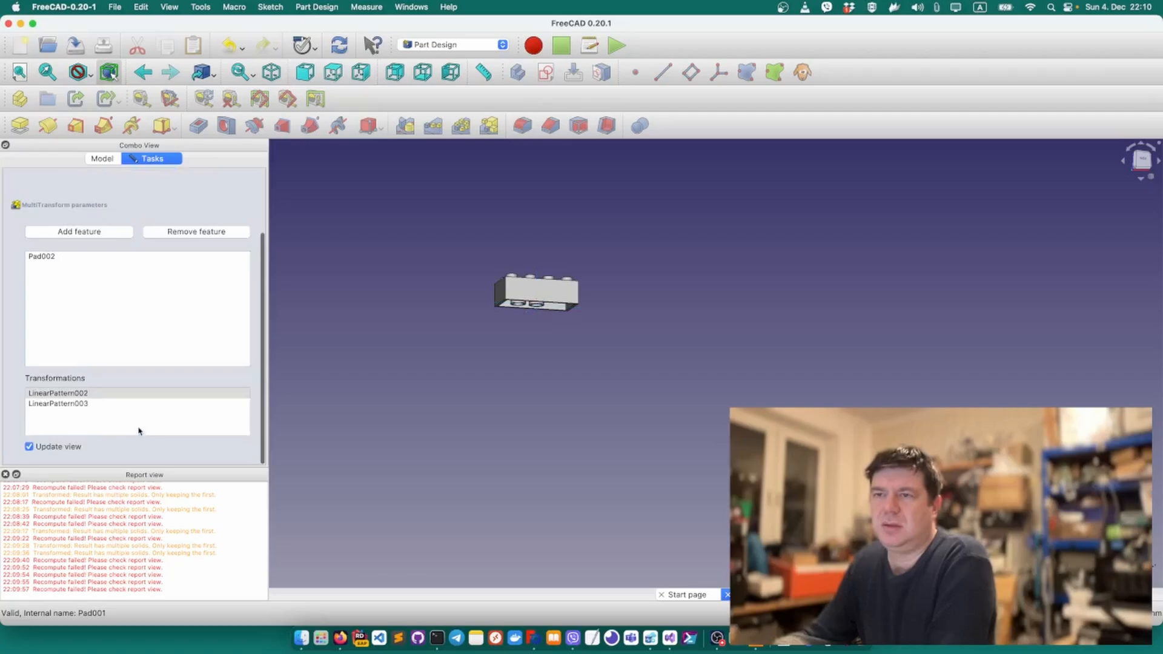
{"action": "left_click", "coordinate": [85, 394]}
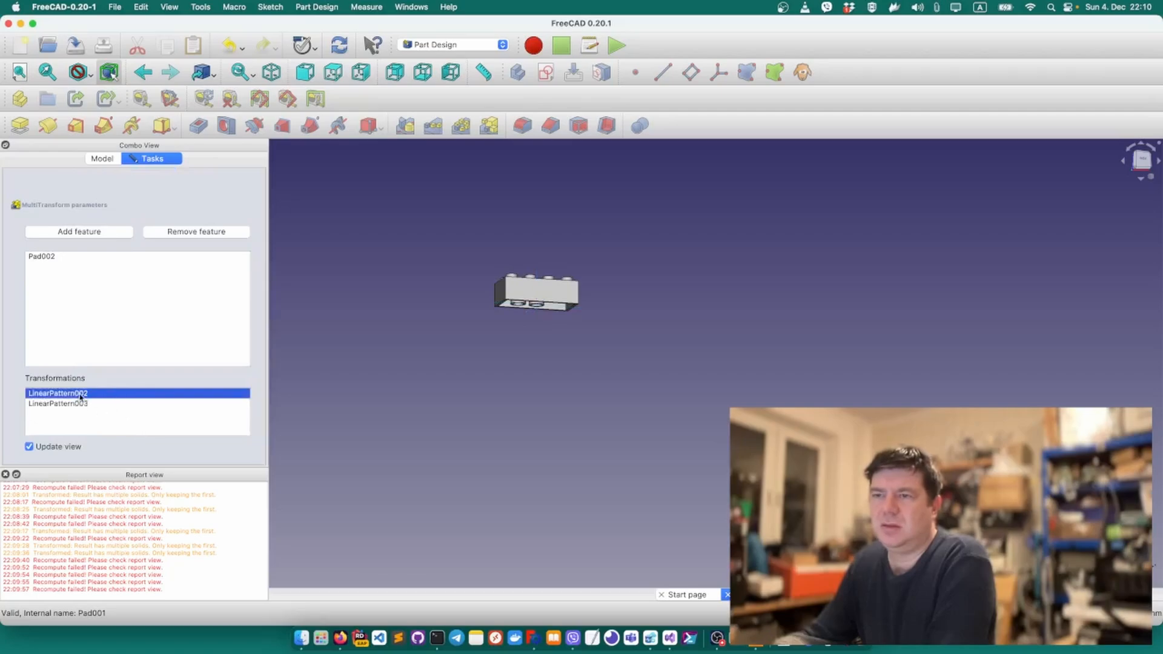
{"action": "double_click", "coordinate": [90, 394]}
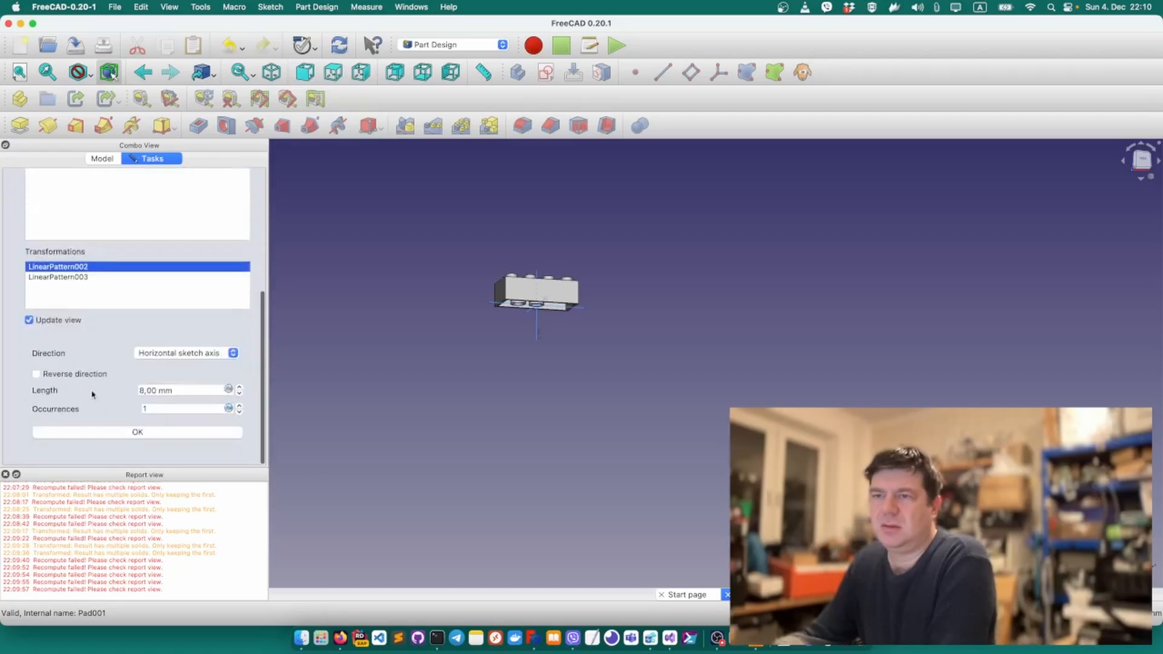
{"action": "left_click", "coordinate": [151, 434]}
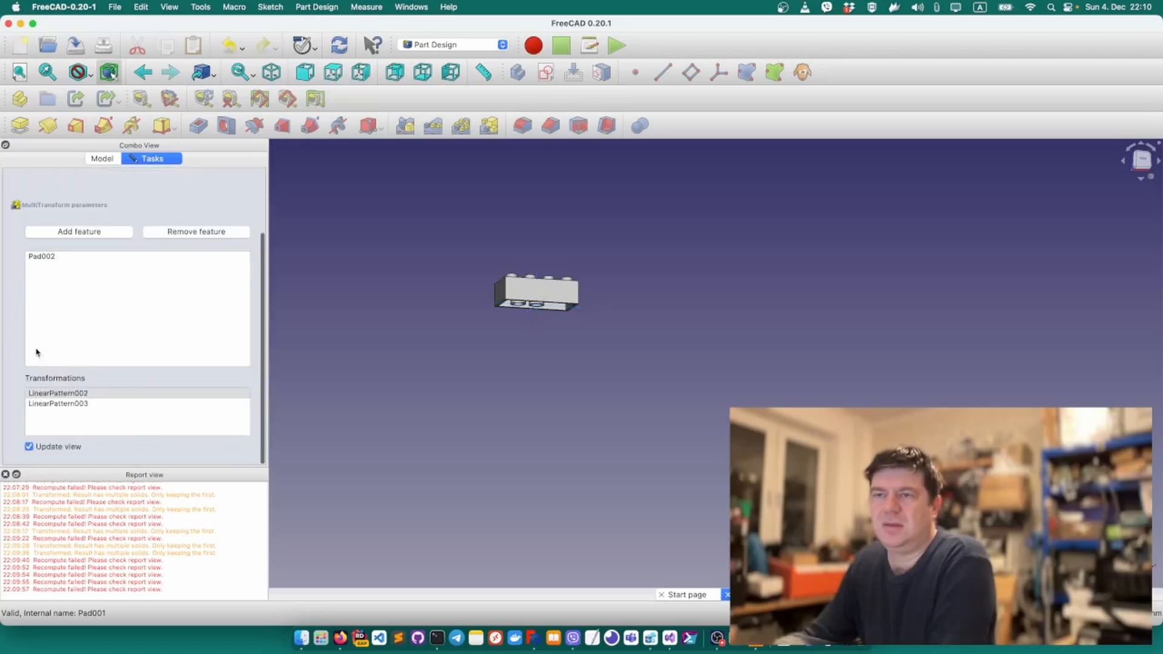
{"action": "left_click", "coordinate": [63, 404]}
{"action": "double_click", "coordinate": [63, 404]}
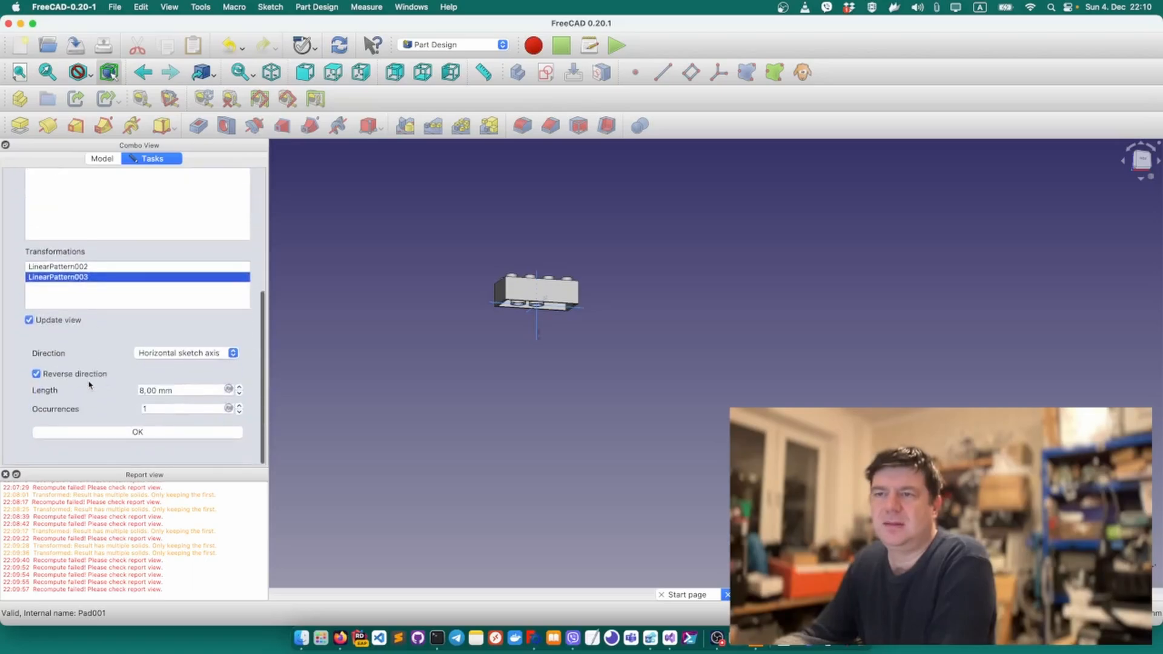
{"action": "left_click", "coordinate": [153, 434]}
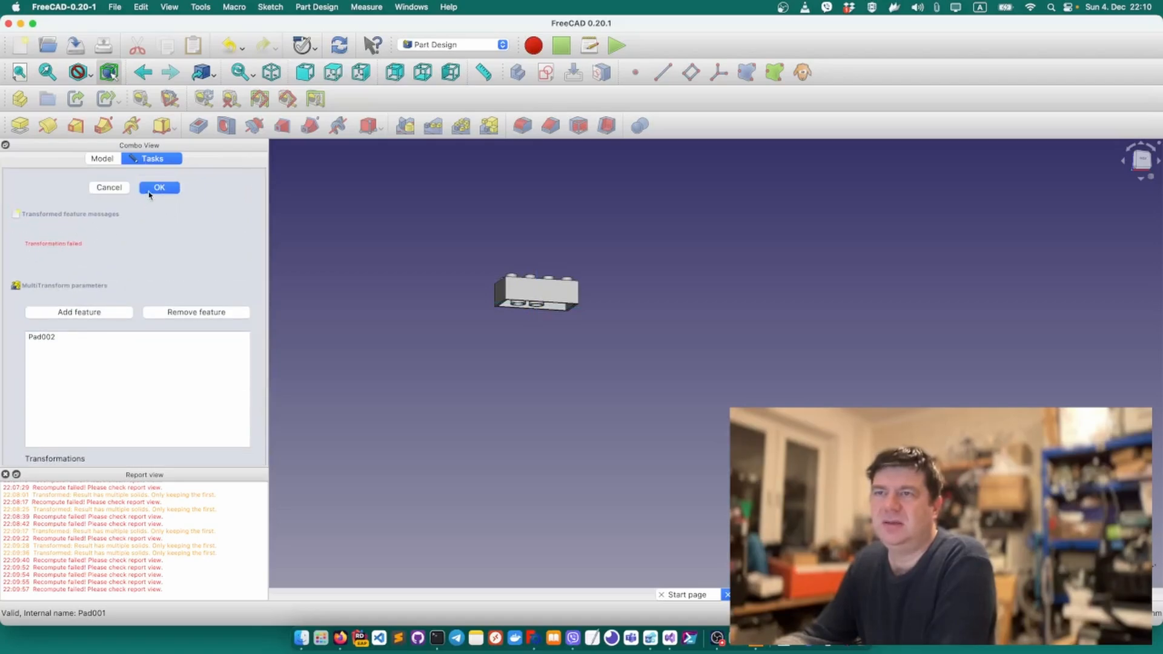
{"action": "left_click", "coordinate": [150, 191]}
{"action": "left_click", "coordinate": [630, 340]}
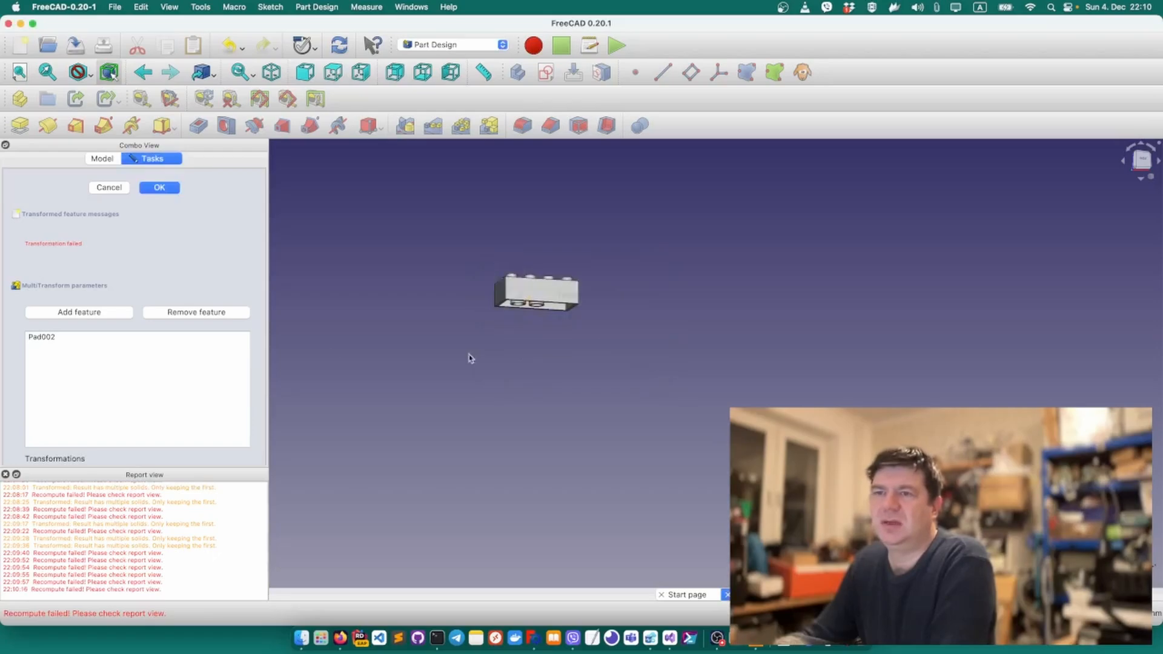
Delete both linear patterns from the multi-transform's transformation list.
{"action": "scroll", "coordinate": [145, 353], "scroll_direction": "down", "scroll_amount": 3}
{"action": "left_click", "coordinate": [78, 404]}
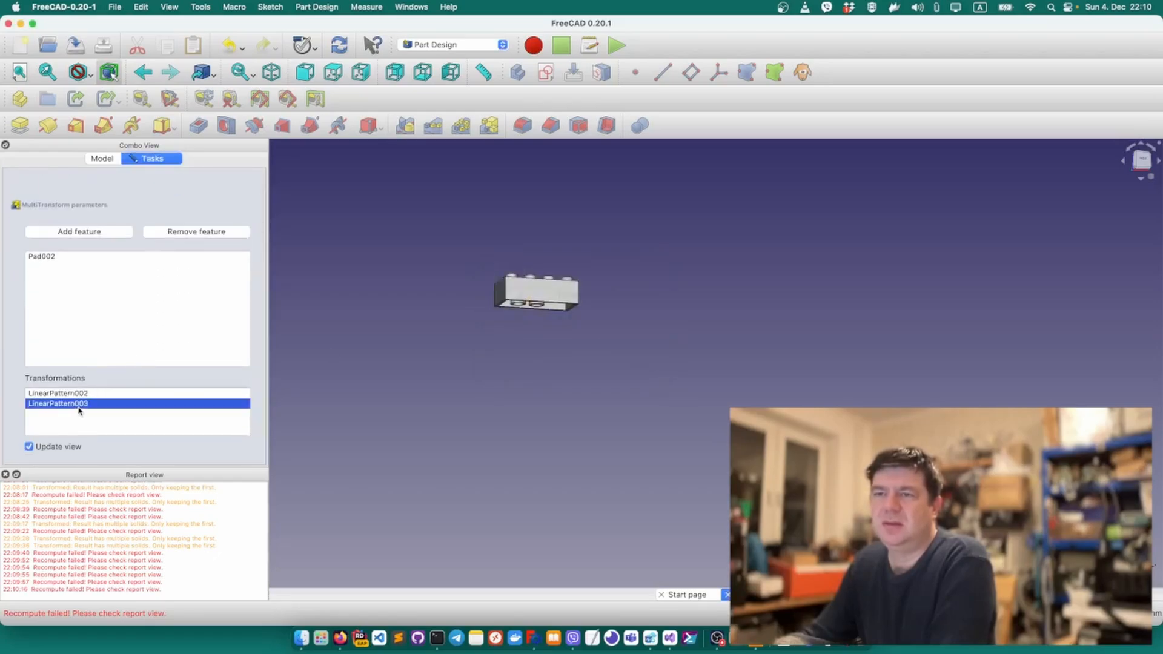
{"action": "key", "text": "Delete"}
{"action": "right_click", "coordinate": [78, 404]}
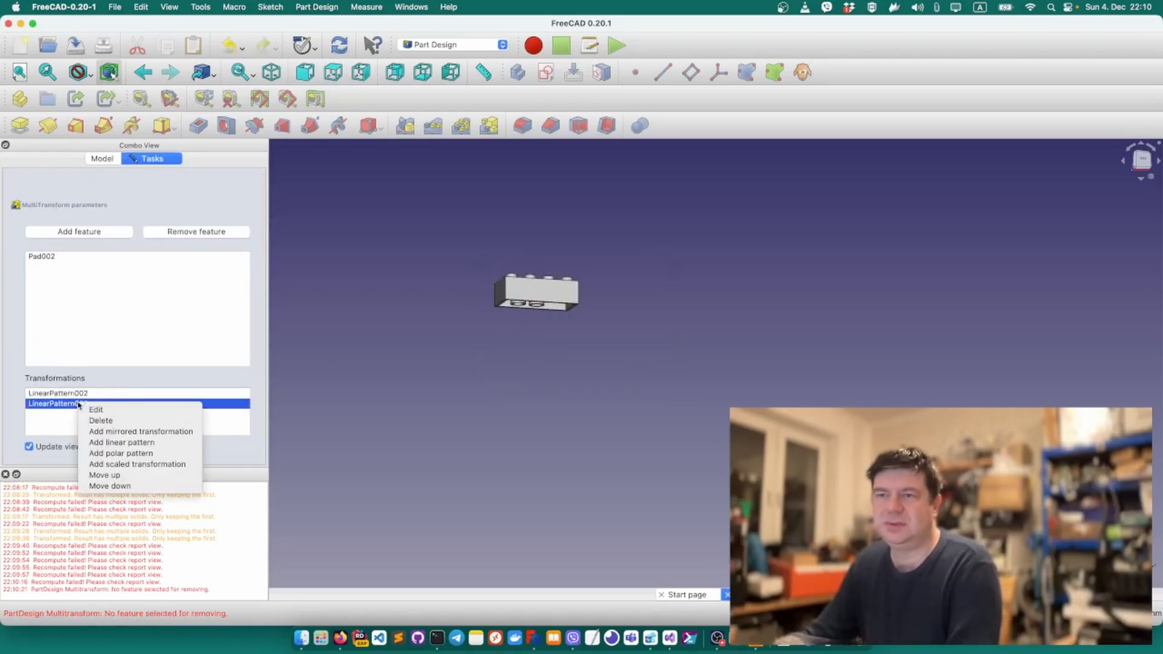
{"action": "left_click", "coordinate": [94, 421]}
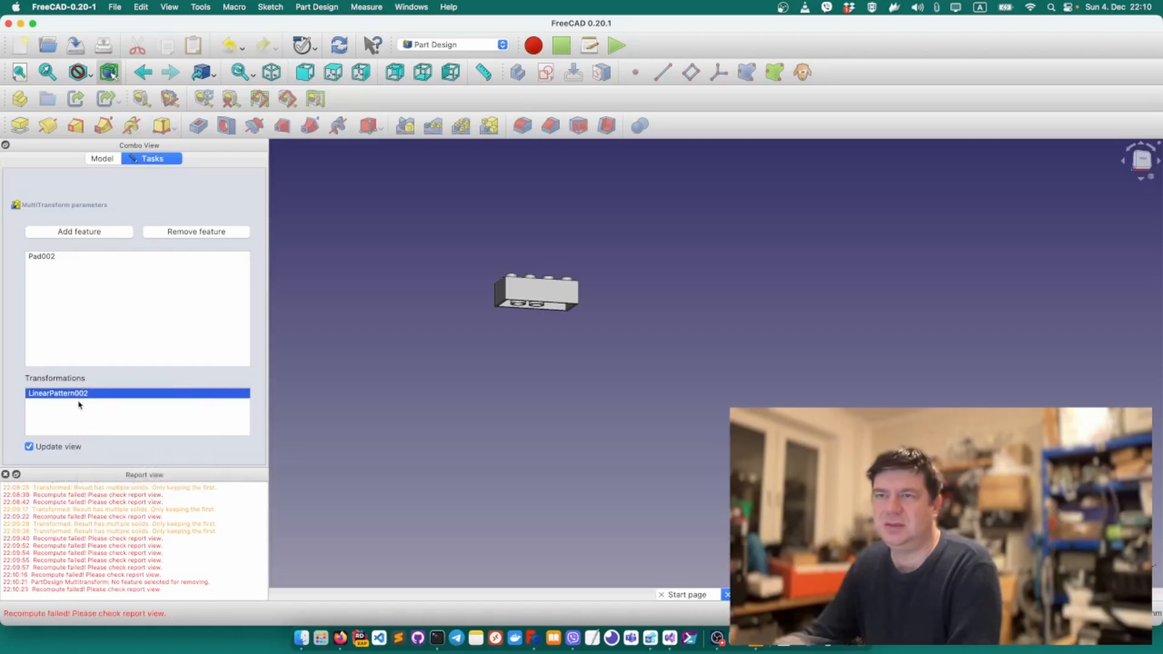
{"action": "scroll", "coordinate": [77, 400], "scroll_direction": "up", "scroll_amount": 3}
{"action": "scroll", "coordinate": [76, 393], "scroll_direction": "down", "scroll_amount": 3}
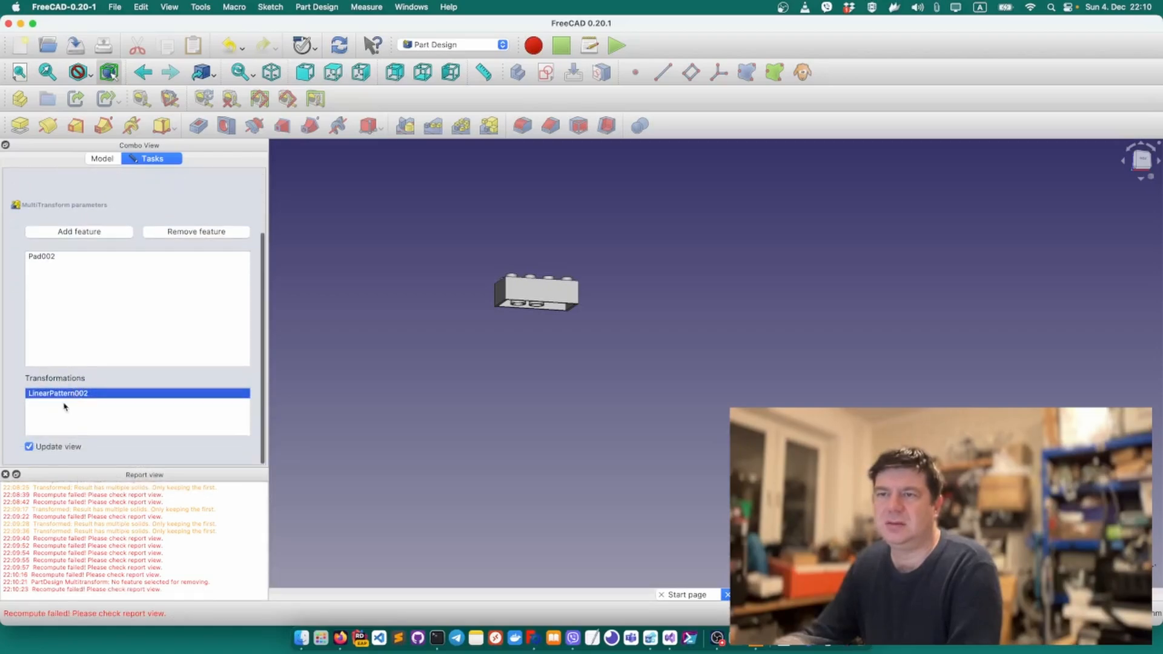
{"action": "right_click", "coordinate": [64, 407]}
{"action": "left_click", "coordinate": [121, 416]}
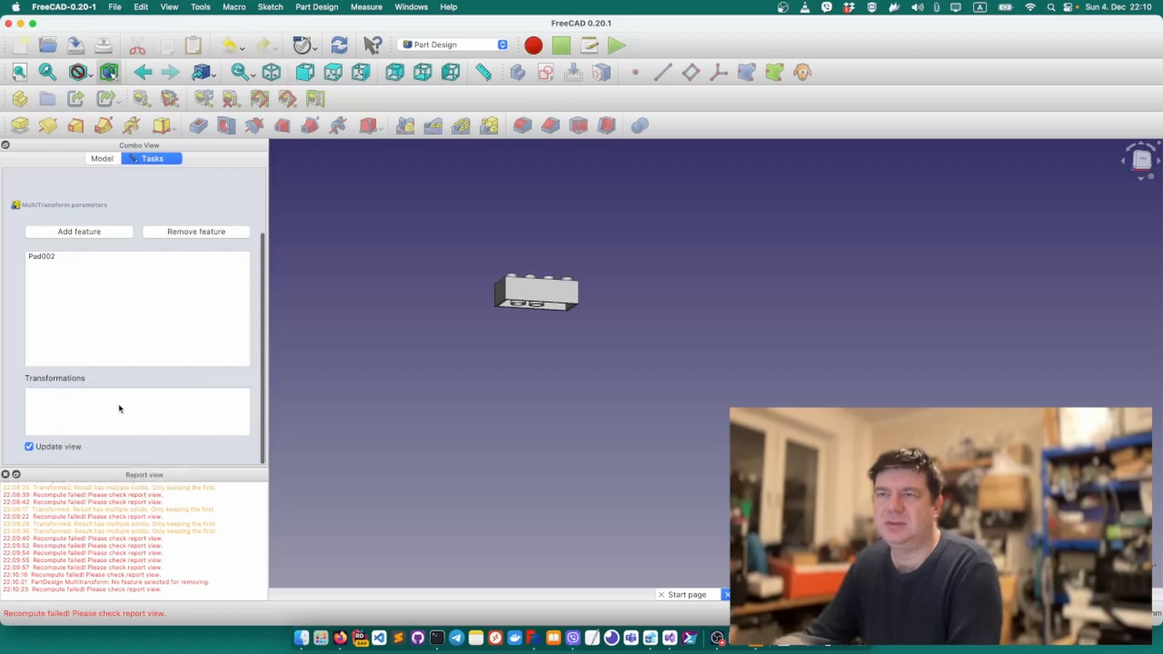
Add a linear pattern to the multi-transform of Pad002 along the horizontal sketch axis, with 8 mm length and 1 occurrence.
{"action": "scroll", "coordinate": [120, 405], "scroll_direction": "up", "scroll_amount": 3}
{"action": "left_click", "coordinate": [68, 336]}
{"action": "scroll", "coordinate": [76, 388], "scroll_direction": "down", "scroll_amount": 3}
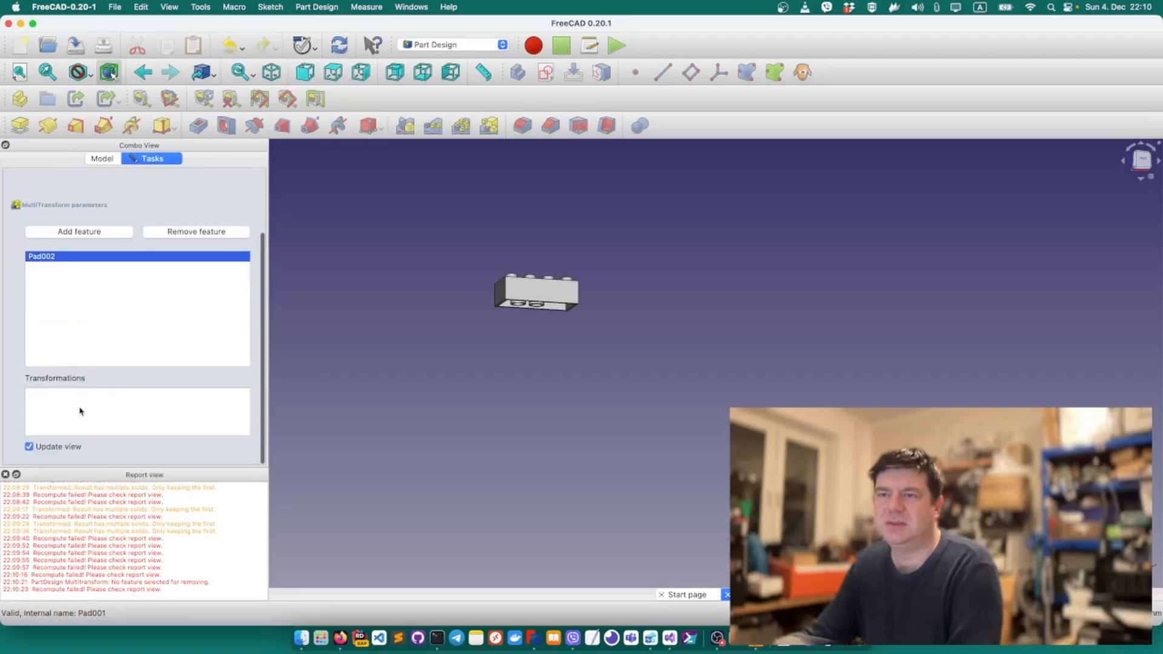
{"action": "right_click", "coordinate": [72, 404]}
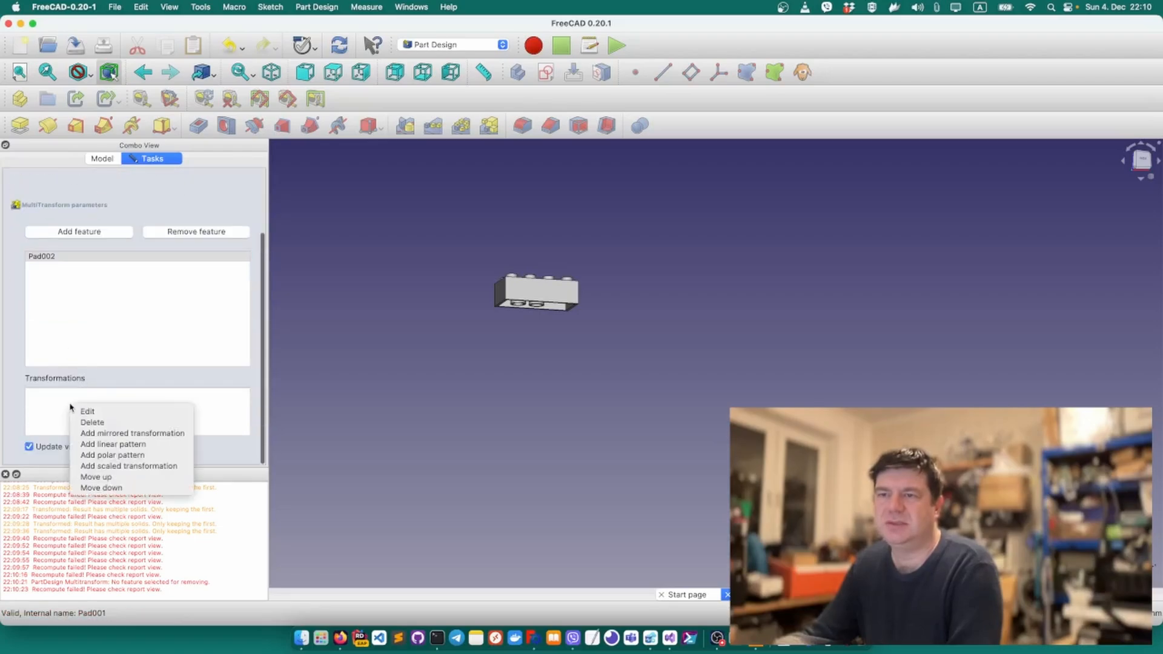
{"action": "left_click", "coordinate": [145, 444]}
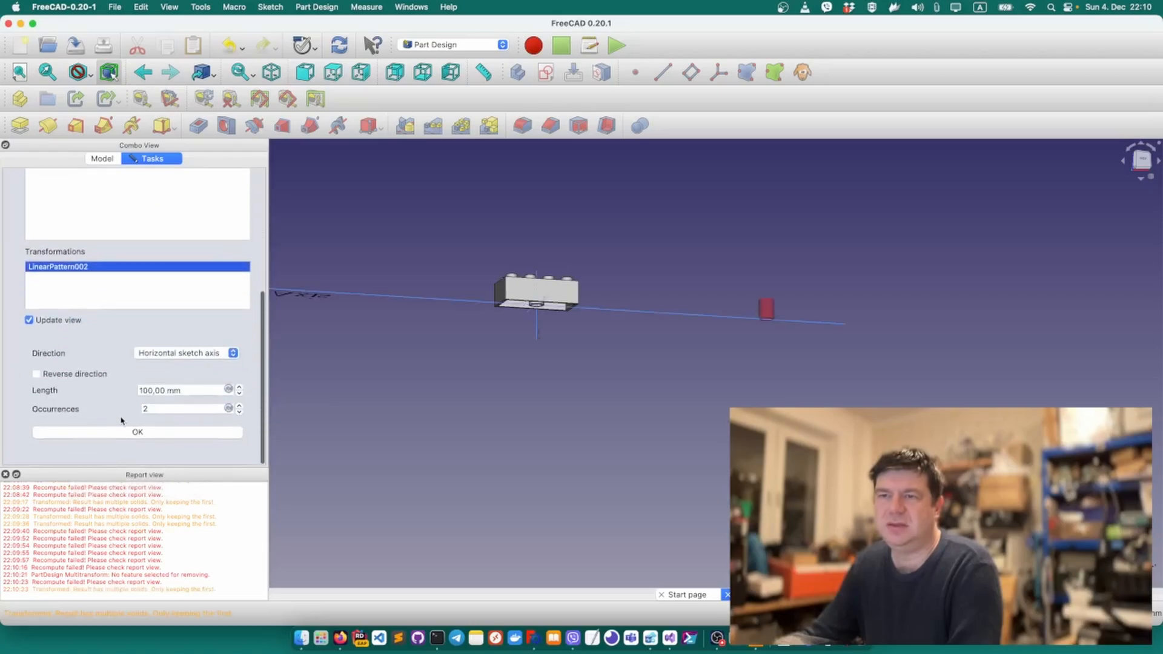
{"action": "left_click", "coordinate": [191, 390]}
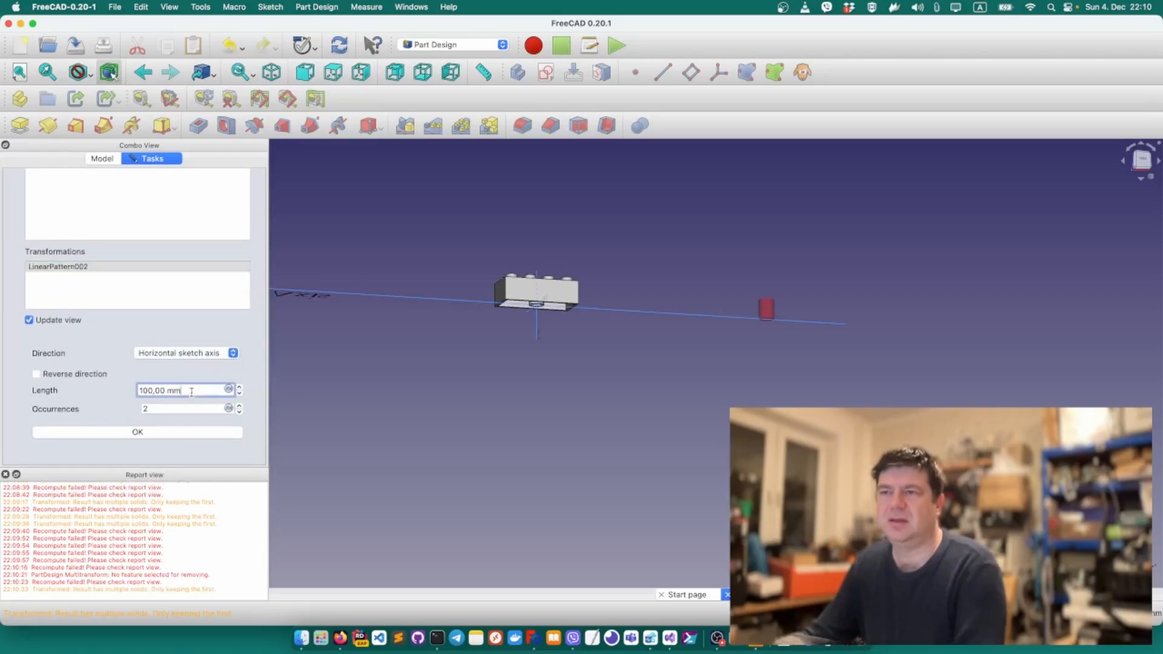
{"action": "triple_click", "coordinate": [200, 390]}
{"action": "type", "text": "8"}
{"action": "double_click", "coordinate": [172, 407]}
{"action": "type", "text": "1"}
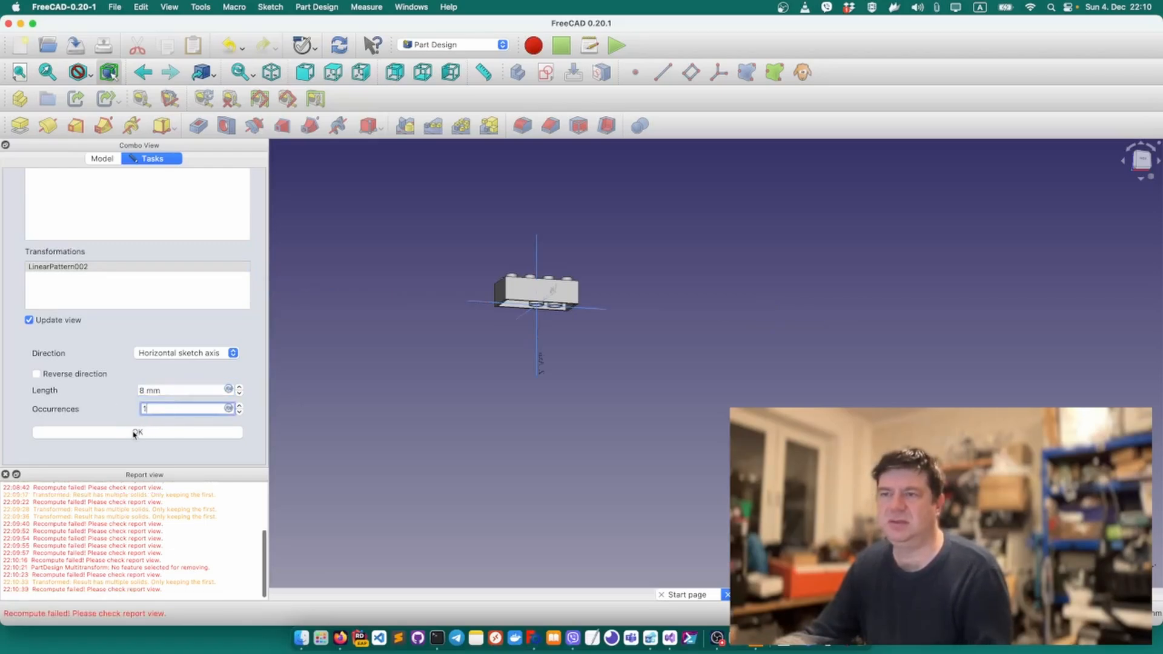
{"action": "left_click", "coordinate": [133, 432]}
Try to apply the multi-transform, and cancel it after inspecting the tubes on the brick's underside.
{"action": "scroll", "coordinate": [200, 325], "scroll_direction": "up", "scroll_amount": 3}
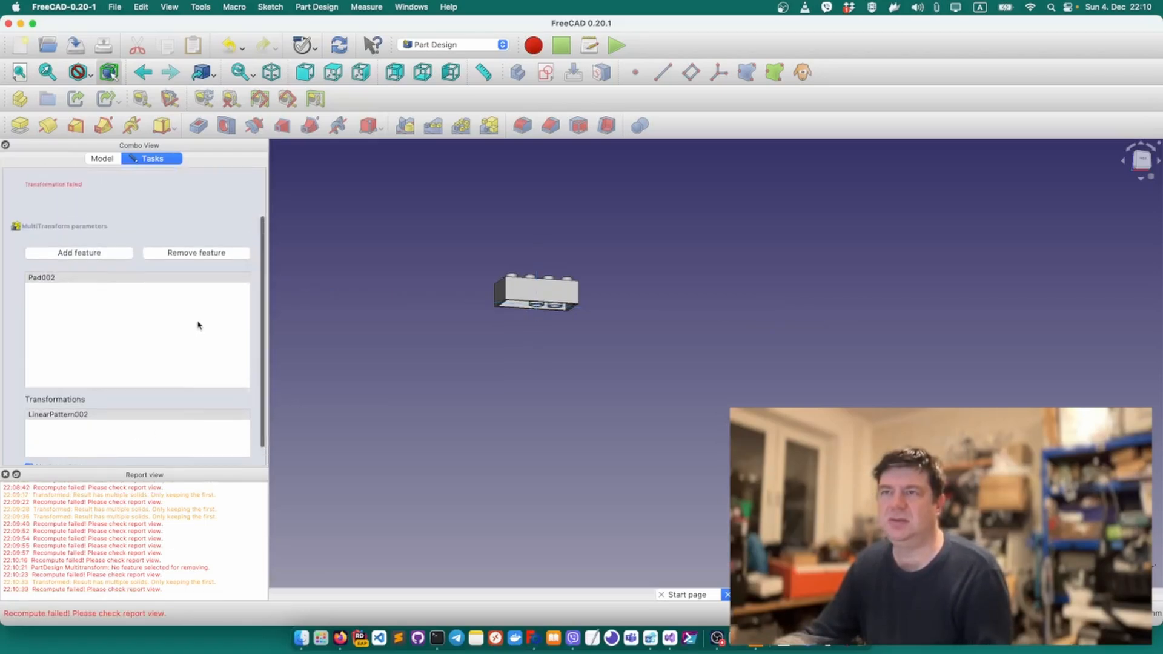
{"action": "left_click", "coordinate": [159, 189]}
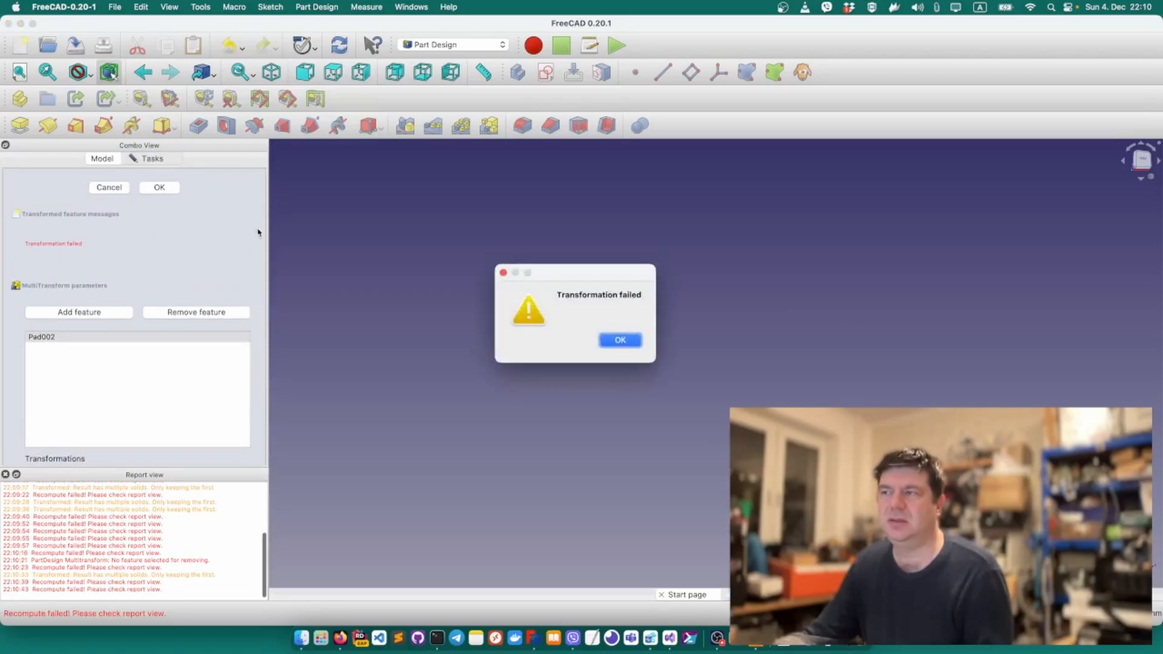
{"action": "left_click", "coordinate": [632, 341]}
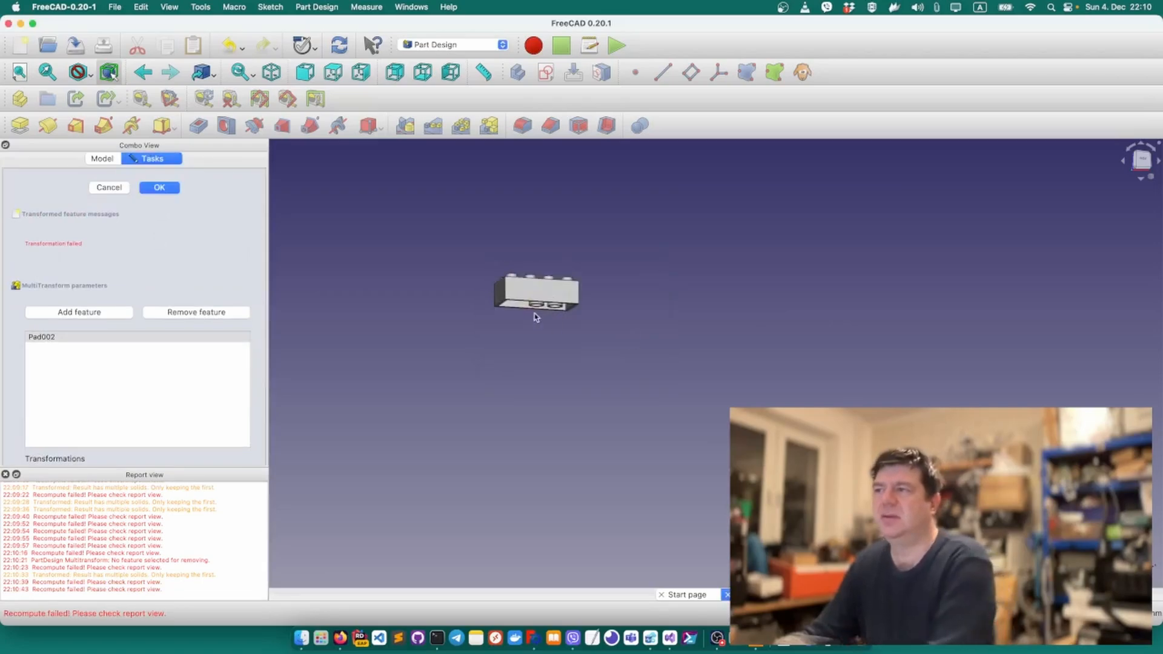
{"action": "scroll", "coordinate": [531, 315], "scroll_direction": "up", "scroll_amount": 3}
{"action": "scroll", "coordinate": [531, 317], "scroll_direction": "up", "scroll_amount": 2}
{"action": "middle_click_drag", "start_coordinate": [520, 348], "coordinate": [532, 276]}
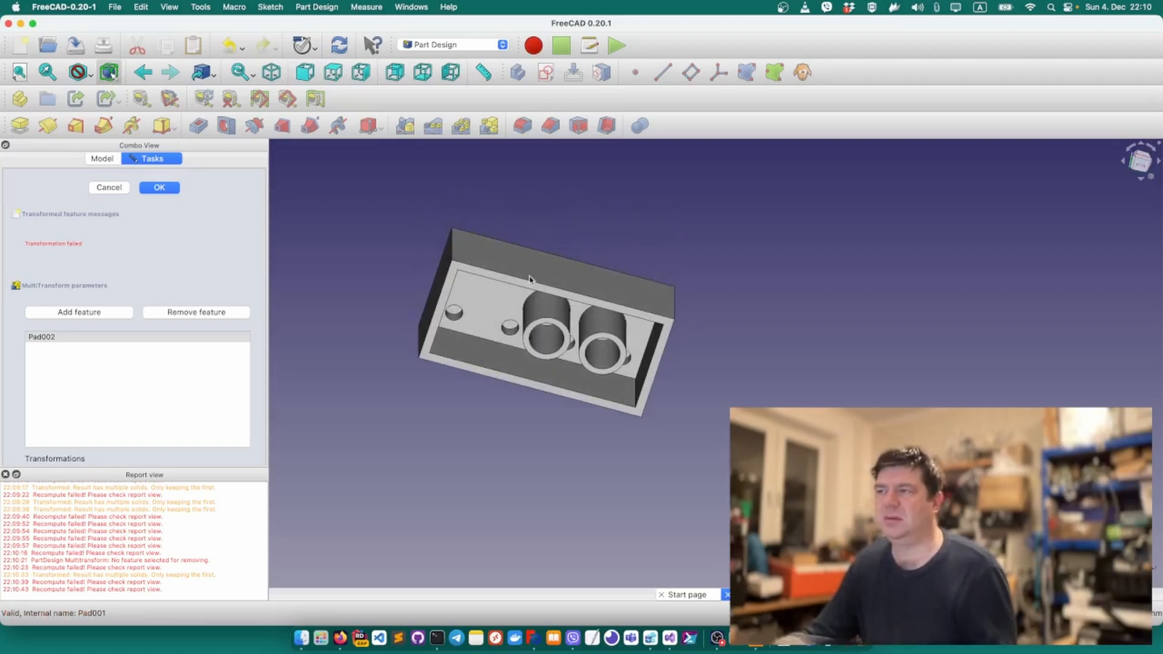
{"action": "scroll", "coordinate": [98, 306], "scroll_direction": "down", "scroll_amount": 3}
{"action": "scroll", "coordinate": [92, 229], "scroll_direction": "up", "scroll_amount": 1}
{"action": "scroll", "coordinate": [91, 229], "scroll_direction": "up", "scroll_amount": 2}
{"action": "left_click", "coordinate": [109, 193]}
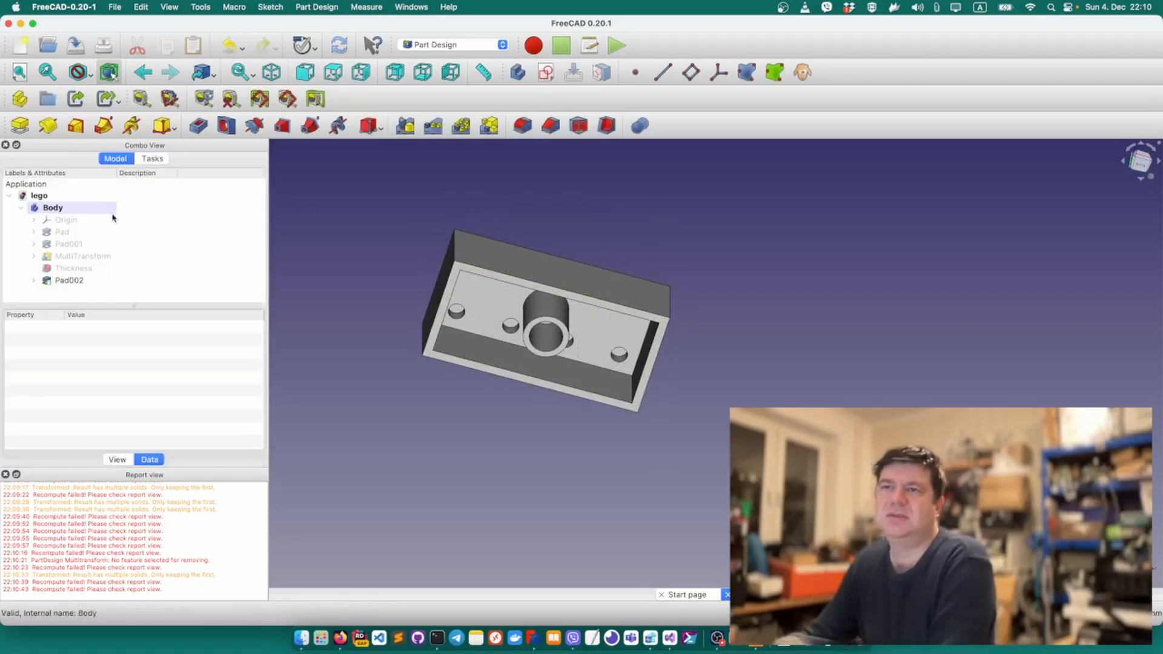
Try to apply a linear pattern of Pad002 along the horizontal sketch axis with 8 mm length and 1 occurrence.
{"action": "left_click", "coordinate": [61, 281]}
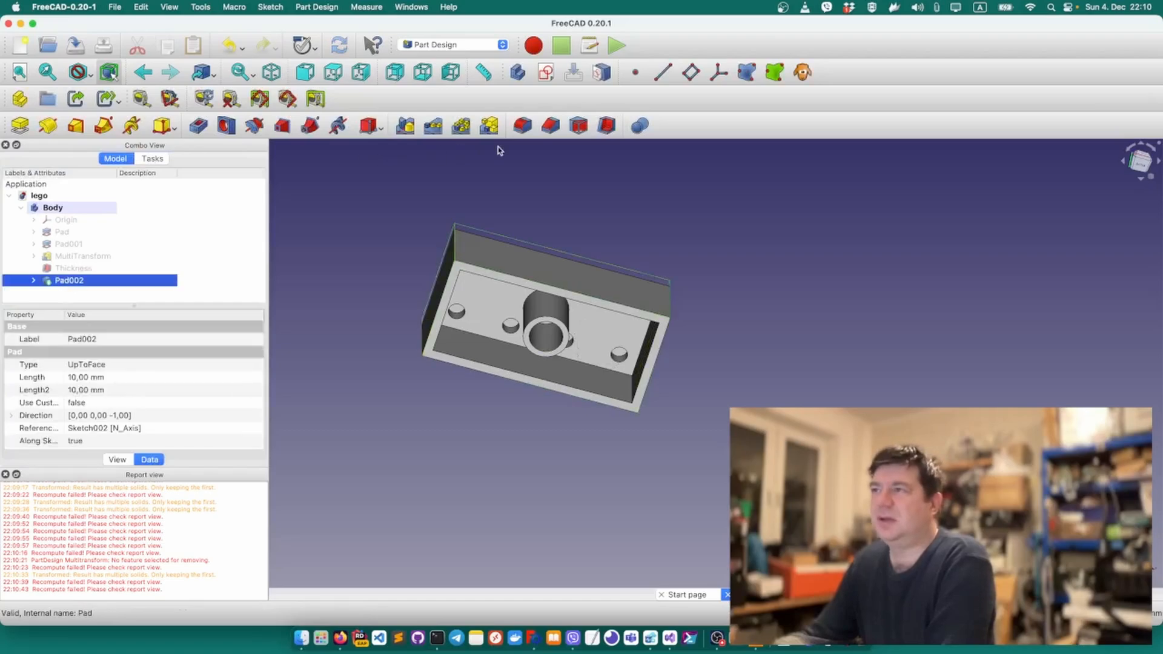
{"action": "left_click", "coordinate": [434, 126]}
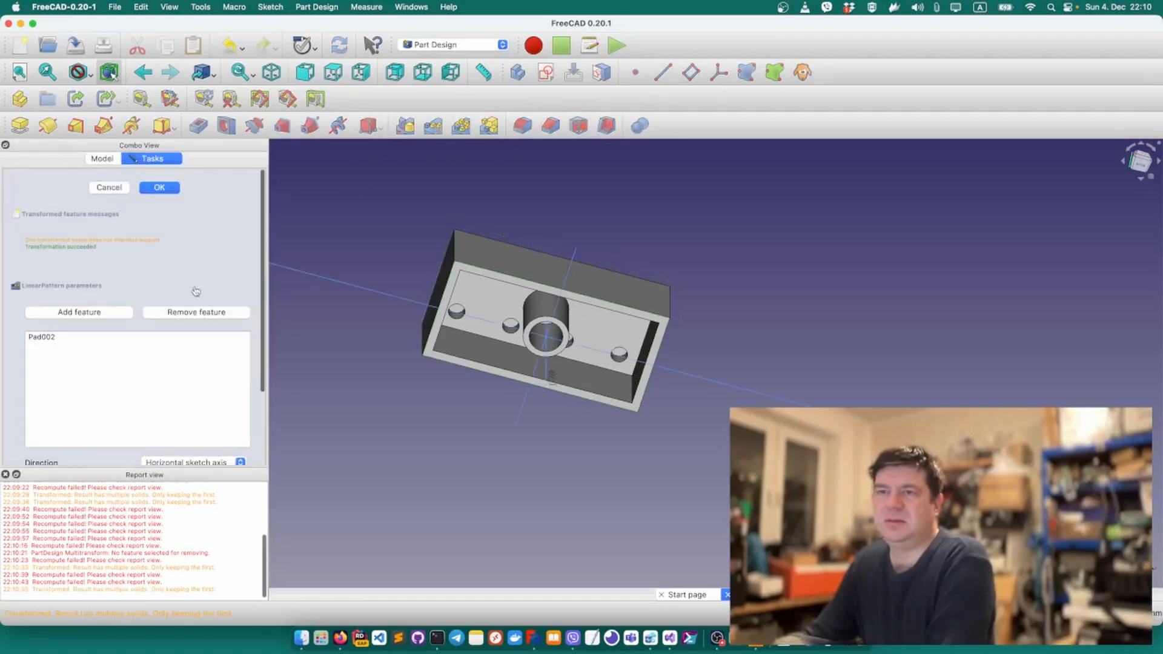
{"action": "scroll", "coordinate": [182, 303], "scroll_direction": "down", "scroll_amount": 3}
{"action": "left_click_drag", "start_coordinate": [194, 405], "coordinate": [76, 402]}
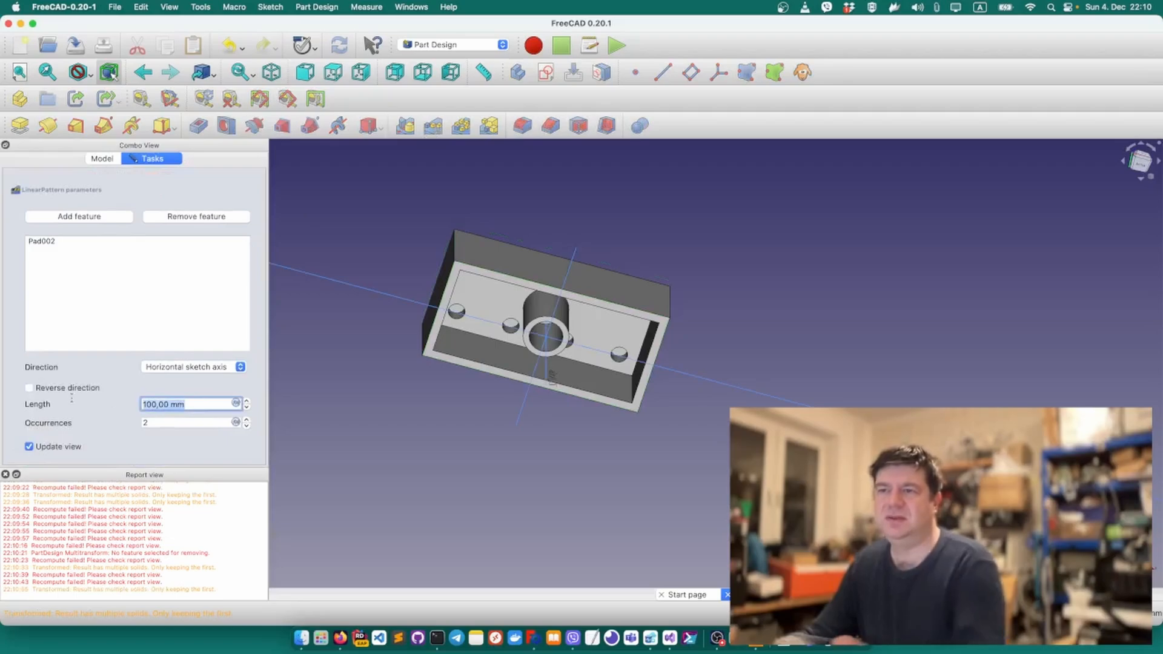
{"action": "type", "text": "8"}
{"action": "key", "text": "Tab"}
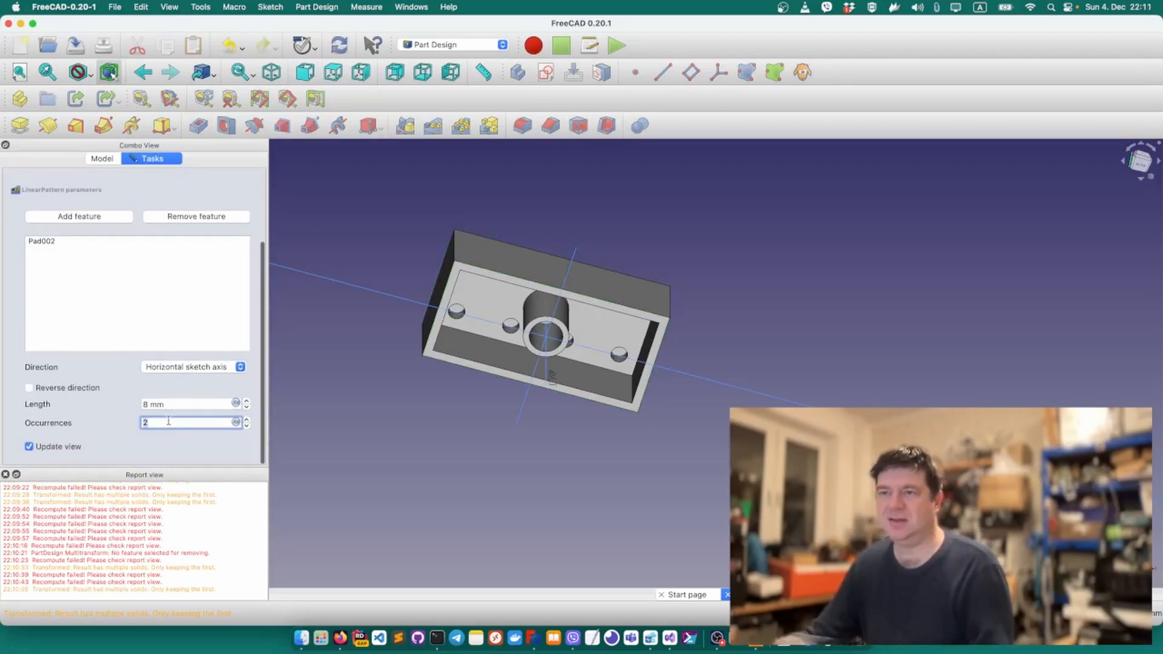
{"action": "type", "text": "1"}
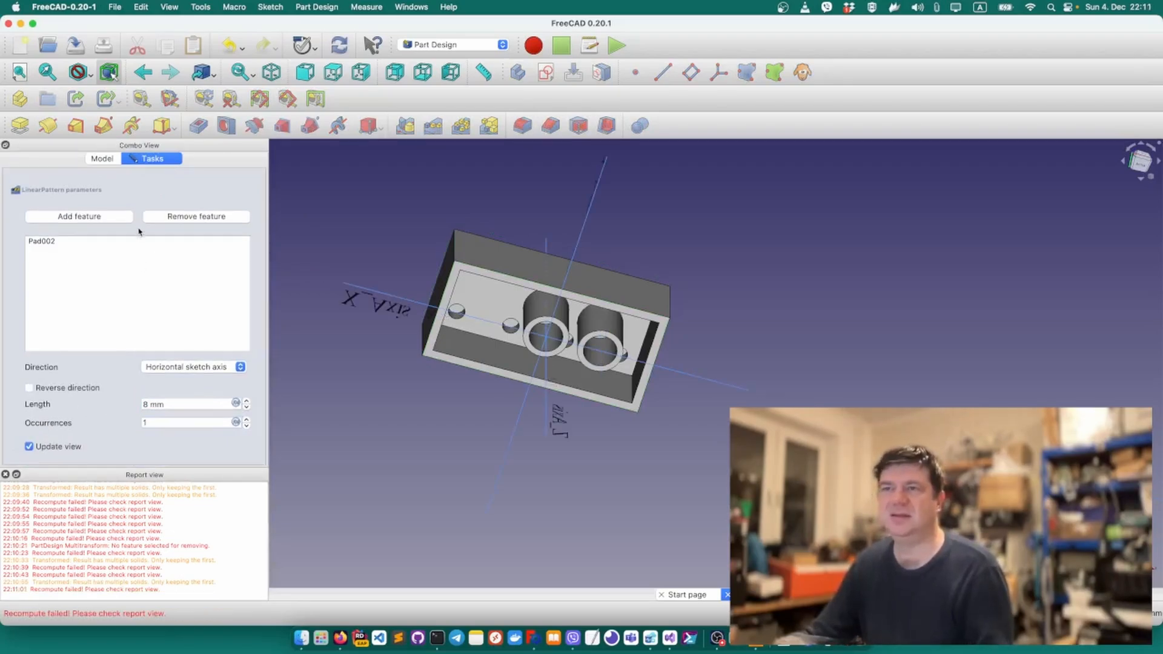
{"action": "scroll", "coordinate": [139, 230], "scroll_direction": "up", "scroll_amount": 3}
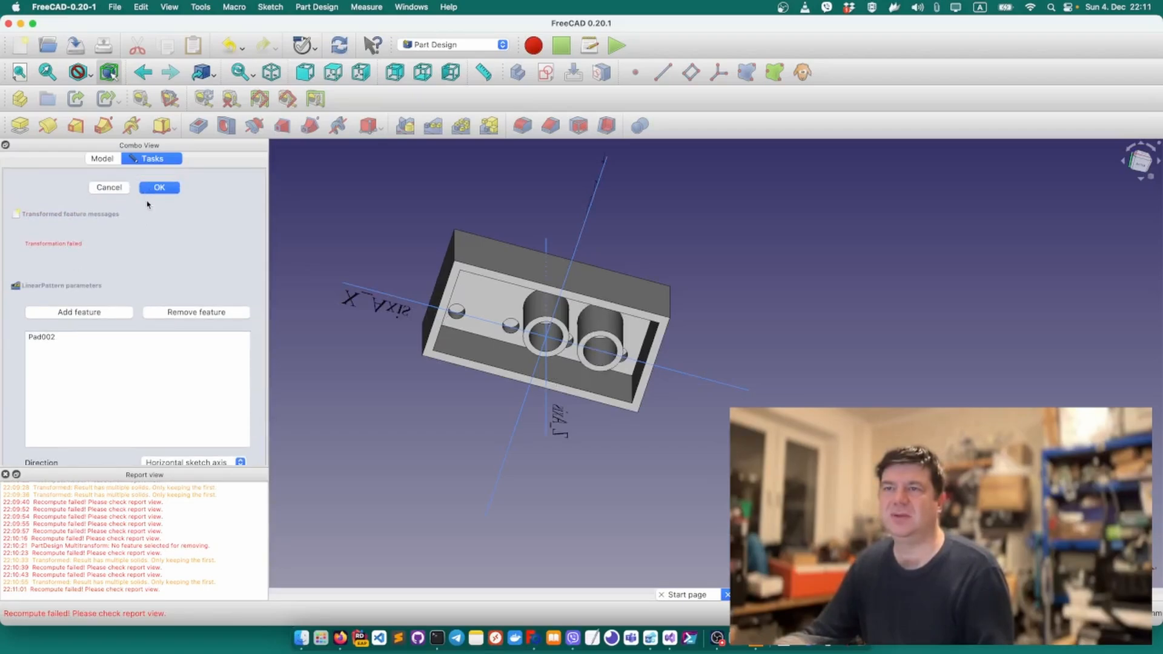
{"action": "left_click", "coordinate": [160, 188]}
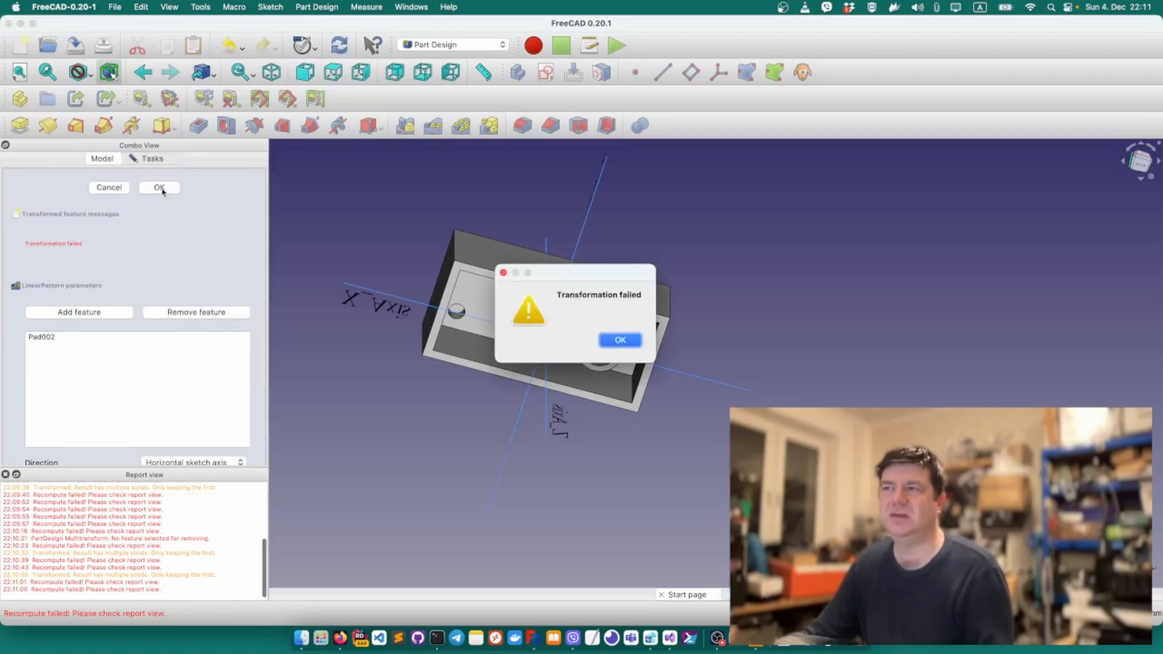
{"action": "left_click", "coordinate": [620, 340]}
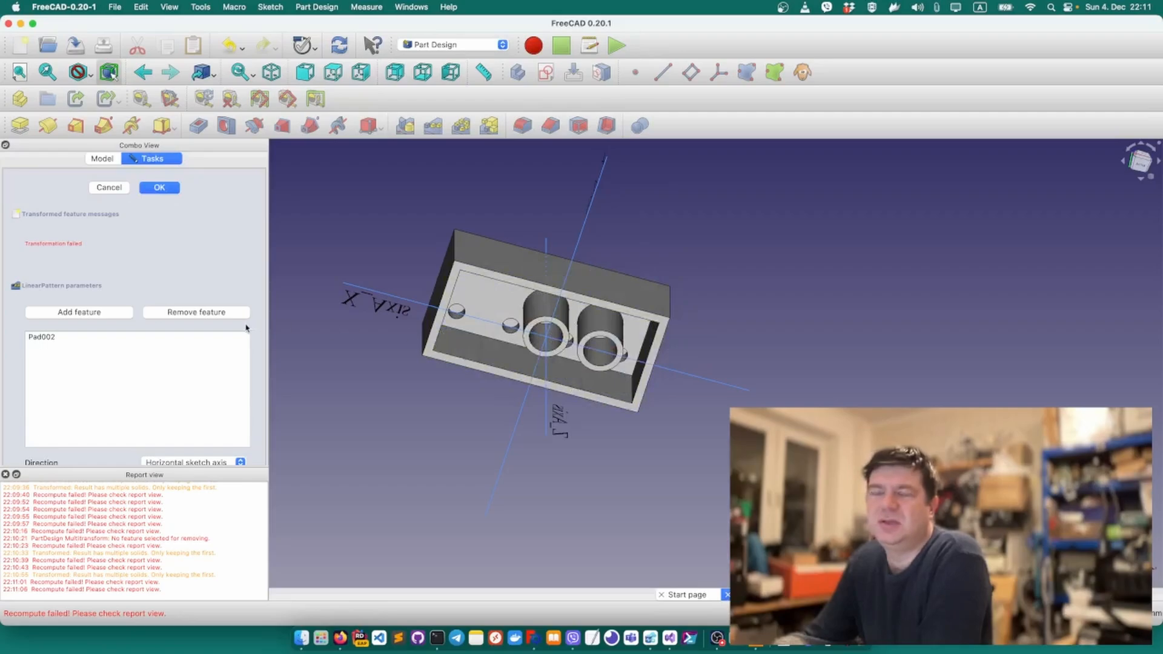
{"action": "scroll", "coordinate": [242, 327], "scroll_direction": "down", "scroll_amount": 3}
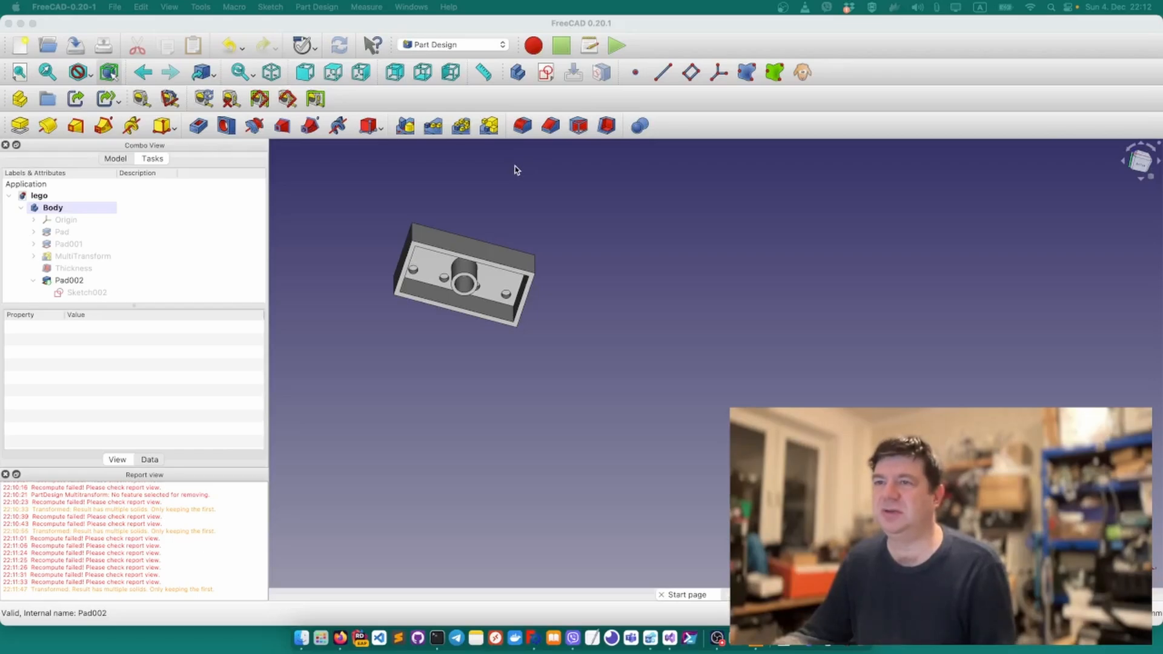
Start a multi-transform of Pad002 and add a linear pattern along the horizontal sketch axis with 8 mm length and 2 occurrences.
{"action": "left_click", "coordinate": [69, 280]}
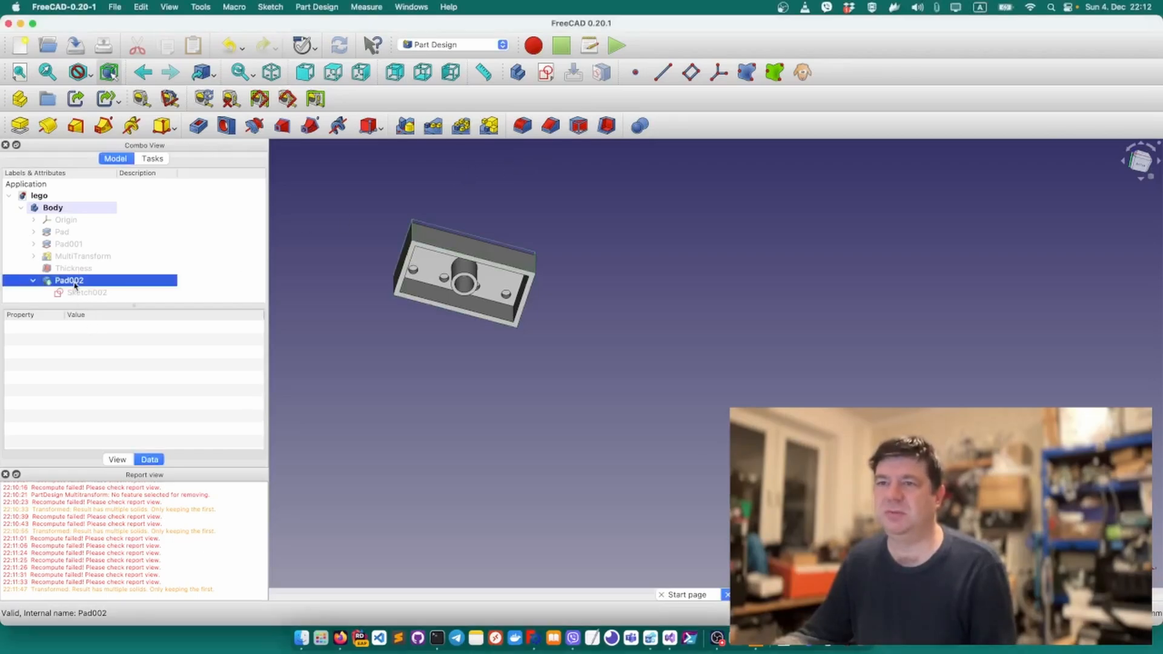
{"action": "left_click", "coordinate": [490, 126]}
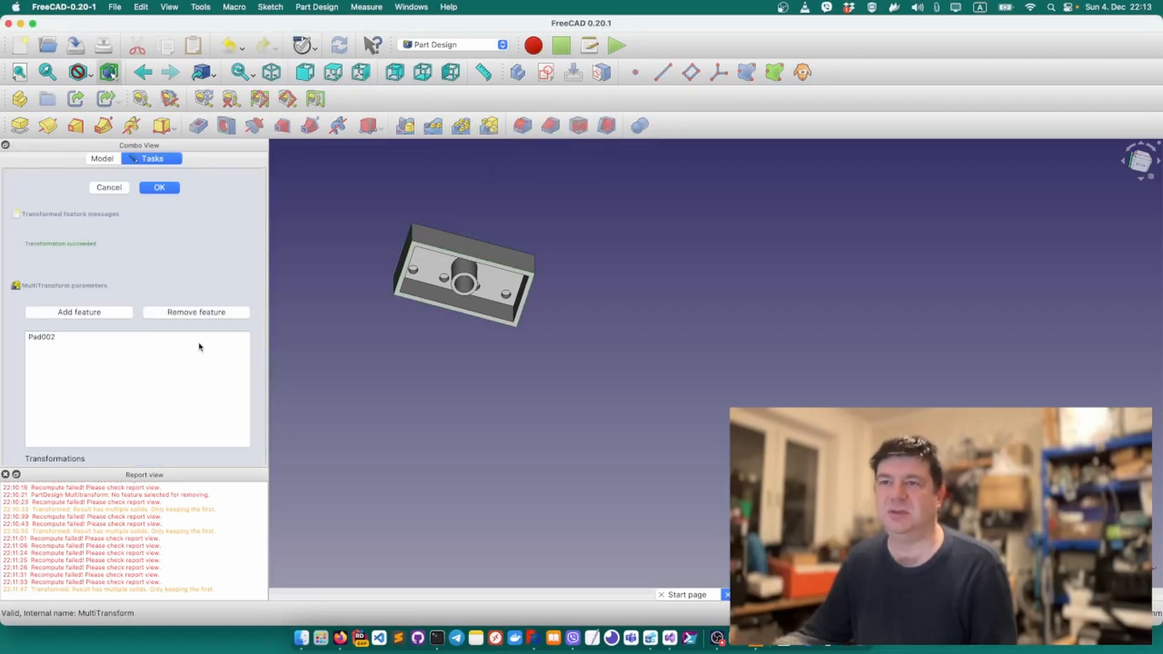
{"action": "right_click", "coordinate": [85, 400]}
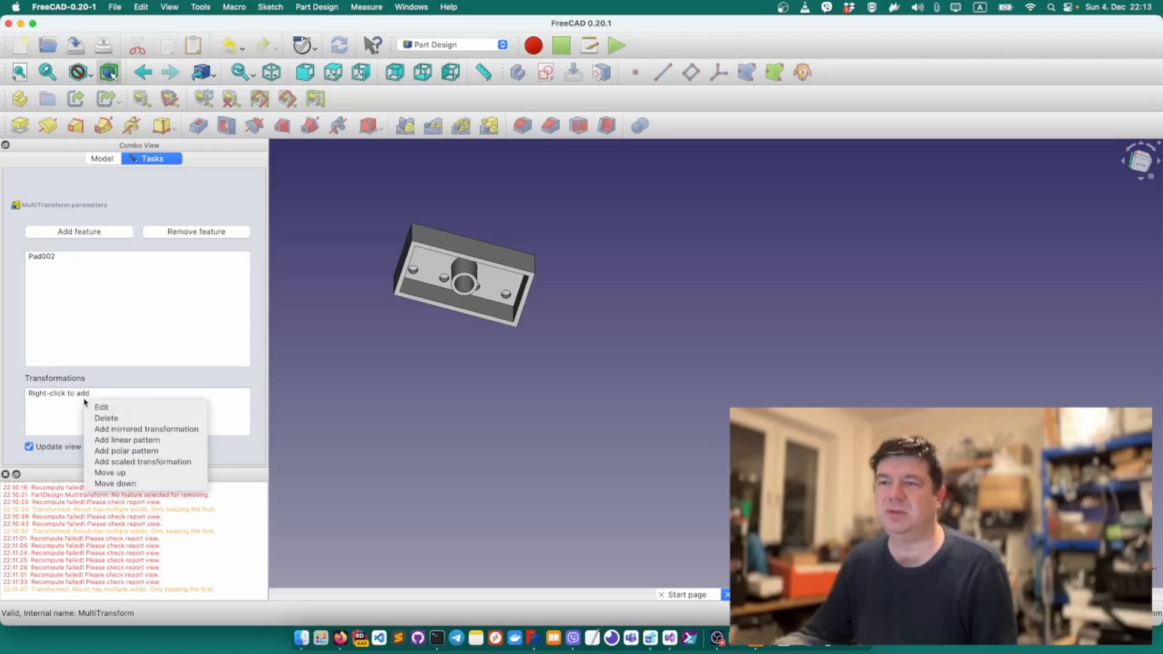
{"action": "left_click", "coordinate": [127, 440]}
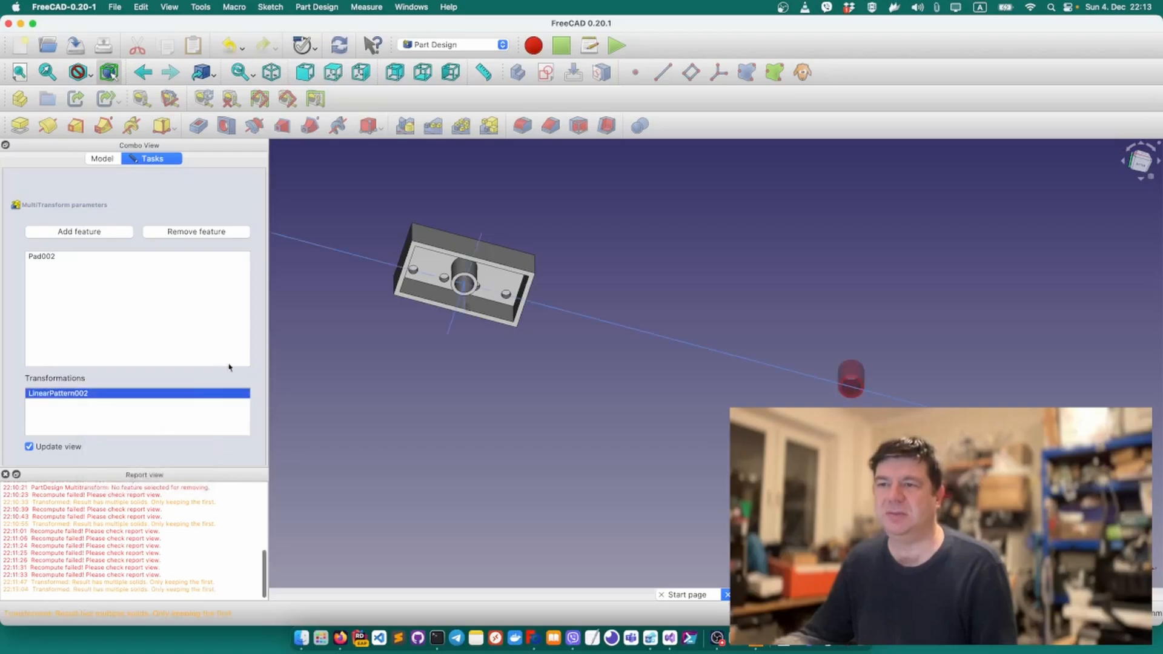
{"action": "scroll", "coordinate": [215, 347], "scroll_direction": "down", "scroll_amount": 5}
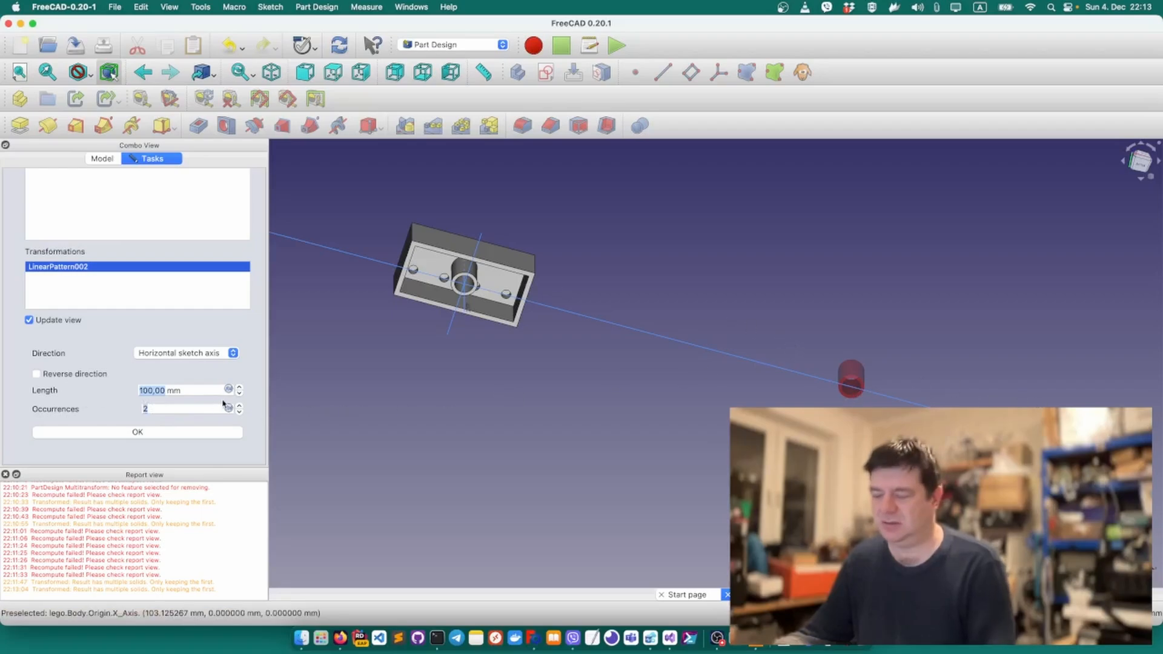
{"action": "left_click", "coordinate": [193, 390]}
{"action": "type", "text": "8"}
{"action": "key", "text": "Return"}
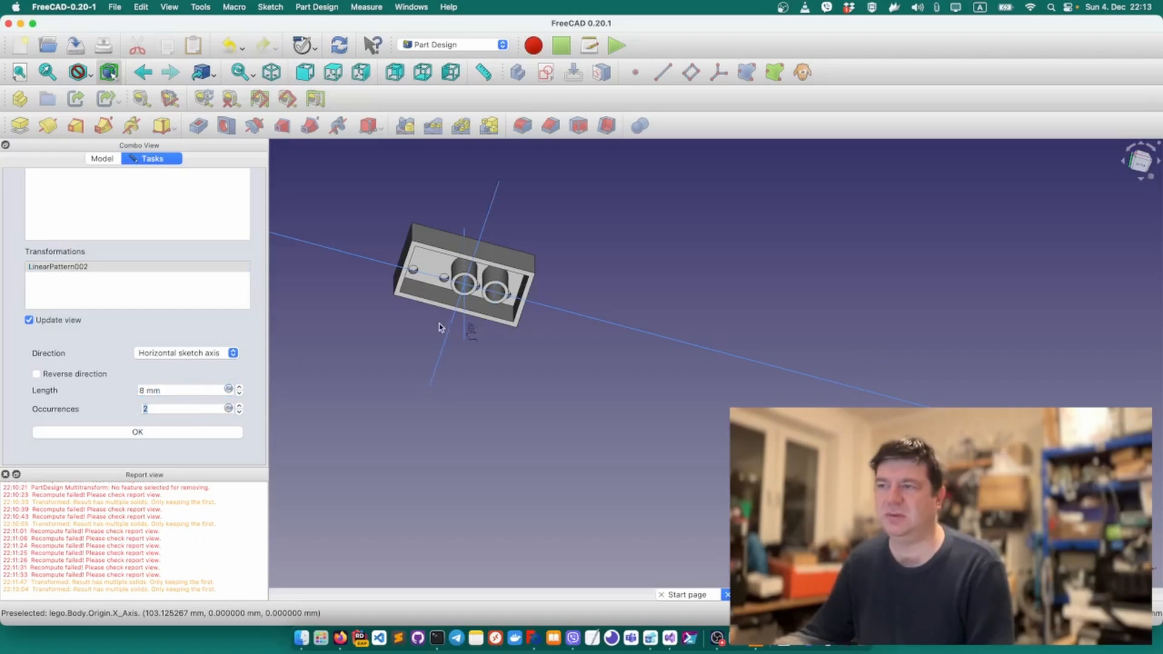
{"action": "left_click", "coordinate": [138, 432]}
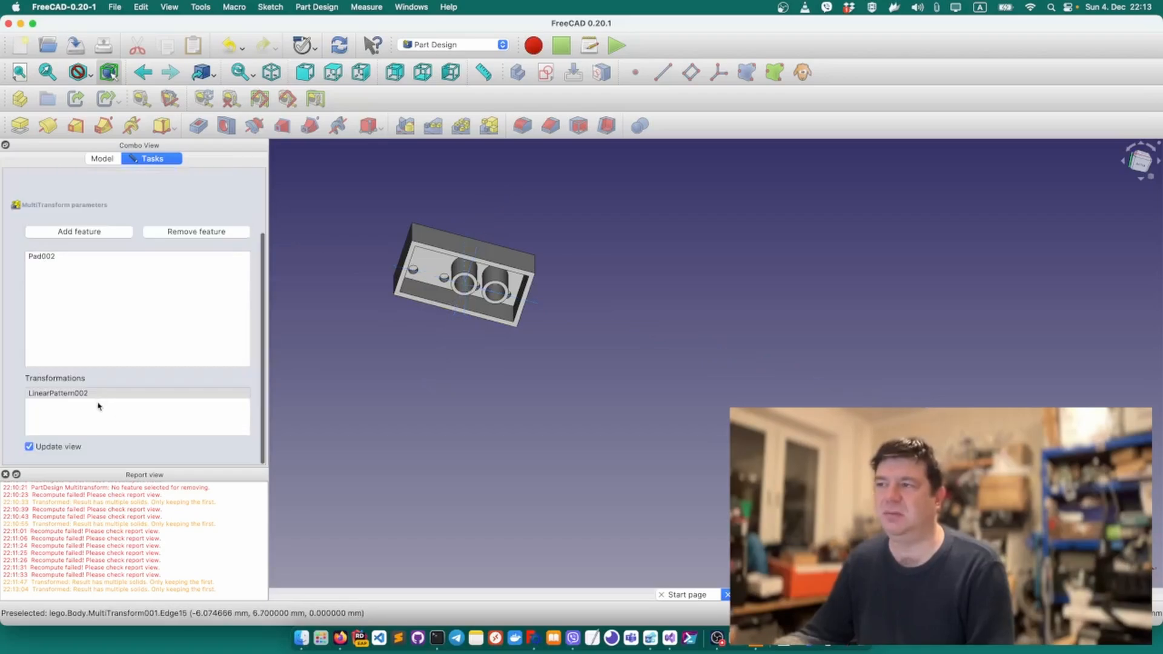
Add a second linear pattern in the reversed horizontal direction with 8 mm length and 2 occurrences, and apply the multi-transform.
{"action": "right_click", "coordinate": [94, 409]}
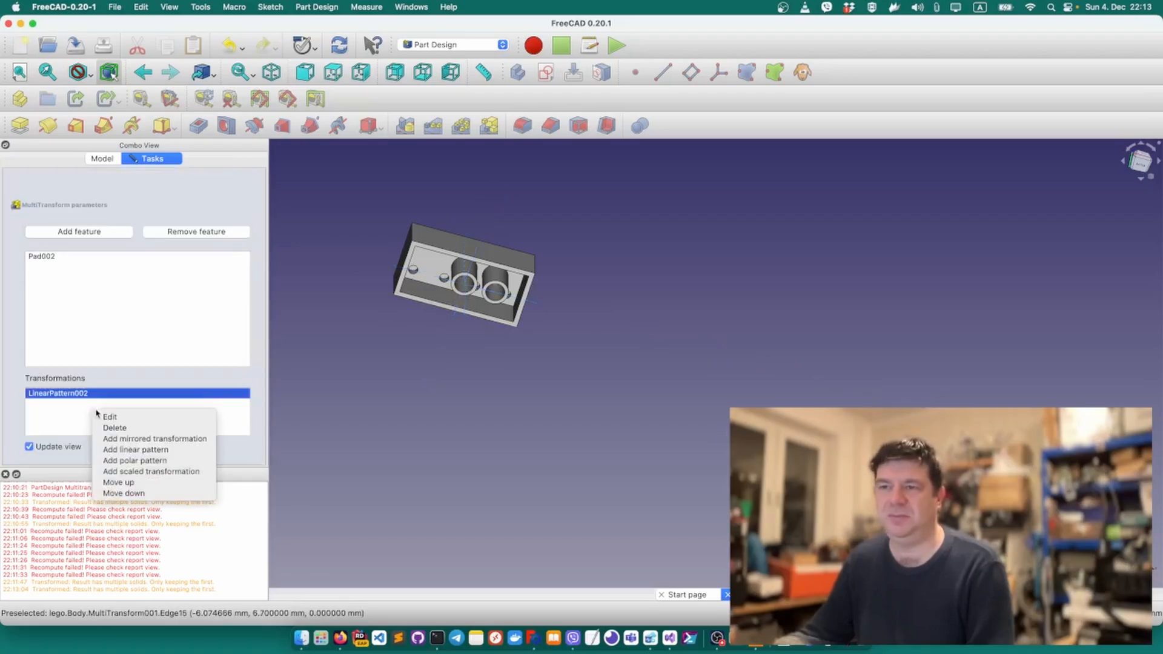
{"action": "left_click", "coordinate": [159, 450]}
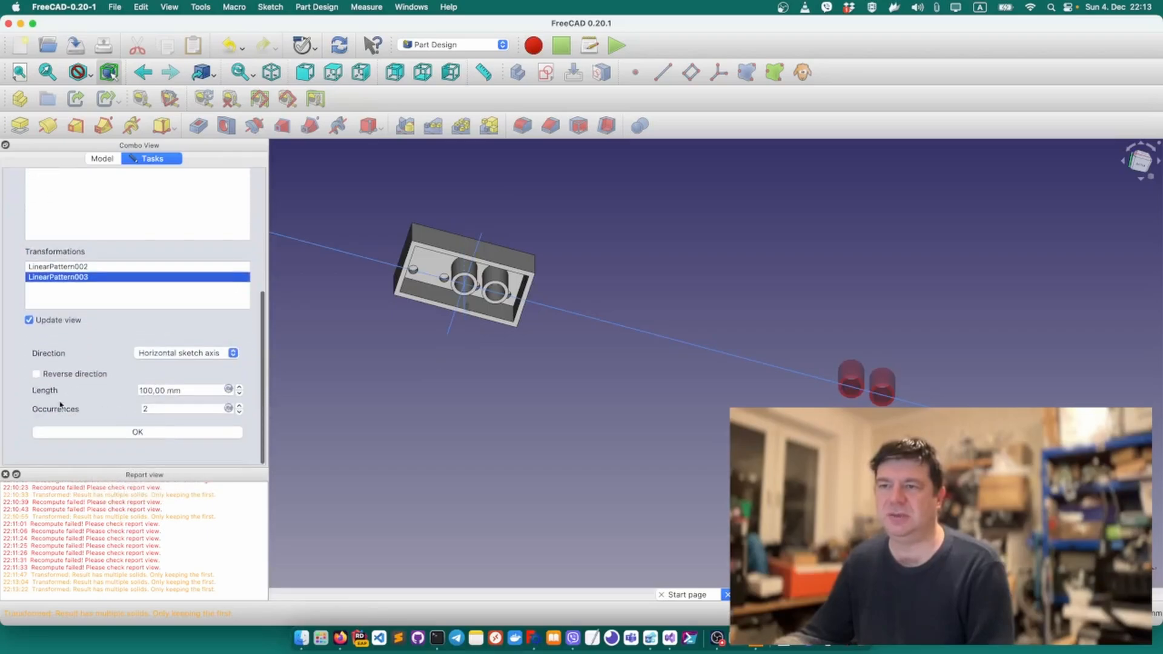
{"action": "left_click", "coordinate": [37, 375]}
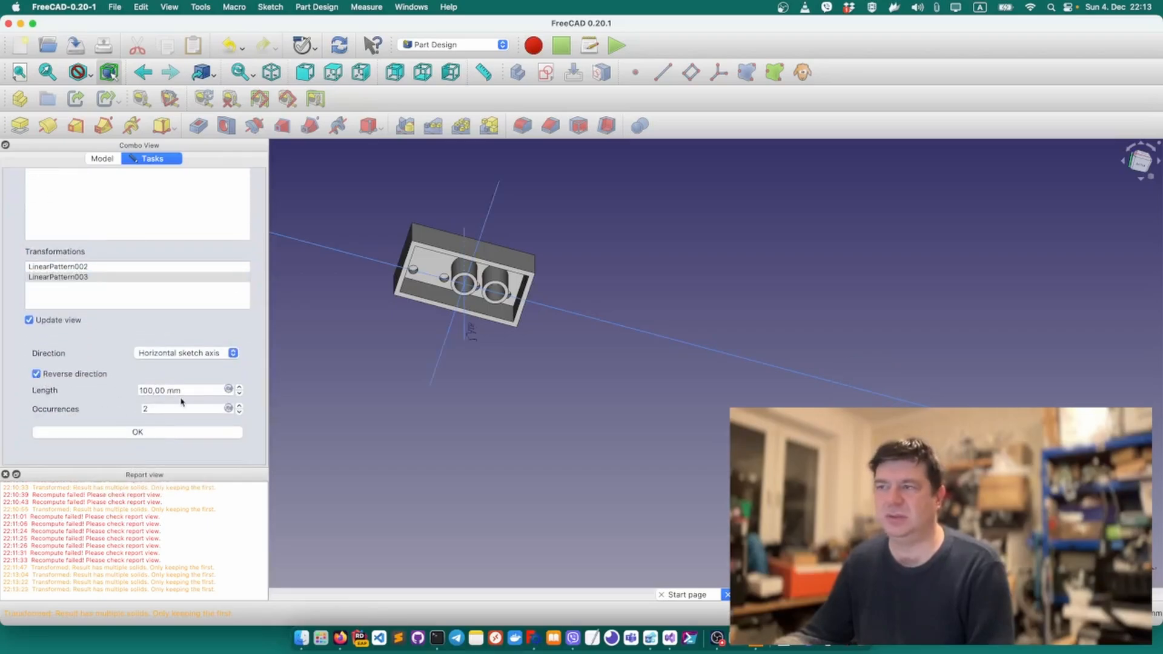
{"action": "scroll", "coordinate": [184, 399], "scroll_direction": "down", "scroll_amount": 5}
{"action": "left_click", "coordinate": [201, 393]}
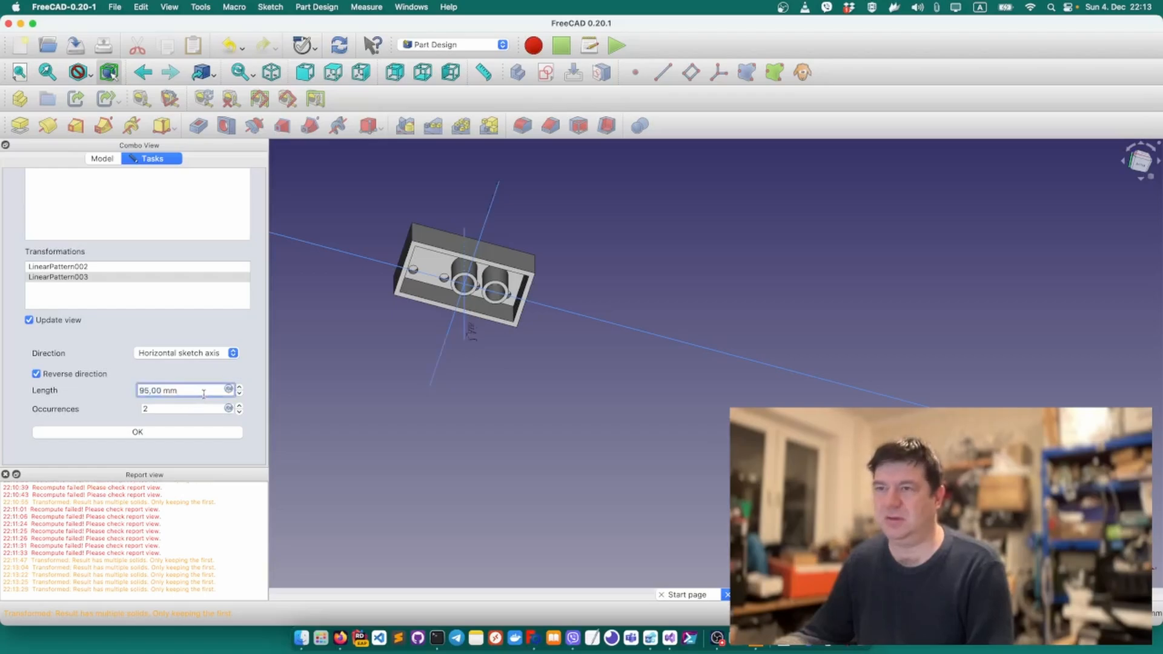
{"action": "left_click_drag", "start_coordinate": [201, 393], "coordinate": [44, 390]}
{"action": "type", "text": "8"}
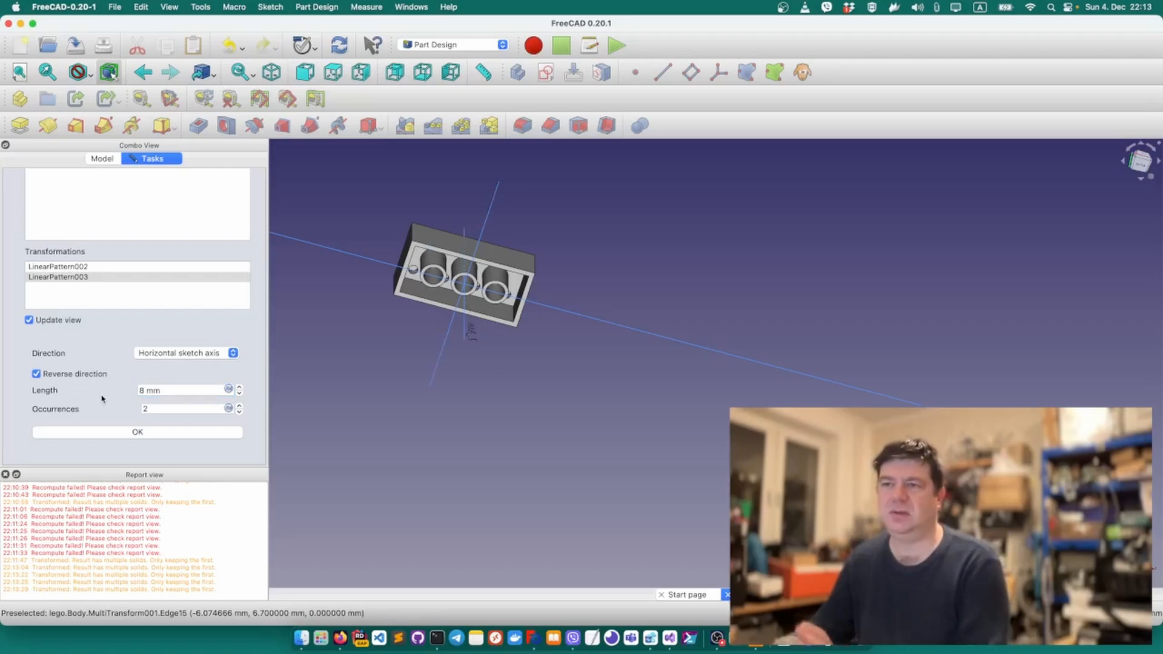
{"action": "left_click", "coordinate": [121, 431]}
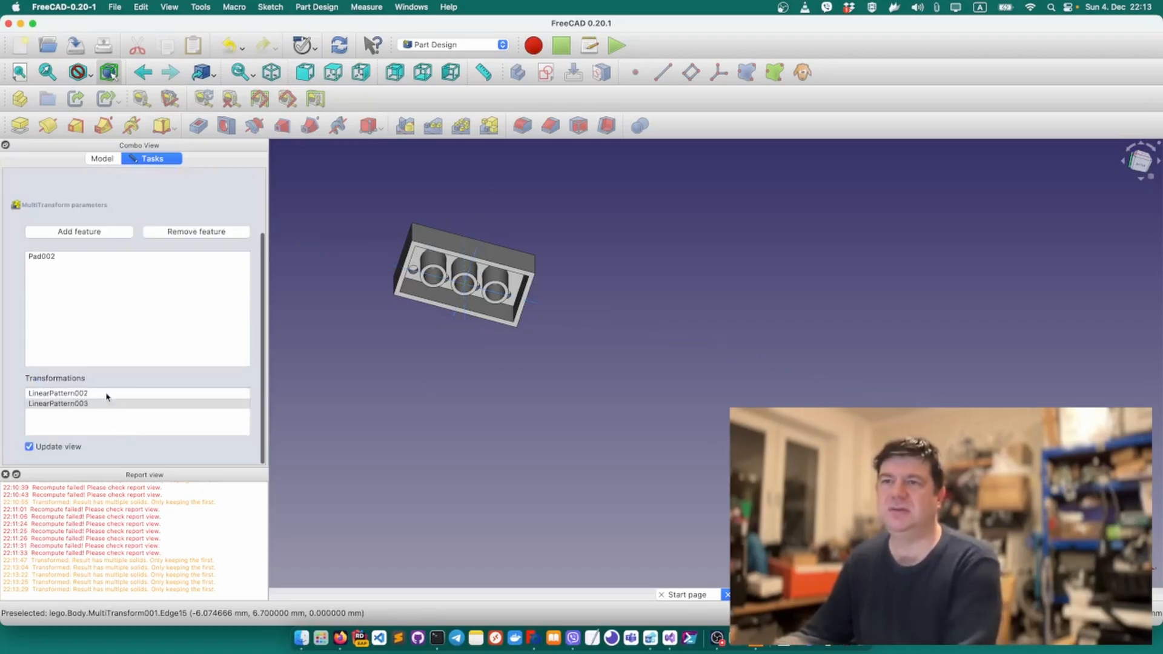
{"action": "scroll", "coordinate": [109, 357], "scroll_direction": "up", "scroll_amount": 3}
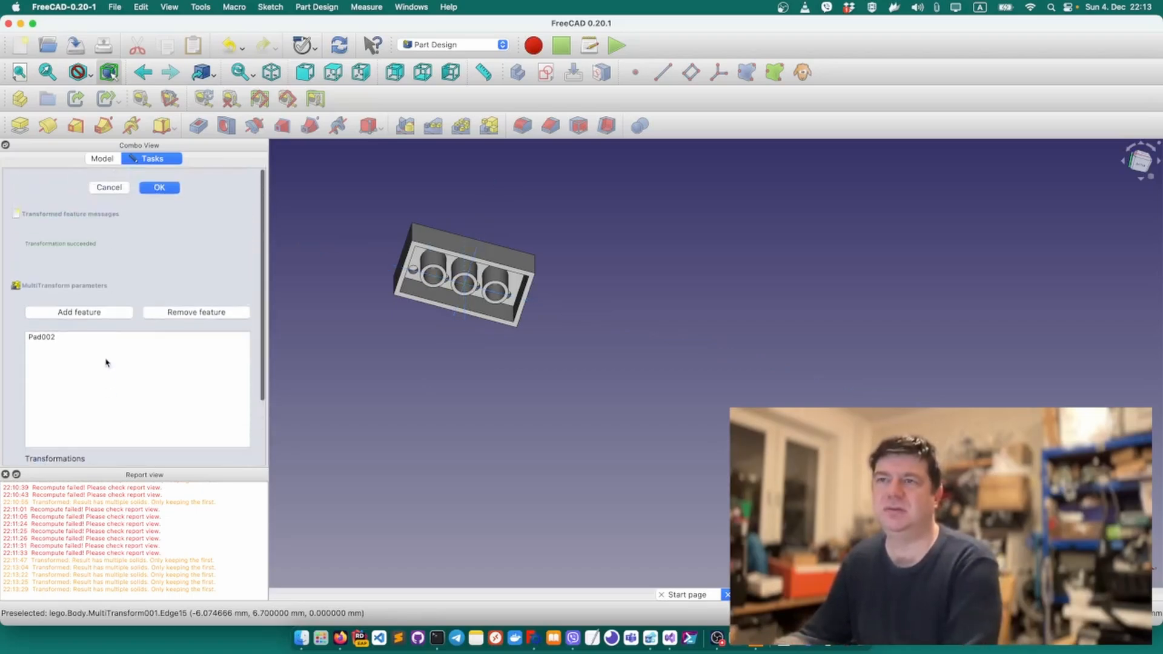
{"action": "left_click", "coordinate": [159, 187]}
Inspect the studs on the brick's top and the tubes on its underside.
{"action": "scroll", "coordinate": [446, 276], "scroll_direction": "up", "scroll_amount": 5}
{"action": "scroll", "coordinate": [445, 276], "scroll_direction": "up", "scroll_amount": 1}
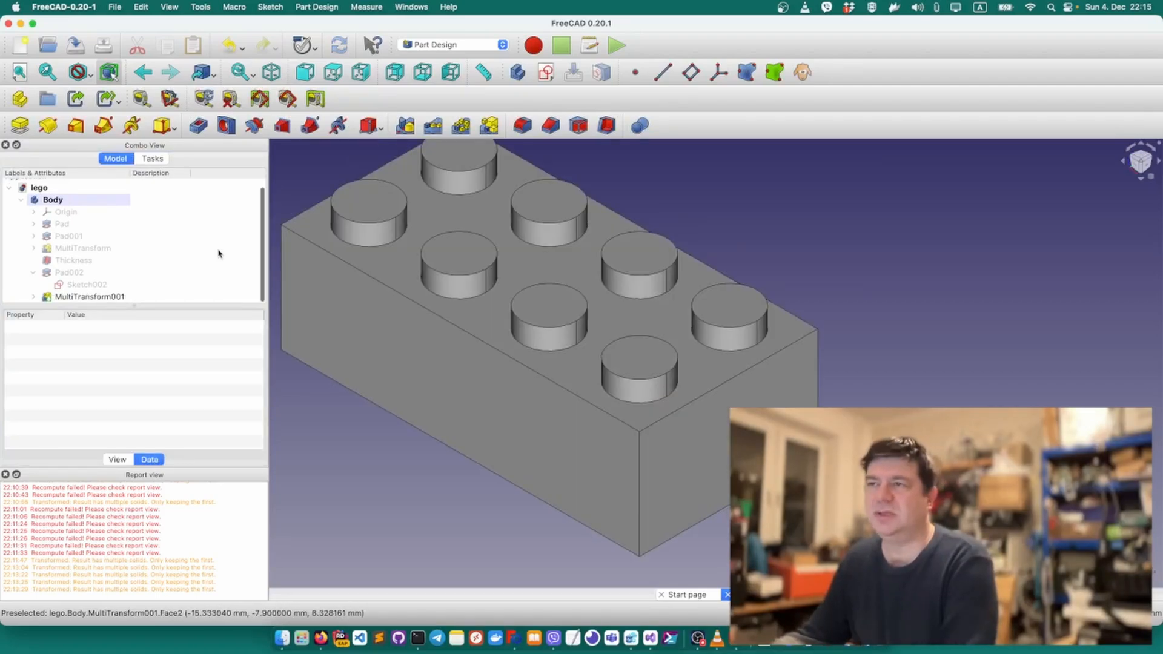
{"action": "scroll", "coordinate": [460, 268], "scroll_direction": "down", "scroll_amount": 5}
{"action": "middle_click_drag", "start_coordinate": [398, 385], "coordinate": [361, 206]}
{"action": "right_click", "coordinate": [379, 340]}
{"action": "left_click", "coordinate": [310, 333]}
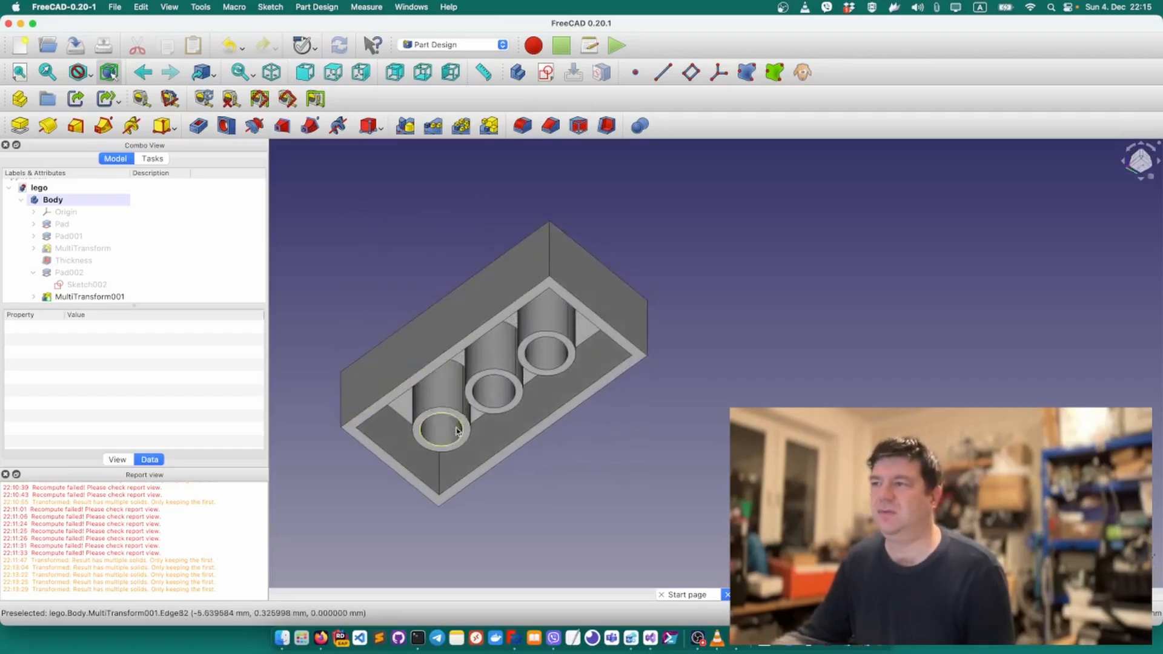
{"action": "scroll", "coordinate": [445, 431], "scroll_direction": "up", "scroll_amount": 5}
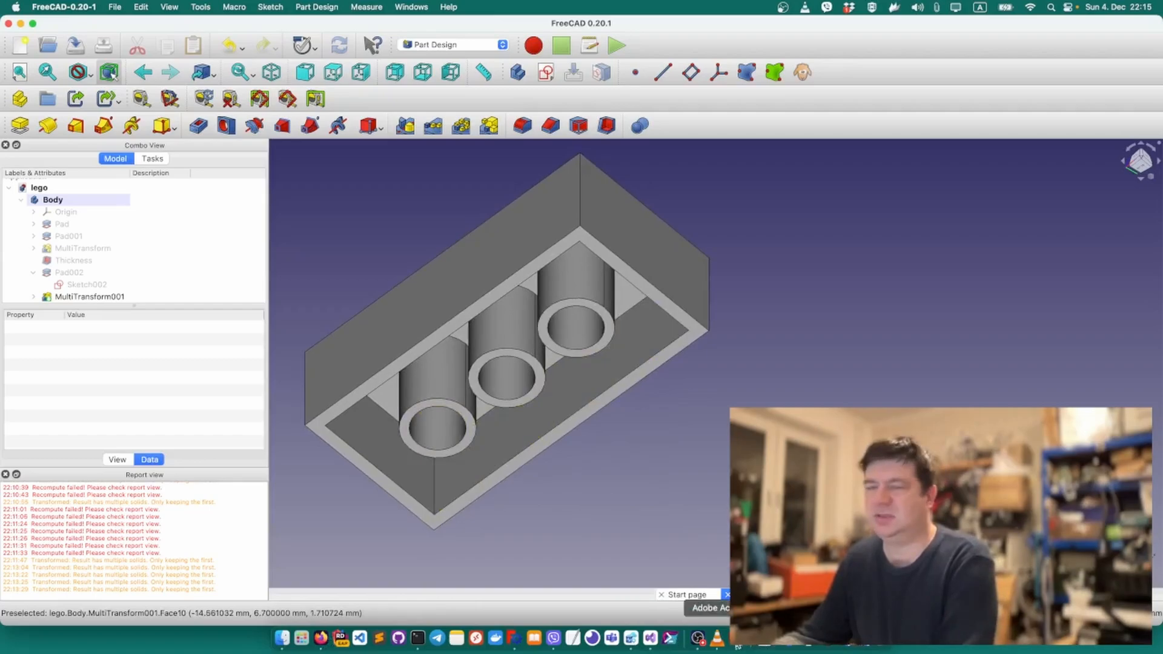
Switch to the brick dimensions PDF in Acrobat Reader and examine the underside view's dimensions at 125% zoom.
{"action": "left_click", "coordinate": [758, 638]}
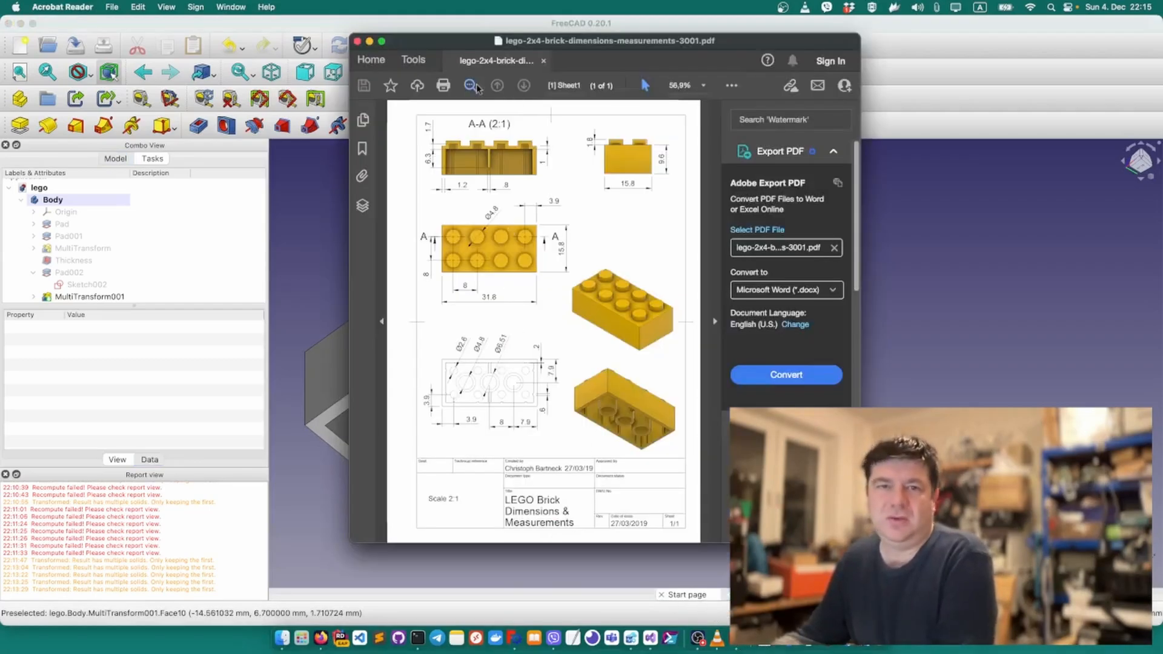
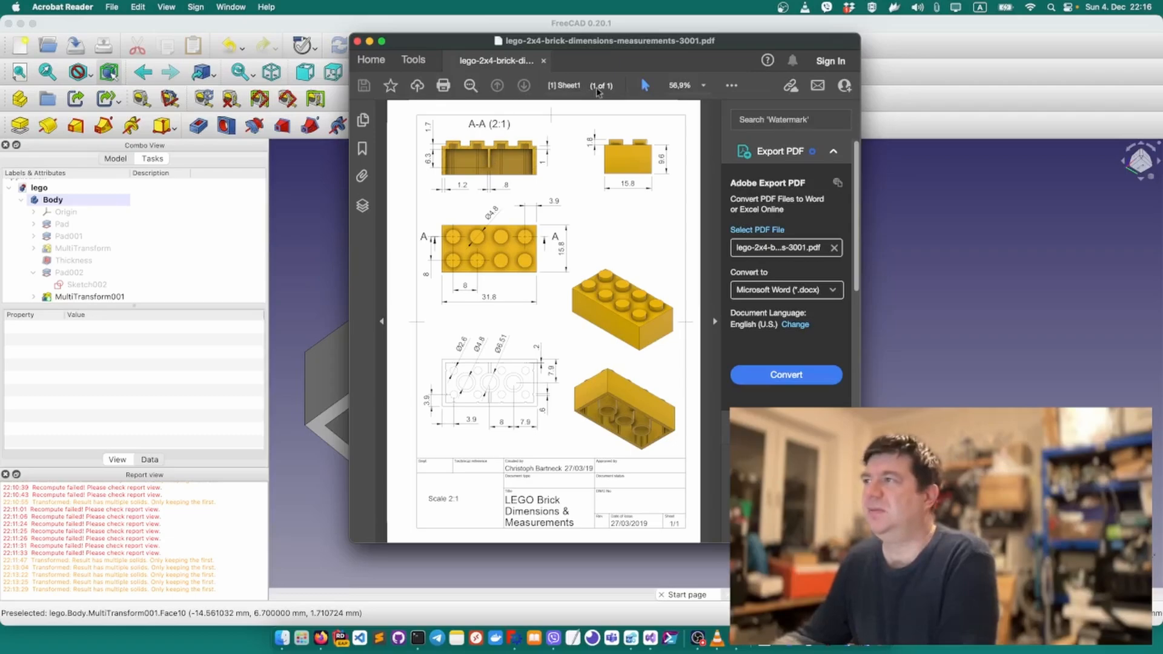
{"action": "left_click", "coordinate": [702, 88]}
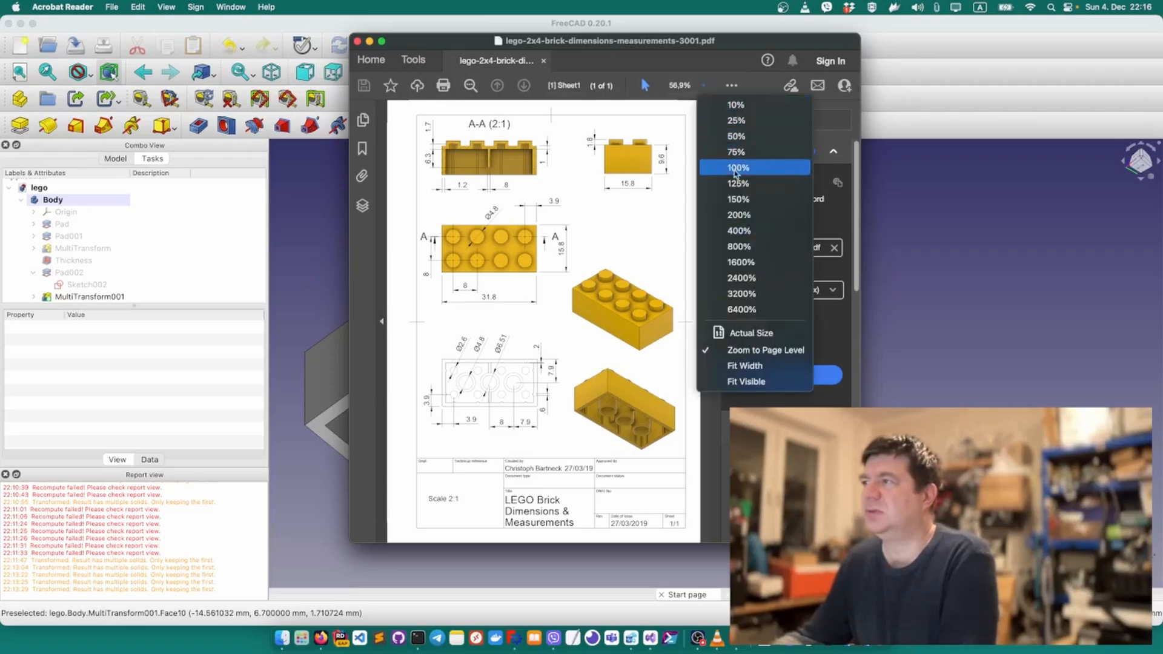
{"action": "left_click", "coordinate": [729, 182]}
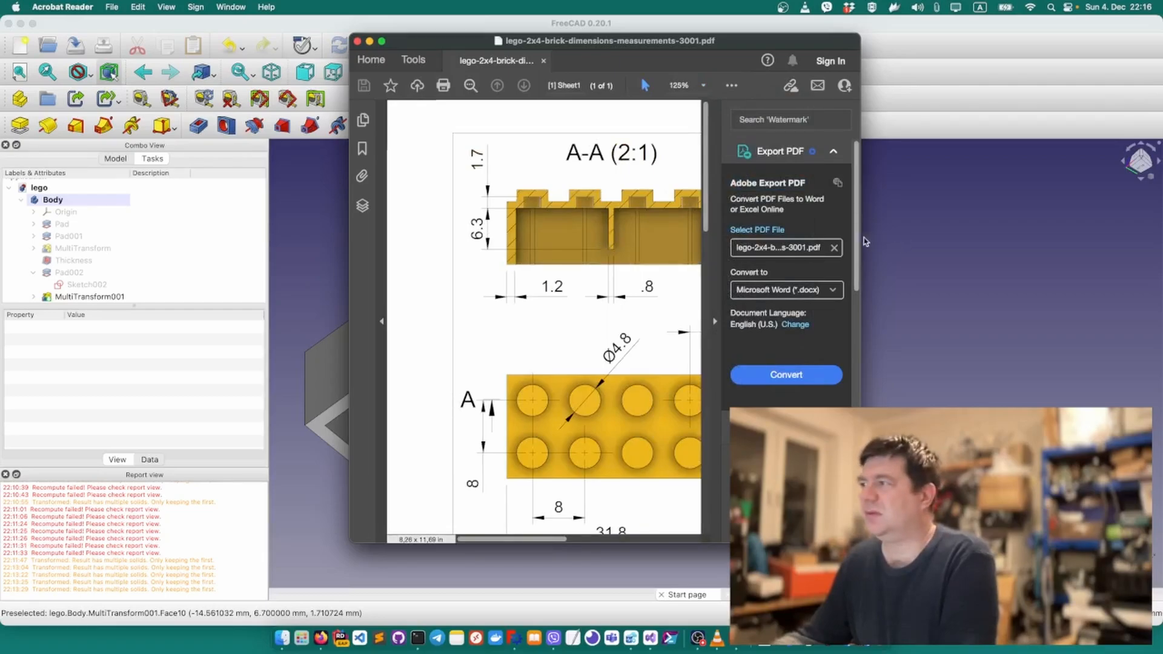
{"action": "left_click_drag", "start_coordinate": [862, 238], "coordinate": [1097, 238]}
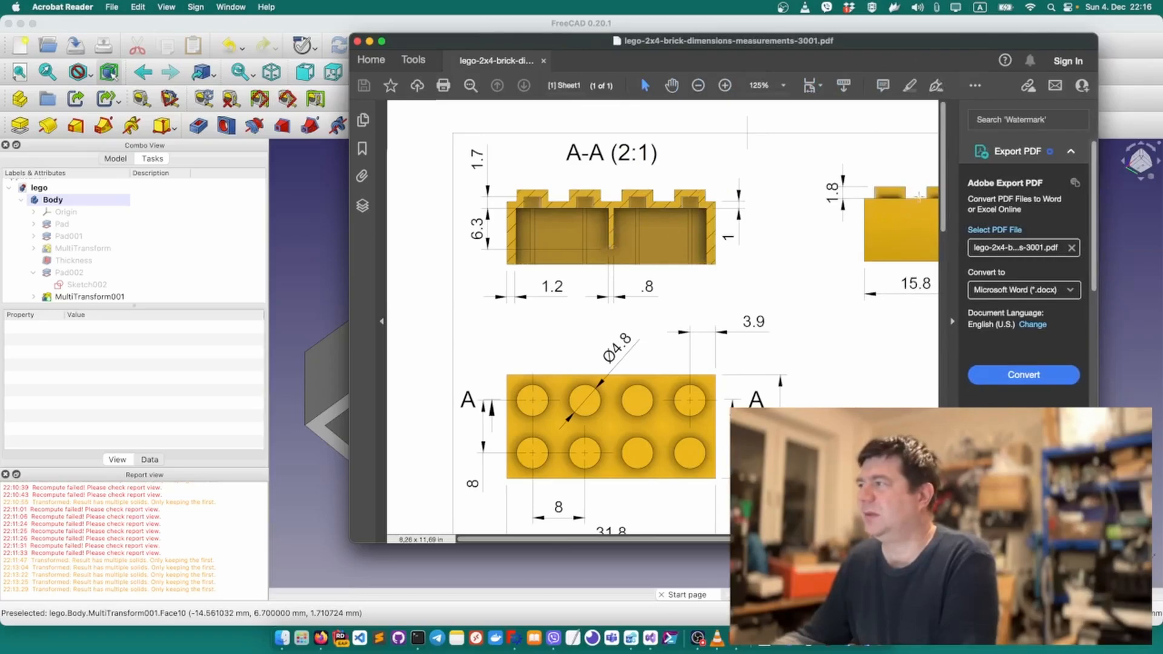
{"action": "mouse_move", "coordinate": [945, 179]}
{"action": "left_mouse_down"}
{"action": "mouse_move", "coordinate": [935, 388]}
{"action": "mouse_move", "coordinate": [921, 392]}
{"action": "left_mouse_up"}
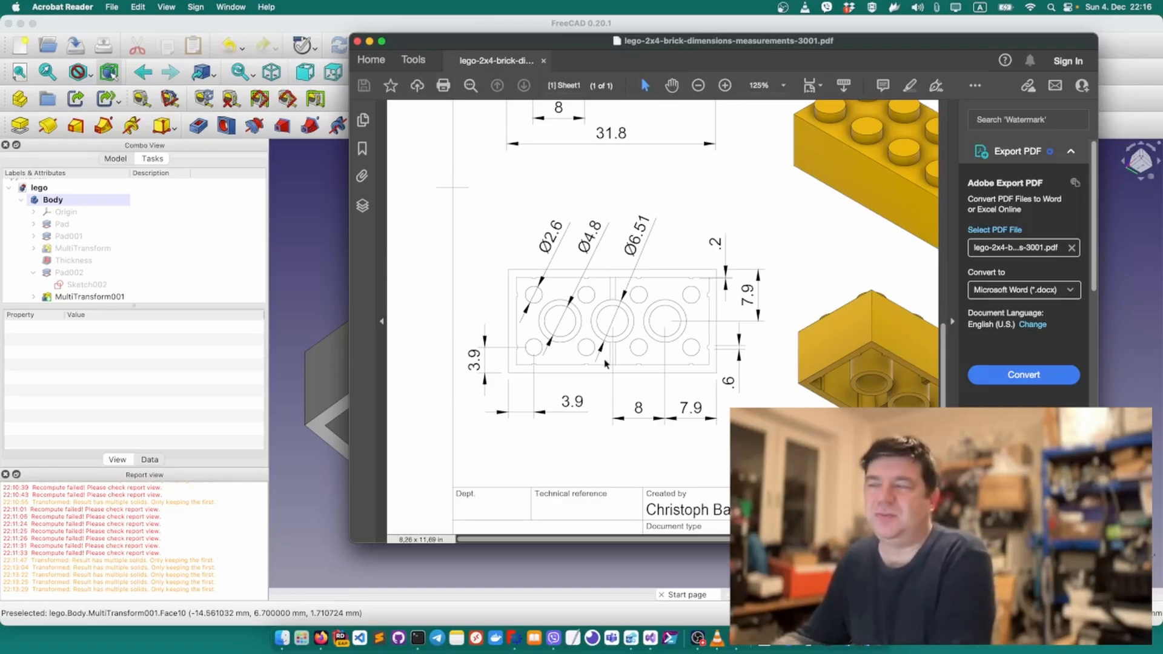
Switch back to FreeCAD and start a new sketch on the brick's inner ceiling face between the tubes.
{"action": "left_click", "coordinate": [305, 29]}
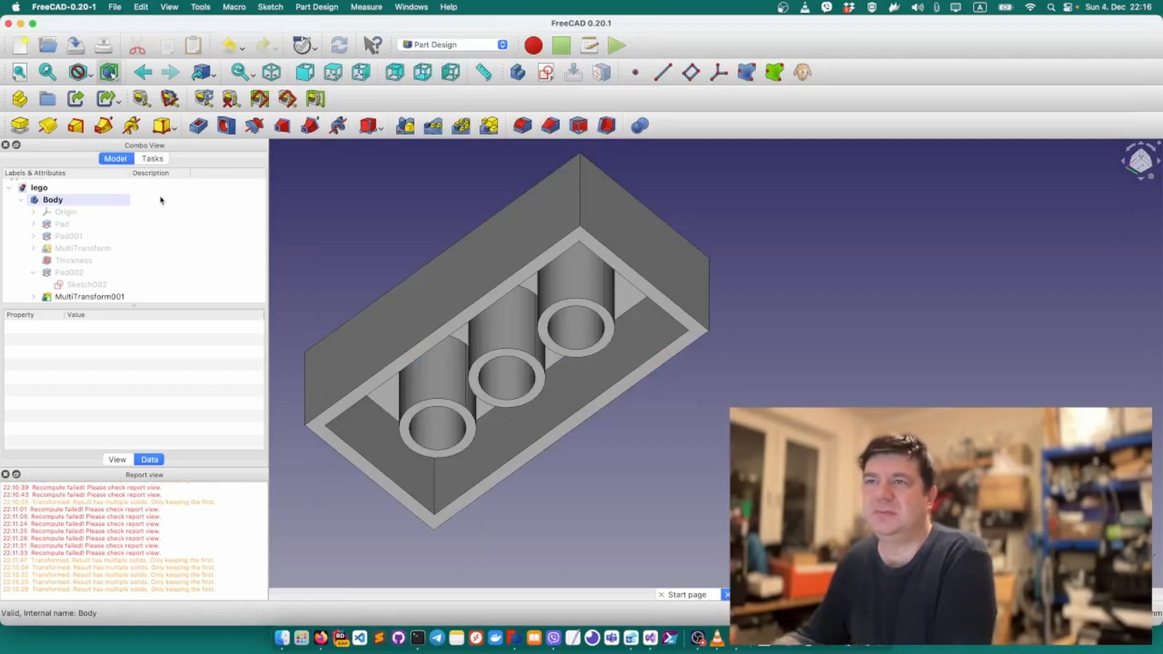
{"action": "left_click", "coordinate": [92, 297]}
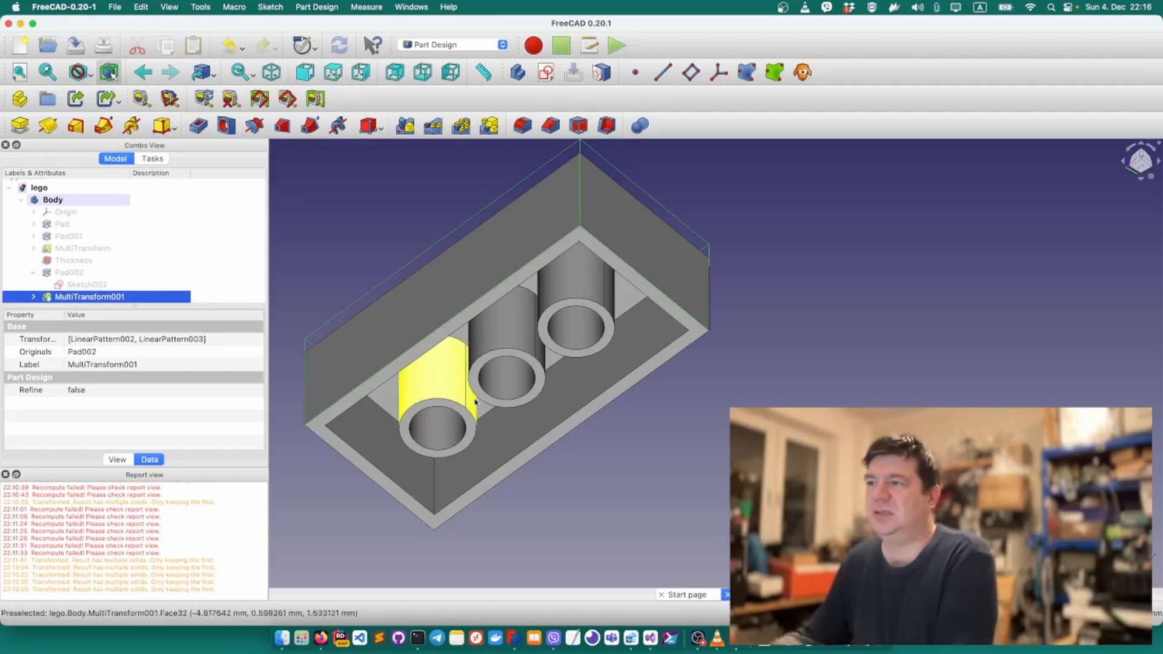
{"action": "left_click", "coordinate": [463, 337]}
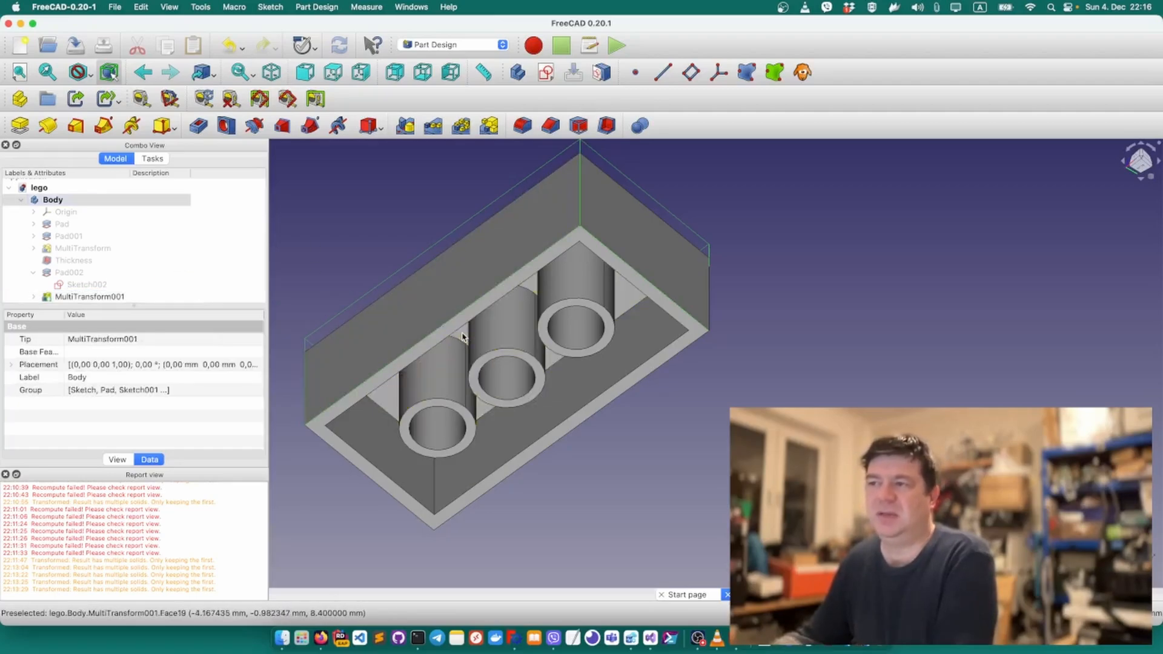
{"action": "left_click", "coordinate": [532, 290]}
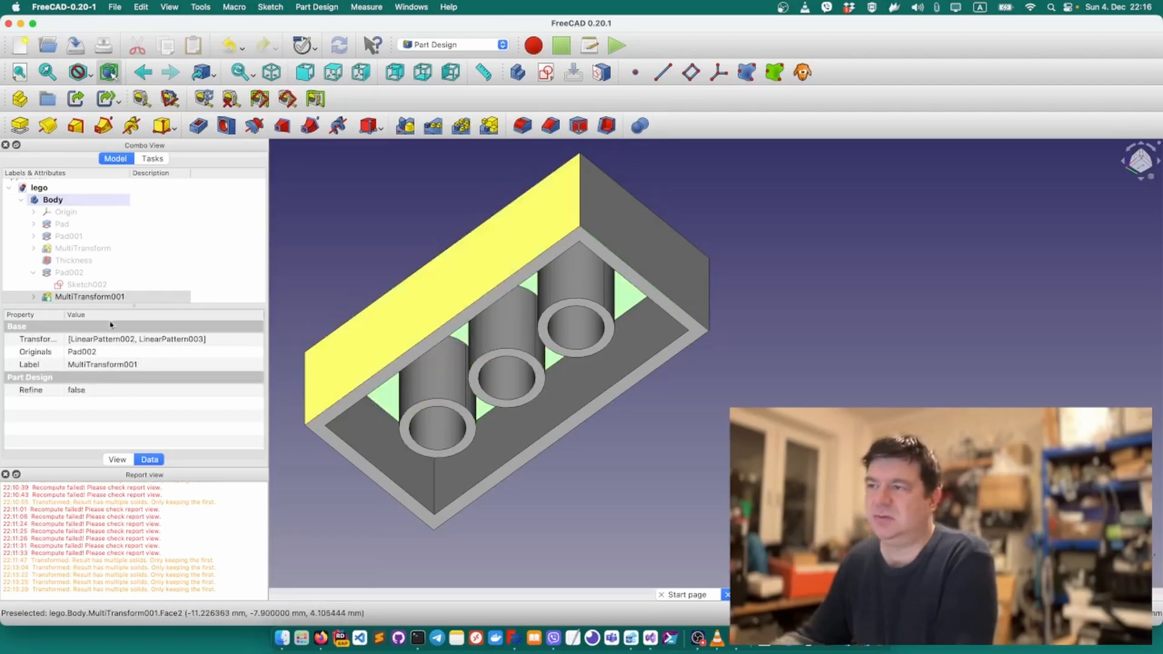
{"action": "left_click", "coordinate": [547, 72]}
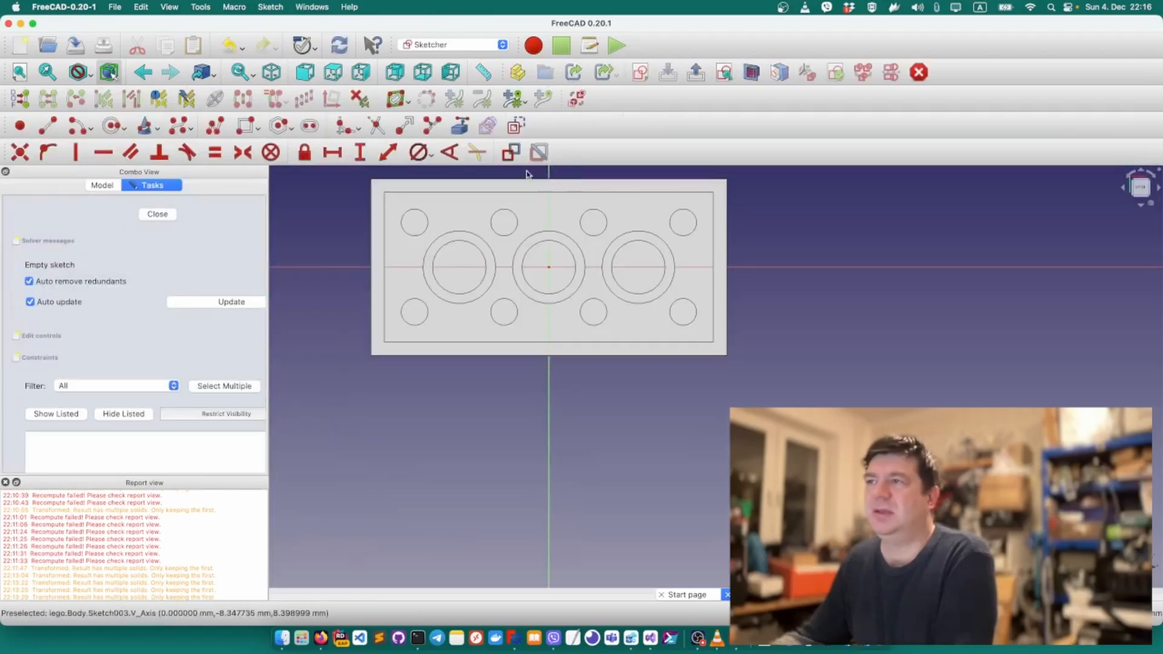
Reference the middle tube's outer circle and the two long inner wall edges as external geometry, and hide MultiTransform001.
{"action": "left_click", "coordinate": [461, 127]}
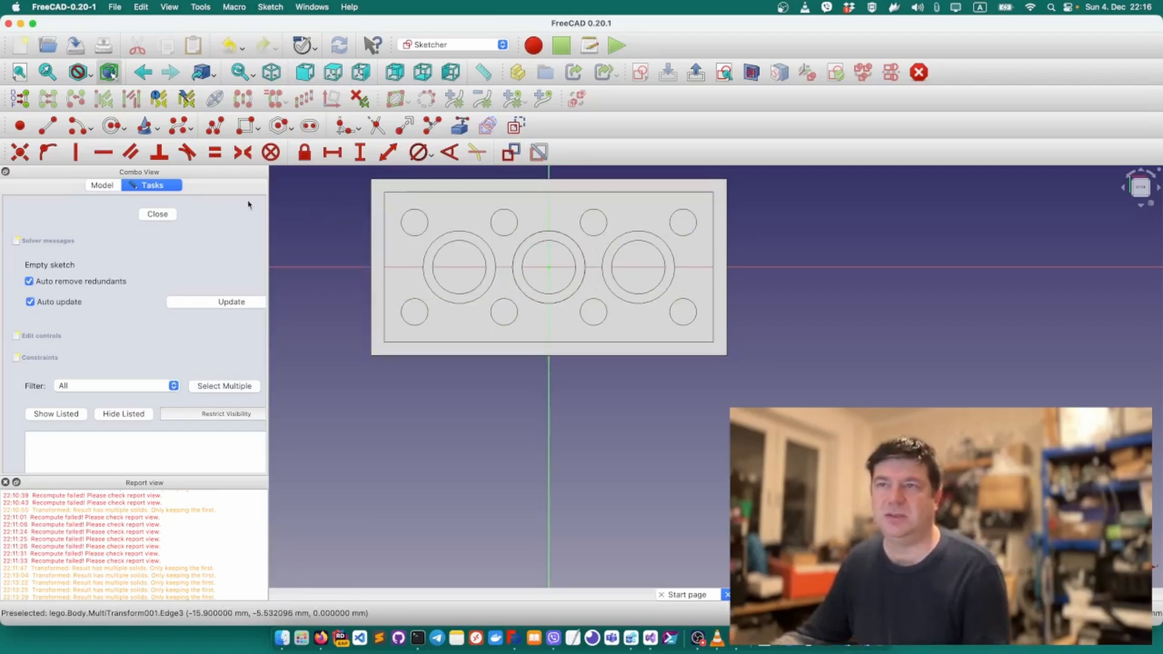
{"action": "left_click", "coordinate": [95, 185]}
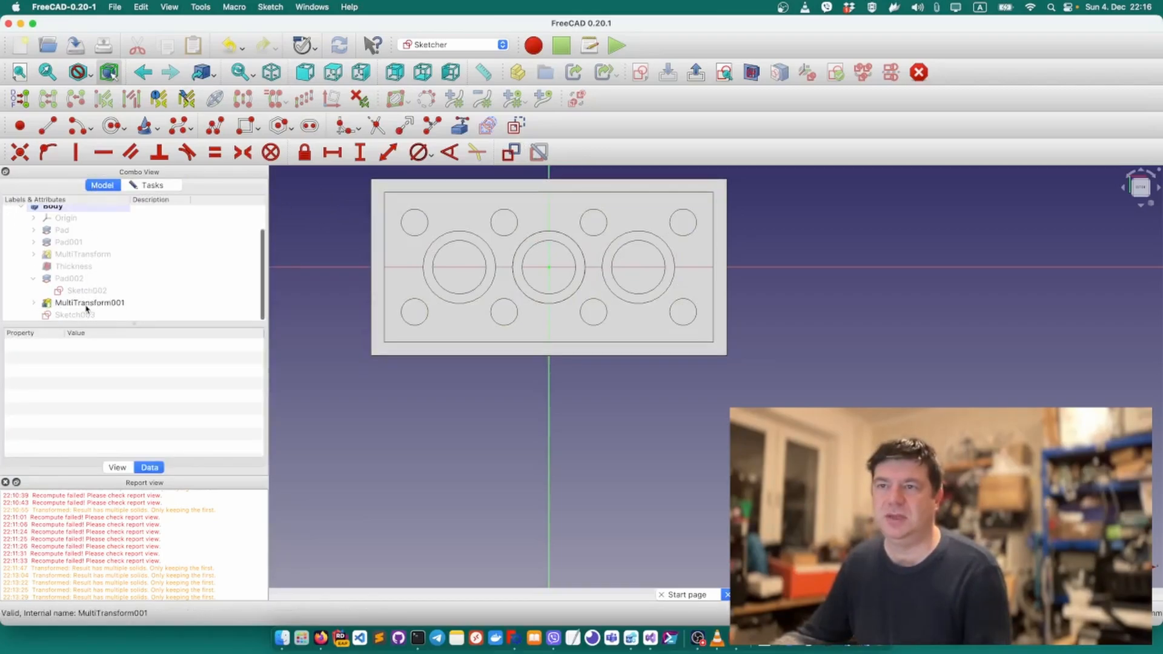
{"action": "left_click", "coordinate": [88, 302]}
{"action": "key", "text": "space"}
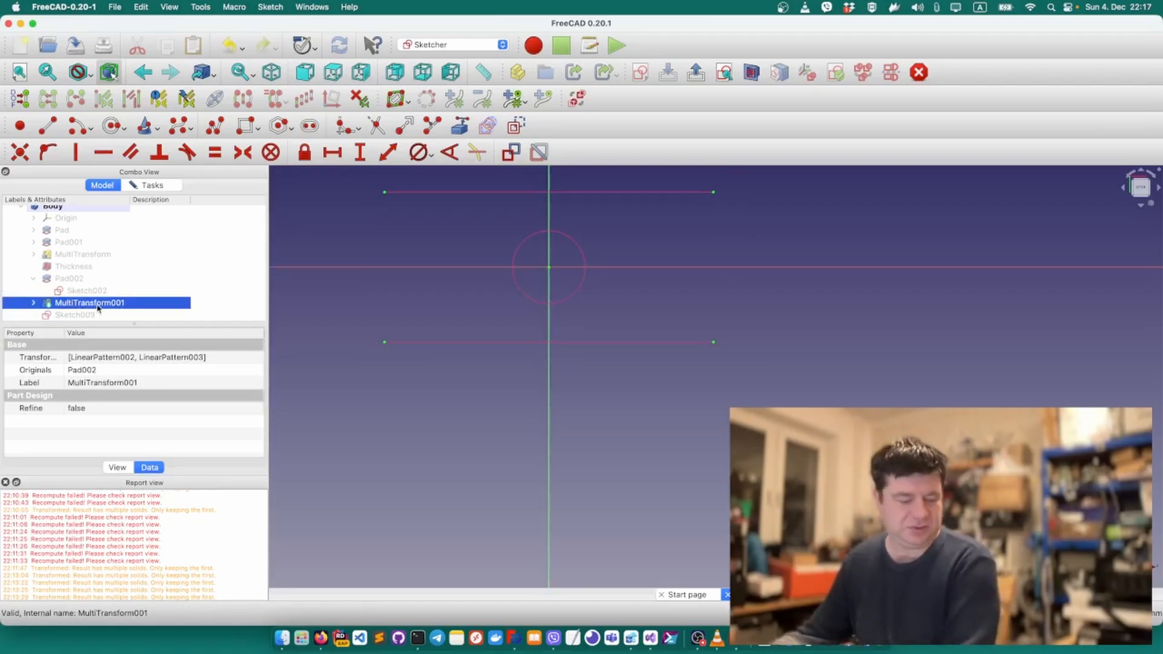
{"action": "scroll", "coordinate": [604, 275], "scroll_direction": "up", "scroll_amount": 3}
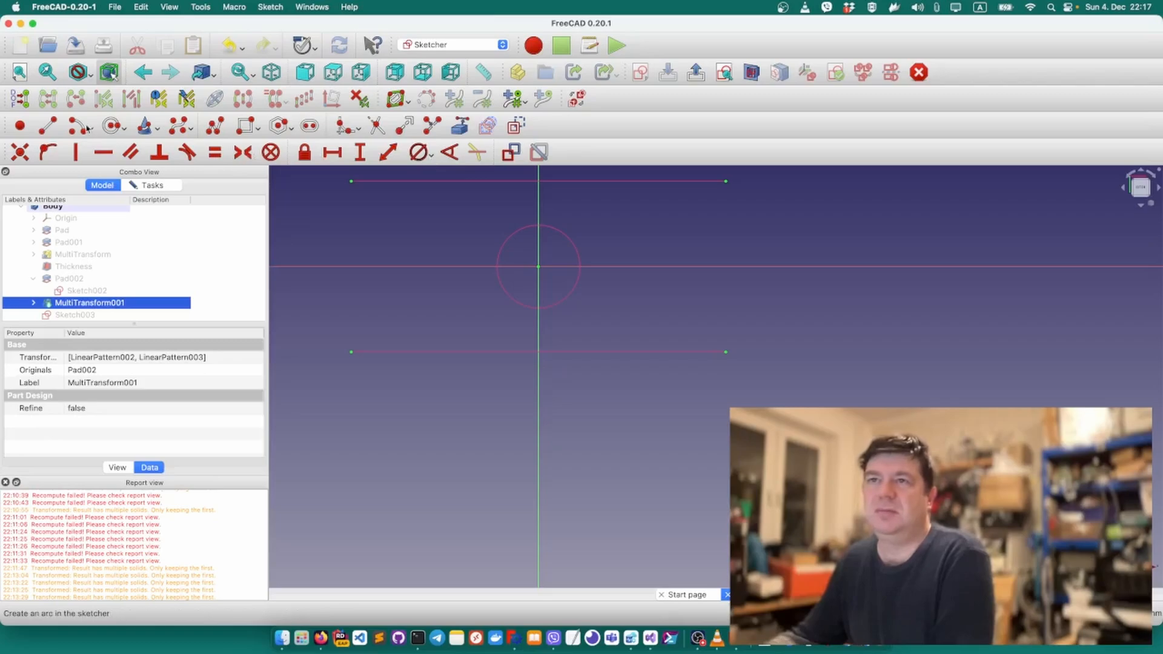
Draw two vertical lines about 1.4 mm apart, one each side of the vertical axis, spanning between the two long inner wall edges.
{"action": "left_click", "coordinate": [50, 126]}
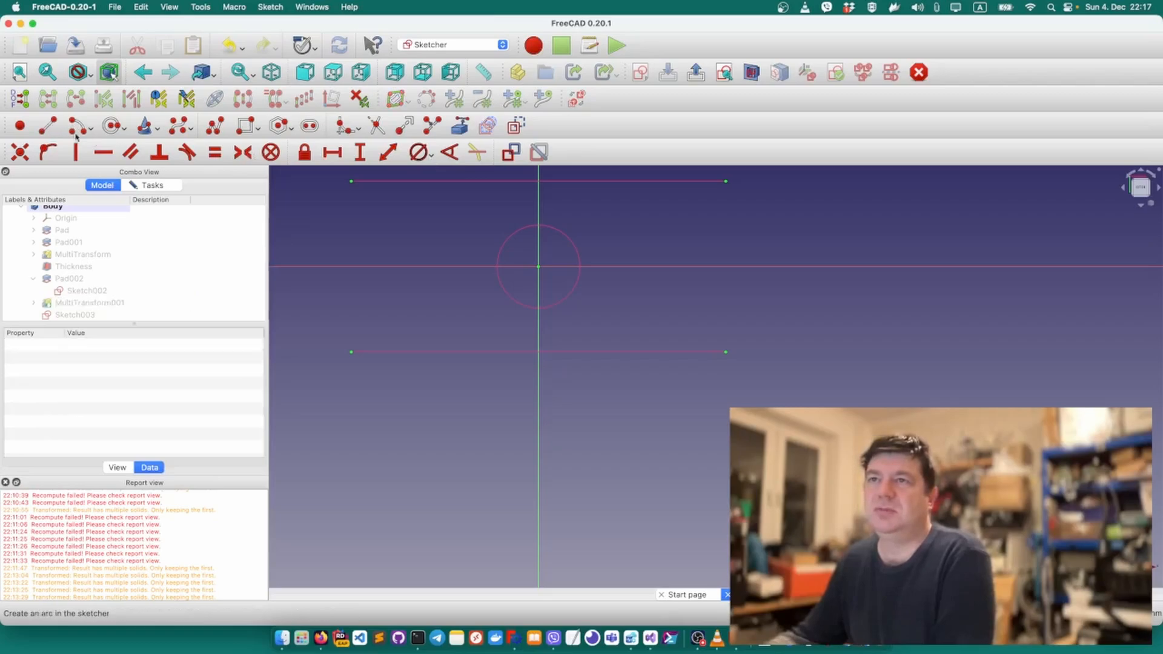
{"action": "left_click", "coordinate": [531, 180]}
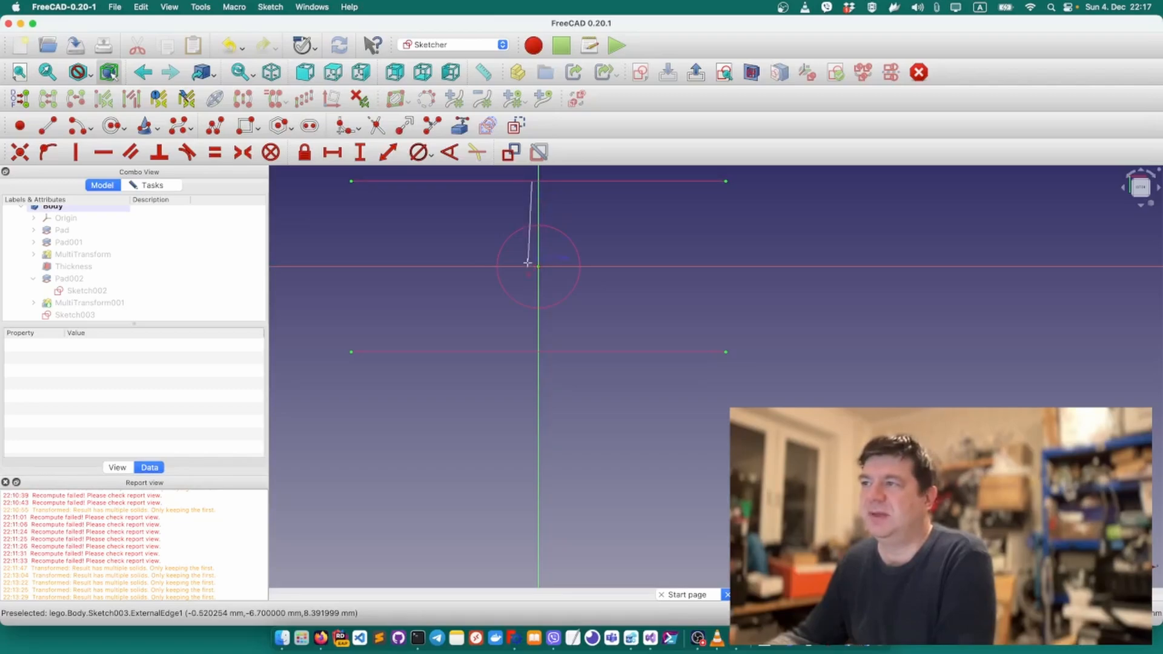
{"action": "left_click", "coordinate": [533, 351]}
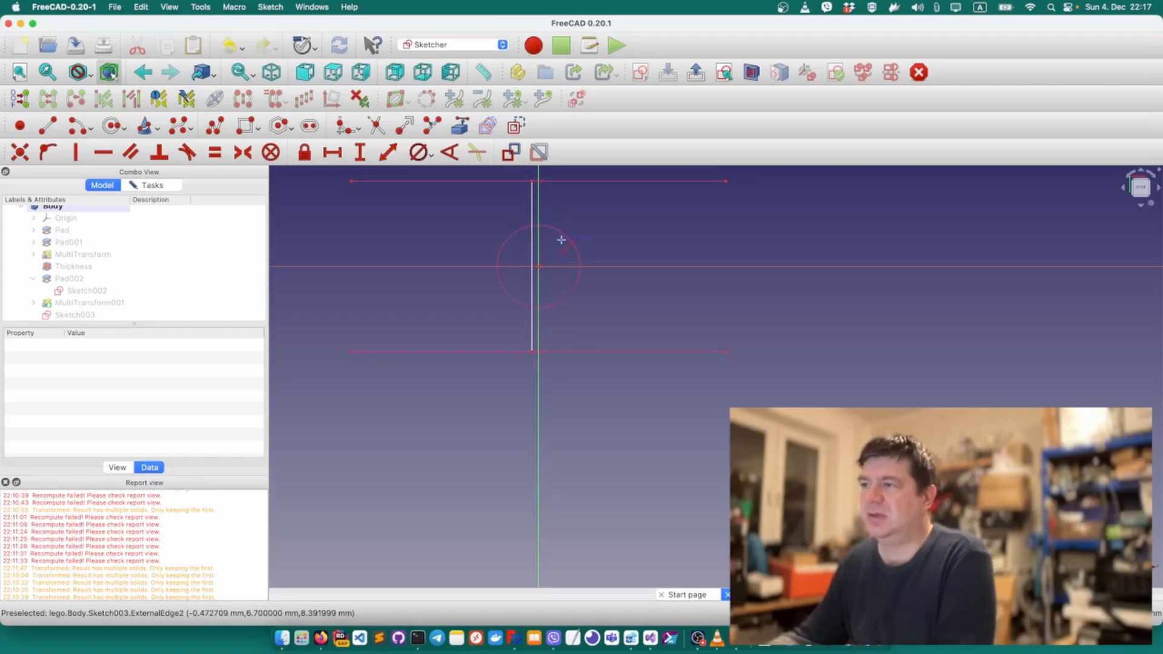
{"action": "left_click", "coordinate": [549, 352]}
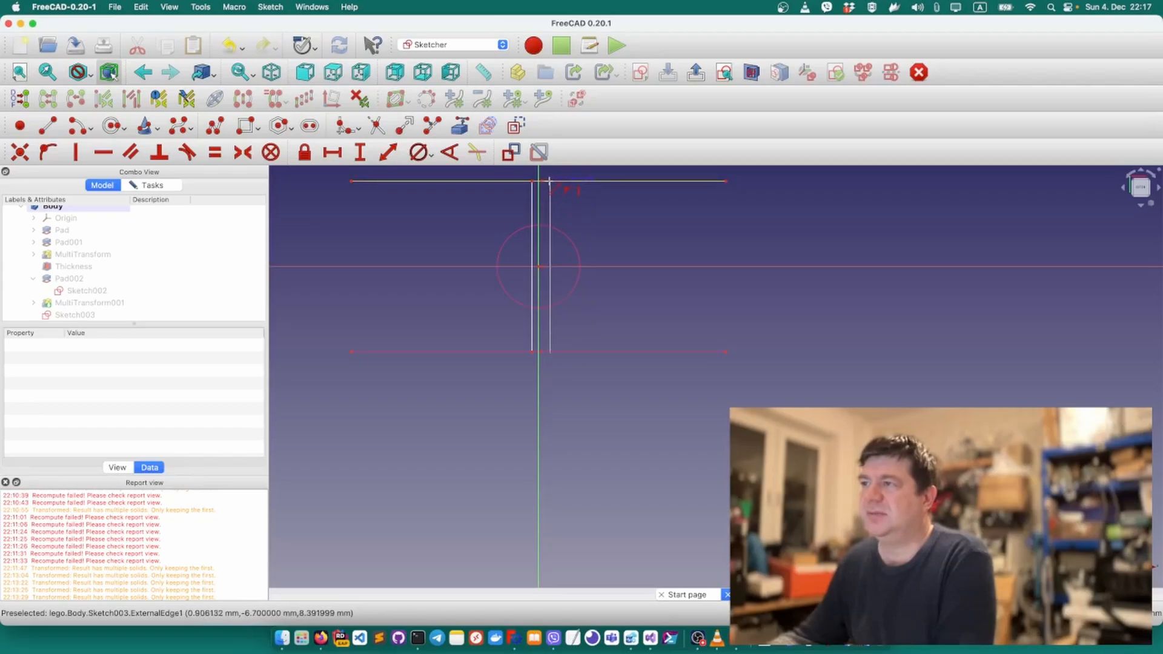
{"action": "left_click", "coordinate": [548, 180]}
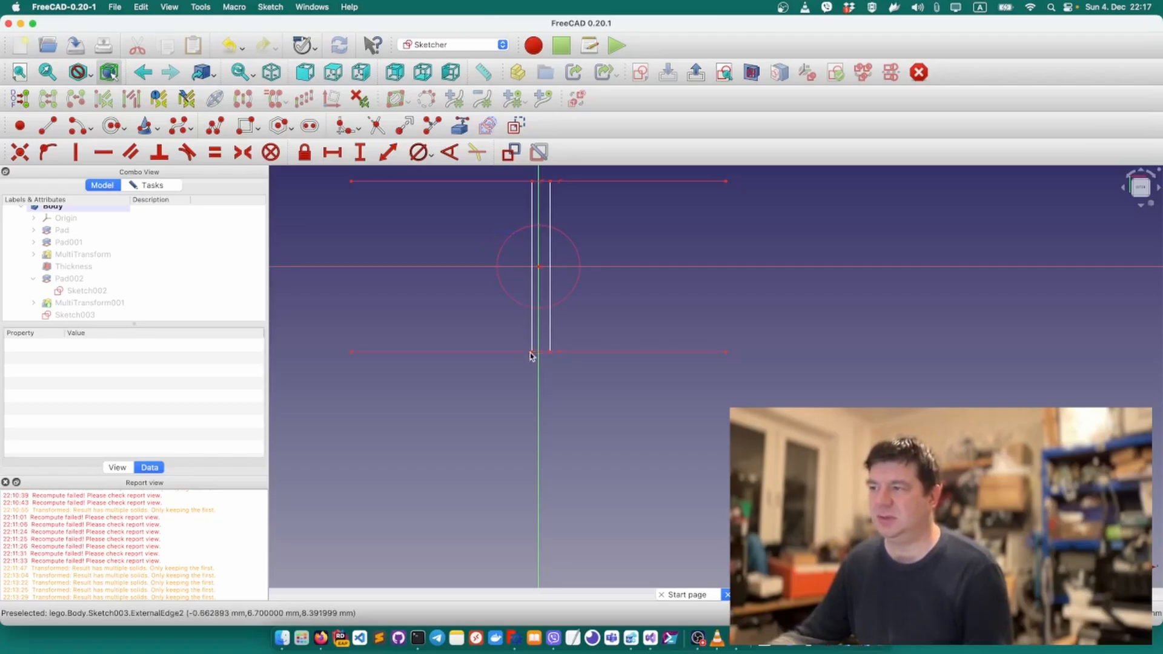
Constrain the lower endpoints of the two vertical lines to be symmetric about the vertical axis.
{"action": "scroll", "coordinate": [532, 356], "scroll_direction": "up", "scroll_amount": 3}
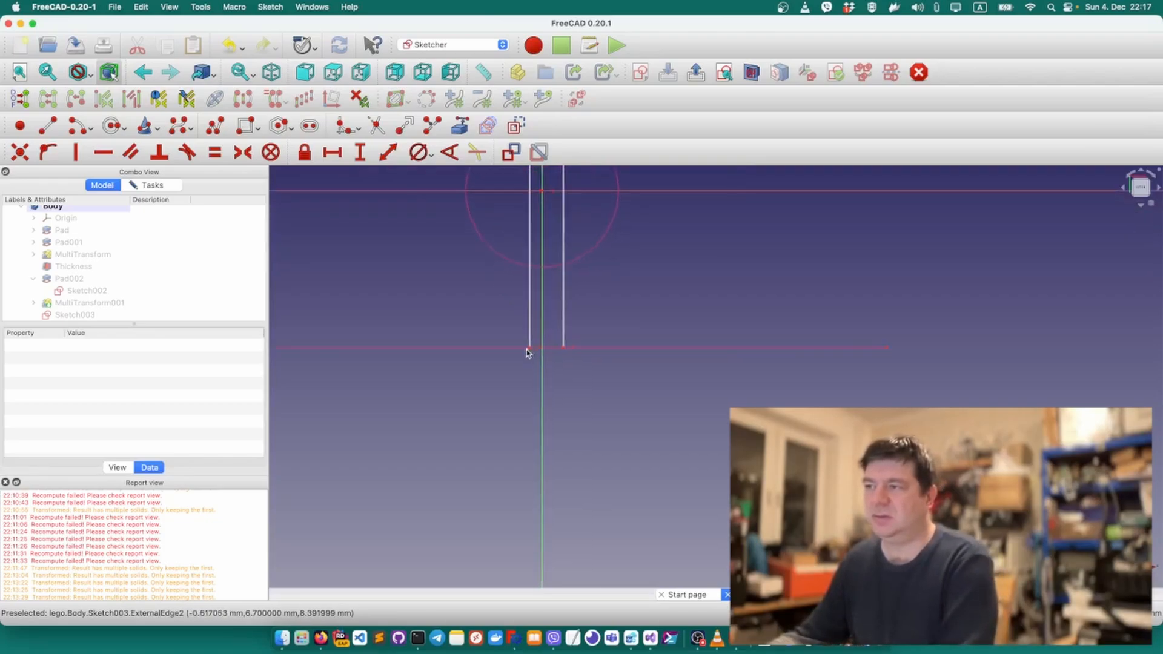
{"action": "left_click", "coordinate": [530, 350]}
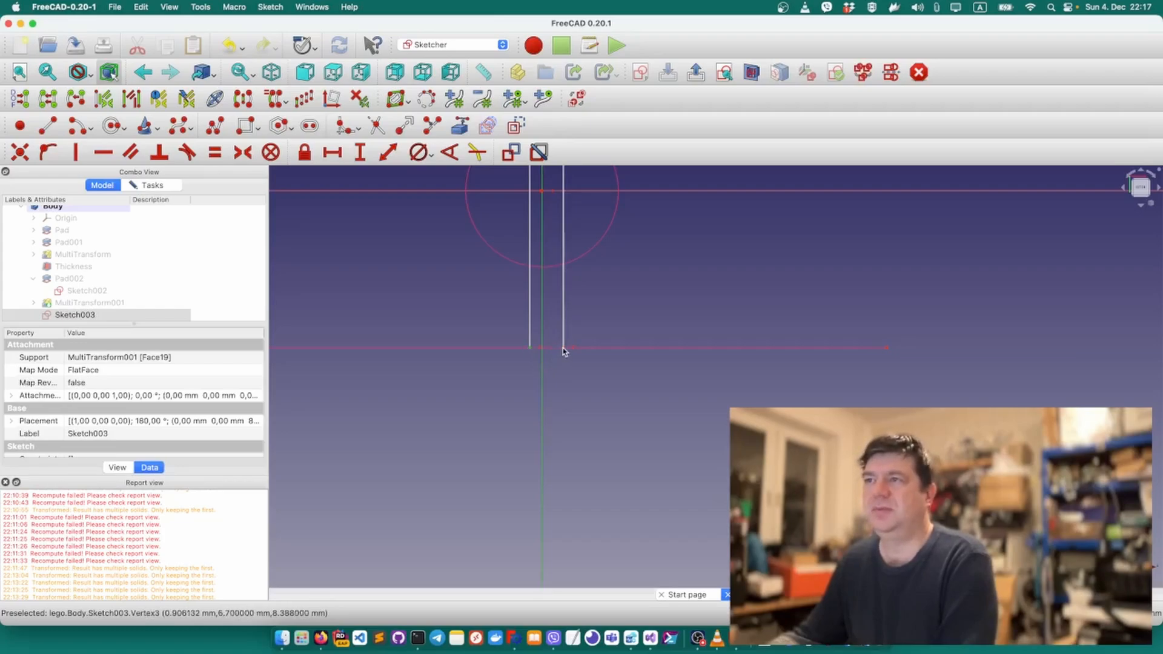
{"action": "left_click", "coordinate": [242, 152]}
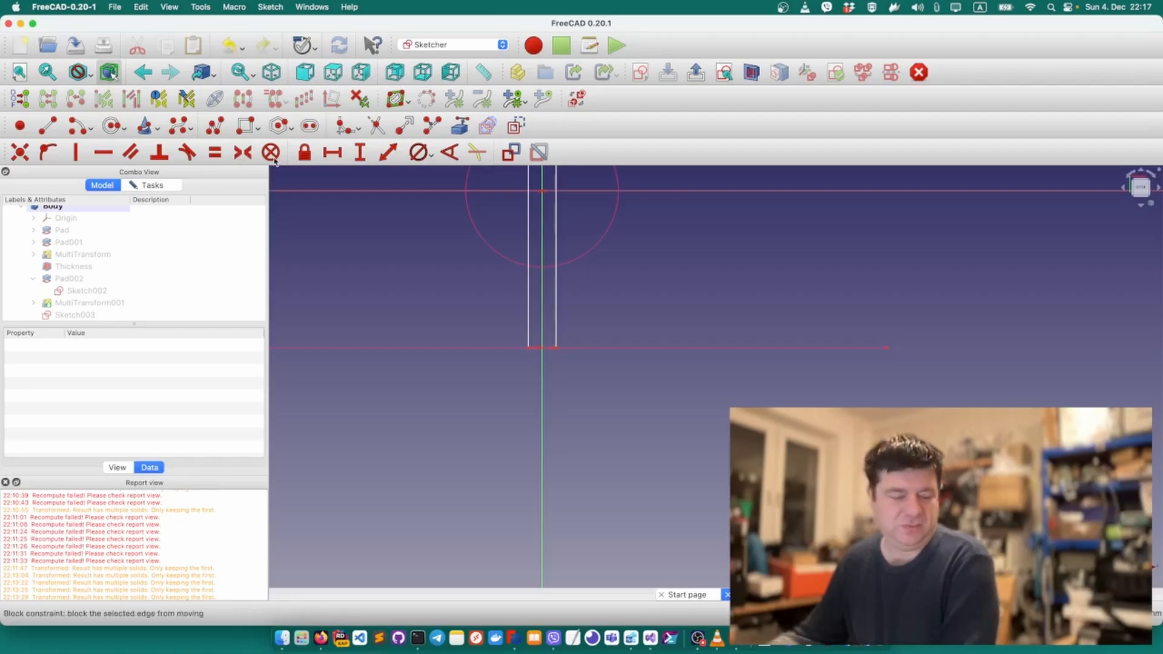
Set the horizontal distance between the two lines' lower endpoints to 0.8 mm.
{"action": "left_click", "coordinate": [334, 152]}
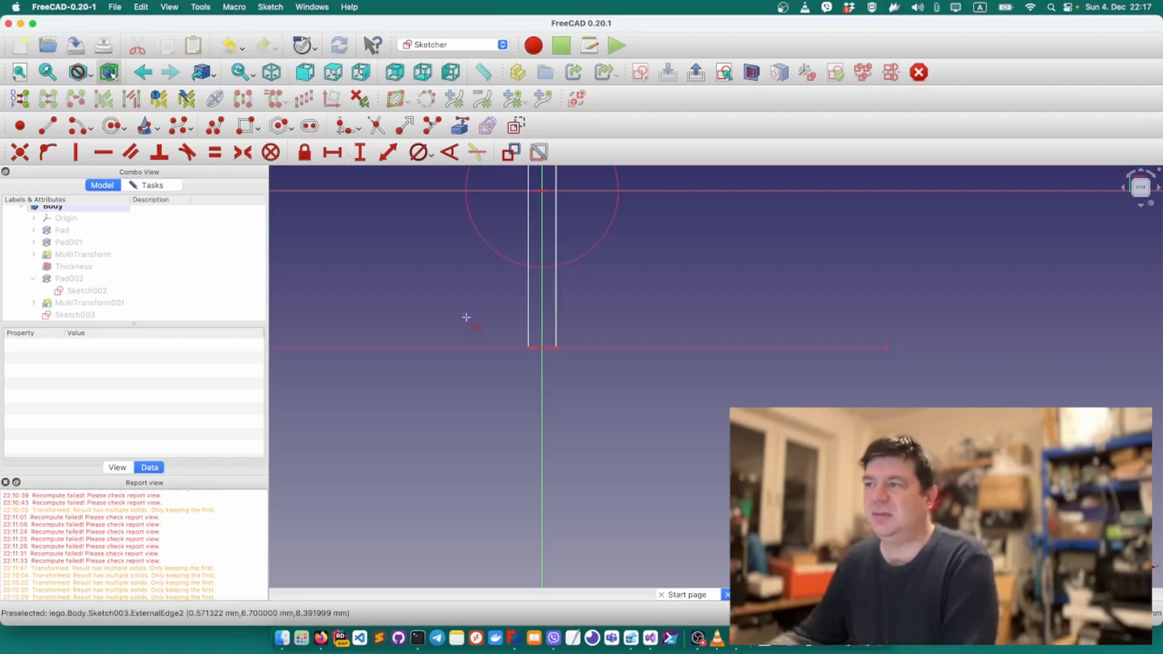
{"action": "left_click", "coordinate": [530, 347]}
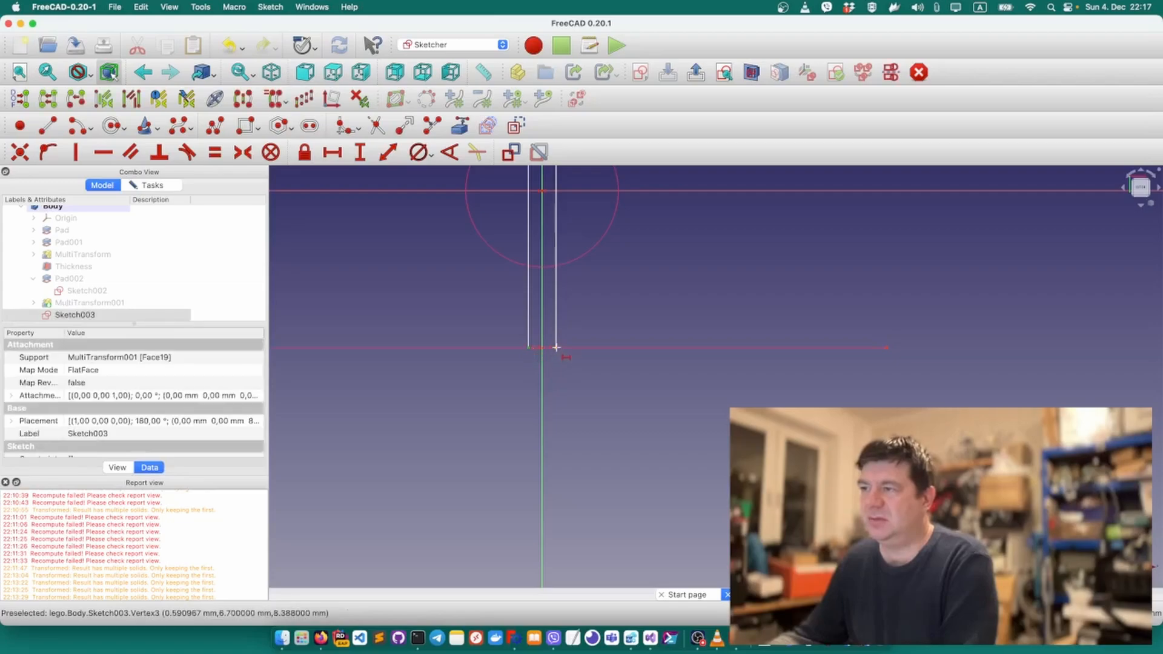
{"action": "left_click", "coordinate": [556, 347]}
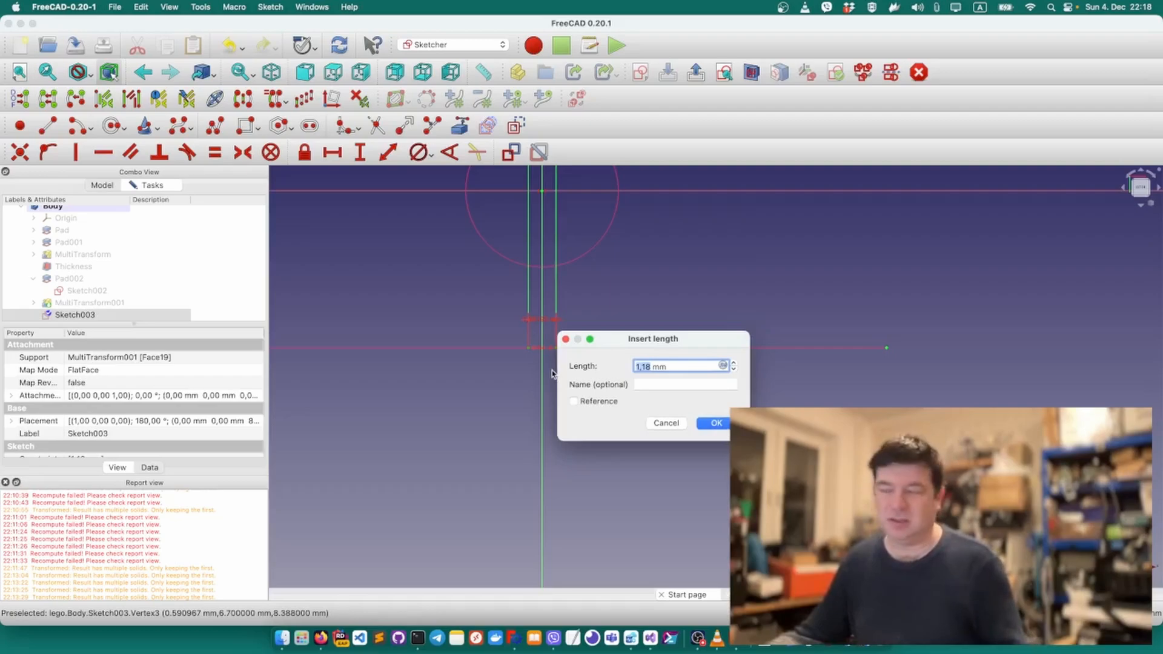
{"action": "type", "text": "0,"}
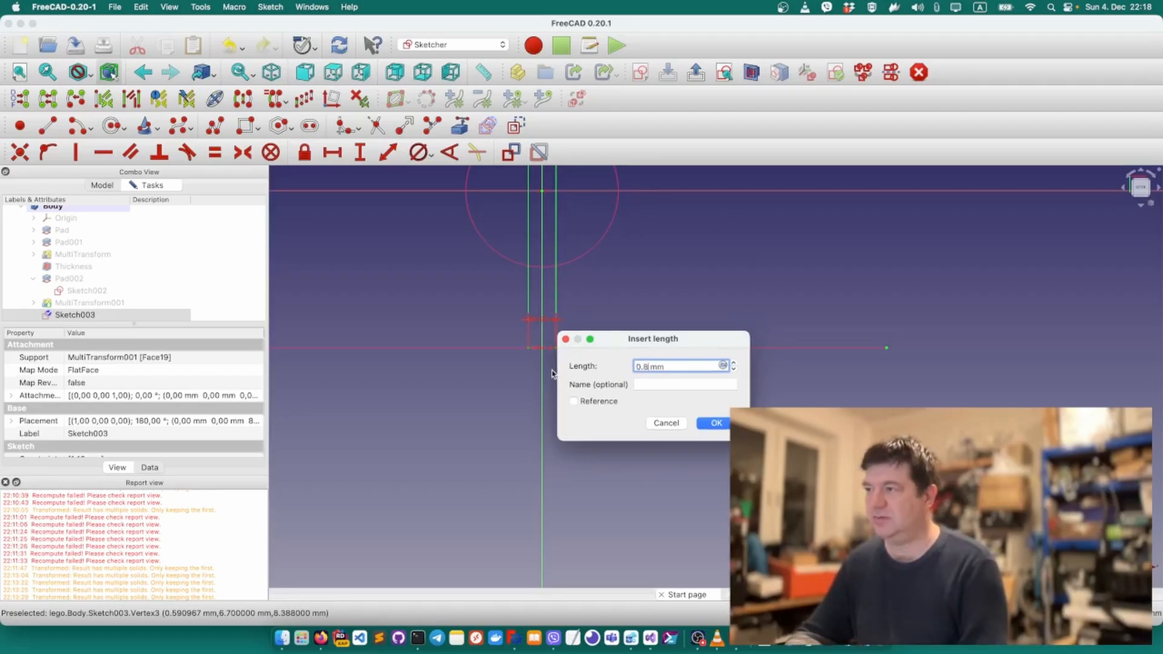
{"action": "key", "text": "Return"}
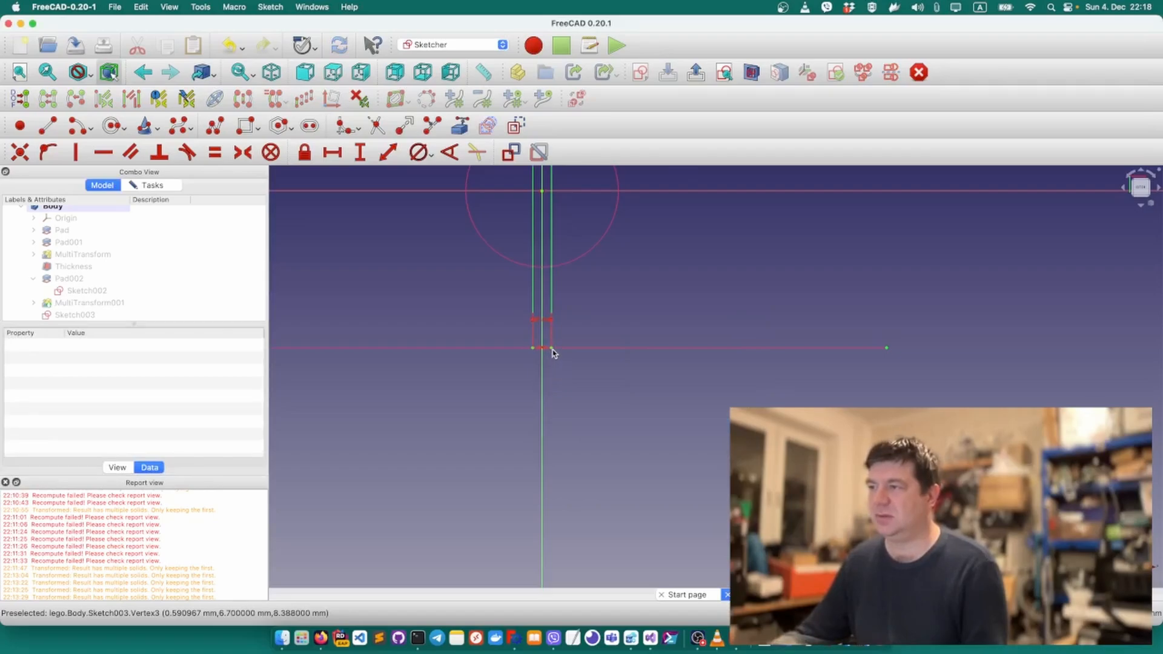
Trim the parts of both vertical lines inside the tube circle and close the sketch.
{"action": "scroll", "coordinate": [551, 352], "scroll_direction": "down", "scroll_amount": 5}
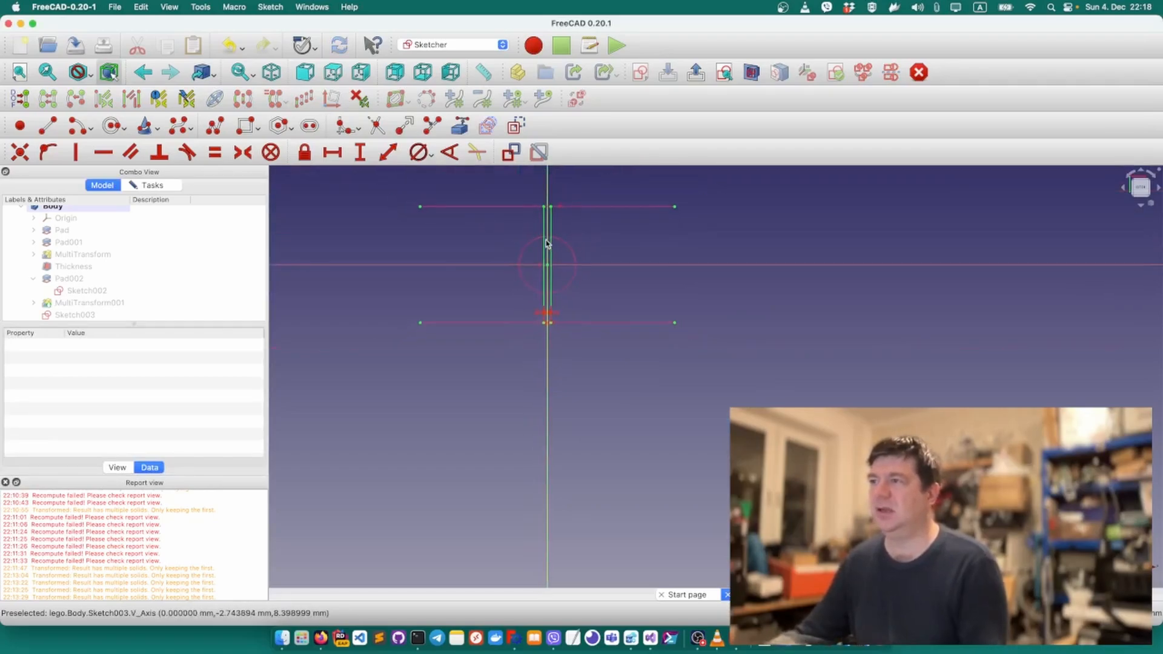
{"action": "scroll", "coordinate": [545, 242], "scroll_direction": "up", "scroll_amount": 5}
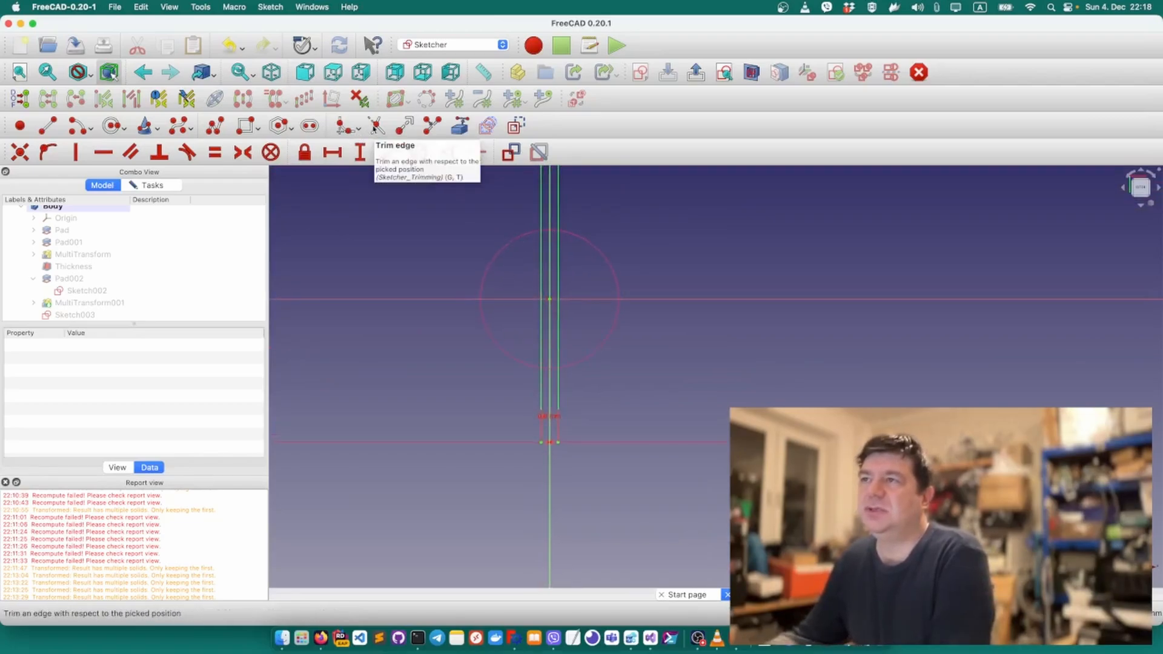
{"action": "left_click", "coordinate": [375, 125]}
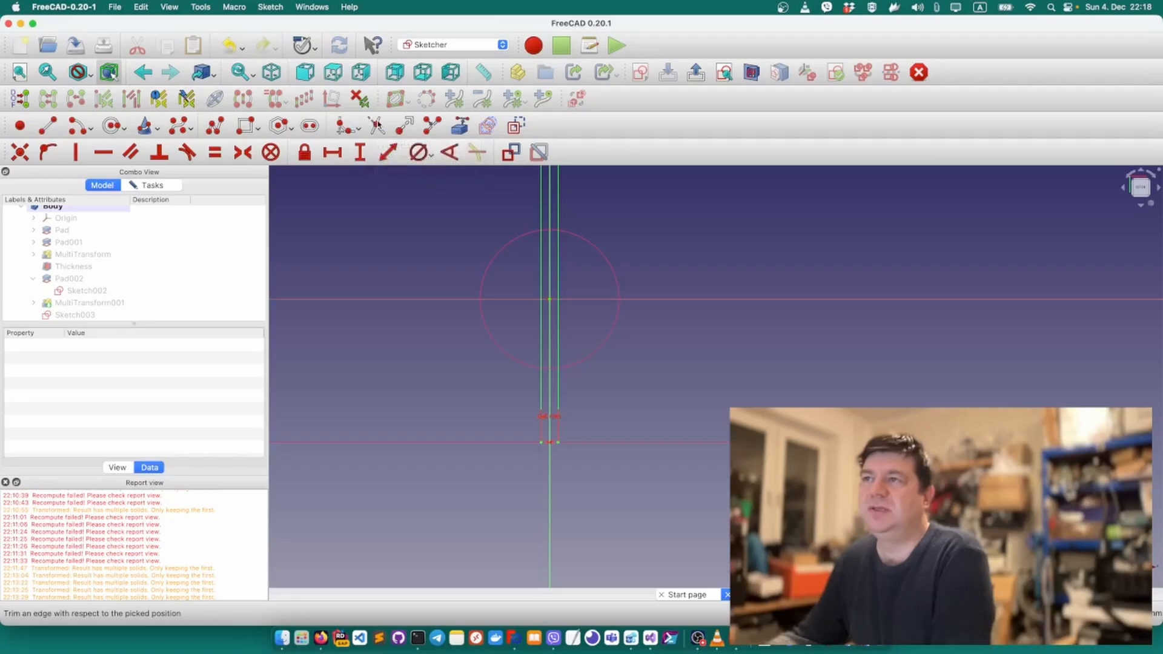
{"action": "left_click", "coordinate": [540, 244]}
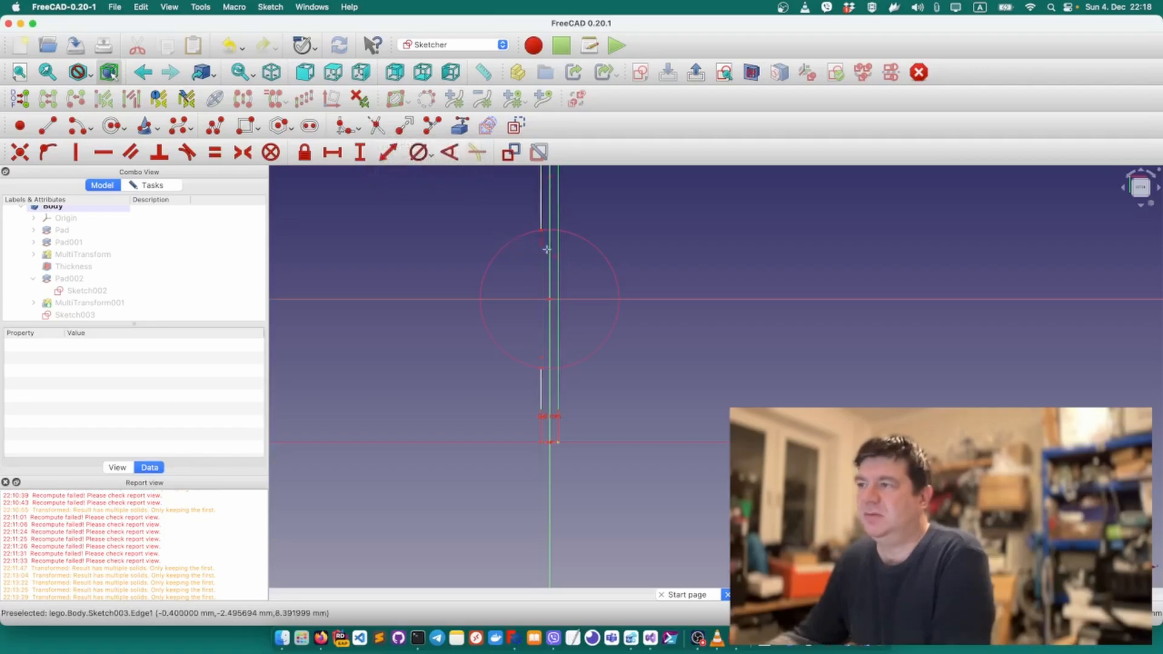
{"action": "left_click", "coordinate": [558, 249]}
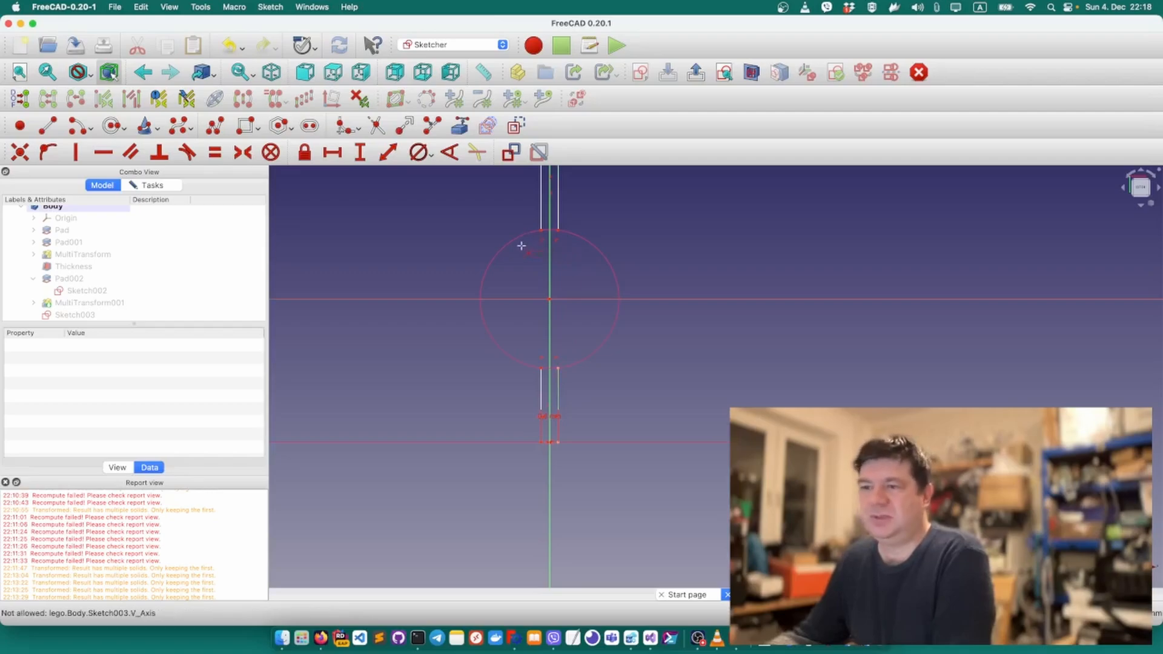
{"action": "left_click", "coordinate": [152, 186]}
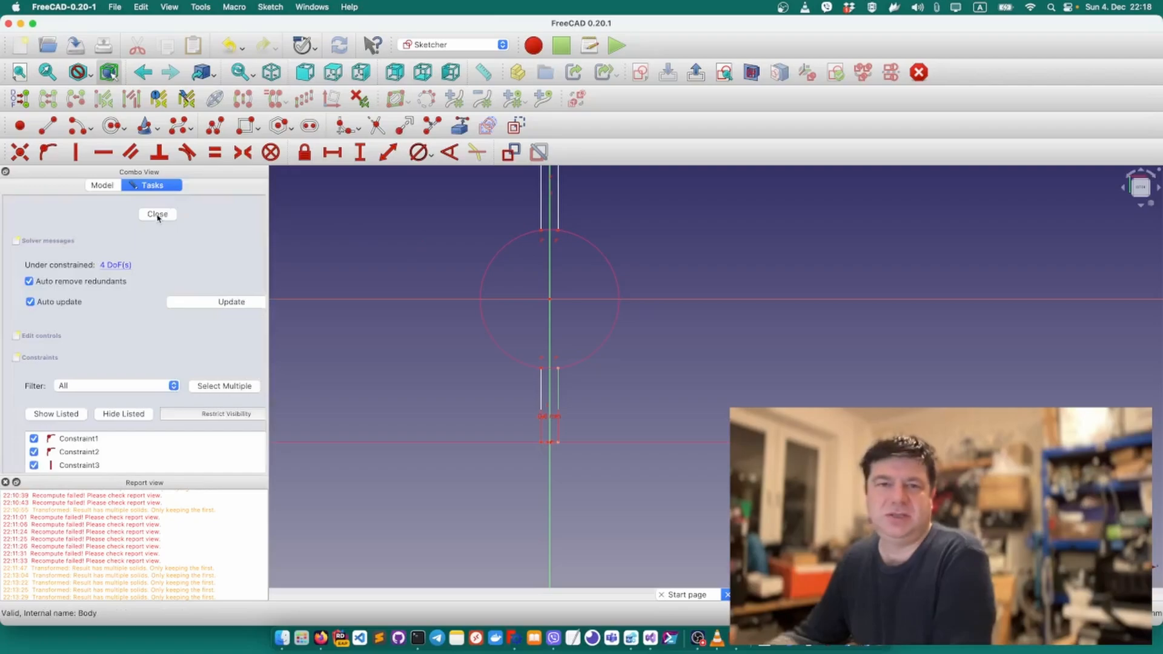
{"action": "left_click", "coordinate": [157, 214]}
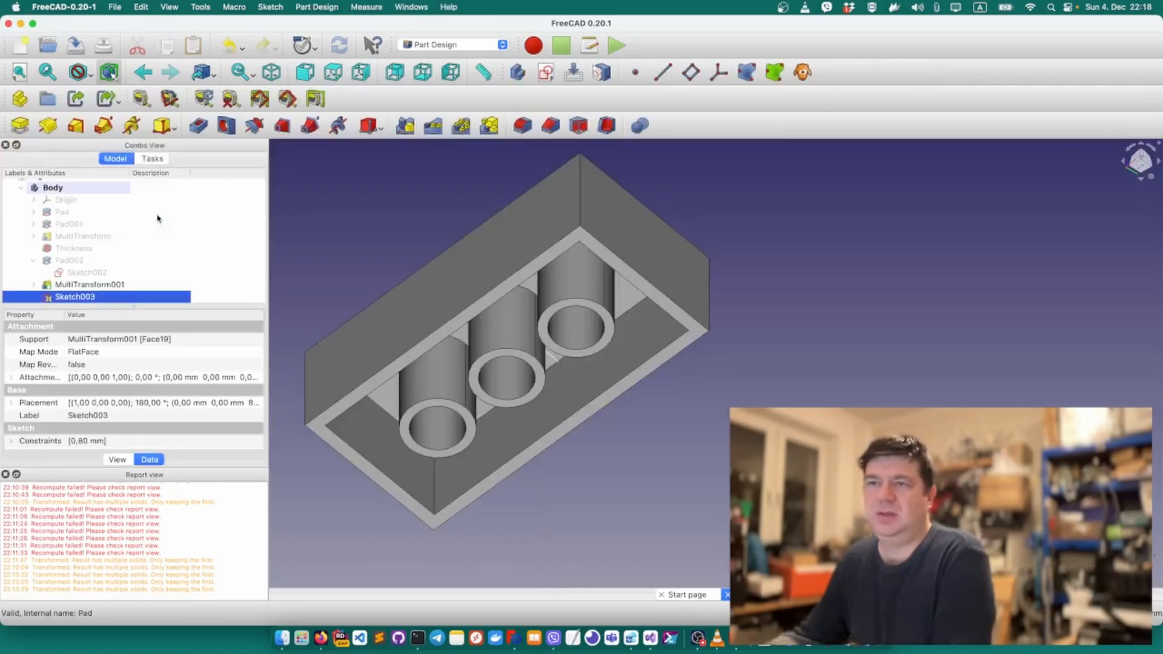
Try to pad the rib sketch by 6.3 mm, and cancel the pad.
{"action": "left_click", "coordinate": [19, 125]}
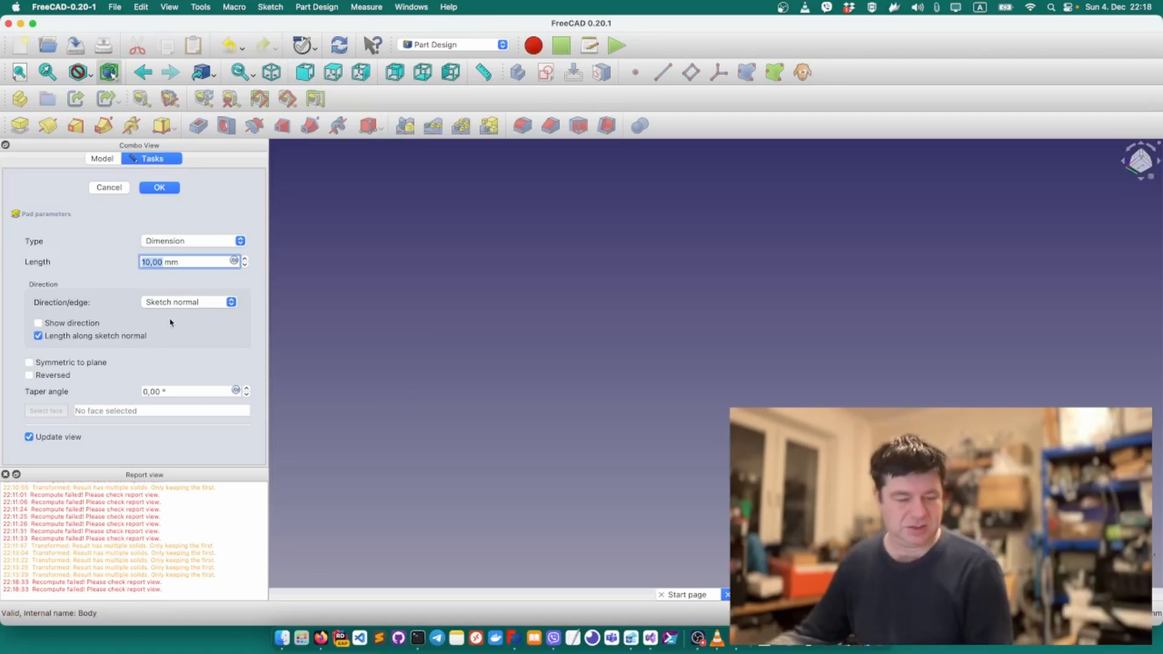
{"action": "type", "text": "6.3"}
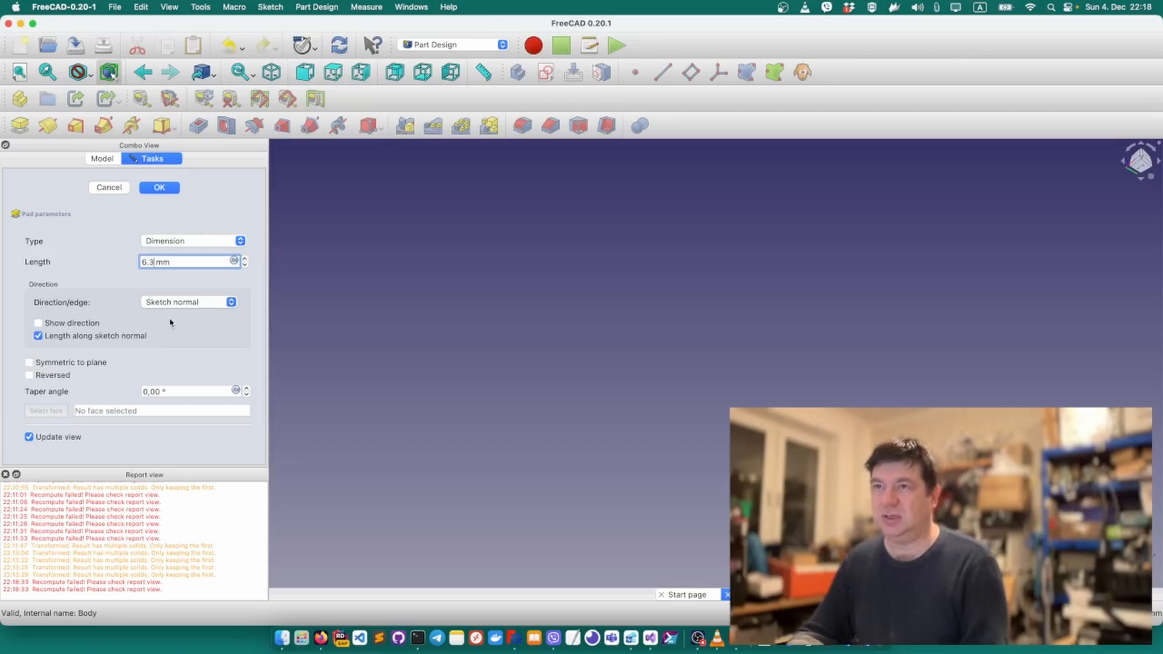
{"action": "key", "text": "Return"}
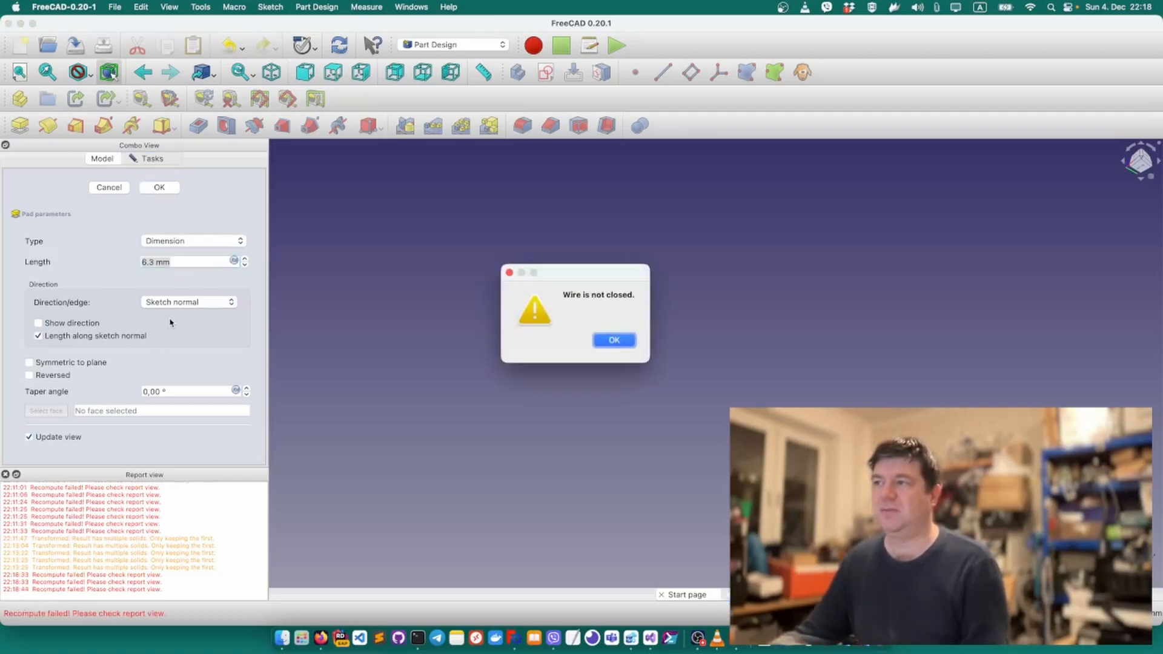
{"action": "key", "text": "Return"}
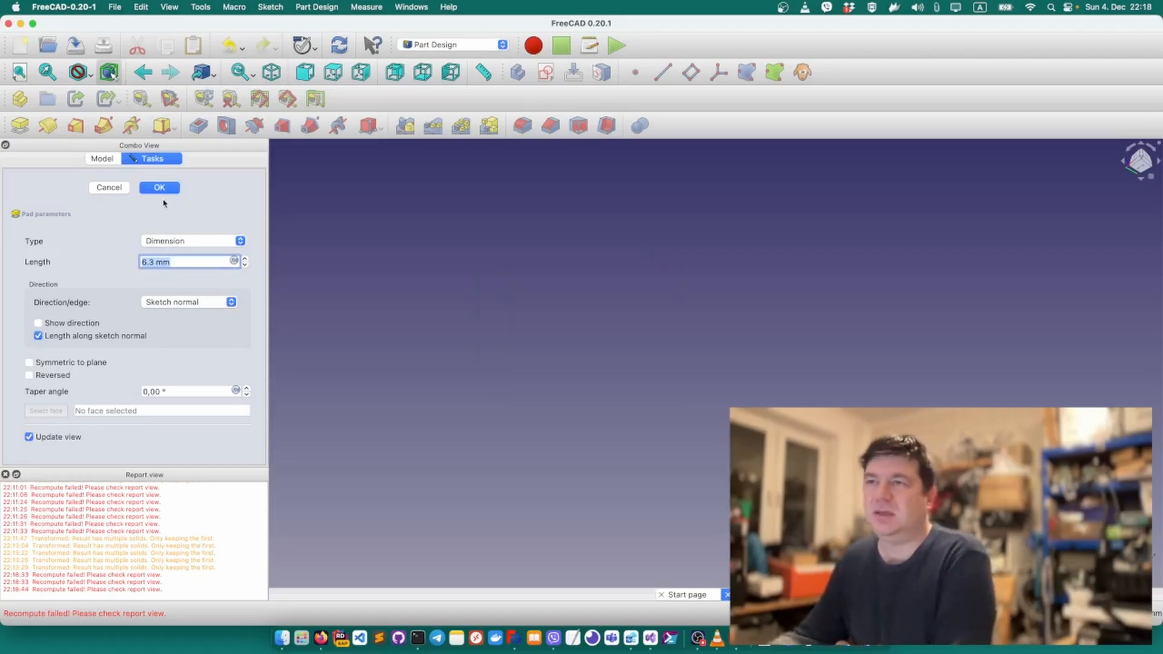
{"action": "key", "text": "Return"}
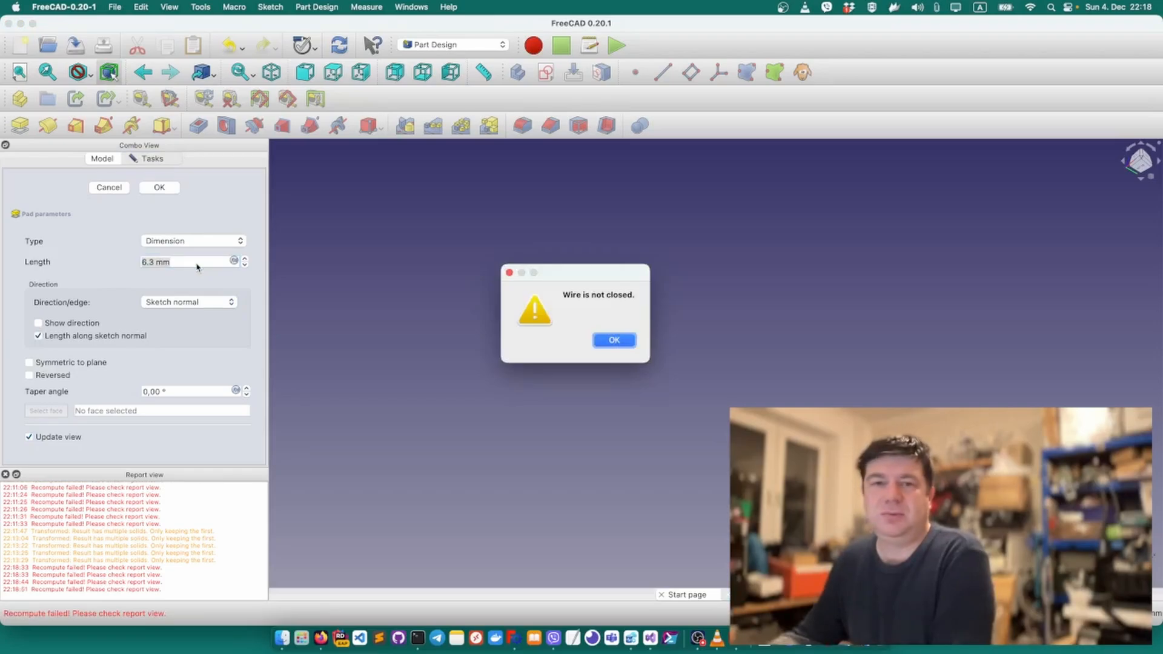
{"action": "left_click", "coordinate": [614, 340]}
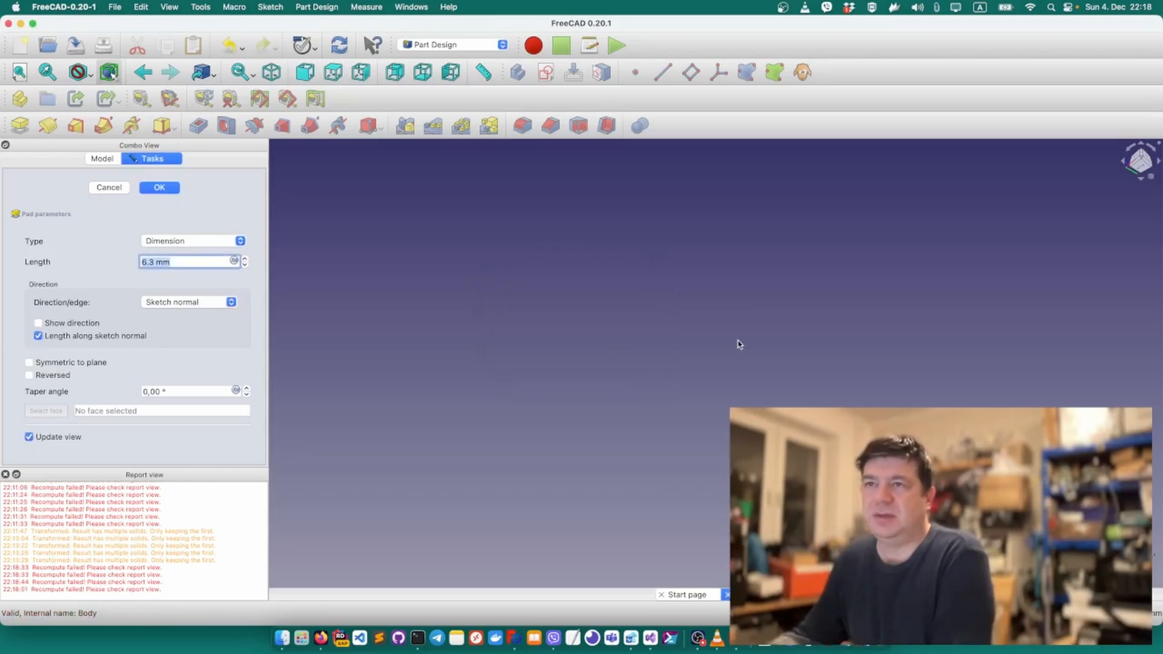
{"action": "left_click", "coordinate": [159, 188]}
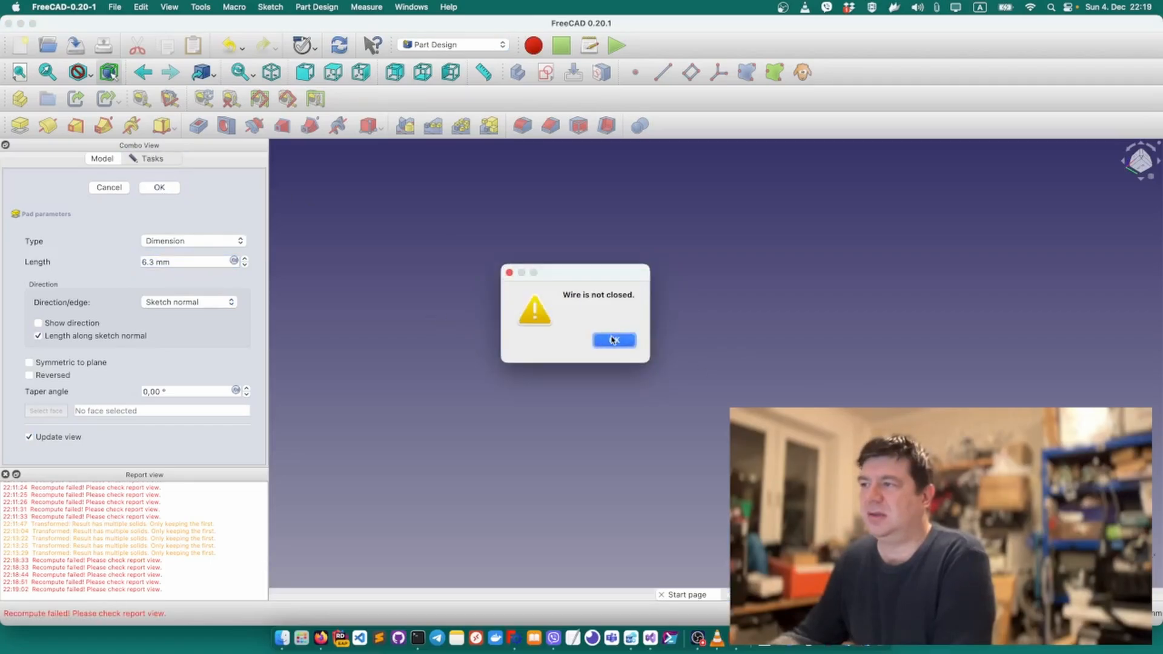
{"action": "left_click", "coordinate": [613, 339]}
{"action": "left_click", "coordinate": [109, 187]}
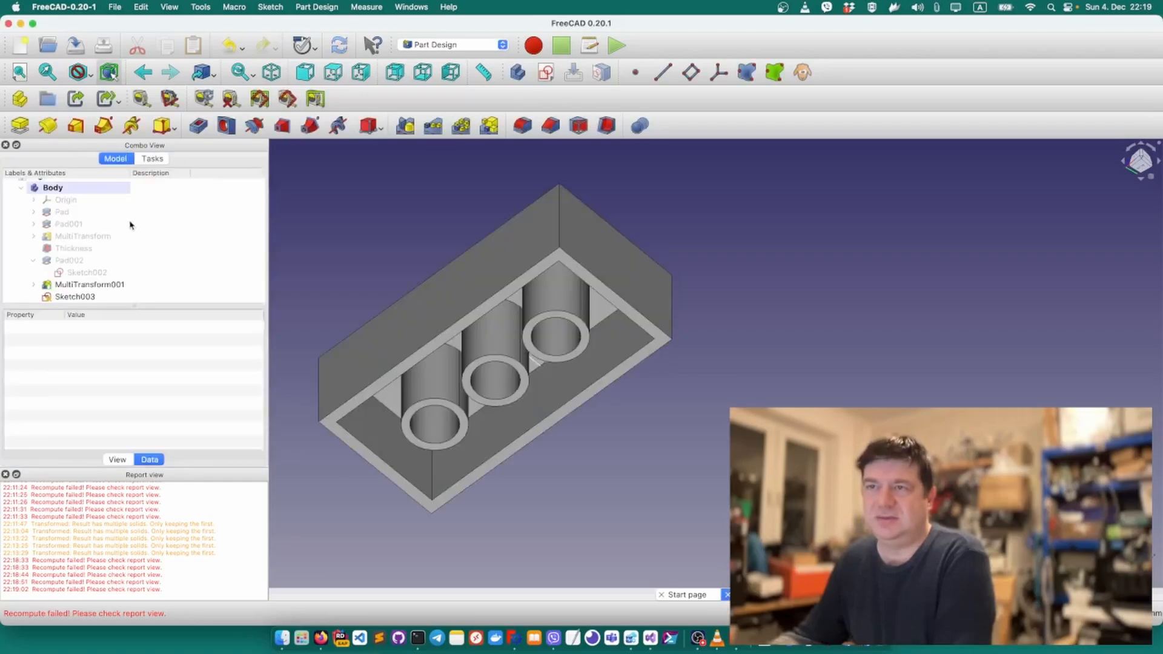
Reopen the rib sketch for editing and hide the MultiTransform001 body feature.
{"action": "left_click", "coordinate": [82, 298]}
{"action": "right_click", "coordinate": [81, 301]}
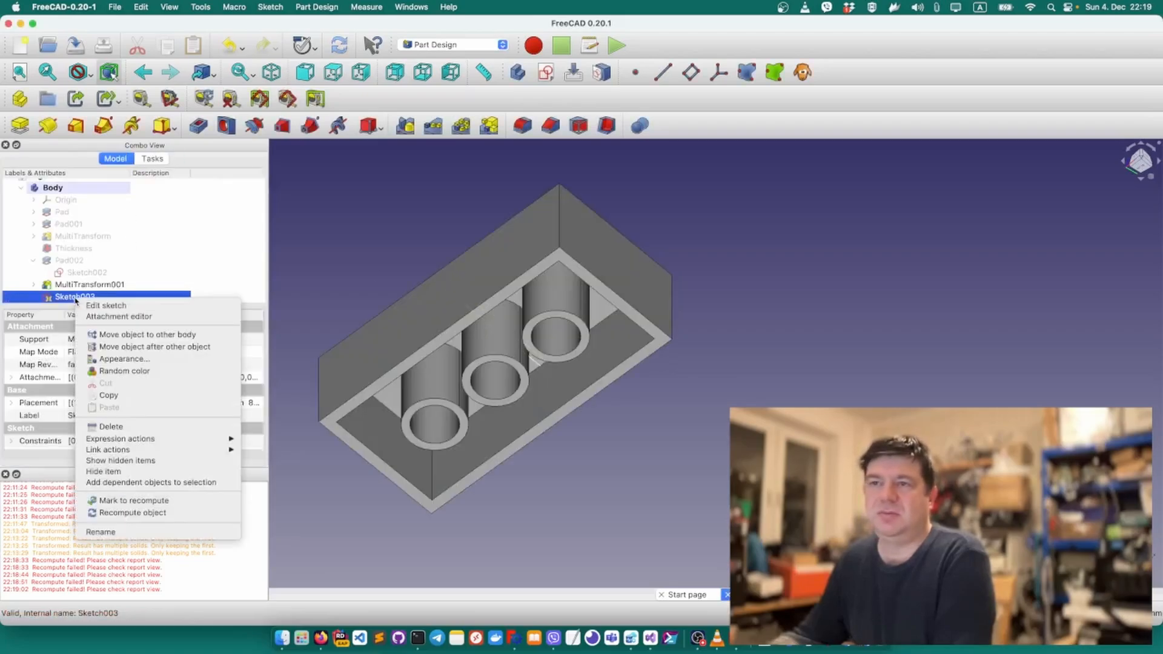
{"action": "left_click", "coordinate": [106, 306]}
{"action": "scroll", "coordinate": [537, 211], "scroll_direction": "up", "scroll_amount": 5}
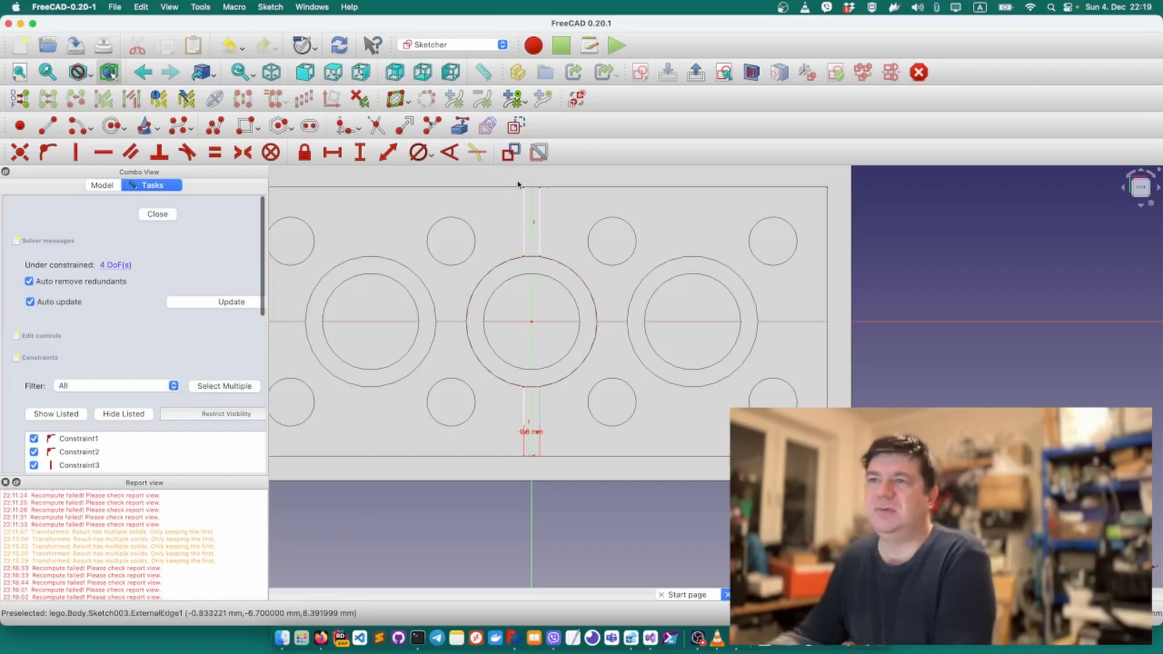
{"action": "left_click", "coordinate": [102, 185]}
{"action": "left_click", "coordinate": [94, 312]}
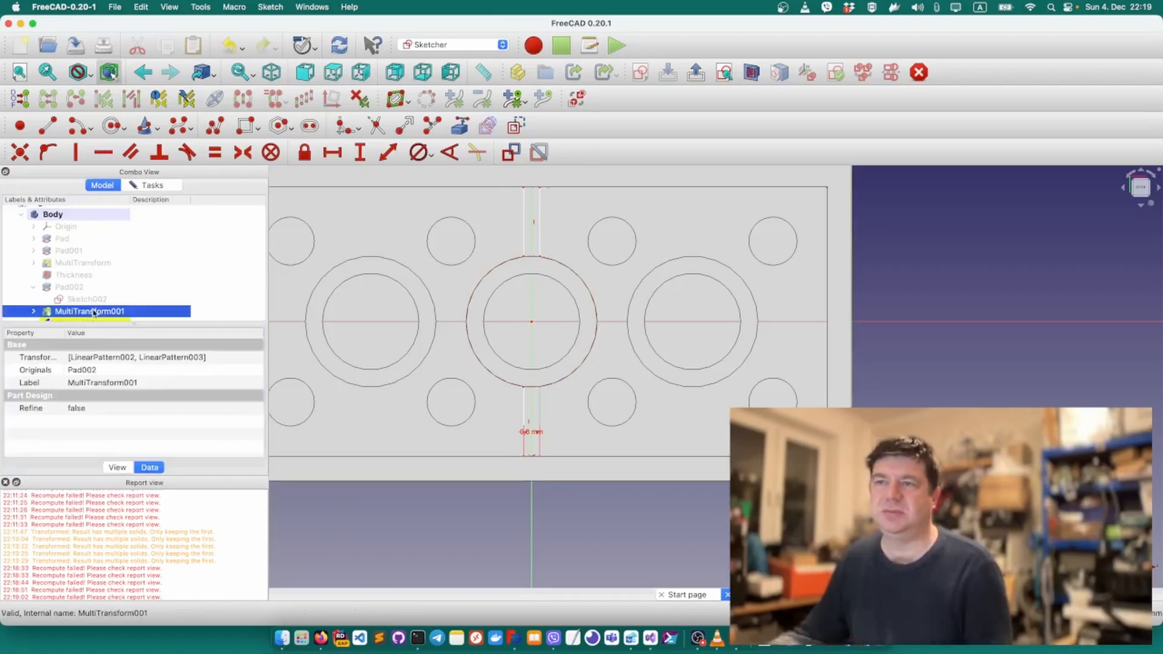
{"action": "key", "text": "space"}
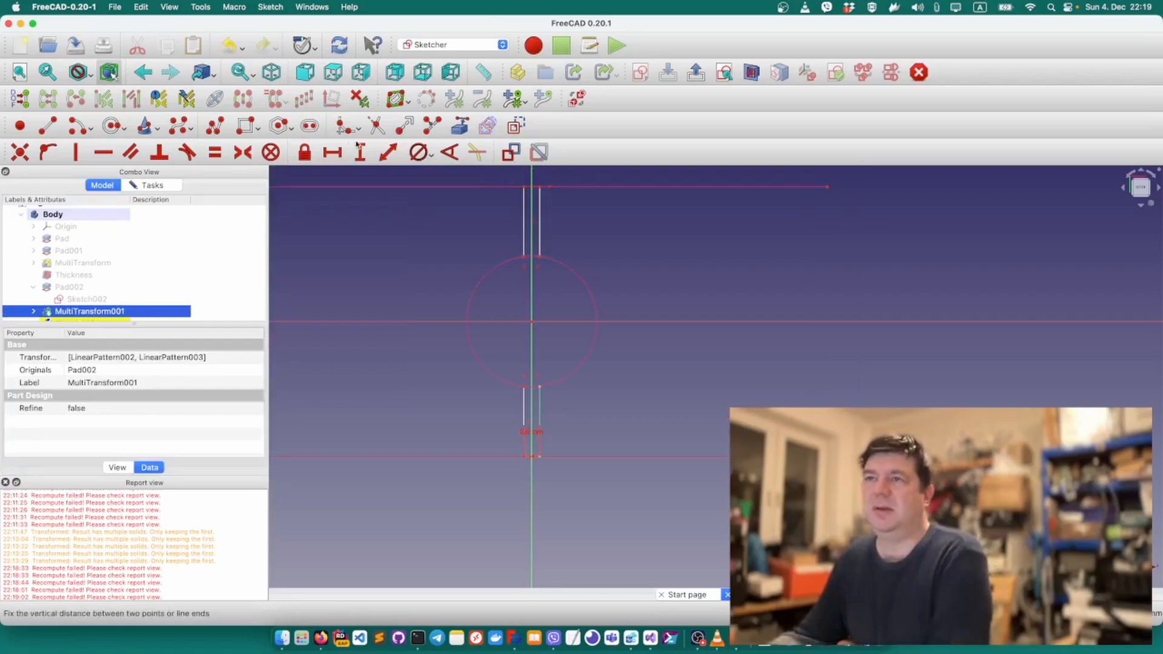
Close the upper rib outline with short lines joining the vertical lines at the wall edge and at the tube circle.
{"action": "left_click", "coordinate": [46, 129]}
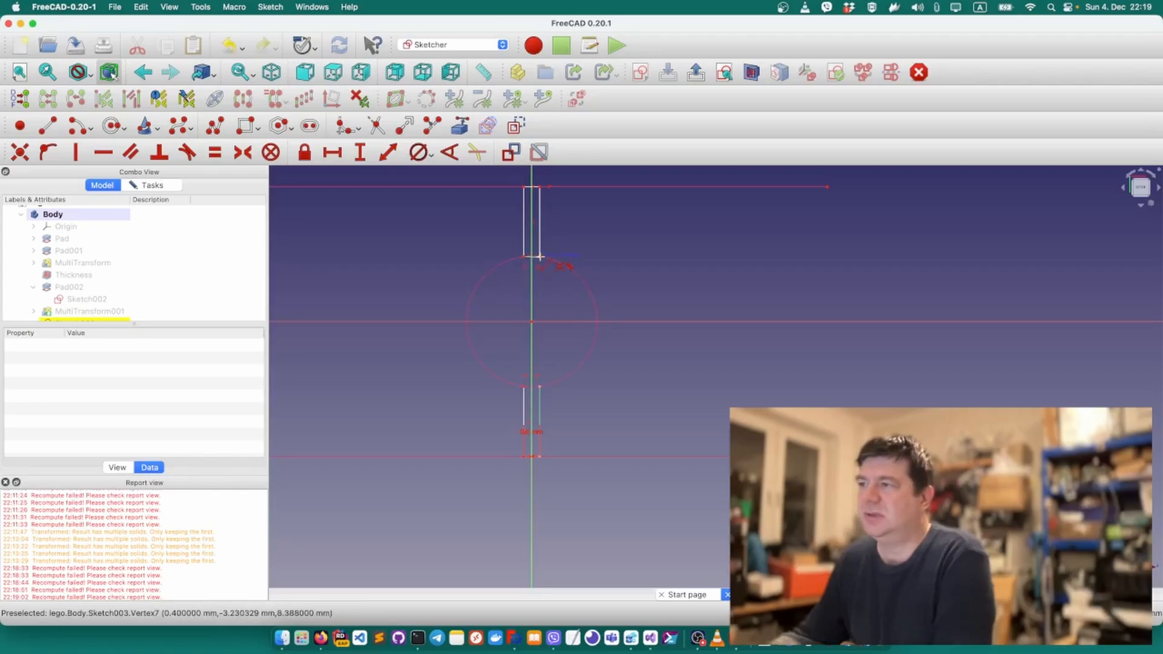
{"action": "left_click", "coordinate": [539, 257]}
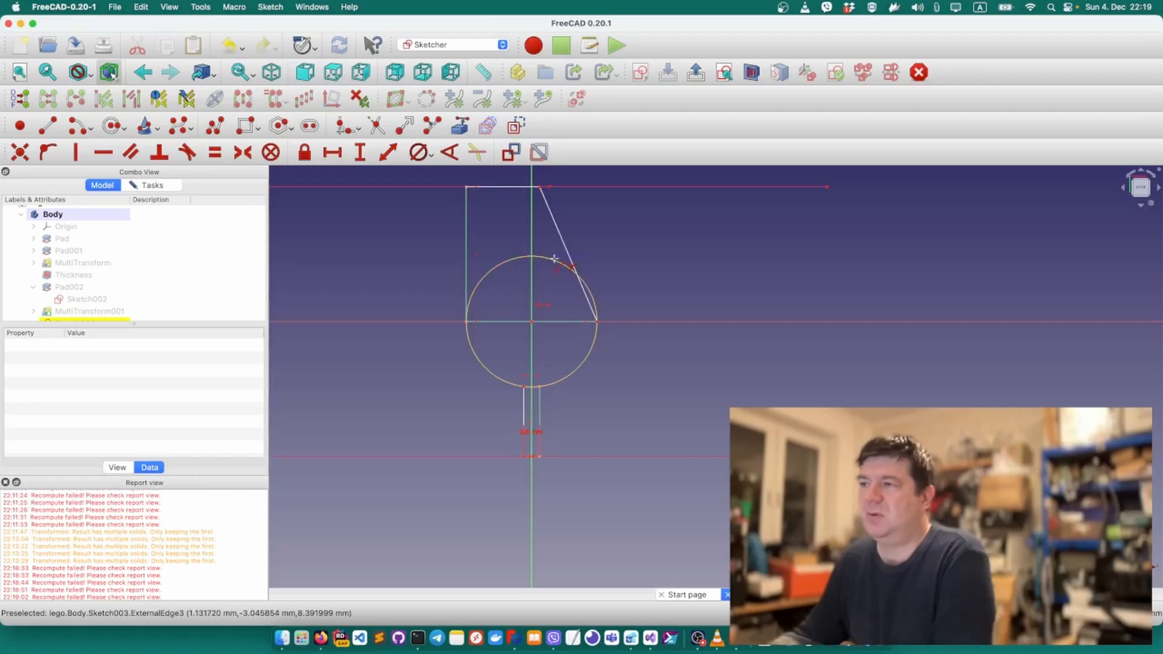
{"action": "key", "text": "super+z"}
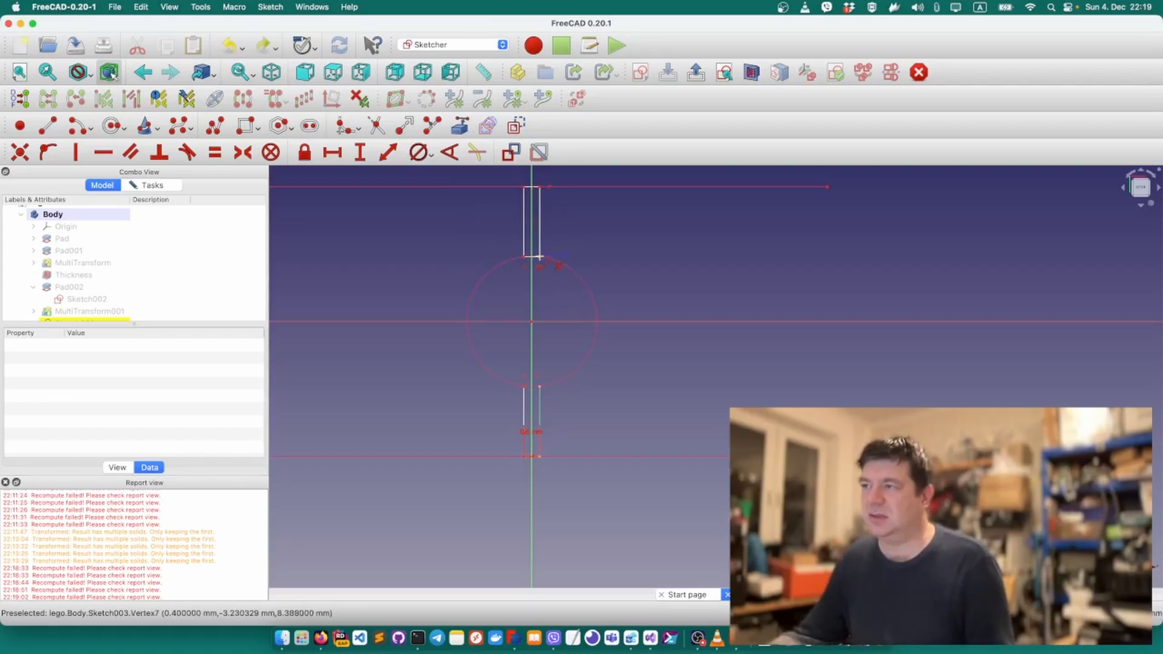
{"action": "left_click", "coordinate": [523, 257]}
{"action": "key", "text": "super+z"}
Close the lower rib outline with short lines at the tube circle and the wall edge, and exit the sketch.
{"action": "scroll", "coordinate": [529, 255], "scroll_direction": "up", "scroll_amount": 5}
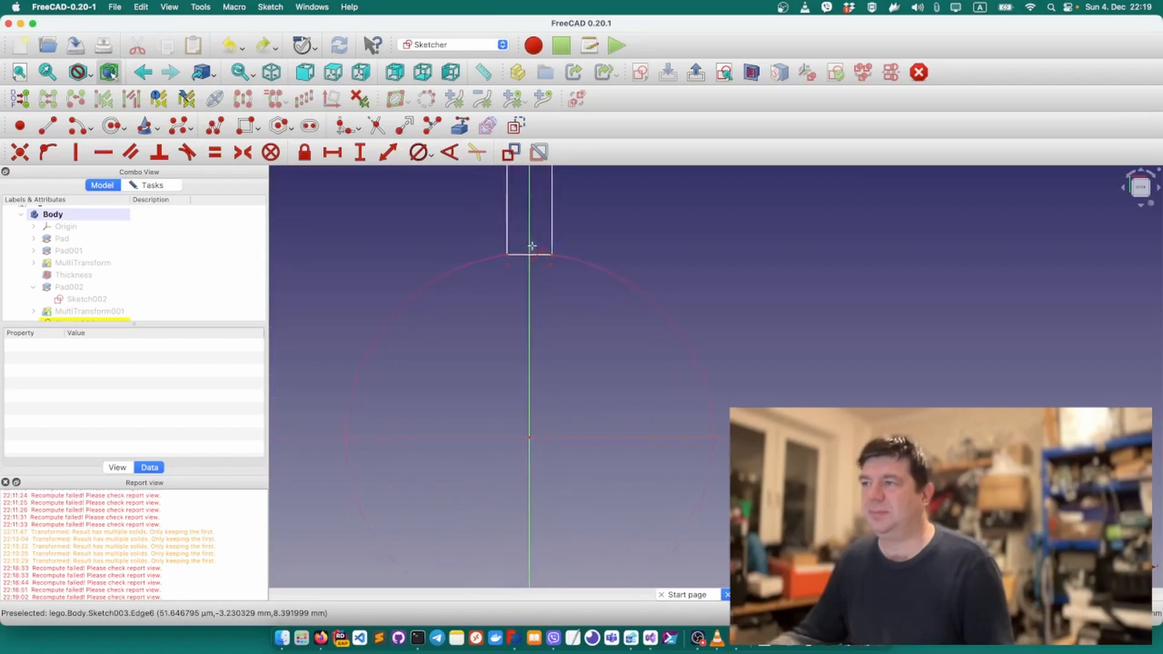
{"action": "scroll", "coordinate": [522, 260], "scroll_direction": "down", "scroll_amount": 5}
{"action": "scroll", "coordinate": [521, 404], "scroll_direction": "up", "scroll_amount": 2}
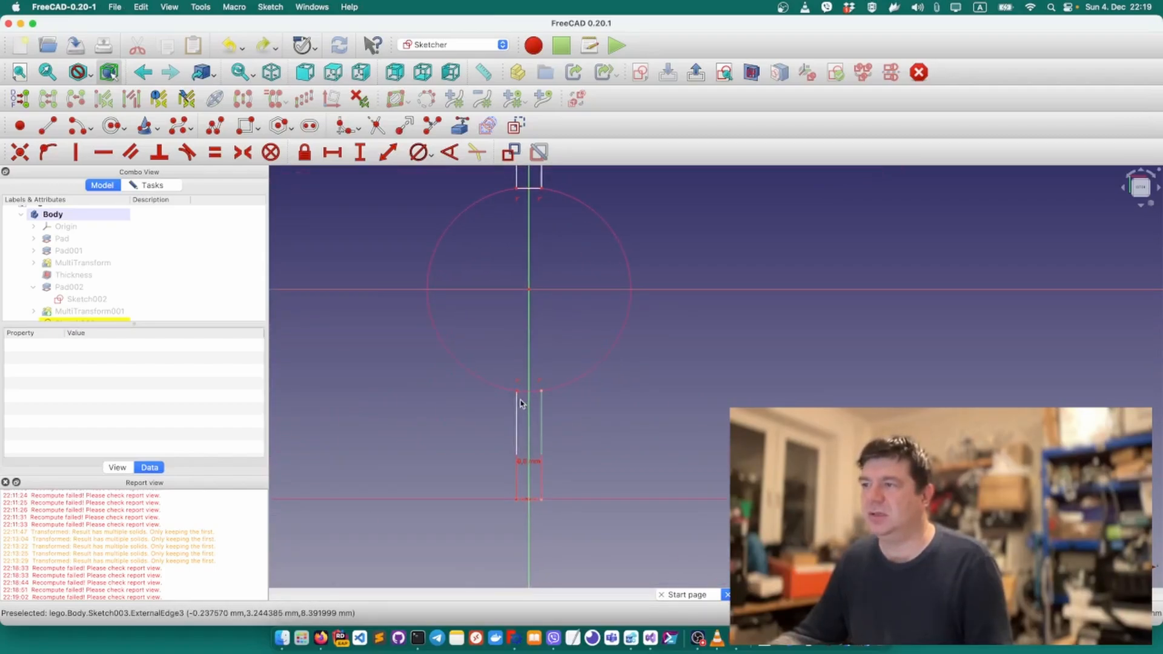
{"action": "left_click", "coordinate": [50, 128]}
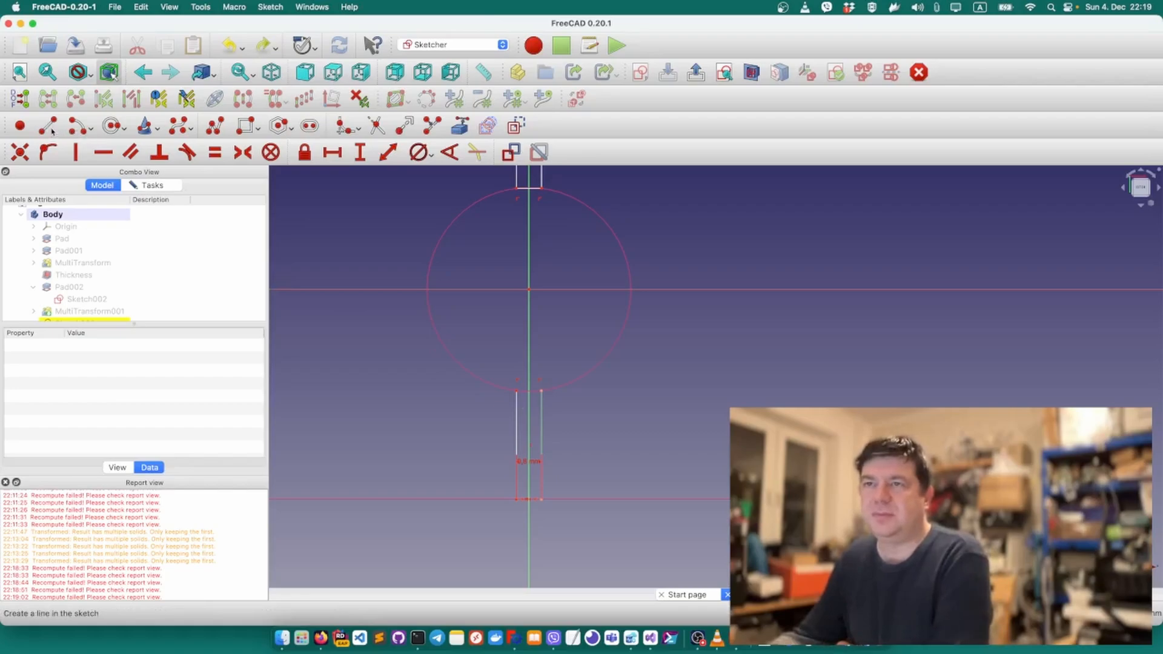
{"action": "left_click", "coordinate": [517, 391]}
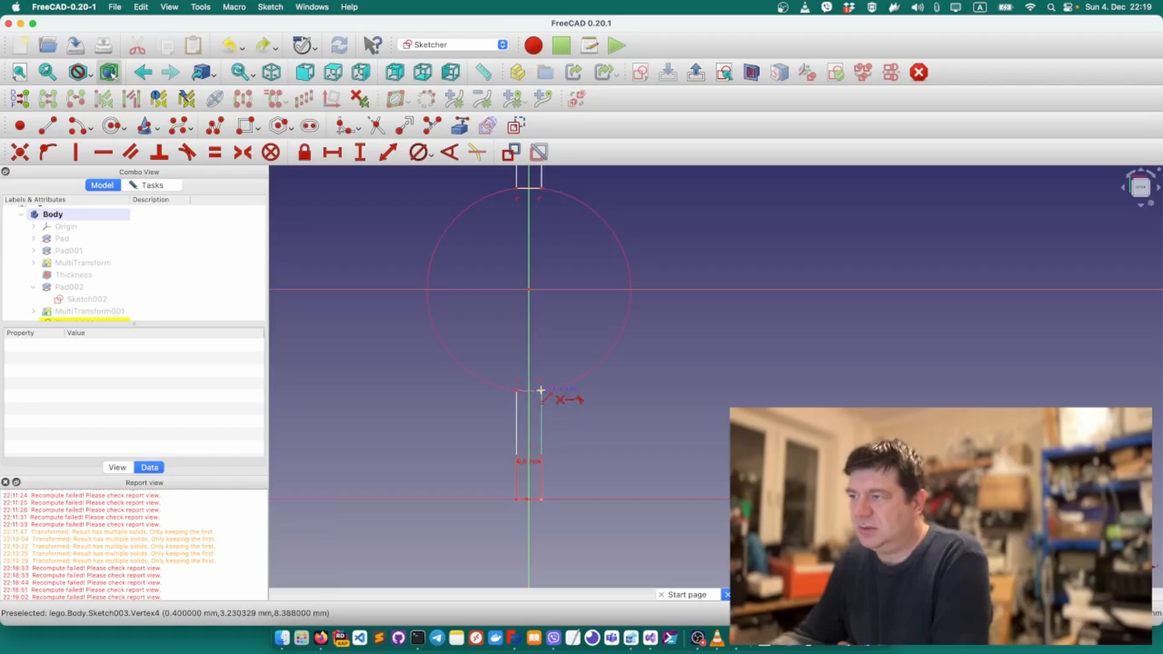
{"action": "left_click", "coordinate": [541, 391]}
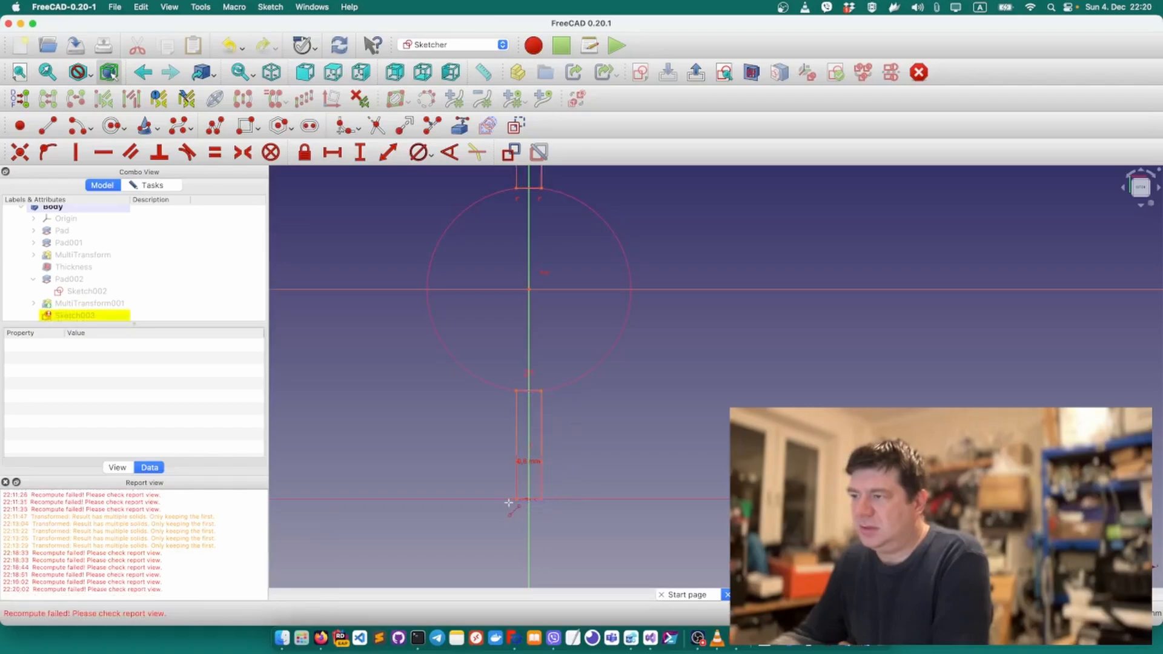
{"action": "left_click", "coordinate": [540, 499]}
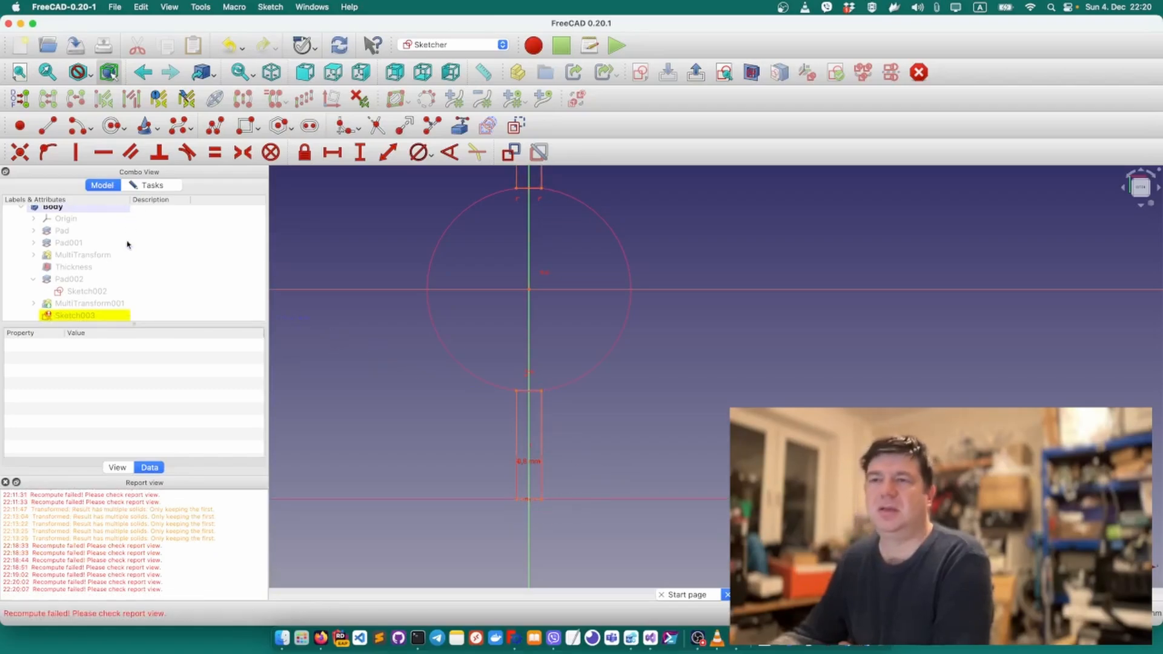
{"action": "scroll", "coordinate": [132, 225], "scroll_direction": "up", "scroll_amount": 2}
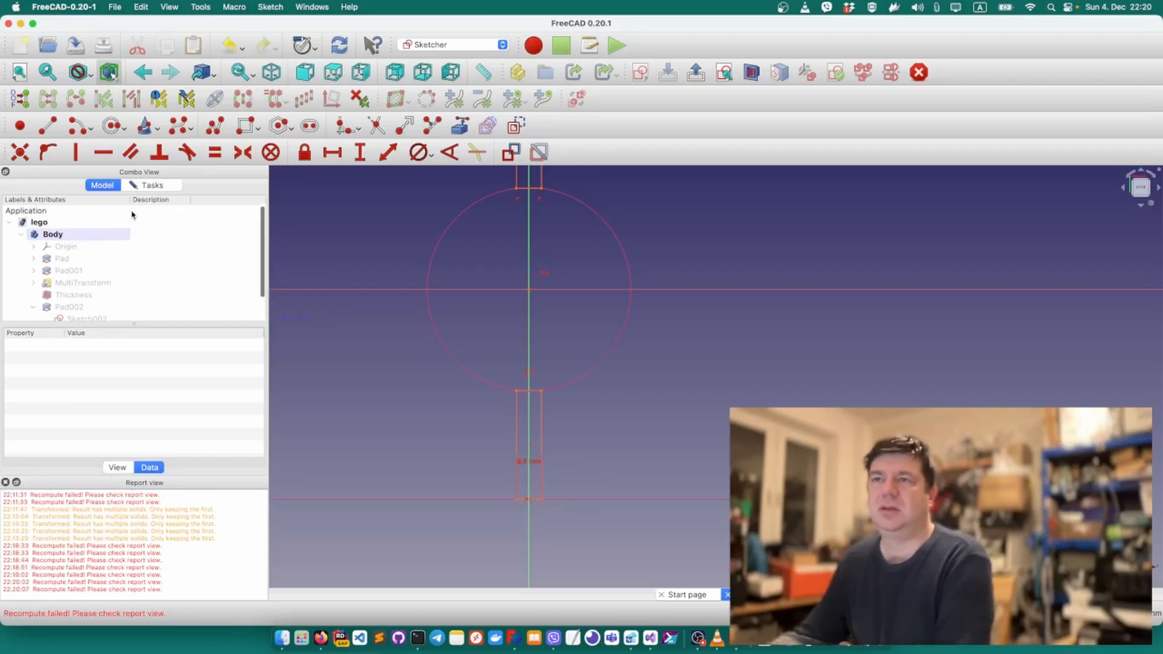
{"action": "left_click", "coordinate": [149, 184]}
{"action": "left_click", "coordinate": [156, 218]}
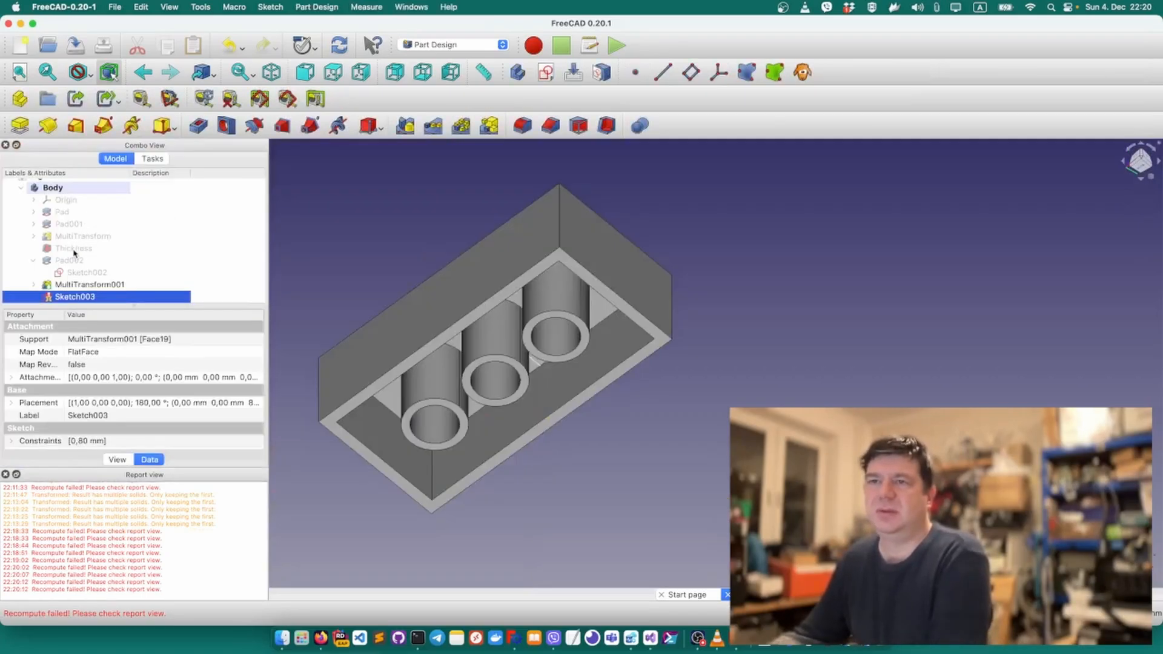
Try to pad the two closed rib outlines by 6.3 mm, and cancel the pad.
{"action": "left_click", "coordinate": [20, 125]}
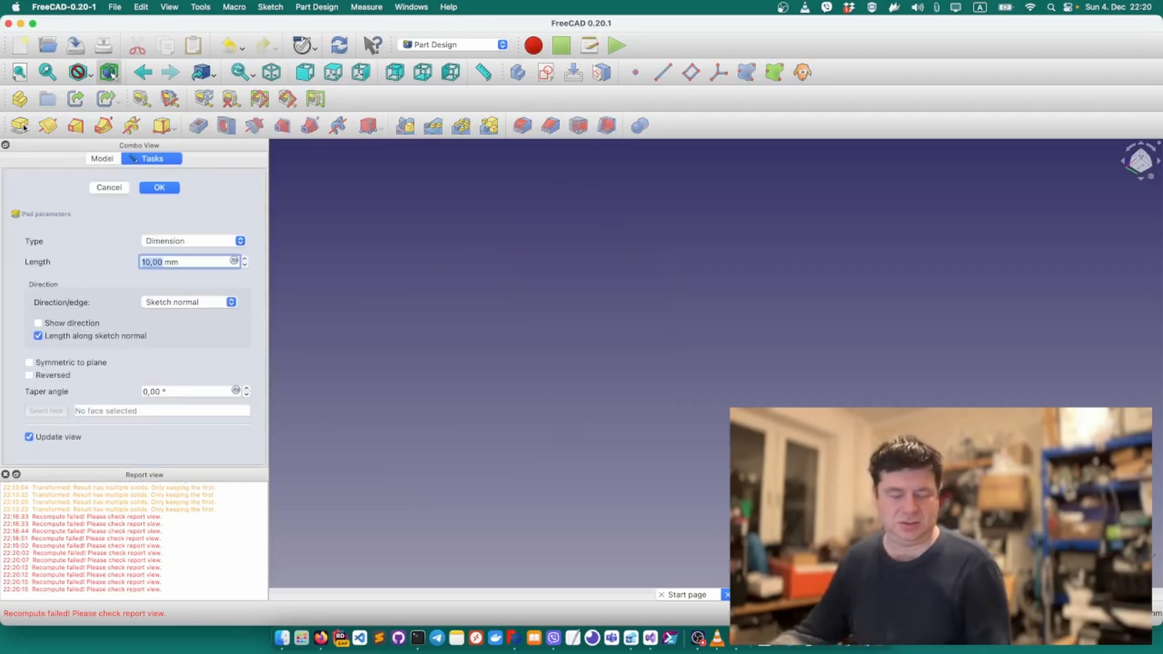
{"action": "type", "text": "6"}
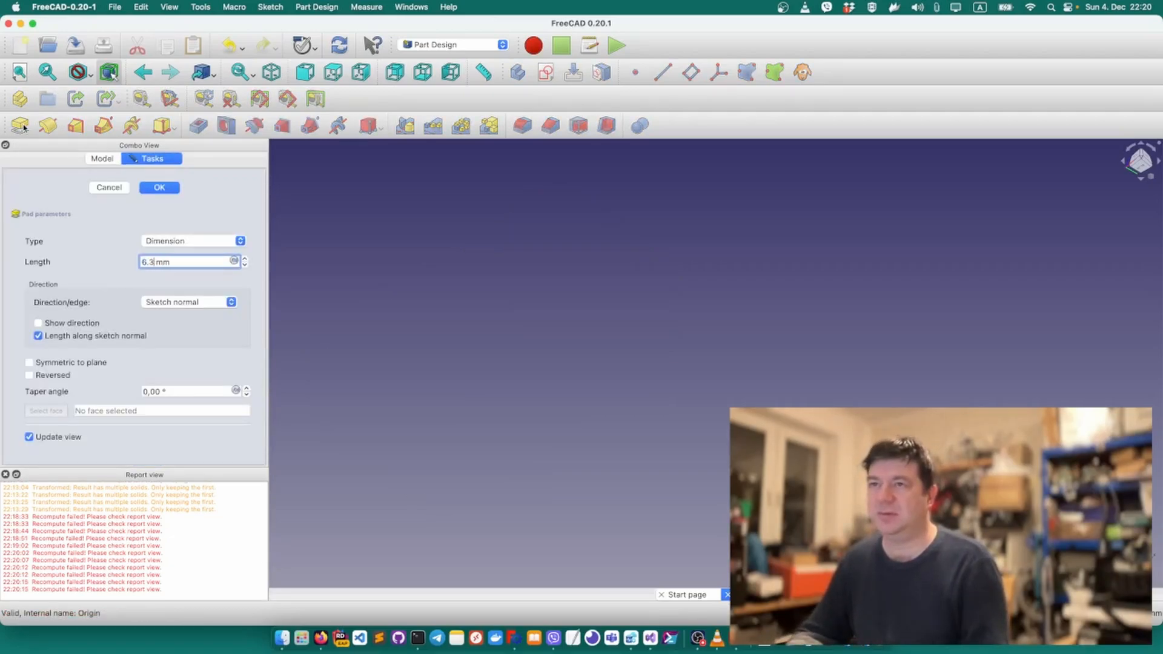
{"action": "type", "text": ".3"}
{"action": "key", "text": "Return"}
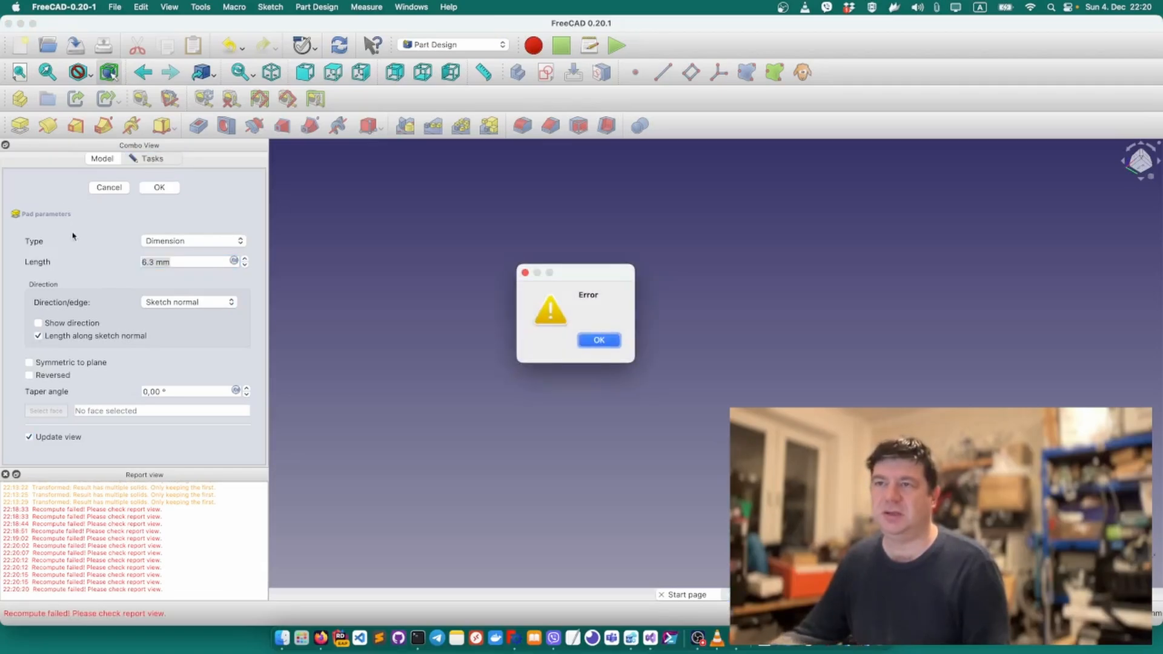
{"action": "left_click", "coordinate": [596, 340]}
{"action": "left_click", "coordinate": [109, 188]}
Delete all the conflicting constraints from the over-constrained rib sketch and exit the sketch.
{"action": "left_click", "coordinate": [79, 297]}
{"action": "right_click", "coordinate": [78, 297]}
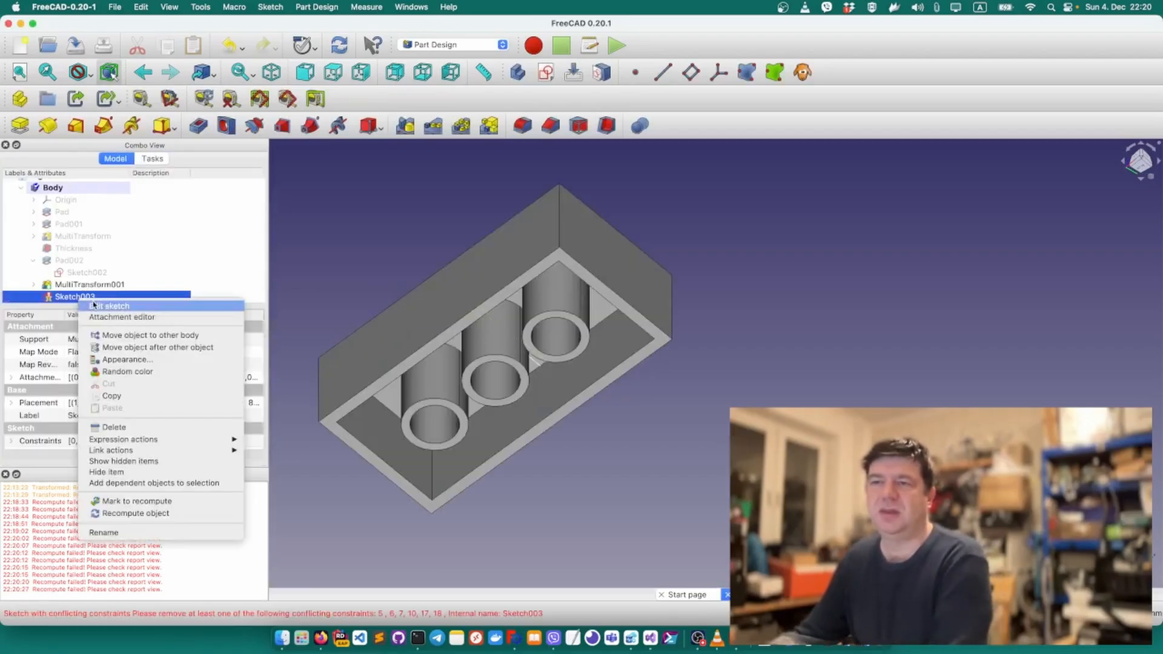
{"action": "left_click", "coordinate": [98, 301]}
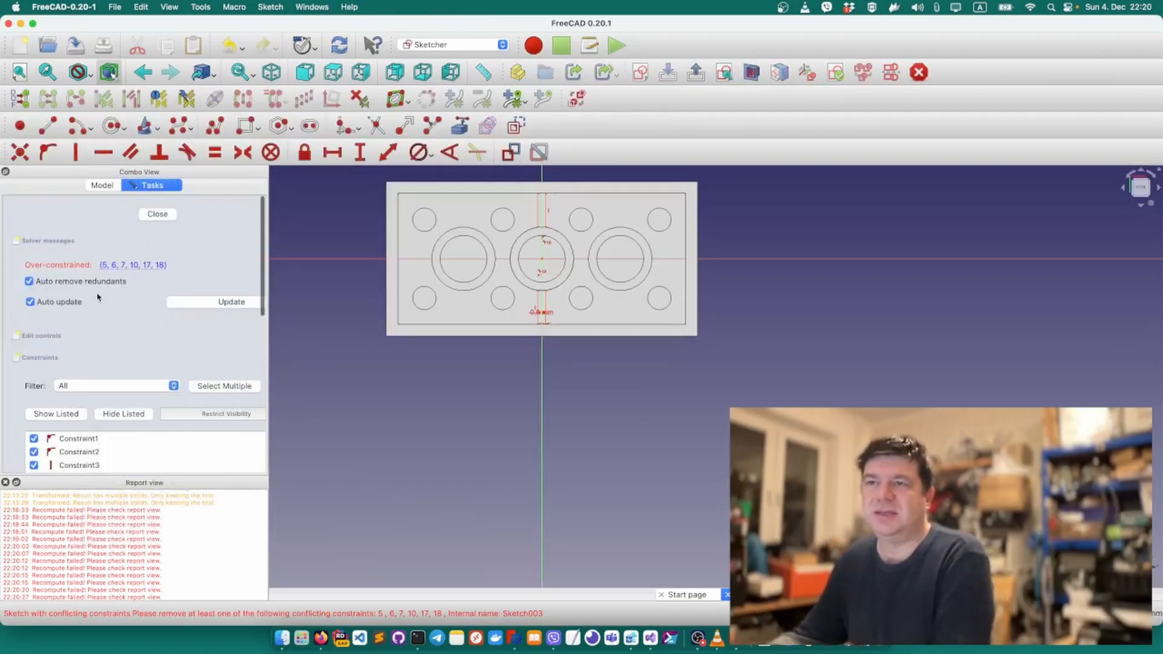
{"action": "left_click", "coordinate": [117, 267]}
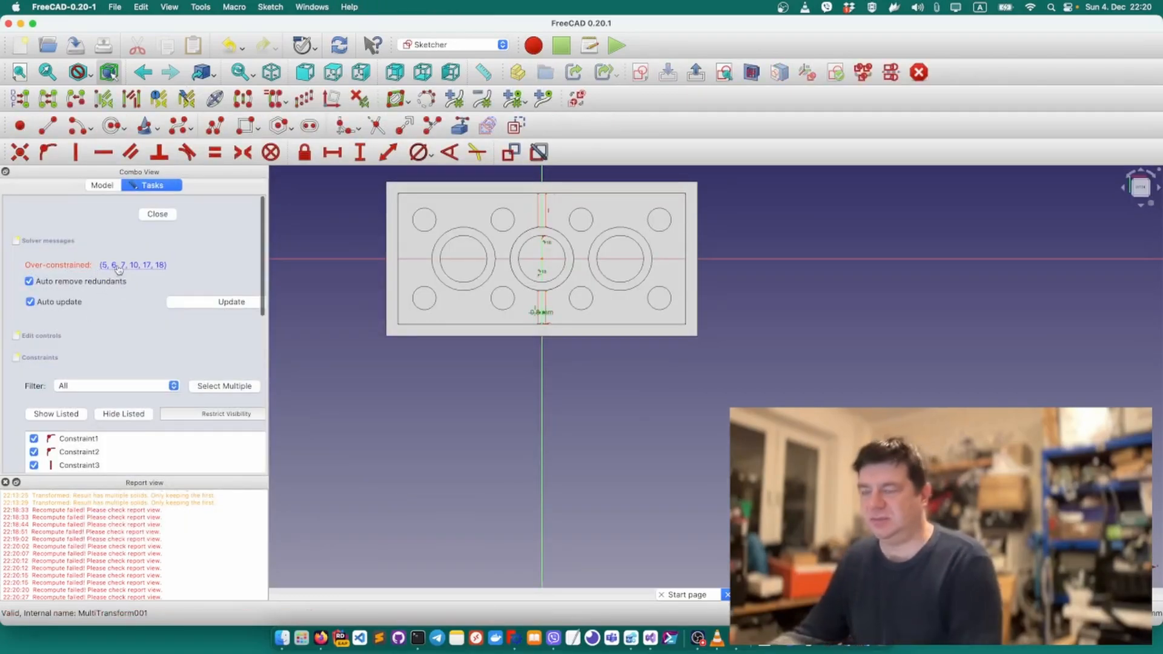
{"action": "key", "text": "Delete"}
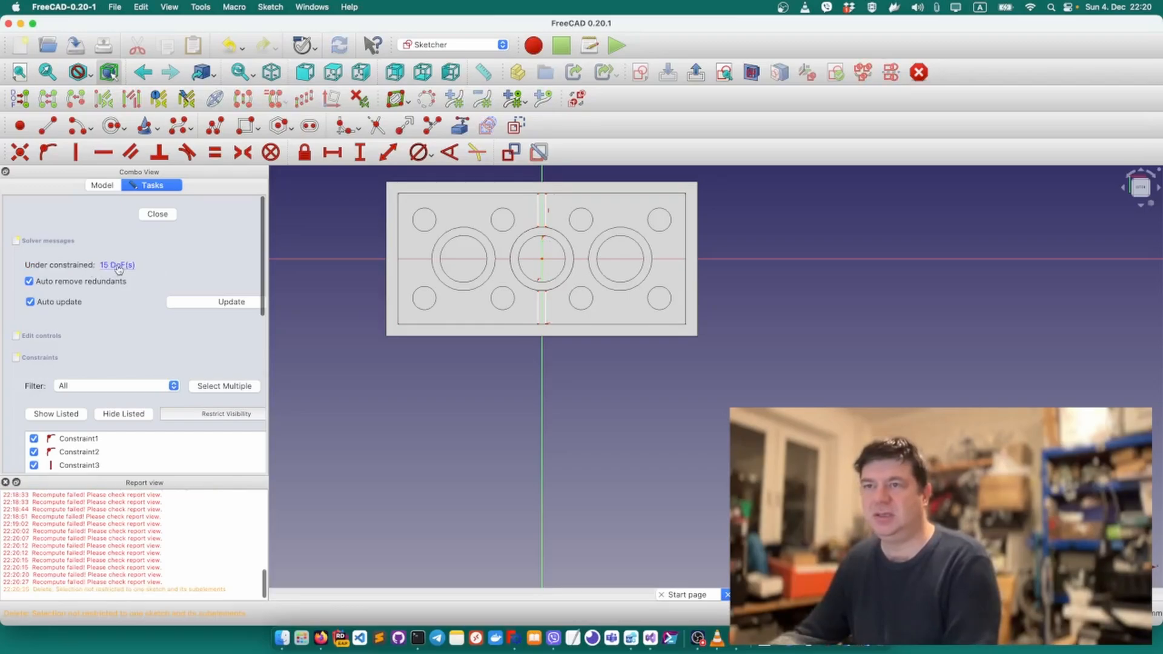
{"action": "left_click", "coordinate": [157, 214]}
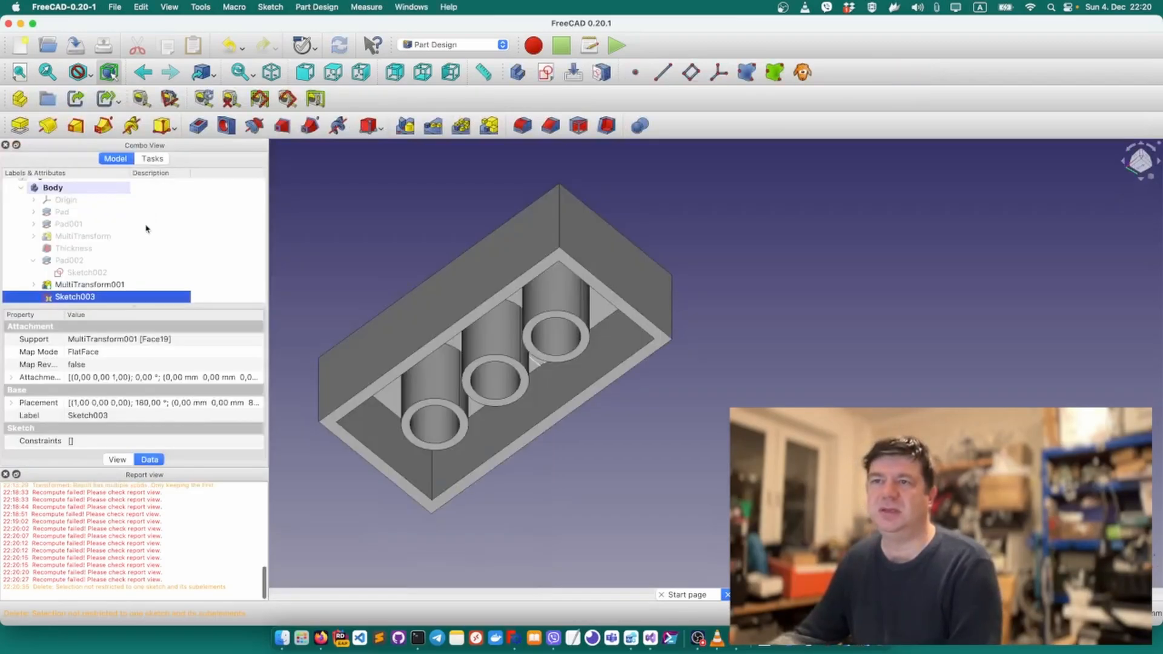
Try to pad the rib sketch without its conflicting constraints, and cancel the pad.
{"action": "left_click", "coordinate": [19, 125]}
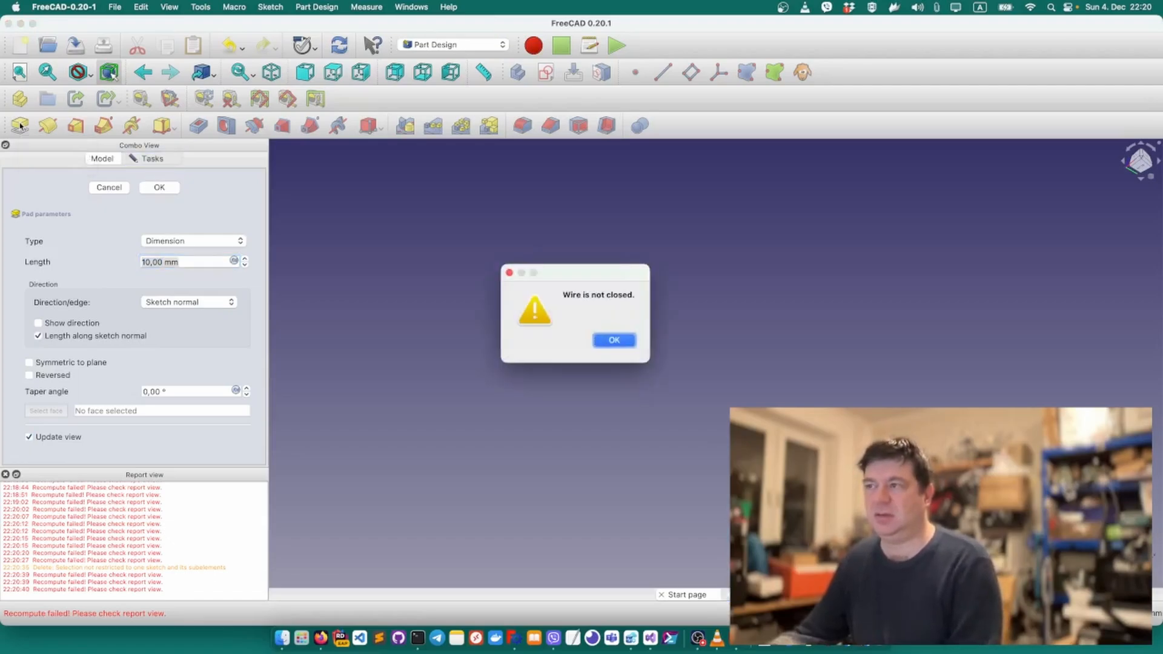
{"action": "key", "text": "Return"}
{"action": "left_click", "coordinate": [103, 185]}
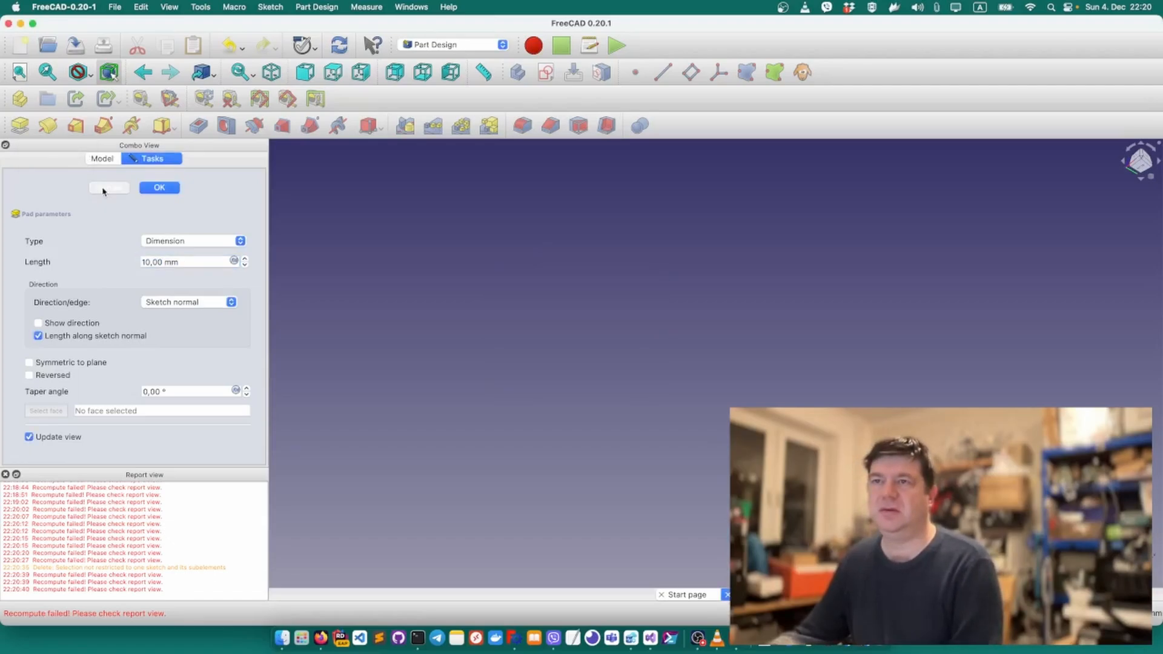
Reopen the rib sketch for editing and hide MultiTransform001 so that only the sketch geometry shows.
{"action": "left_click", "coordinate": [81, 296]}
{"action": "right_click", "coordinate": [80, 298]}
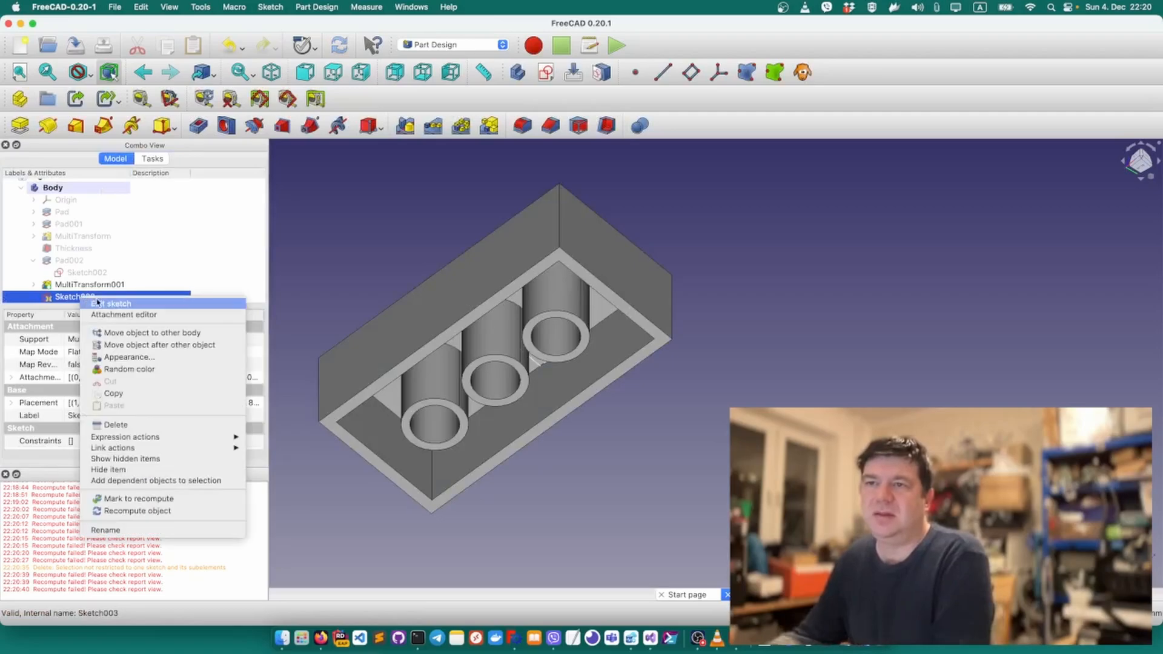
{"action": "left_click", "coordinate": [102, 302]}
{"action": "scroll", "coordinate": [545, 190], "scroll_direction": "up", "scroll_amount": 5}
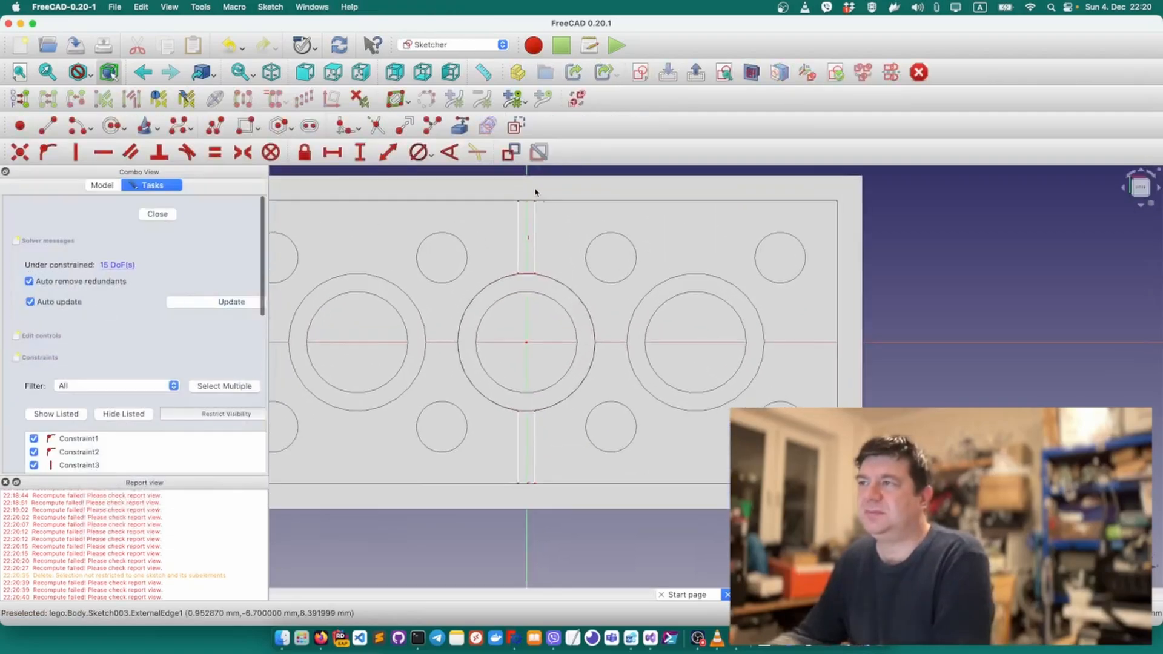
{"action": "scroll", "coordinate": [515, 209], "scroll_direction": "up", "scroll_amount": 3}
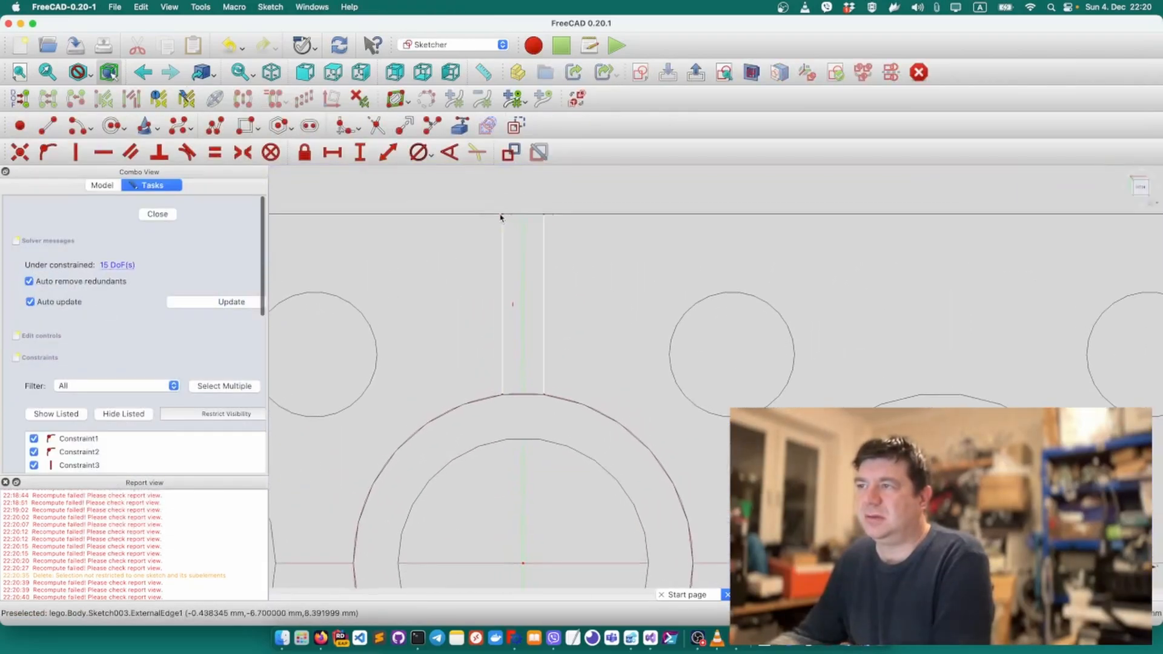
{"action": "scroll", "coordinate": [500, 217], "scroll_direction": "down", "scroll_amount": 2}
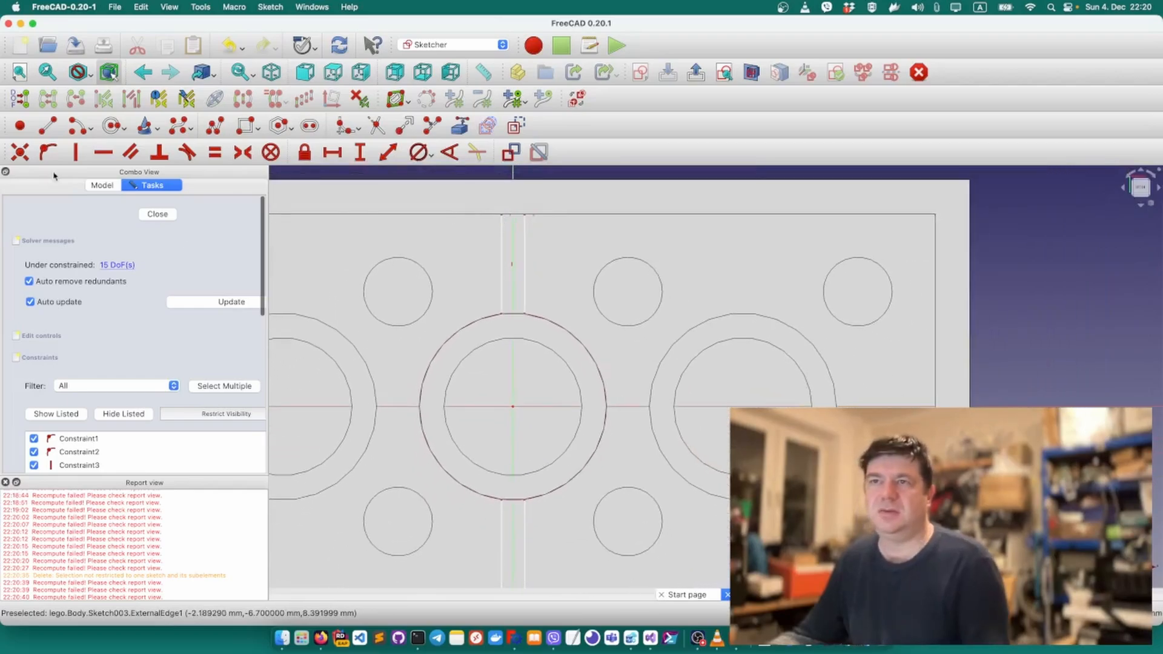
{"action": "left_click", "coordinate": [100, 186]}
{"action": "scroll", "coordinate": [76, 315], "scroll_direction": "down", "scroll_amount": 1}
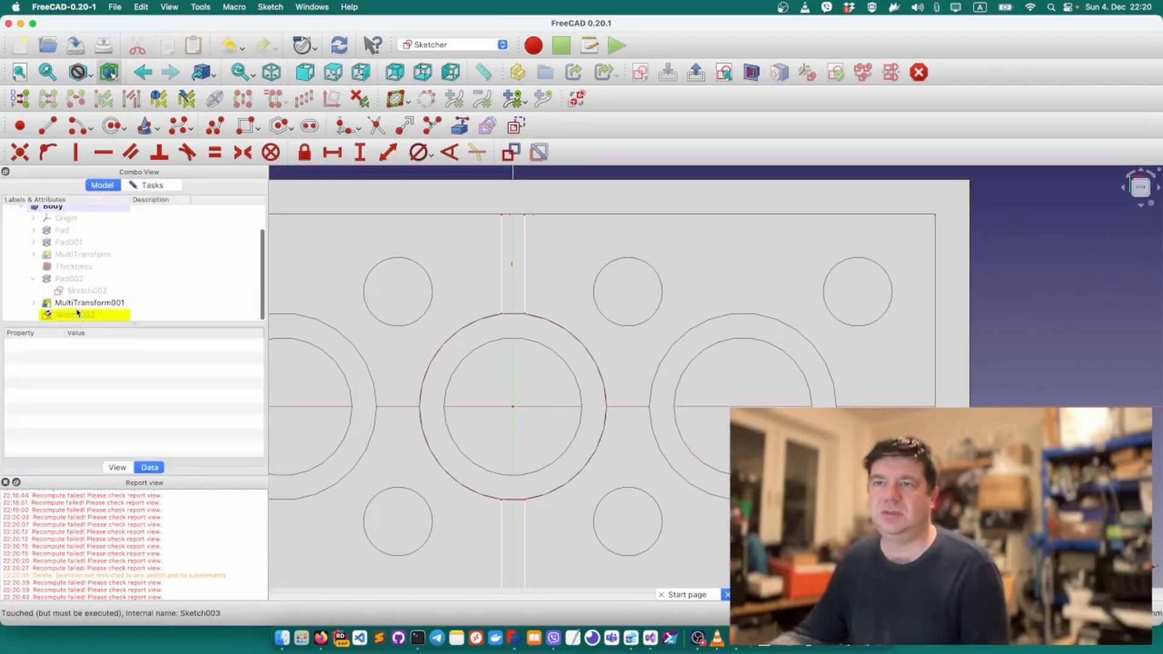
{"action": "left_click", "coordinate": [78, 302]}
{"action": "key", "text": "space"}
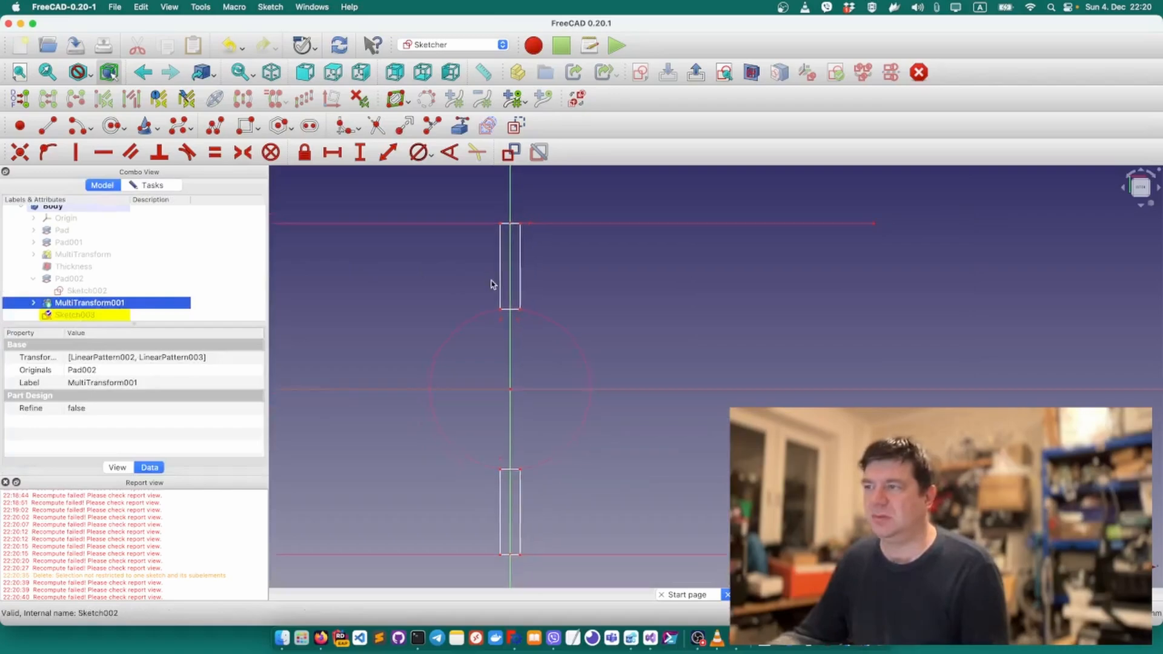
Apply coincident constraints to the two corners of the upper rib outline at the tube circle.
{"action": "scroll", "coordinate": [490, 289], "scroll_direction": "up", "scroll_amount": 3}
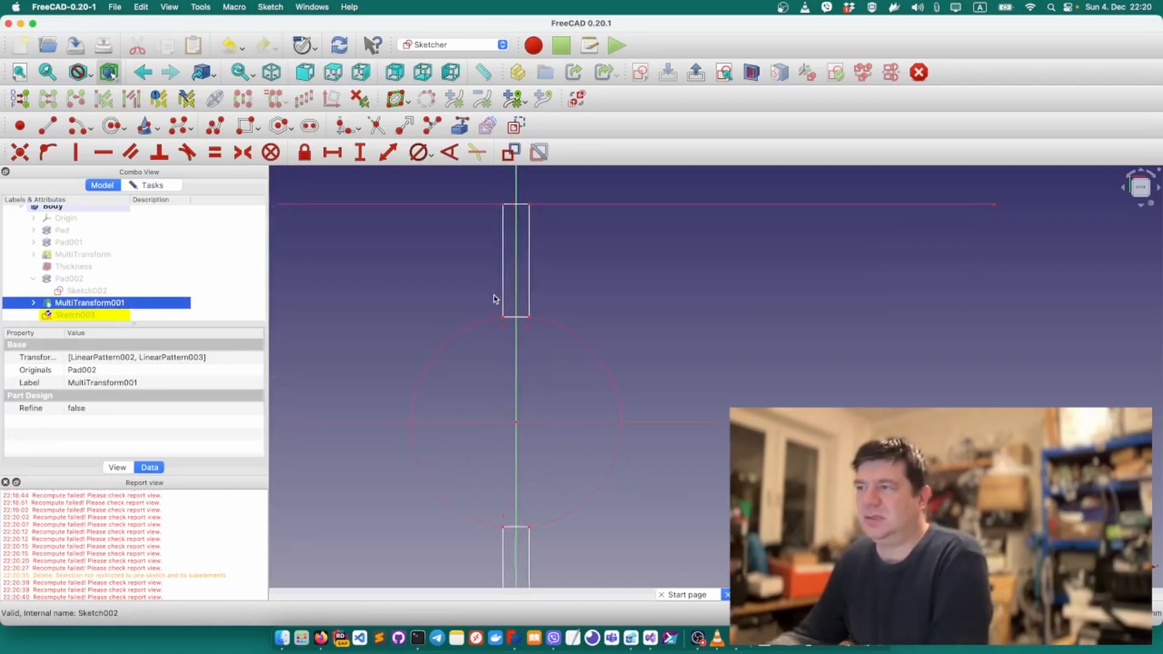
{"action": "scroll", "coordinate": [493, 312], "scroll_direction": "up", "scroll_amount": 2}
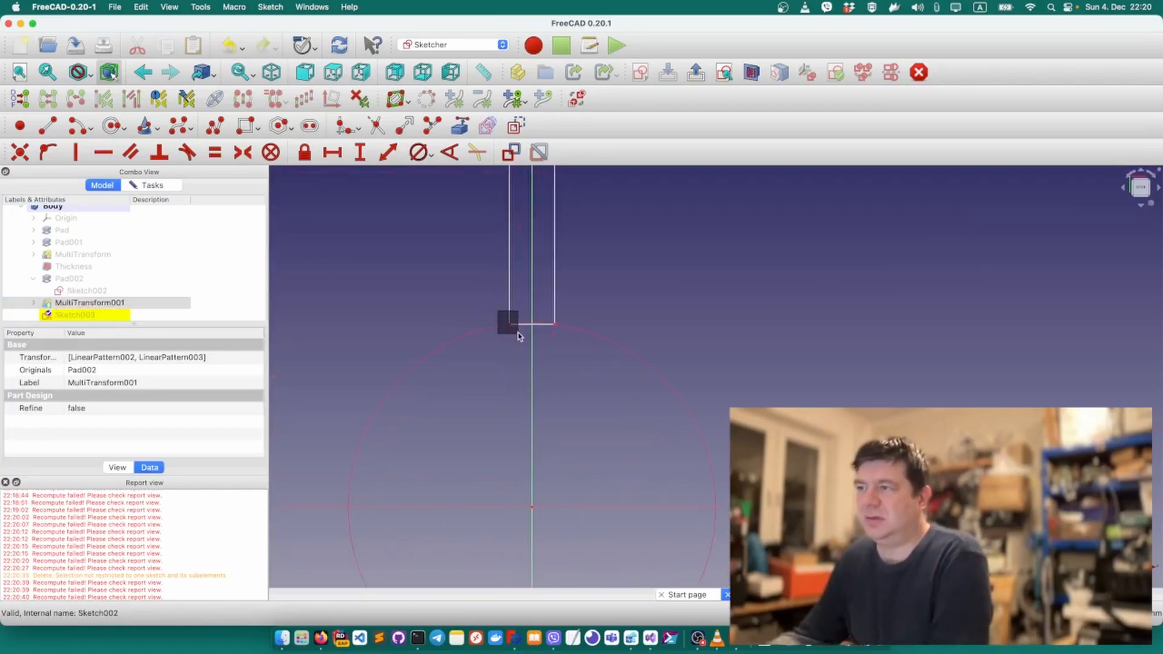
{"action": "left_click", "coordinate": [518, 329]}
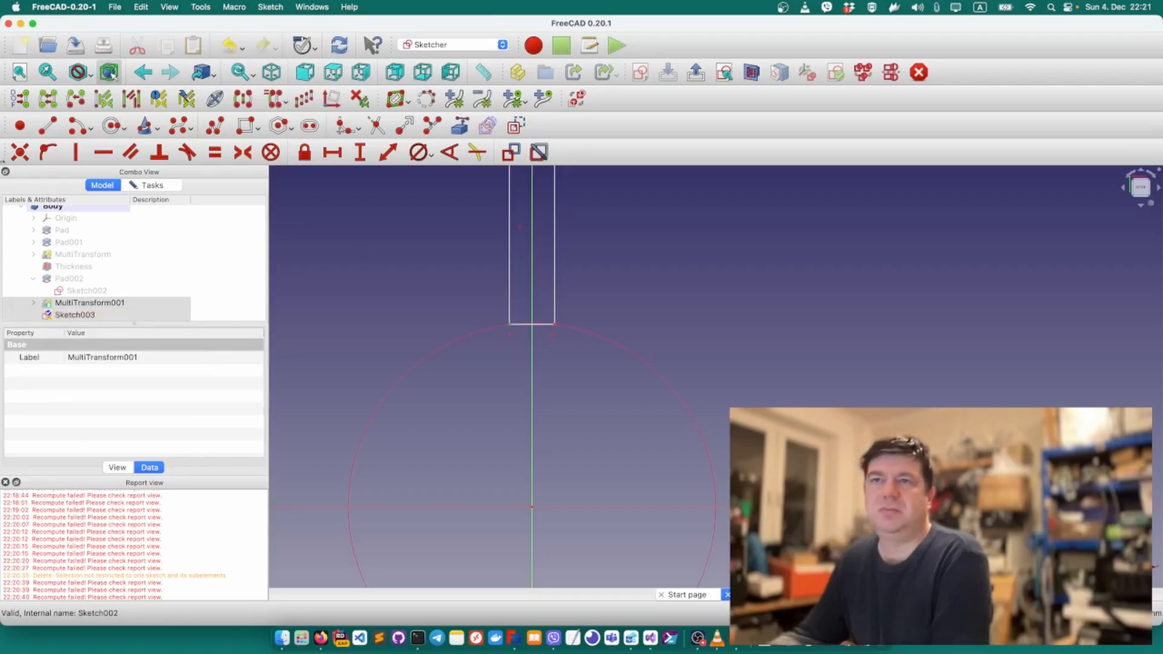
{"action": "left_click", "coordinate": [20, 155]}
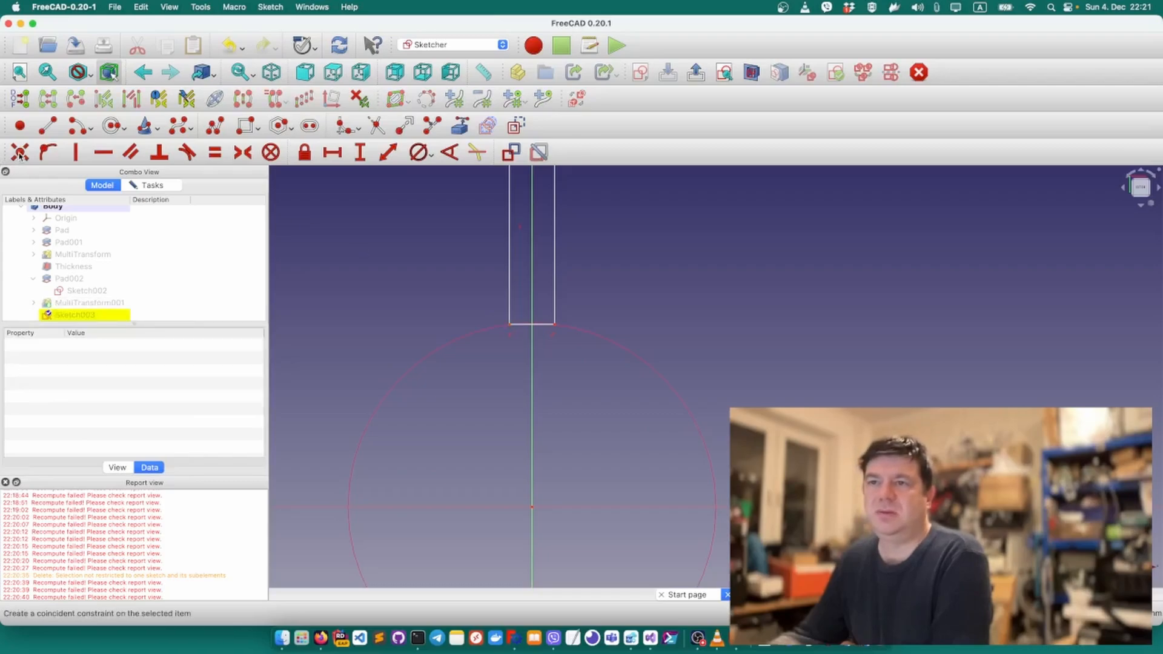
{"action": "left_click", "coordinate": [554, 323]}
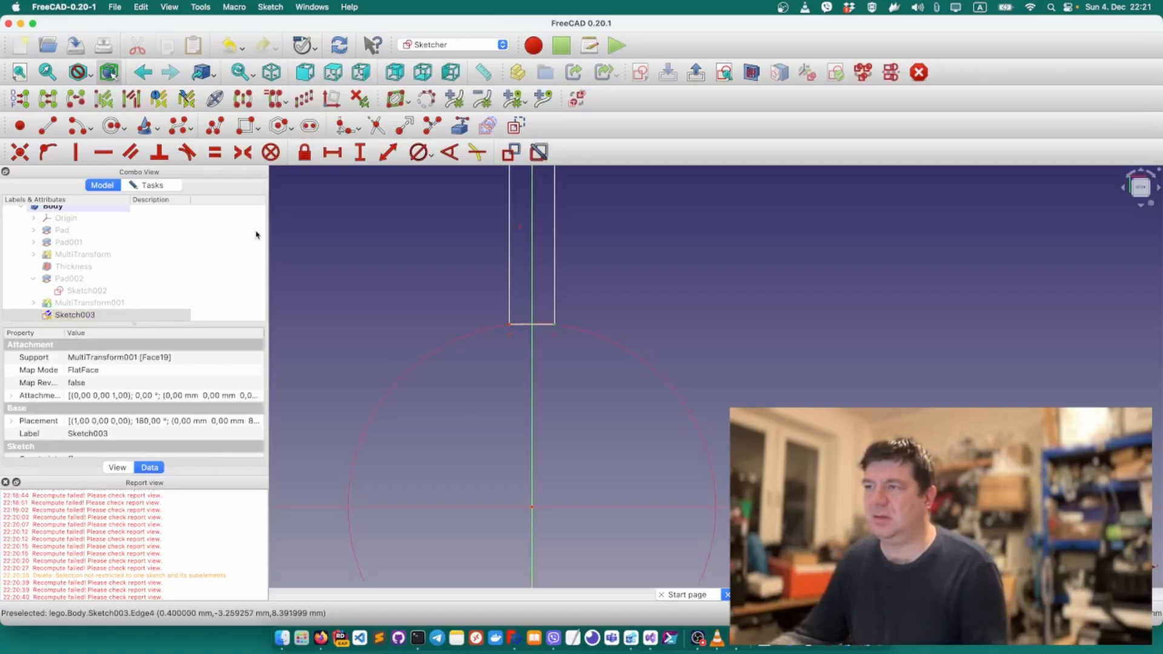
{"action": "left_click", "coordinate": [16, 150]}
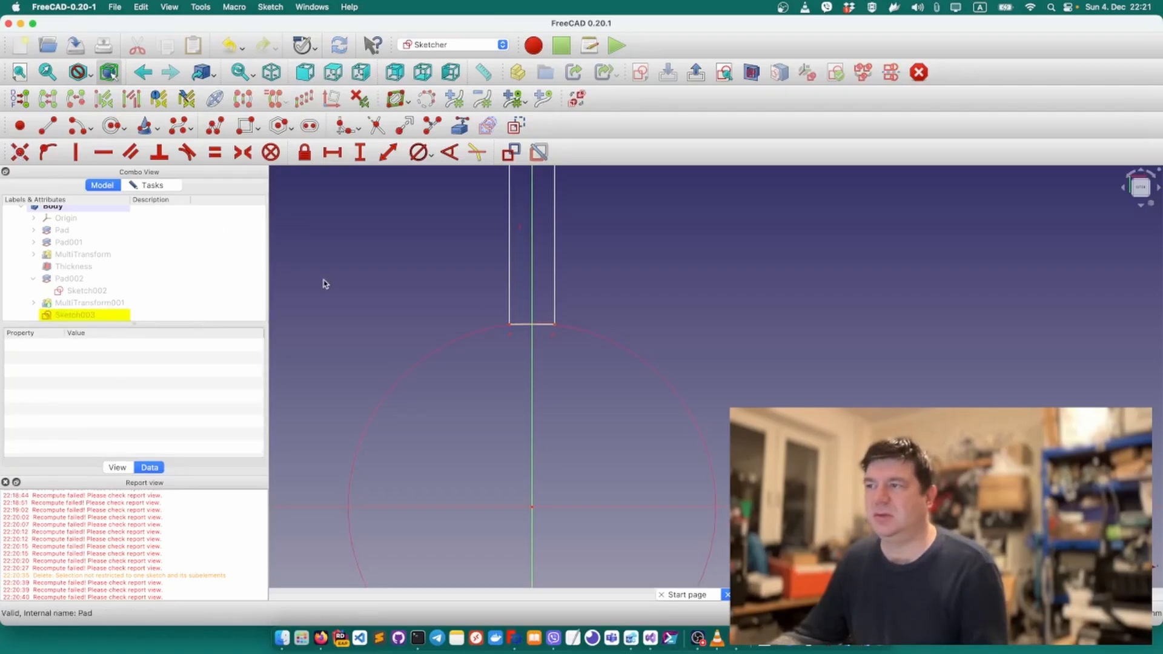
Apply coincident constraints to the two corners of the upper rib outline at the wall edge.
{"action": "scroll", "coordinate": [464, 258], "scroll_direction": "down", "scroll_amount": 7}
{"action": "scroll", "coordinate": [465, 201], "scroll_direction": "up", "scroll_amount": 8}
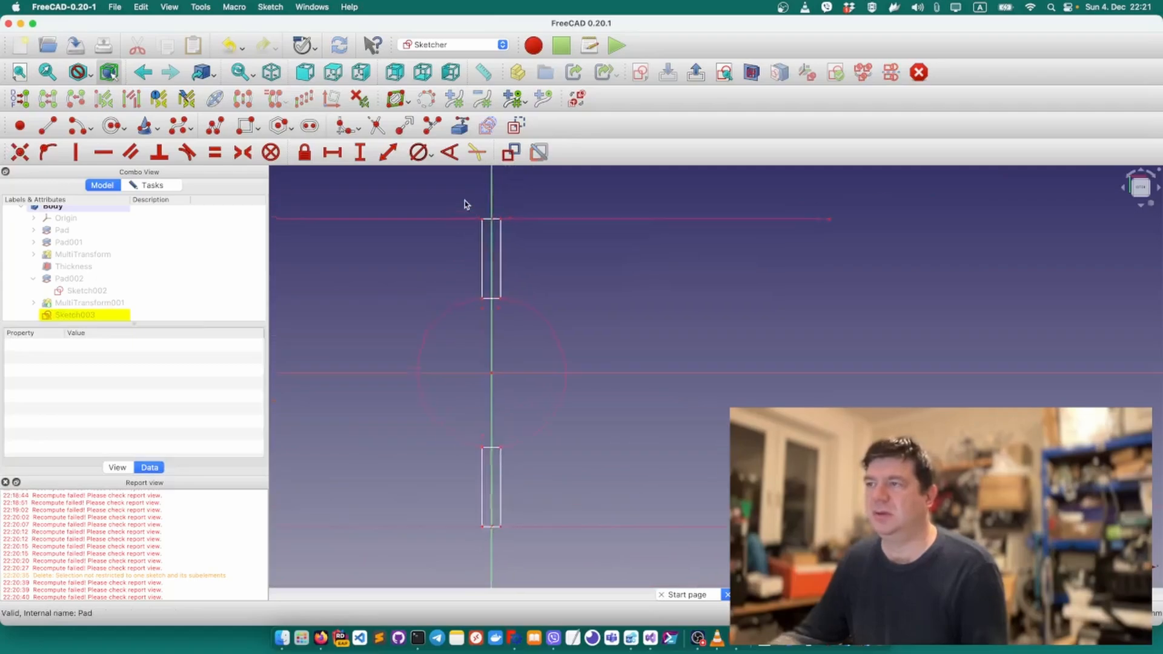
{"action": "scroll", "coordinate": [492, 226], "scroll_direction": "up", "scroll_amount": 3}
{"action": "left_click_drag", "start_coordinate": [491, 235], "coordinate": [502, 251]}
{"action": "left_click", "coordinate": [17, 149]}
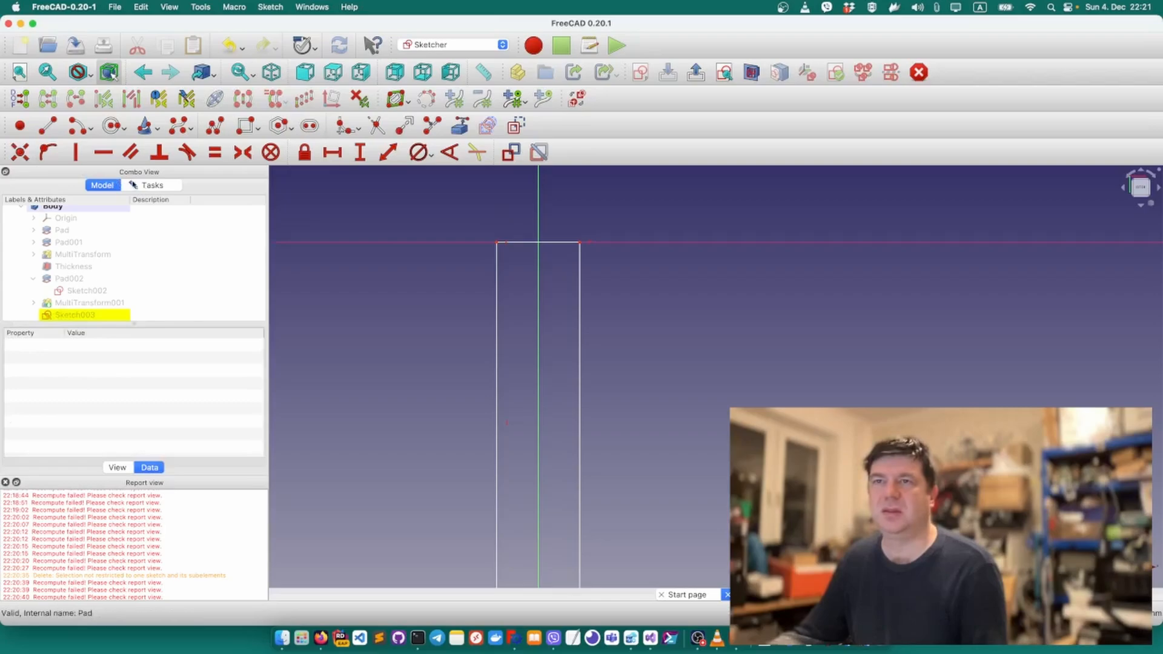
{"action": "left_click", "coordinate": [582, 252]}
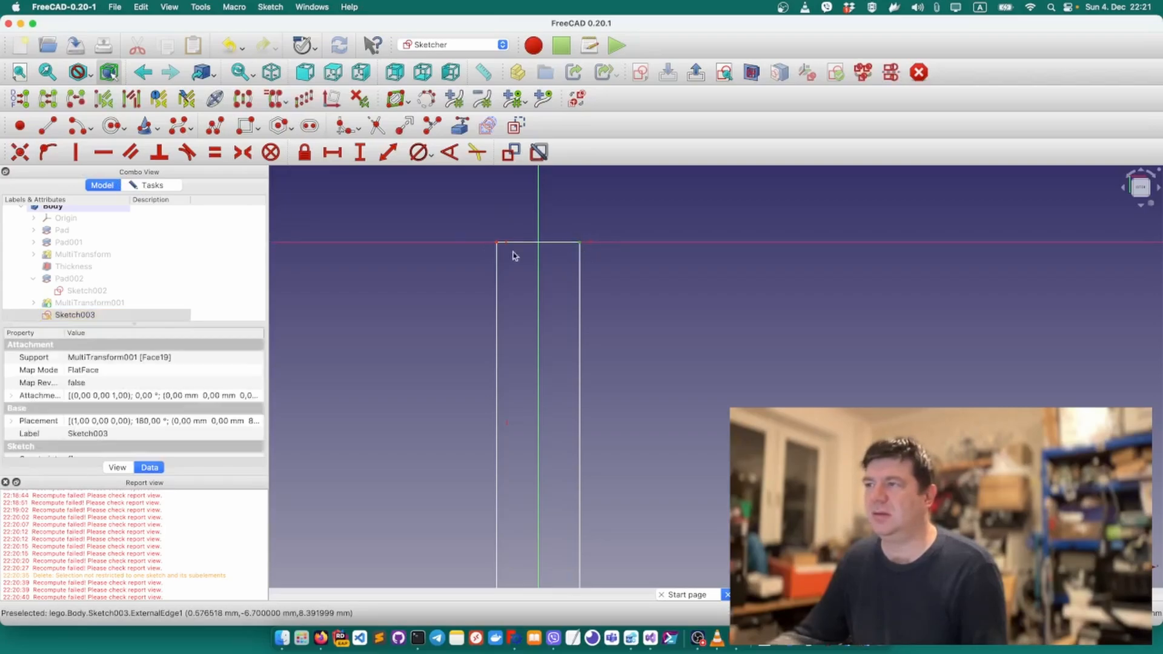
Apply coincident constraints to the two corners of the lower rib outline at the tube circle.
{"action": "scroll", "coordinate": [416, 337], "scroll_direction": "down", "scroll_amount": 6}
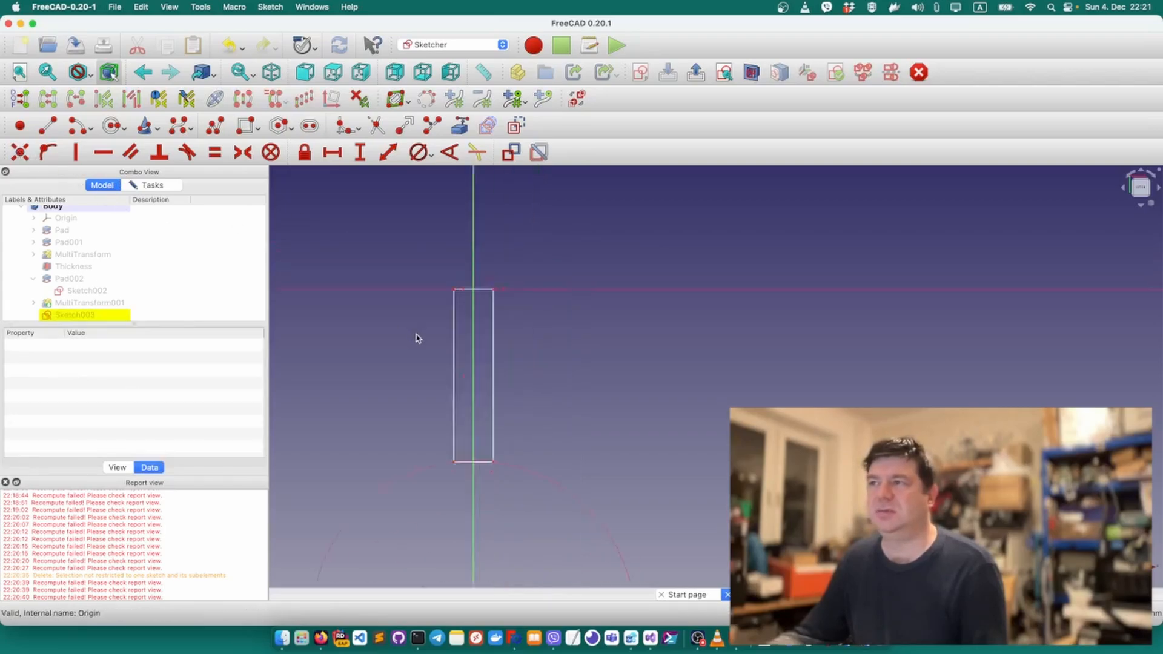
{"action": "scroll", "coordinate": [426, 357], "scroll_direction": "up", "scroll_amount": 8}
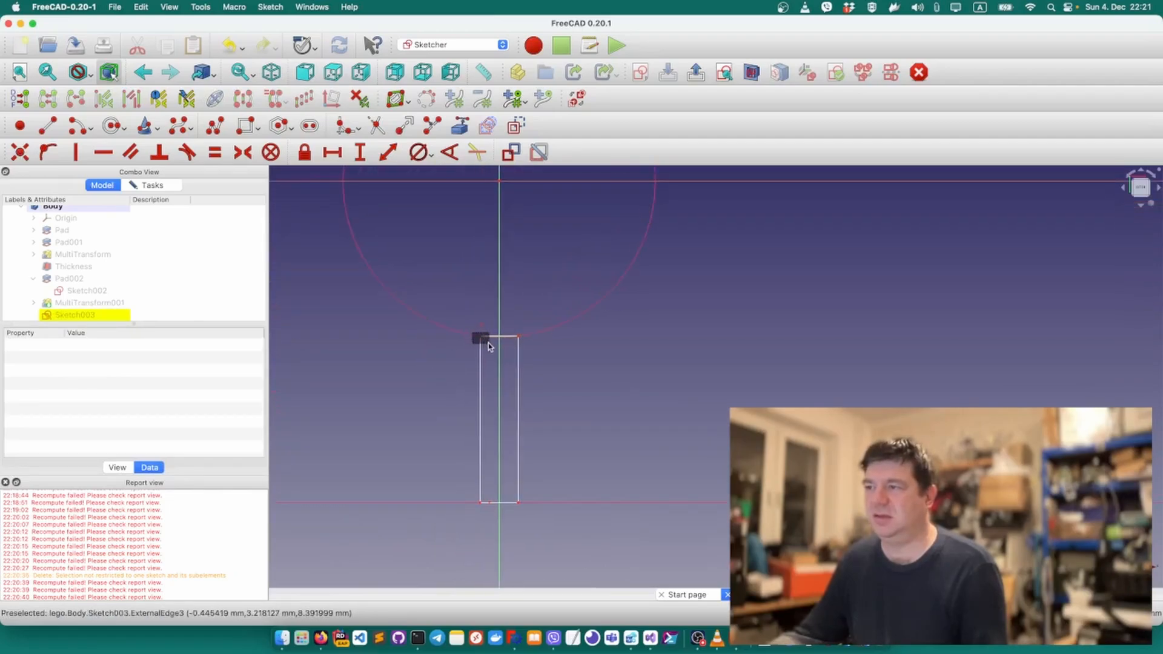
{"action": "left_click_drag", "start_coordinate": [489, 344], "coordinate": [490, 345]}
{"action": "left_click", "coordinate": [20, 151]}
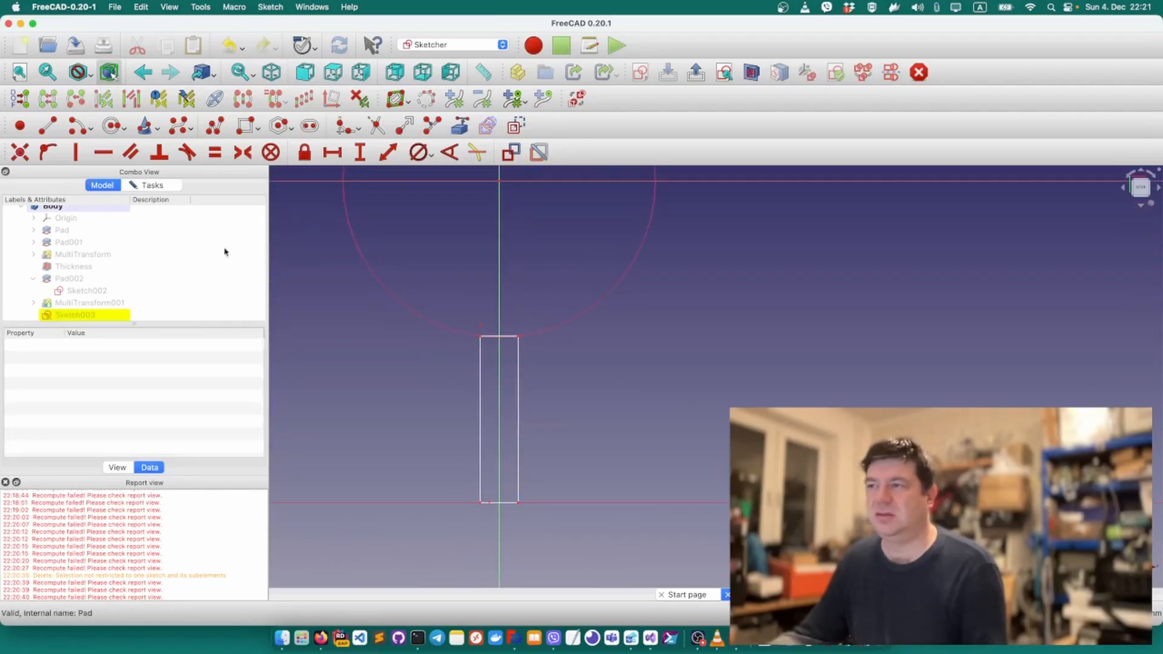
{"action": "left_click_drag", "start_coordinate": [525, 345], "coordinate": [525, 346]}
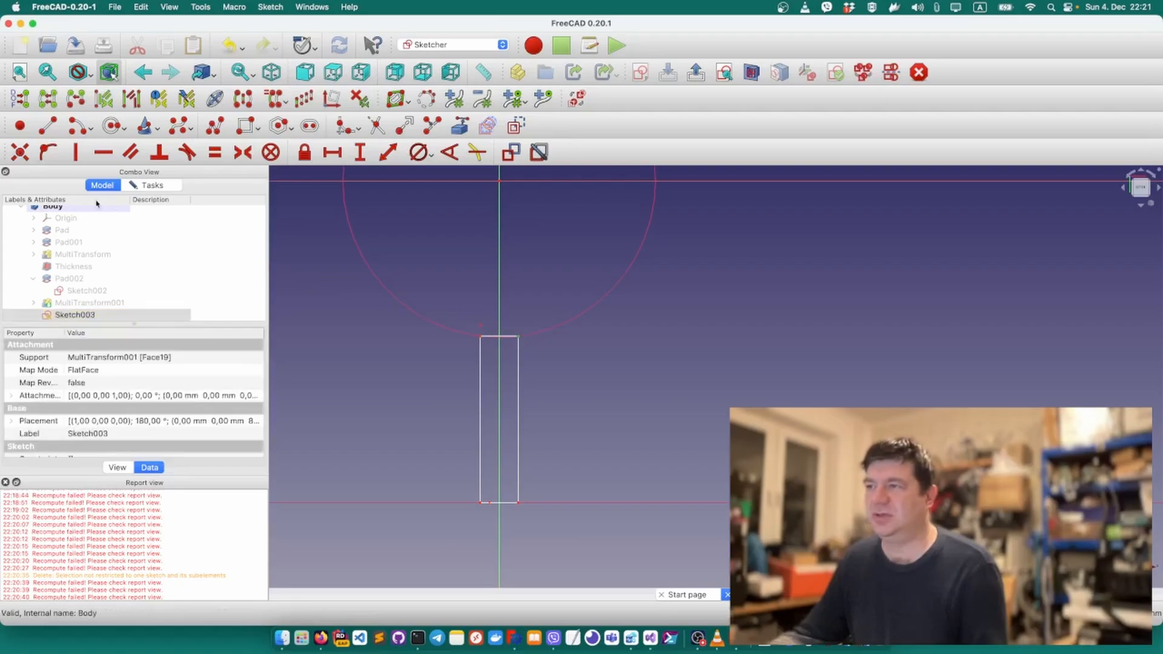
{"action": "left_click", "coordinate": [20, 153]}
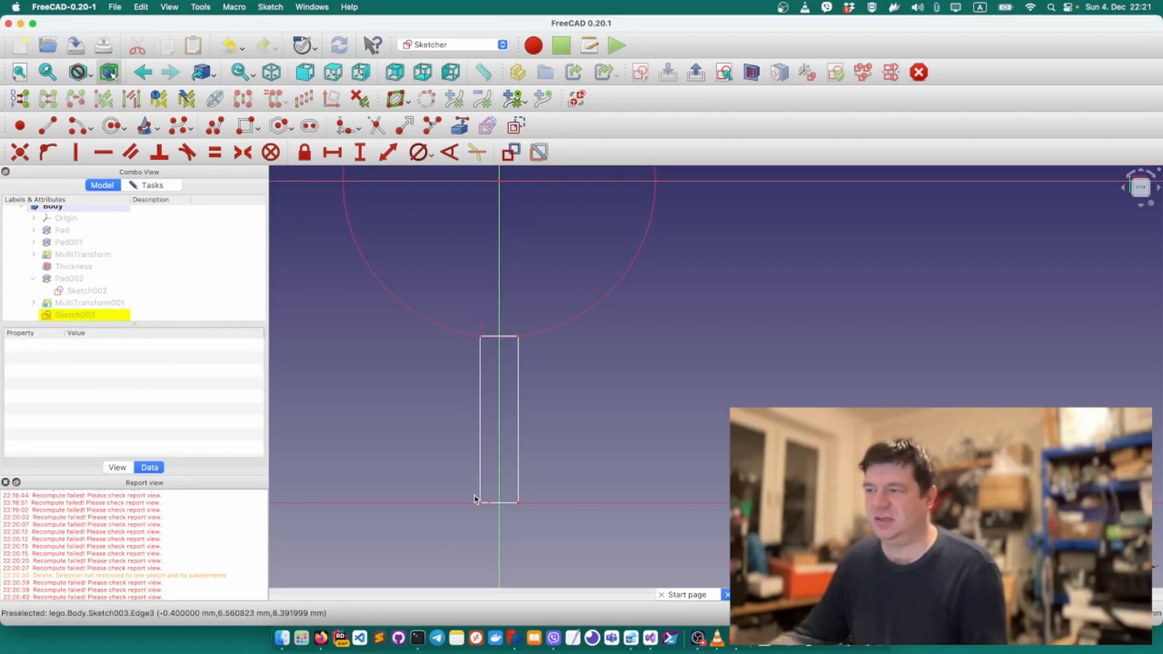
Apply coincident constraints to the two corners of the lower rib outline at the wall edge, and exit the sketch.
{"action": "left_click_drag", "start_coordinate": [484, 512], "coordinate": [484, 512]}
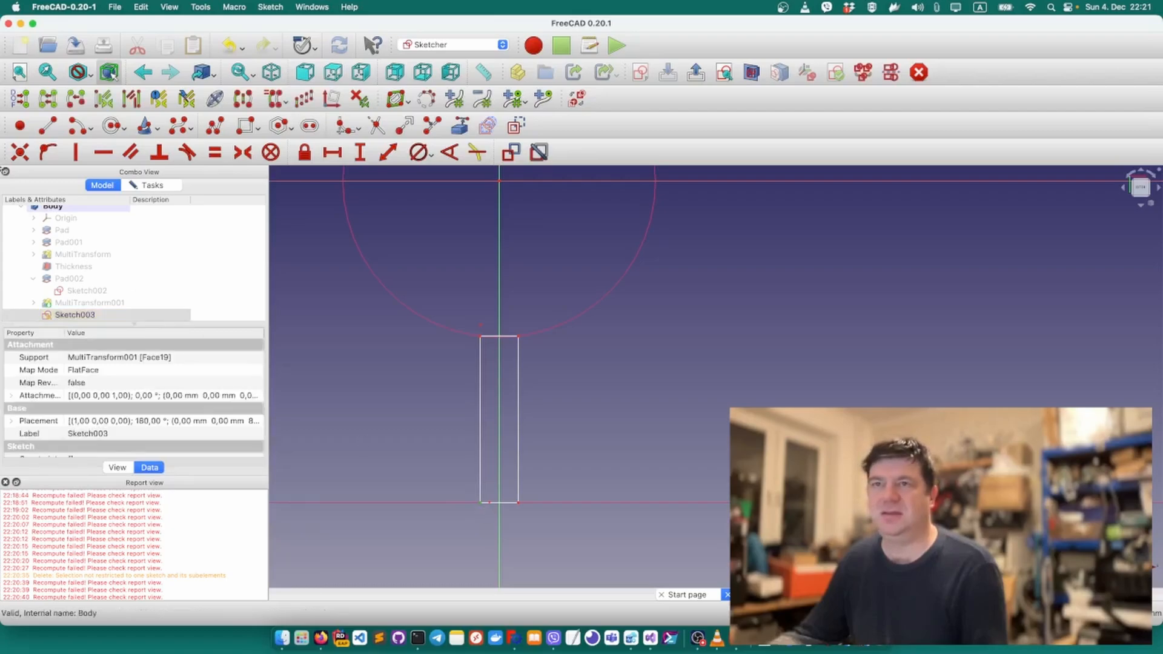
{"action": "left_click", "coordinate": [20, 152]}
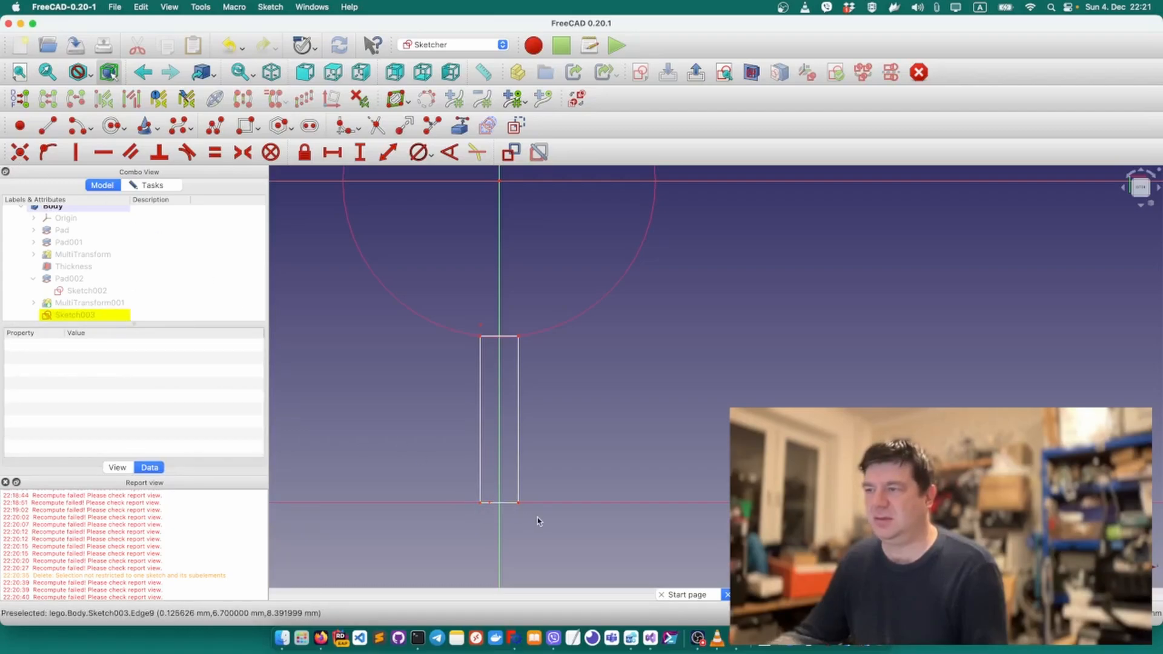
{"action": "left_click_drag", "start_coordinate": [509, 518], "coordinate": [540, 485]}
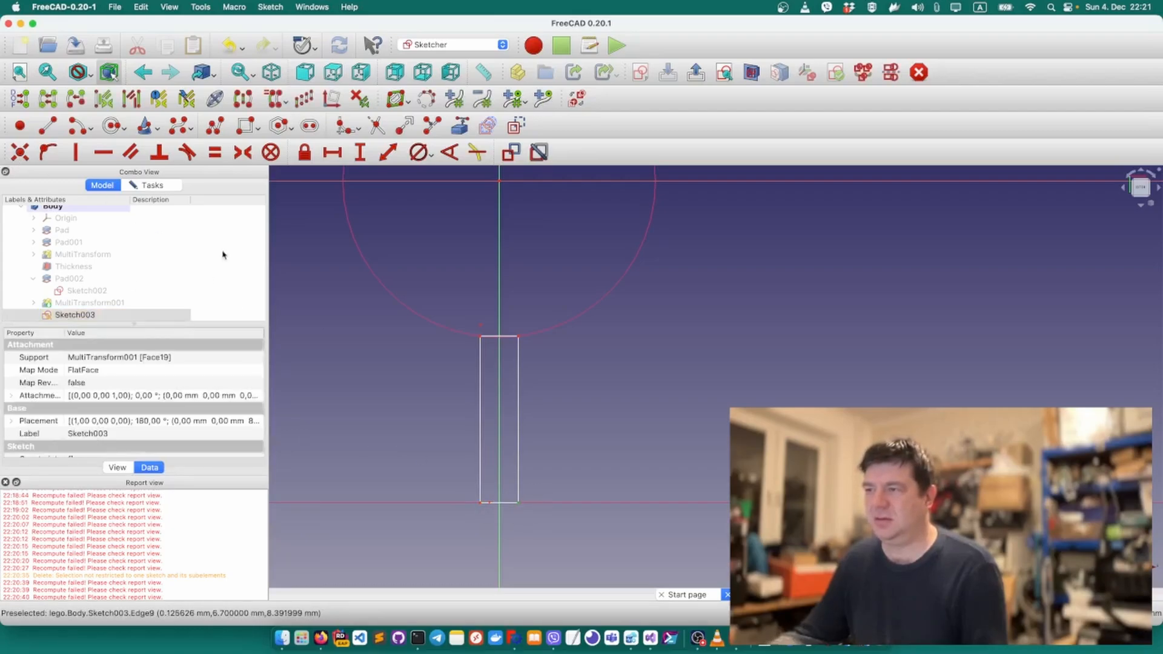
{"action": "left_click", "coordinate": [20, 152]}
{"action": "left_click", "coordinate": [148, 185]}
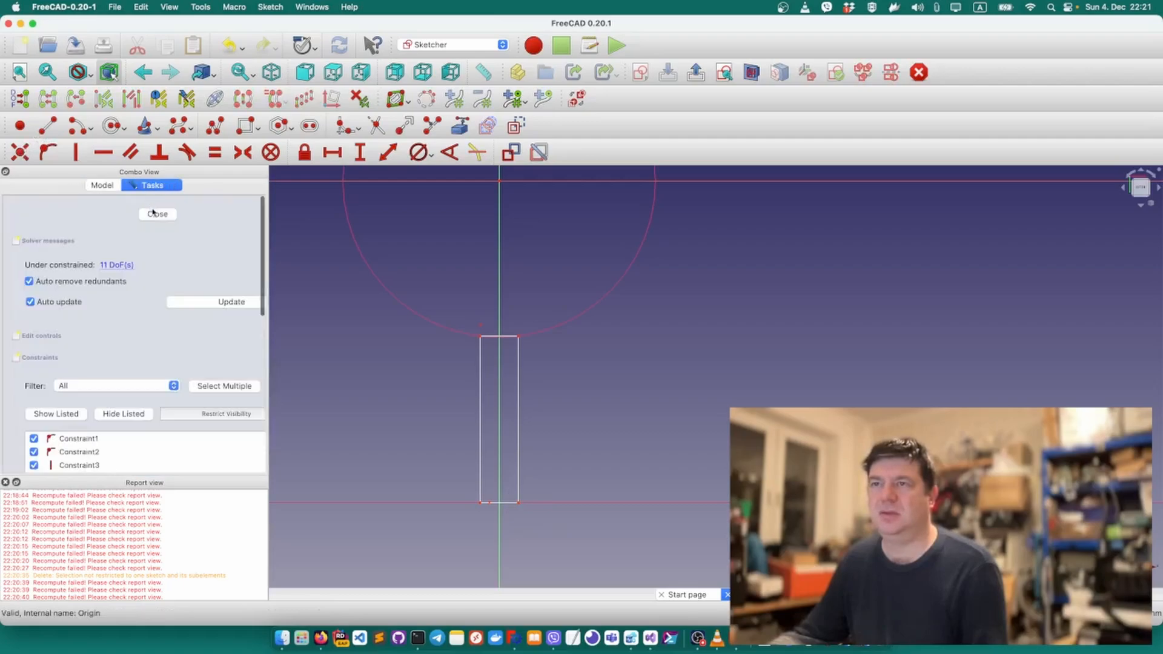
{"action": "left_click", "coordinate": [157, 214]}
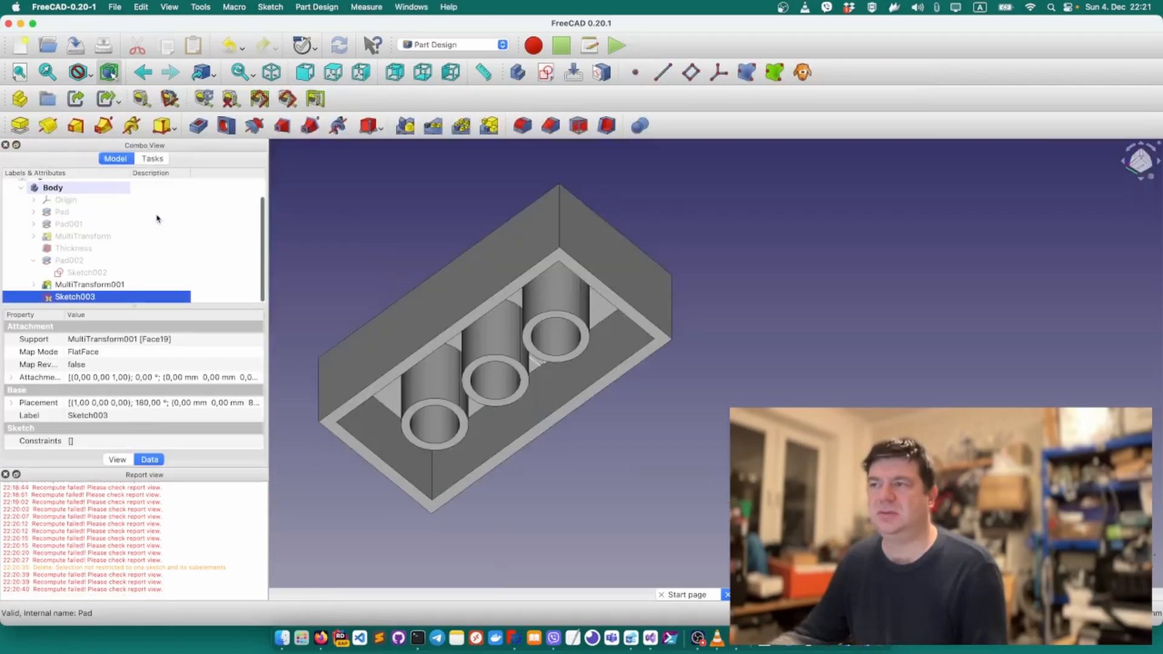
Try to pad the rib sketch with its joined corners by 10 mm, and cancel the pad.
{"action": "left_click", "coordinate": [19, 126]}
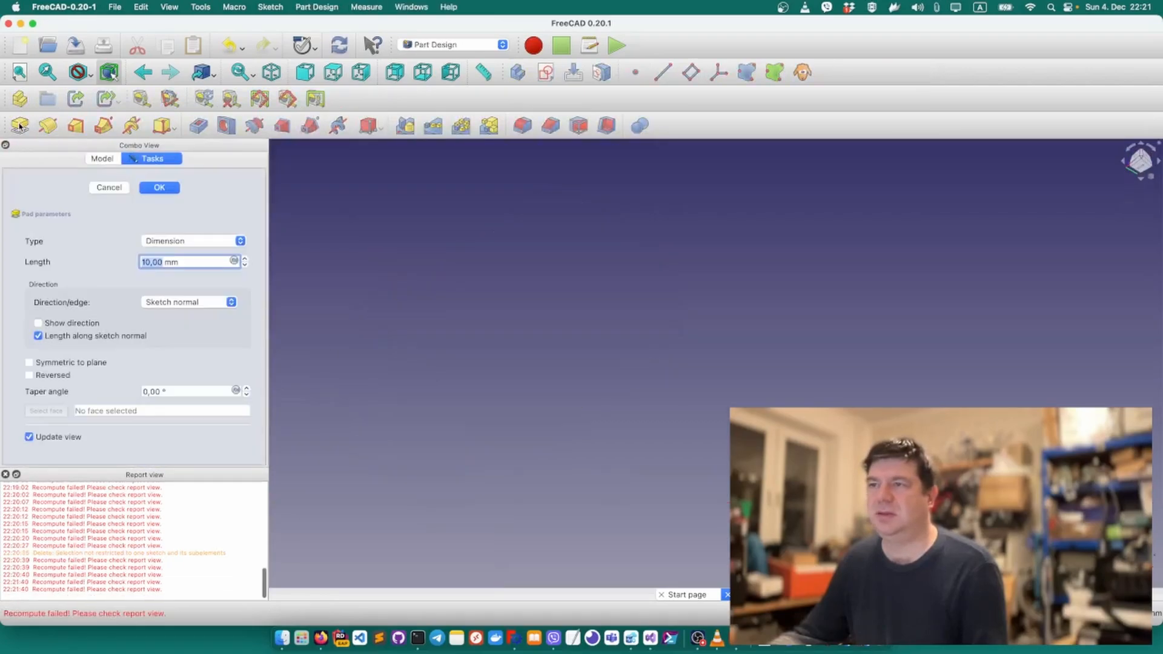
{"action": "left_click", "coordinate": [167, 193]}
{"action": "left_click", "coordinate": [603, 343]}
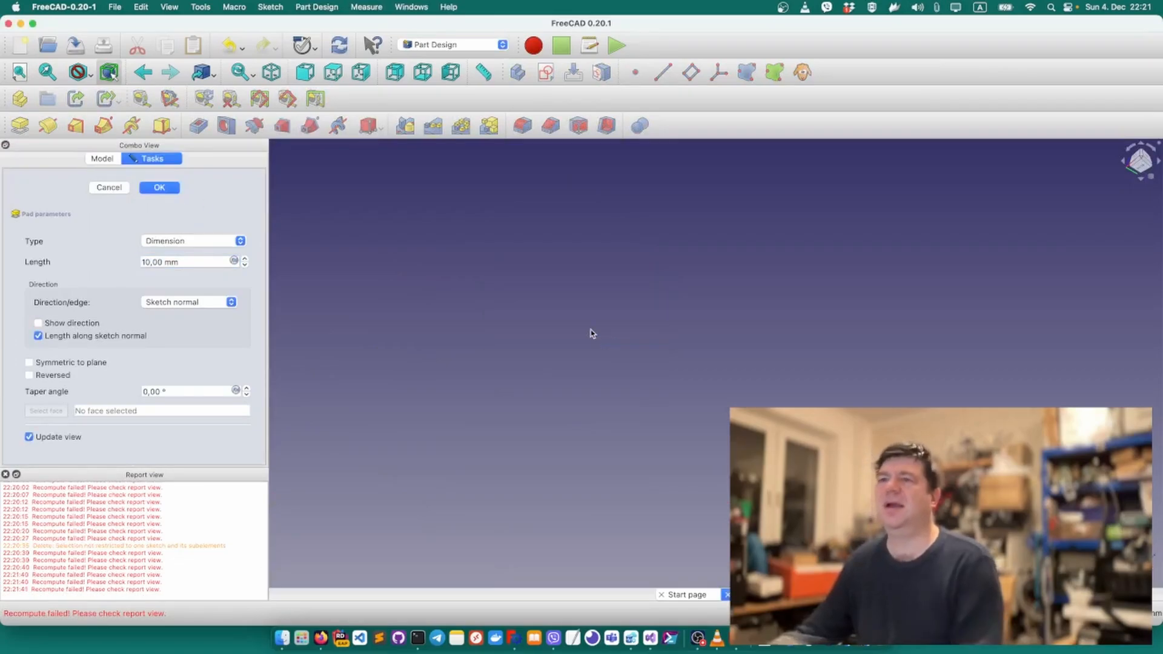
{"action": "left_click", "coordinate": [109, 187]}
Delete the rib sketch, Sketch003, from the body.
{"action": "left_click", "coordinate": [77, 297]}
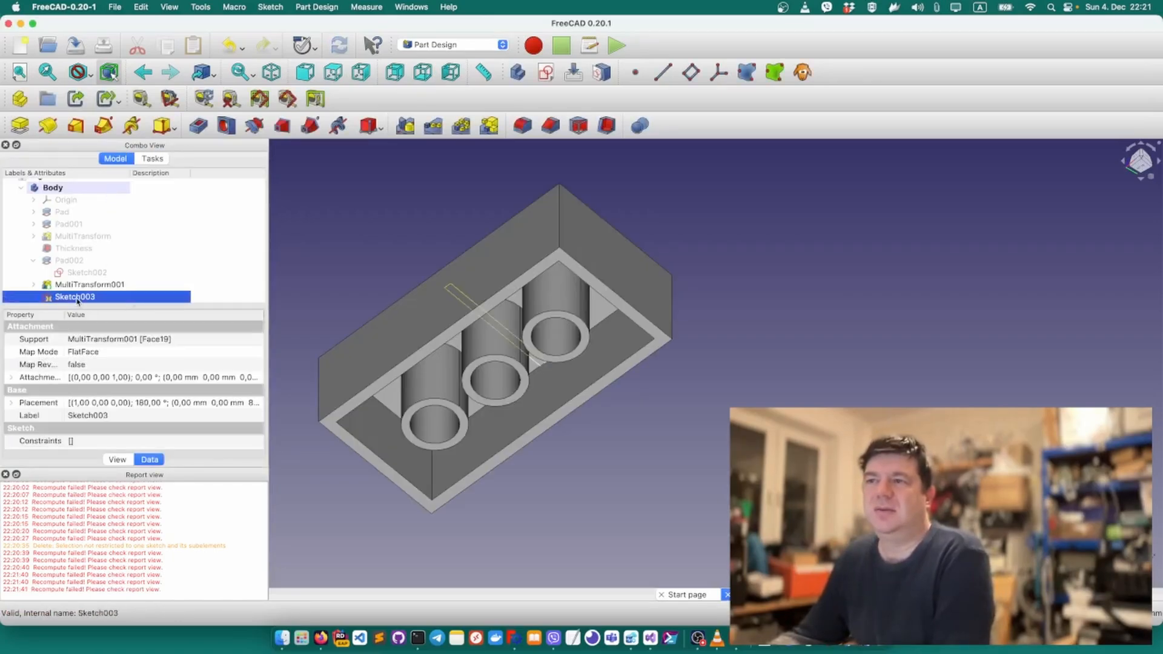
{"action": "right_click", "coordinate": [78, 296]}
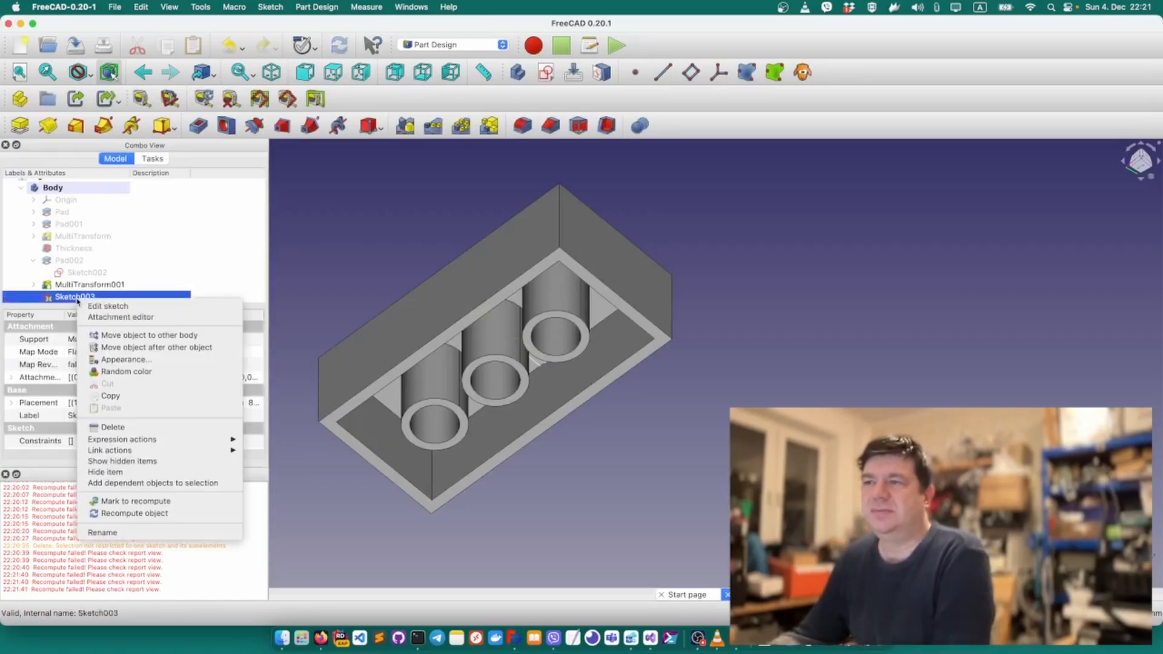
{"action": "left_click", "coordinate": [112, 428]}
Create a new sketch on the brick's inner face between the tubes.
{"action": "left_click", "coordinate": [91, 296]}
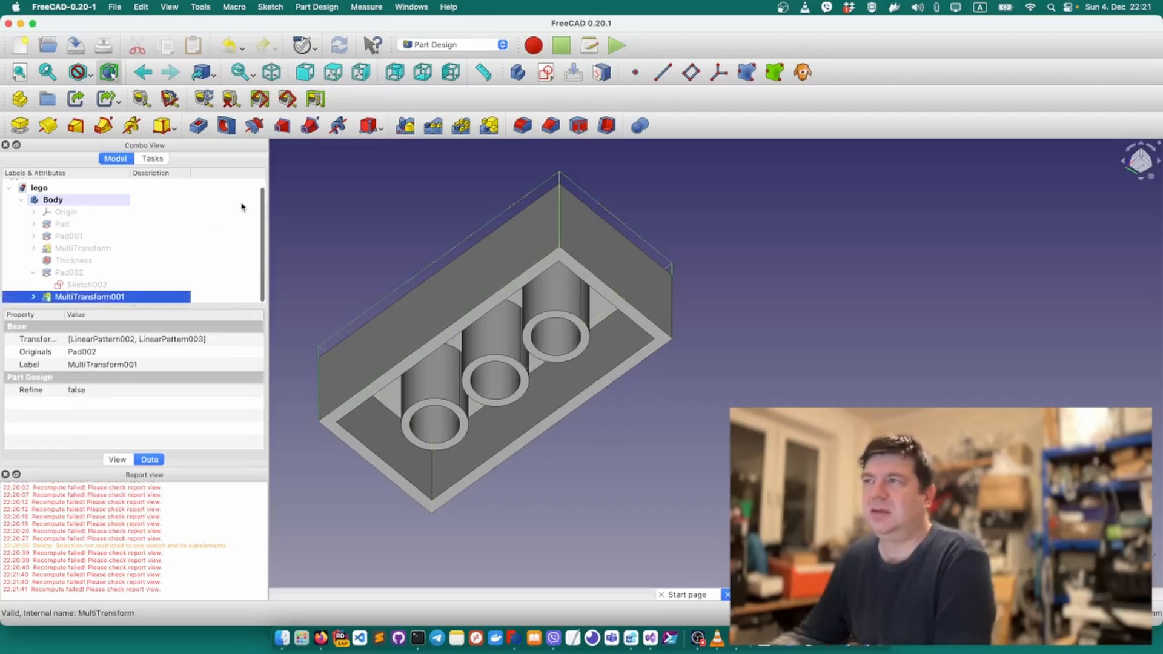
{"action": "left_click", "coordinate": [458, 346]}
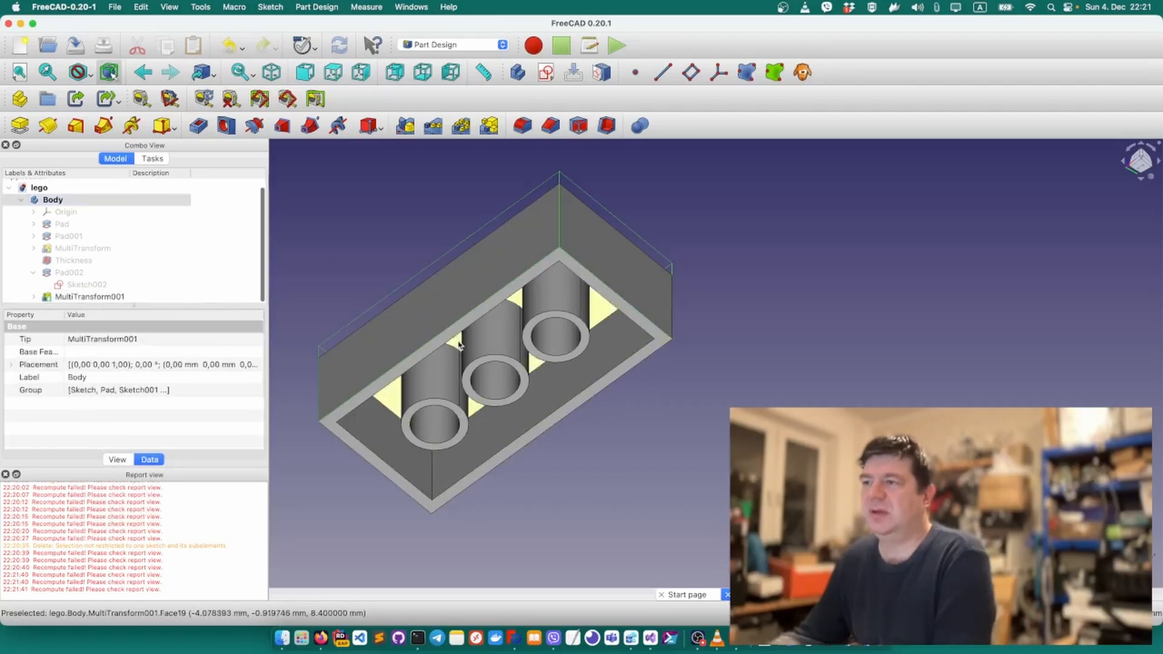
{"action": "left_click", "coordinate": [519, 300]}
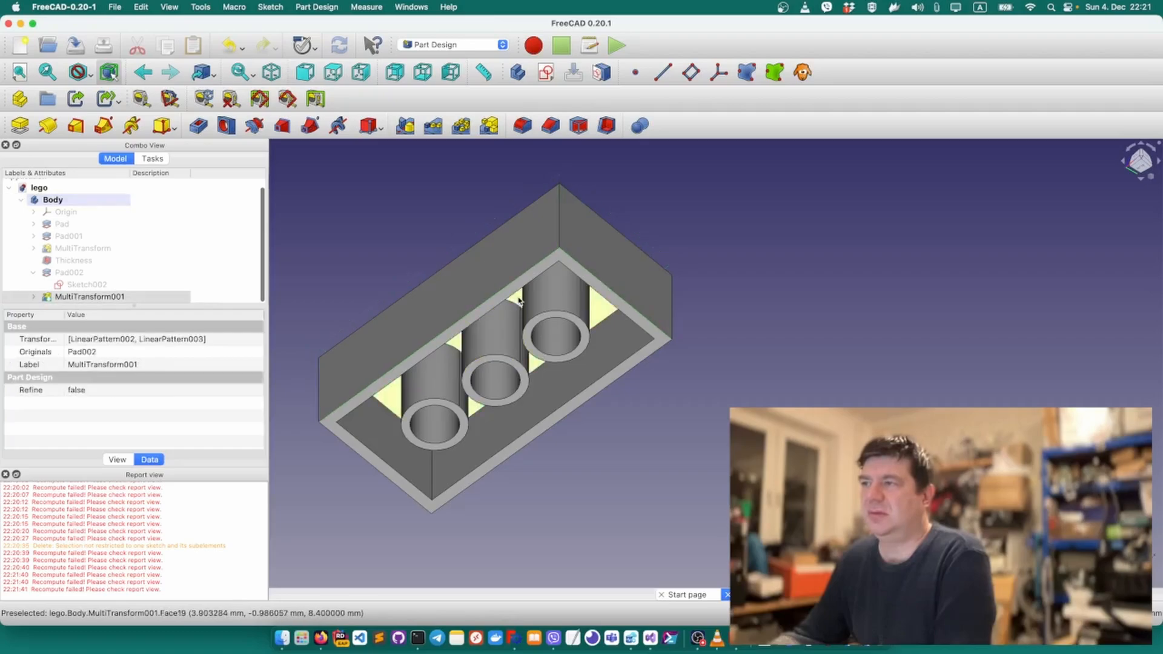
{"action": "left_click", "coordinate": [544, 73]}
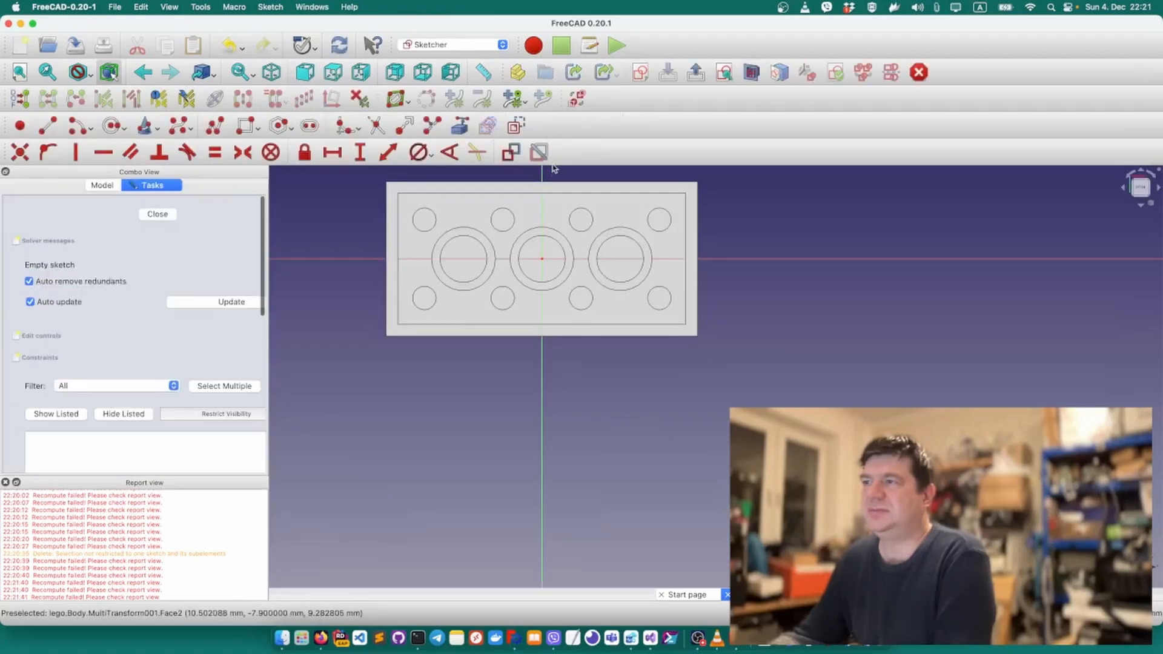
Link the upper and lower inner wall edges and the middle tube's outer circle into the sketch as external geometry.
{"action": "scroll", "coordinate": [547, 194], "scroll_direction": "up", "scroll_amount": 5}
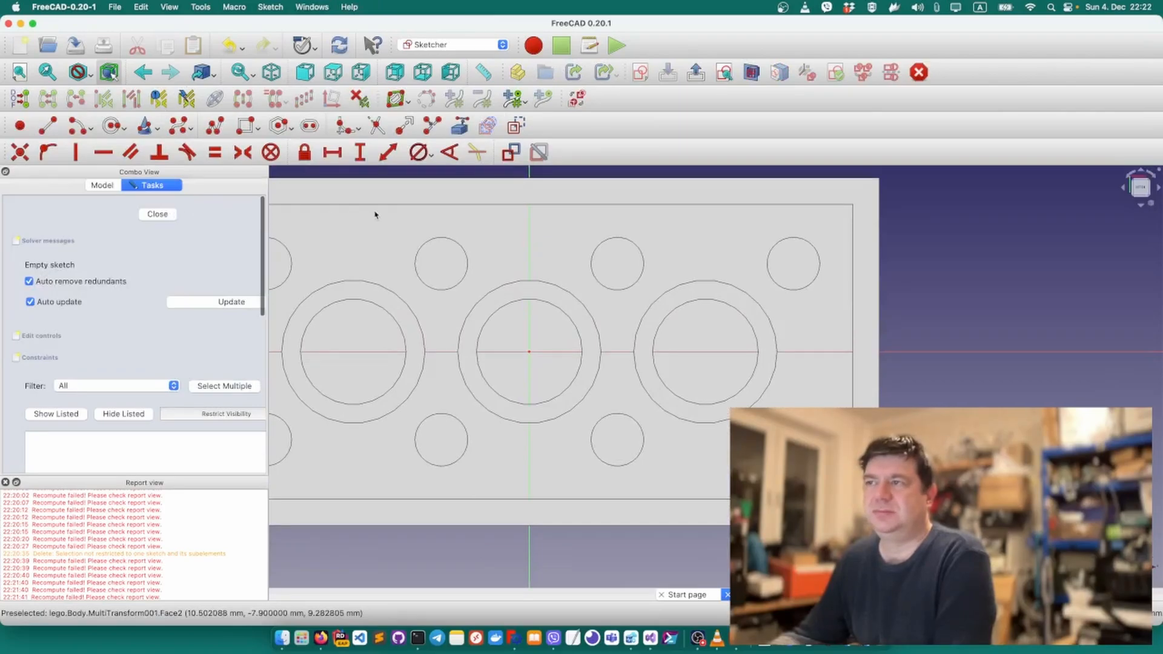
{"action": "left_click", "coordinate": [516, 126]}
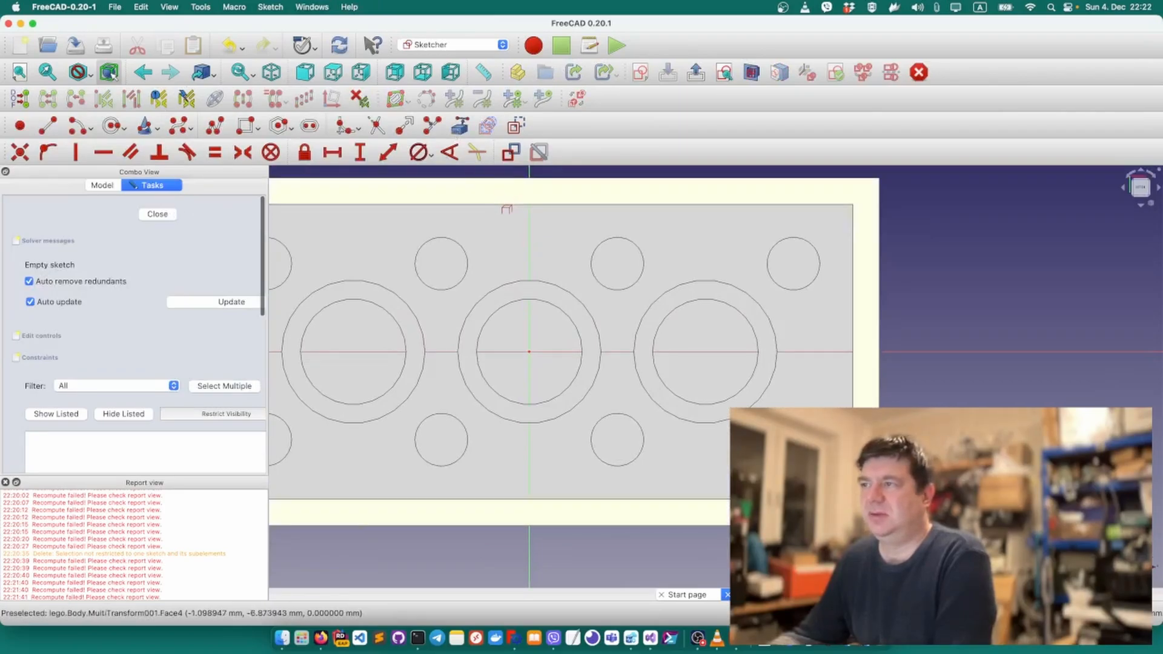
{"action": "left_click", "coordinate": [502, 283]}
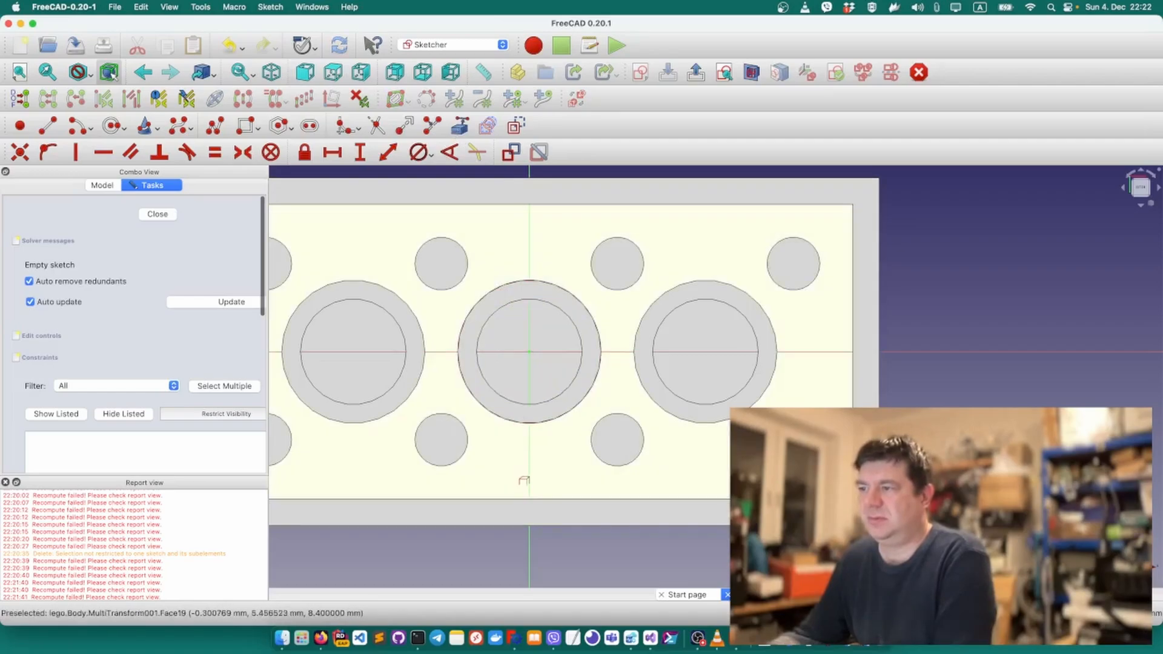
{"action": "left_click", "coordinate": [513, 500]}
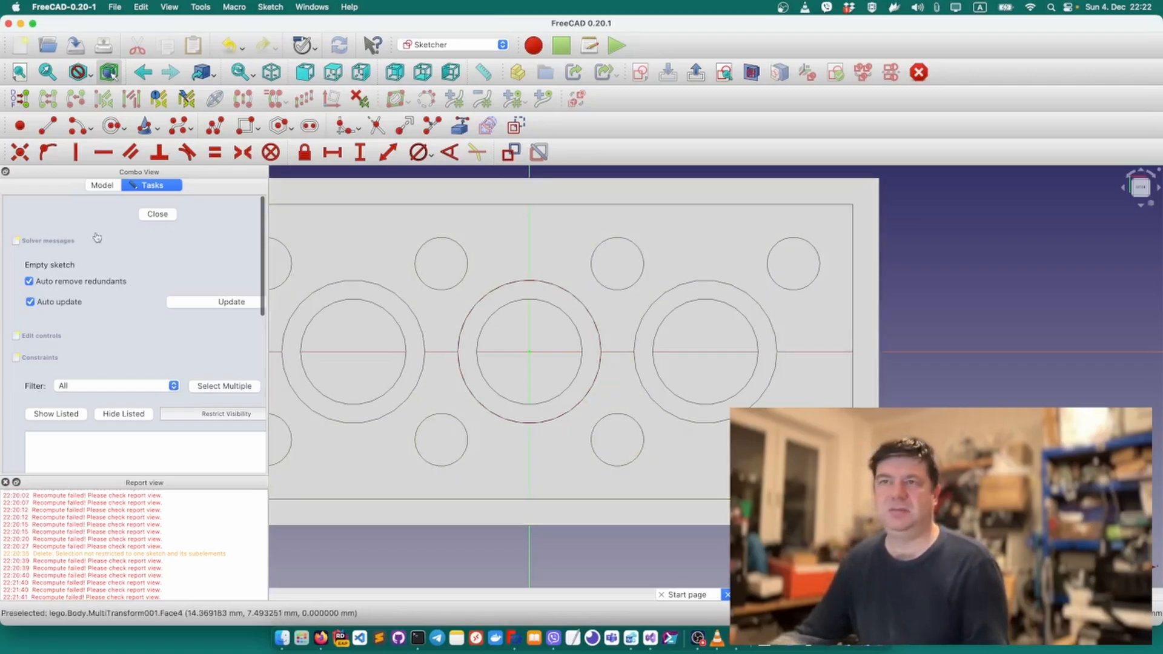
Hide the MultiTransform001 solid so that only the sketch and its reference geometry remain in view.
{"action": "left_click", "coordinate": [101, 185]}
{"action": "left_click", "coordinate": [91, 303]}
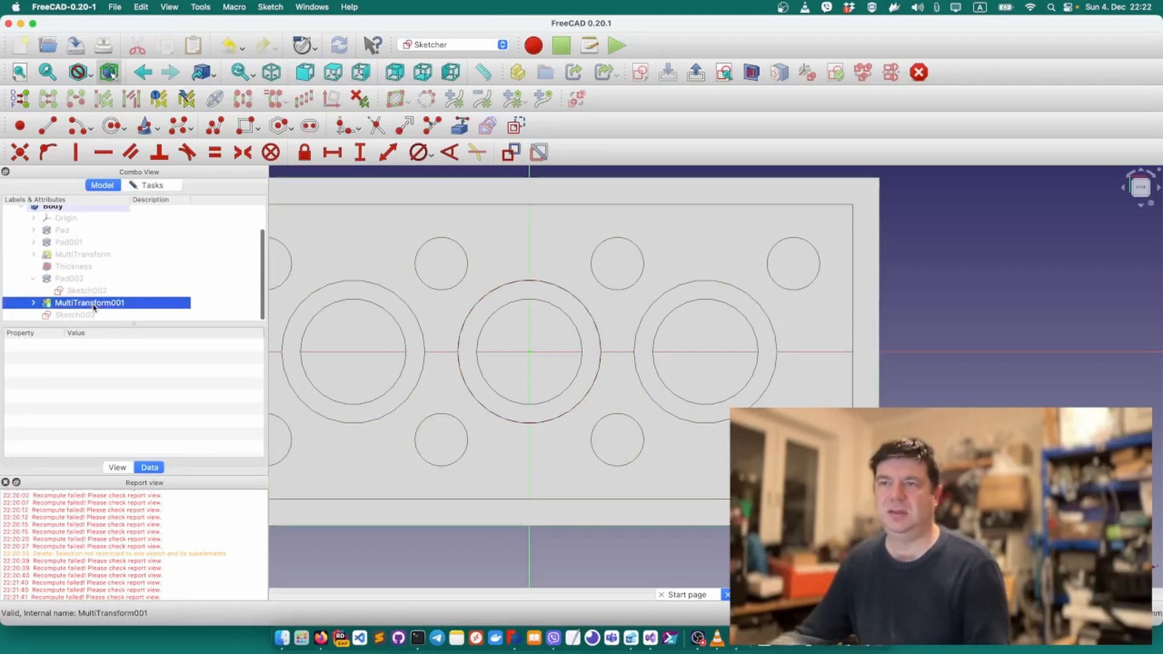
{"action": "key", "text": "space"}
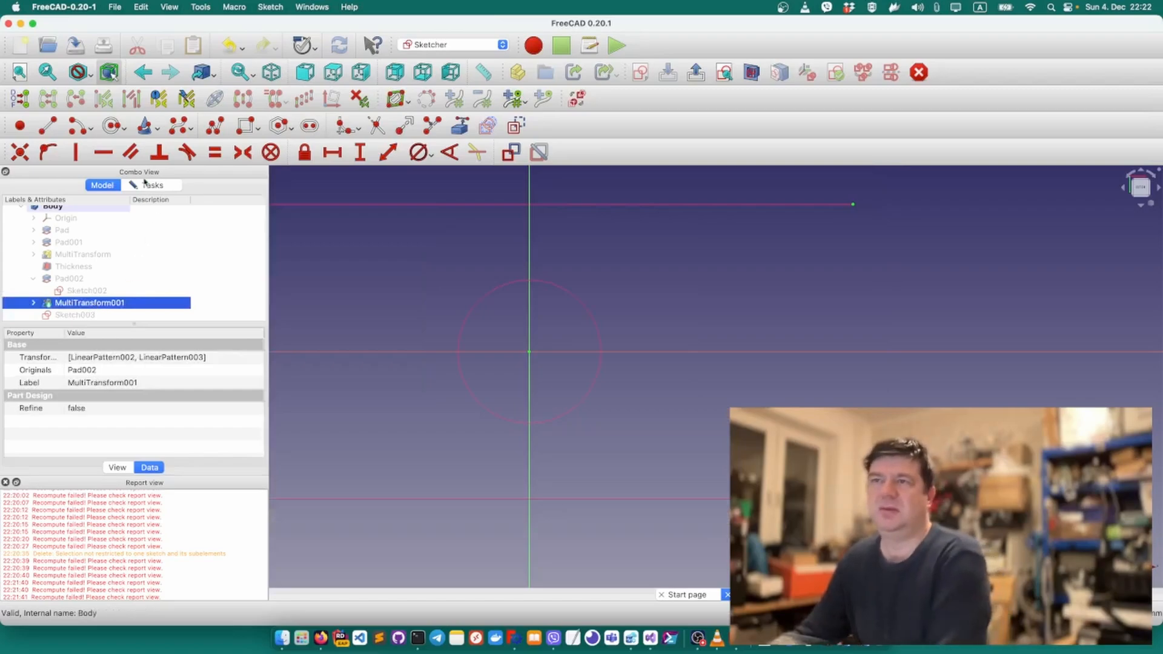
{"action": "left_click", "coordinate": [48, 126]}
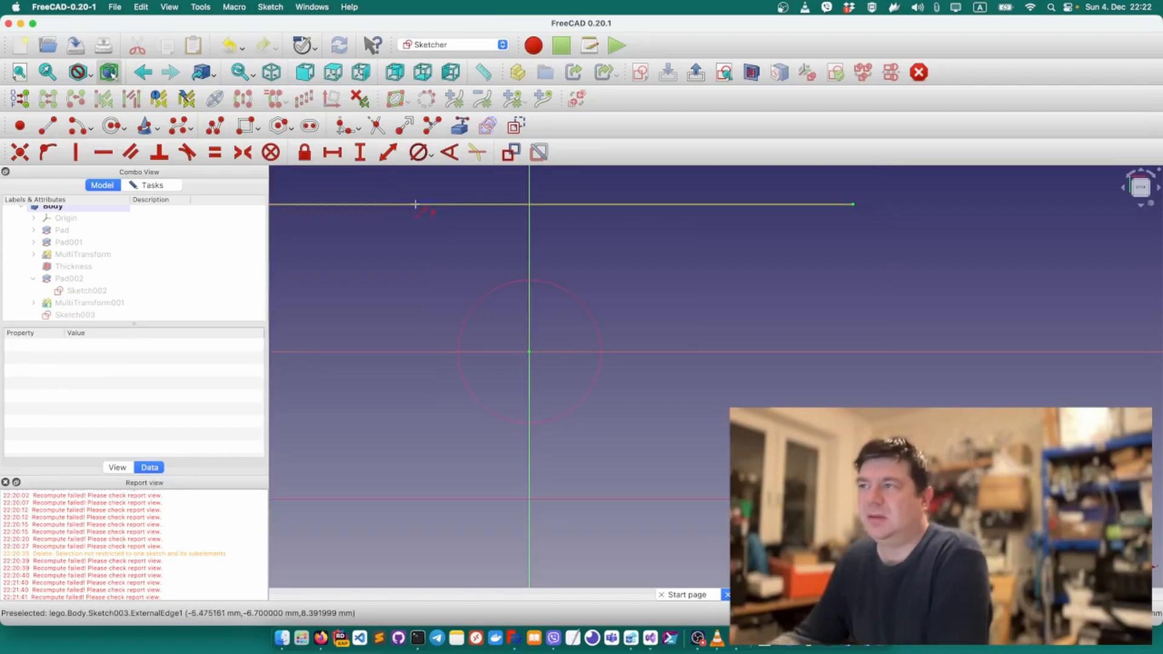
{"action": "left_click", "coordinate": [512, 204]}
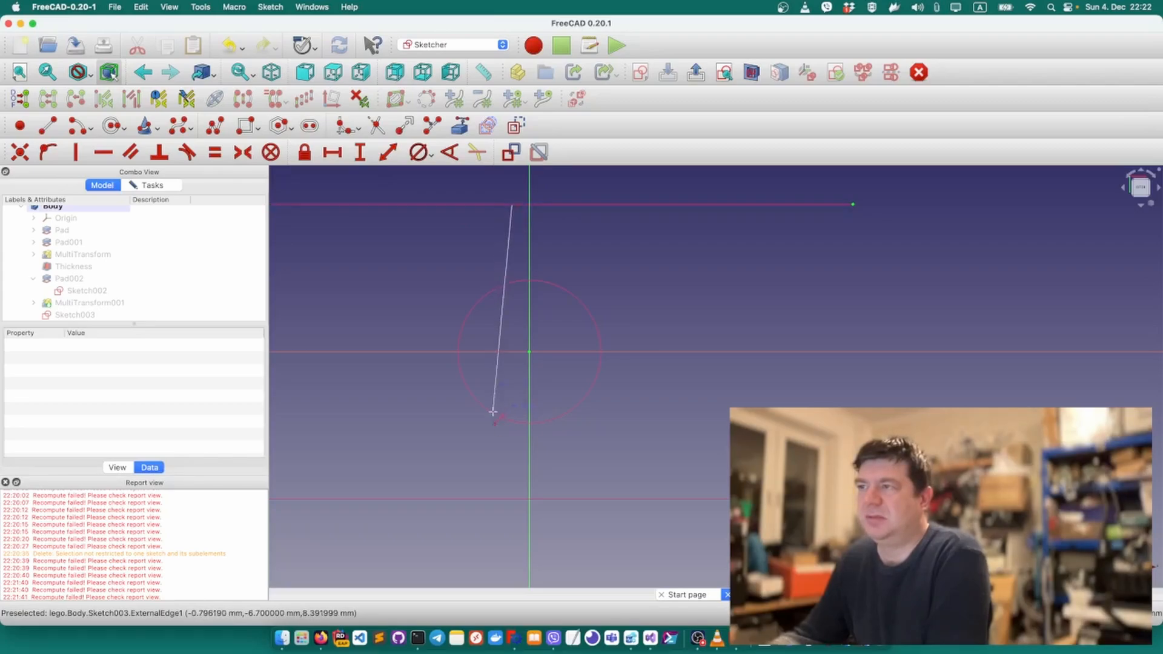
{"action": "left_click", "coordinate": [511, 498]}
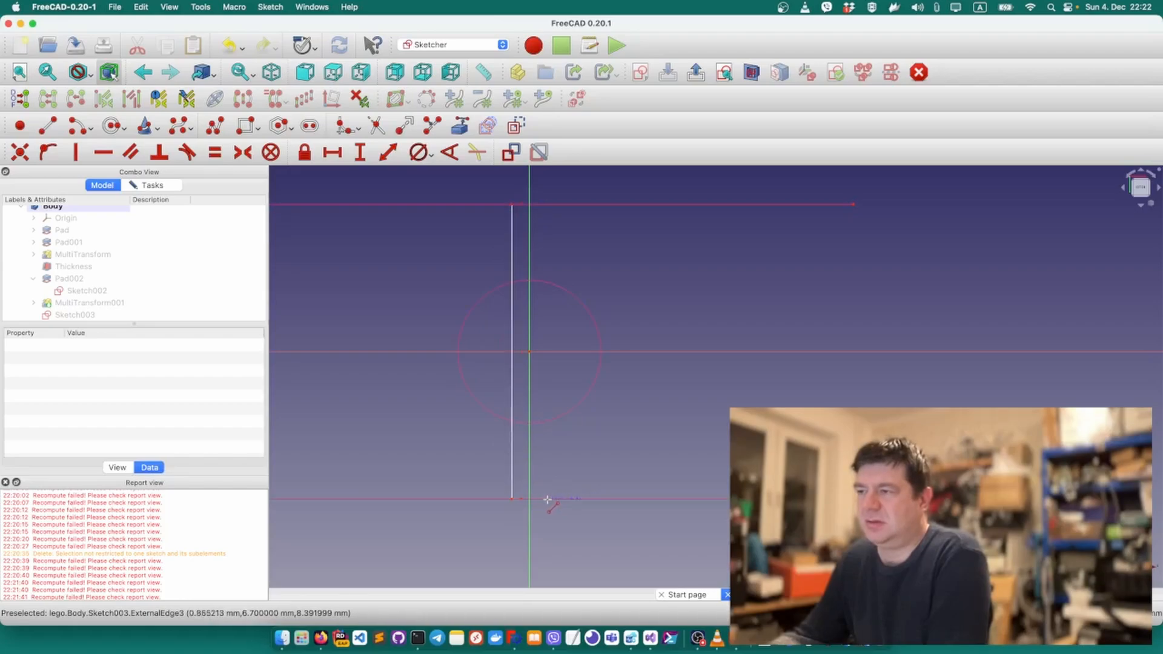
{"action": "left_click", "coordinate": [548, 498]}
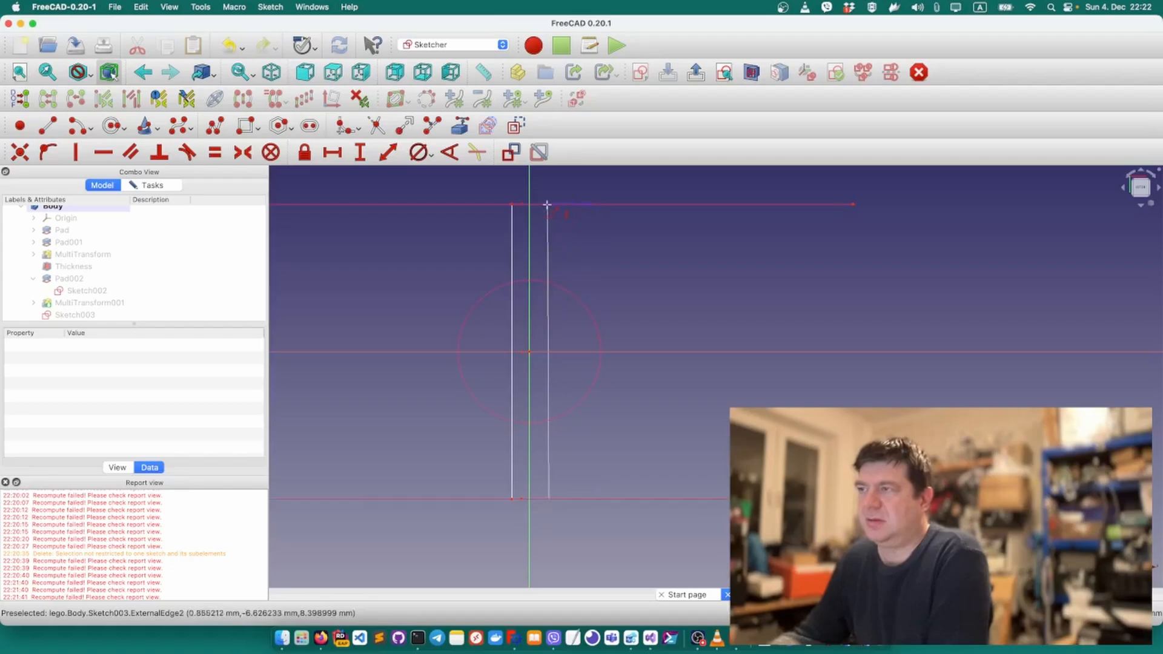
{"action": "key", "text": "Escape"}
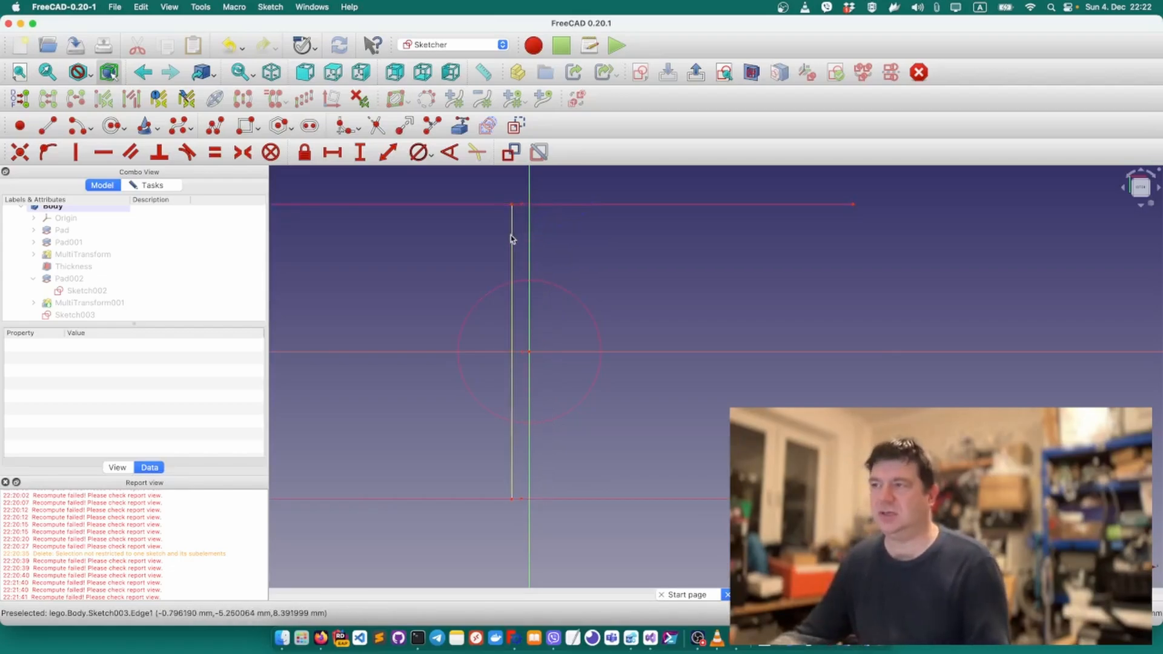
{"action": "left_click", "coordinate": [511, 228]}
{"action": "key", "text": "Delete"}
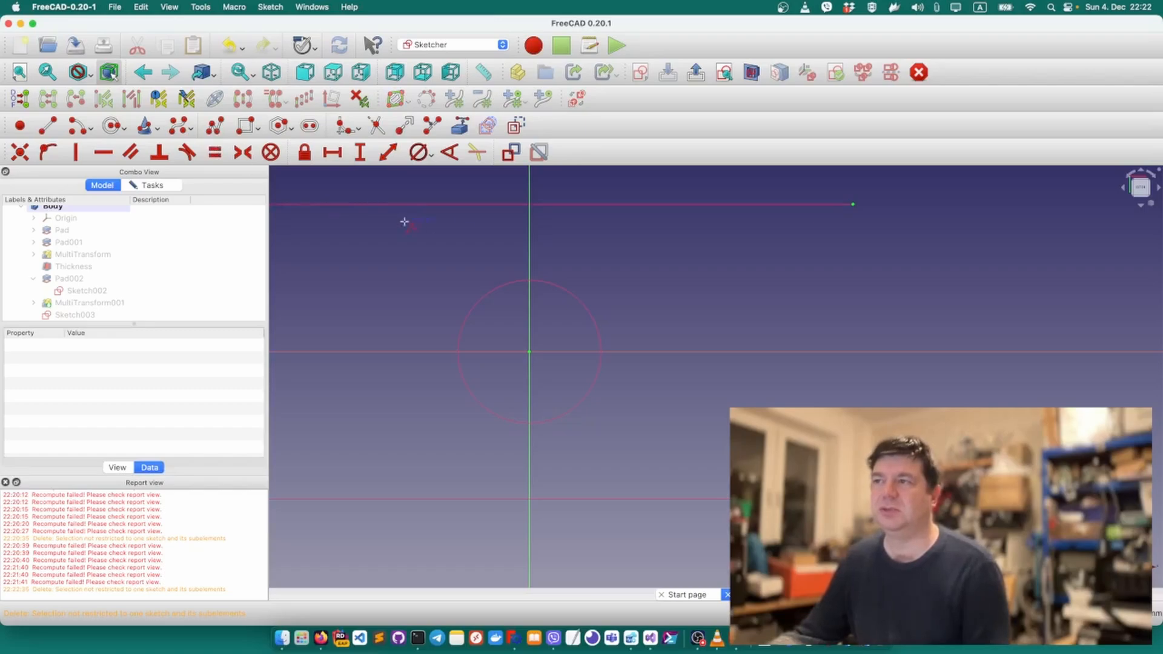
Draw a closed rectangular rib outline from four lines around the vertical axis, spanning from the upper to the lower wall edge.
{"action": "left_click", "coordinate": [505, 205]}
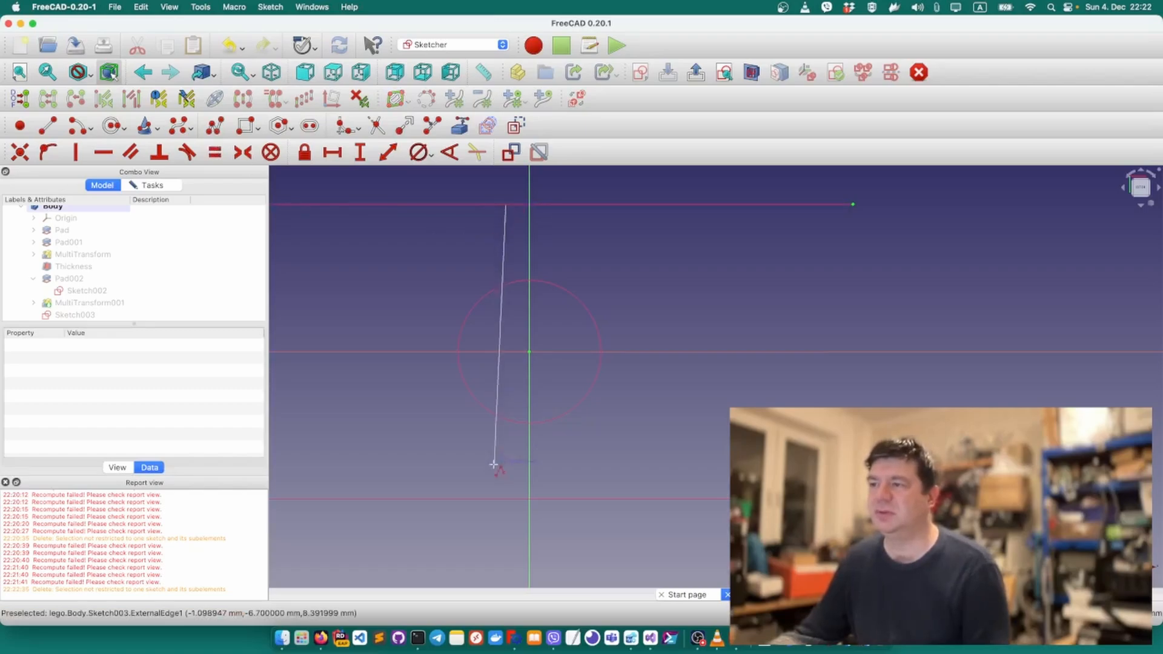
{"action": "left_click", "coordinate": [505, 499]}
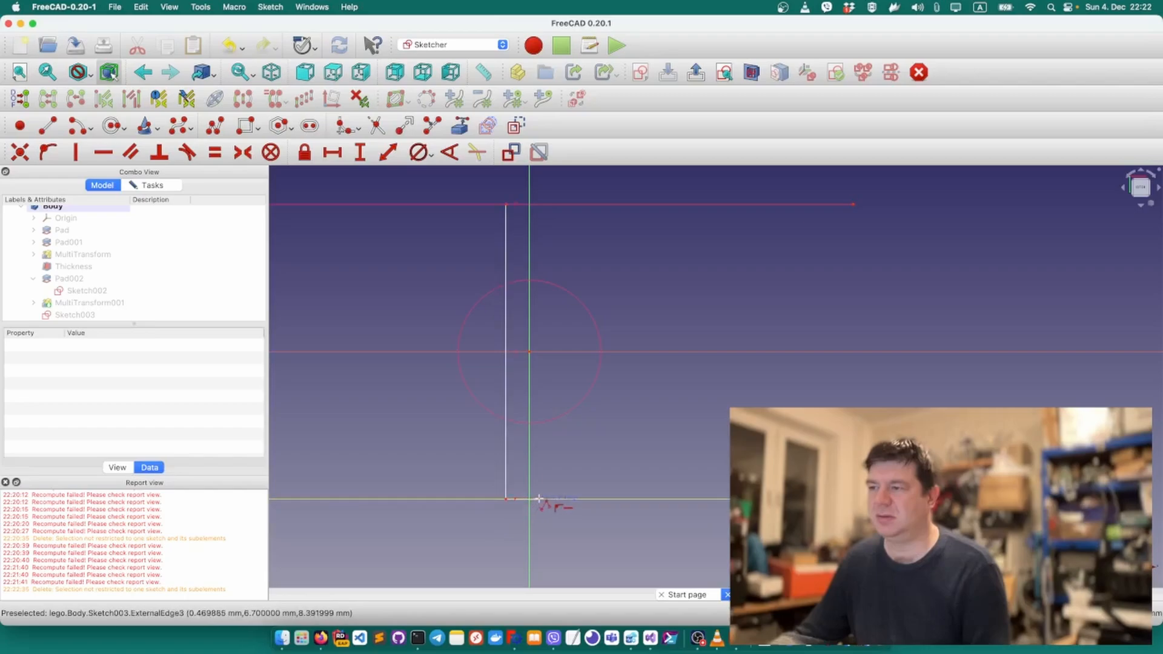
{"action": "left_click", "coordinate": [546, 498]}
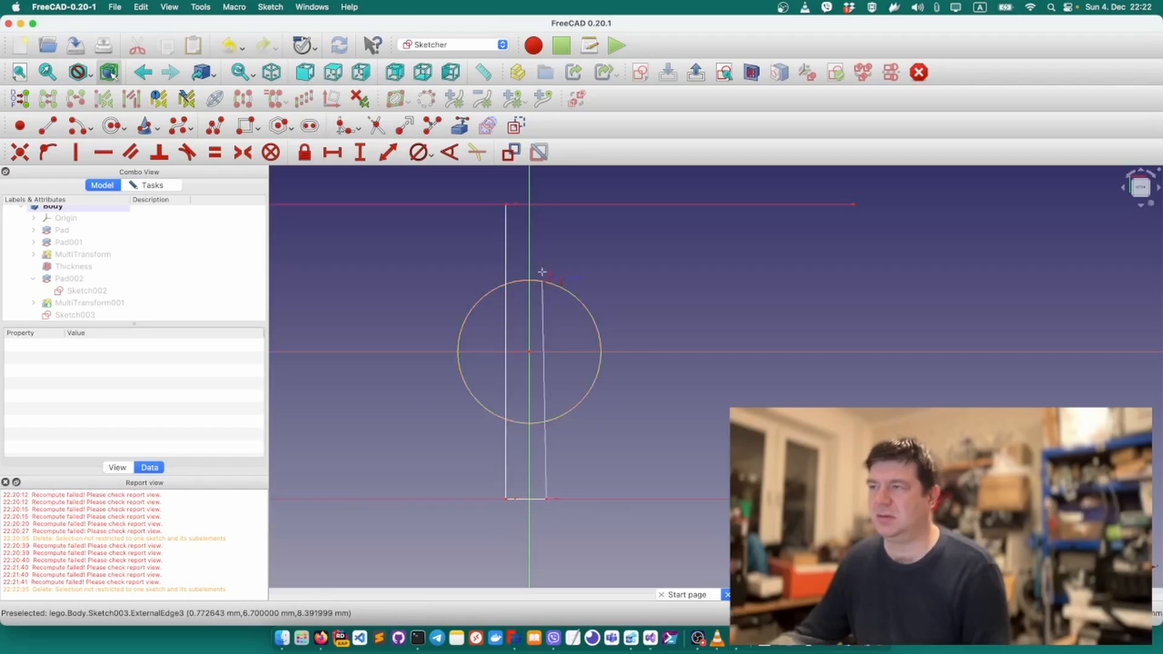
{"action": "left_click", "coordinate": [548, 205]}
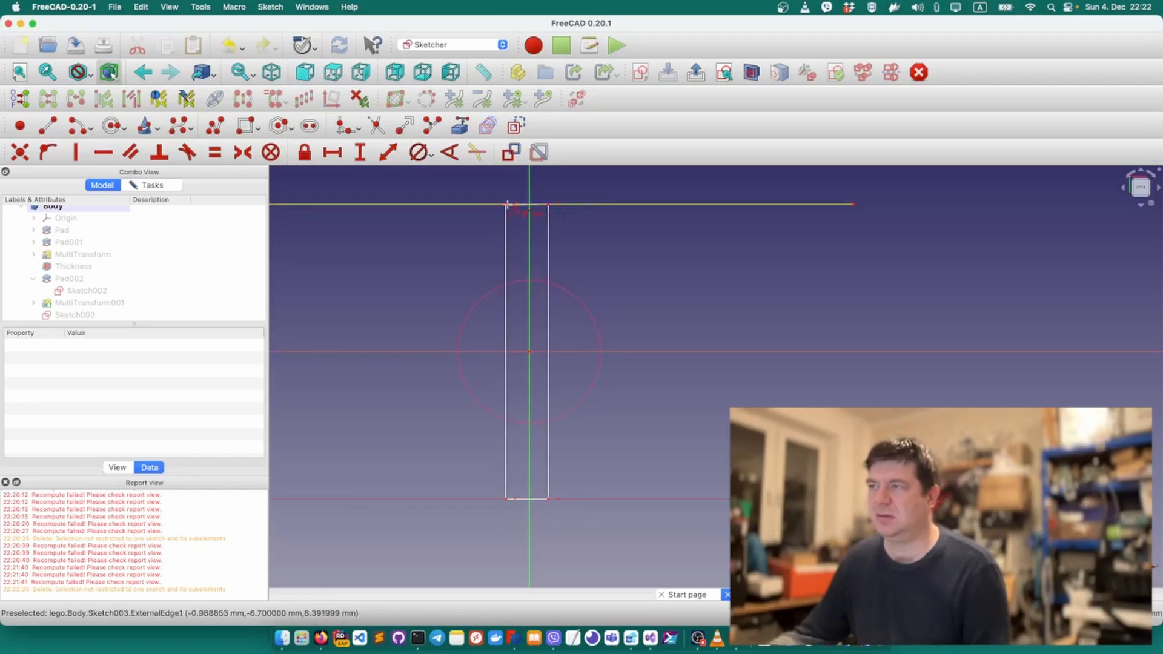
{"action": "left_click", "coordinate": [505, 204]}
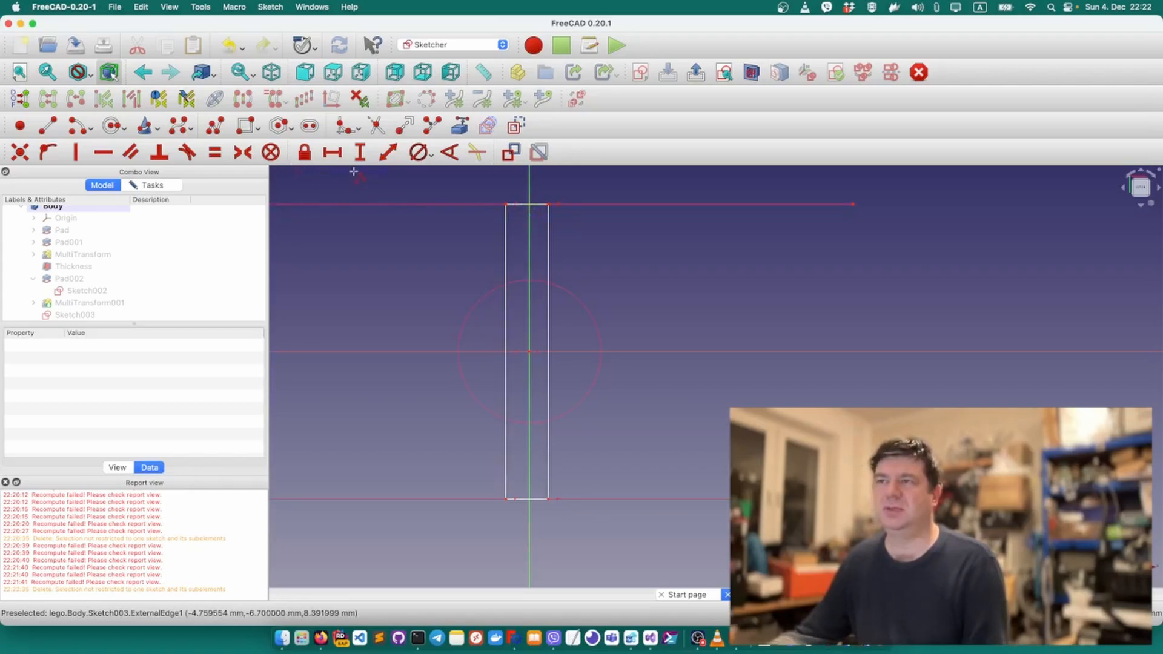
{"action": "key", "text": "Escape"}
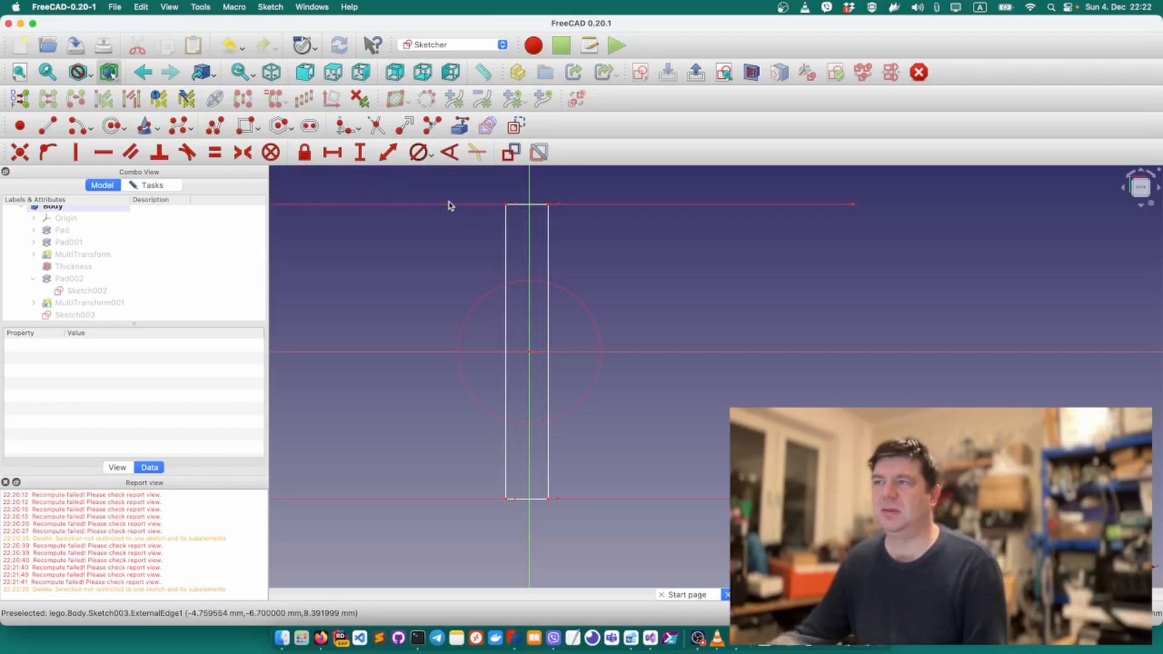
Make the rib outline's two upper corners symmetric about the vertical axis, and exit the sketch.
{"action": "left_click", "coordinate": [506, 204]}
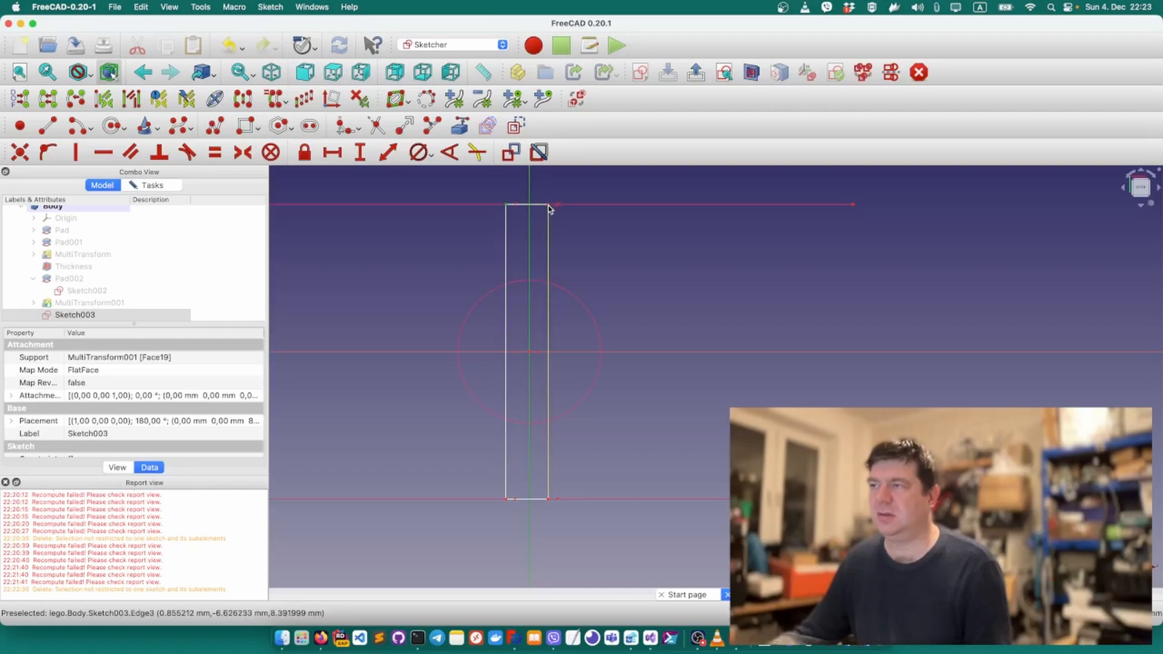
{"action": "left_click", "coordinate": [547, 205]}
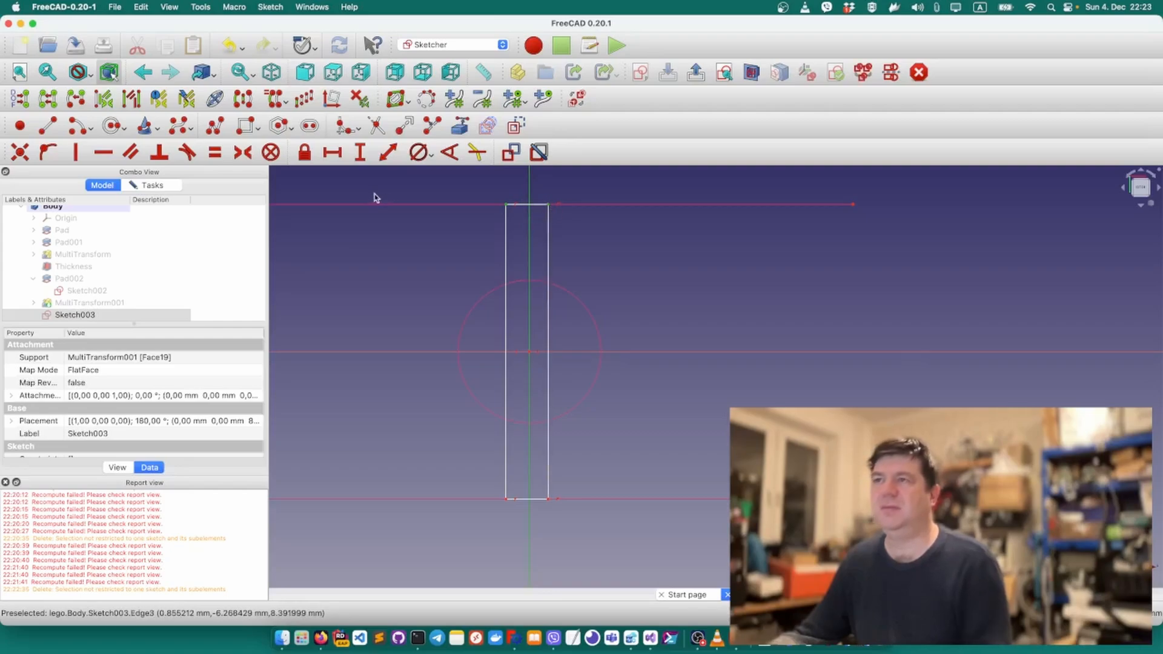
{"action": "left_click", "coordinate": [241, 153]}
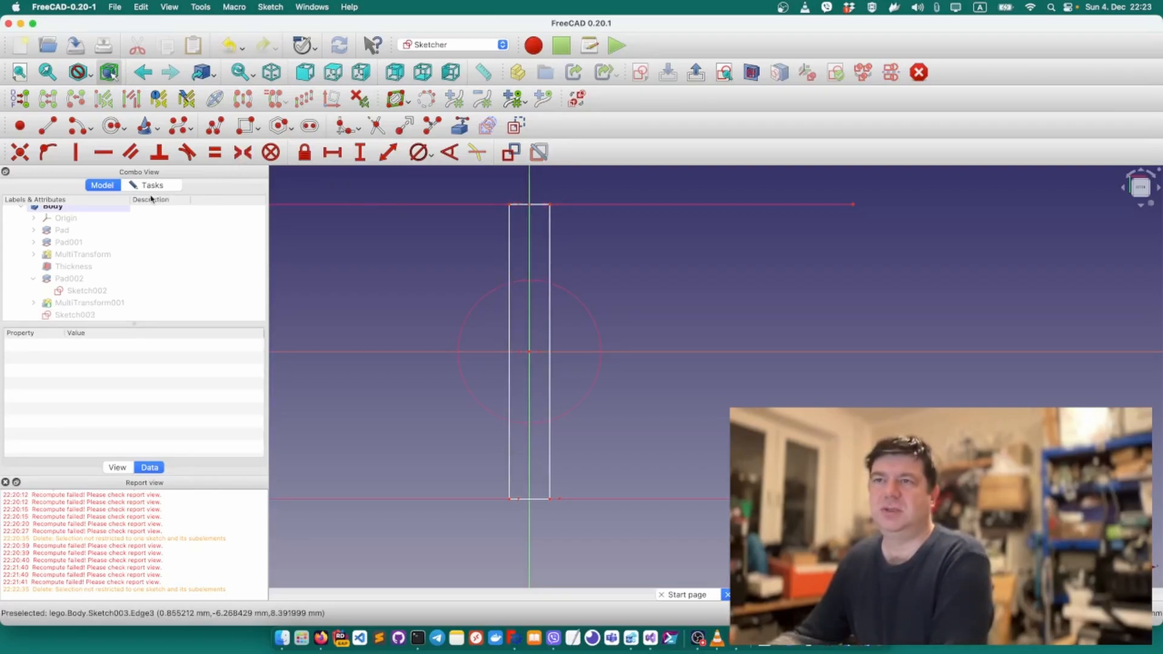
{"action": "scroll", "coordinate": [309, 239], "scroll_direction": "down", "scroll_amount": 3}
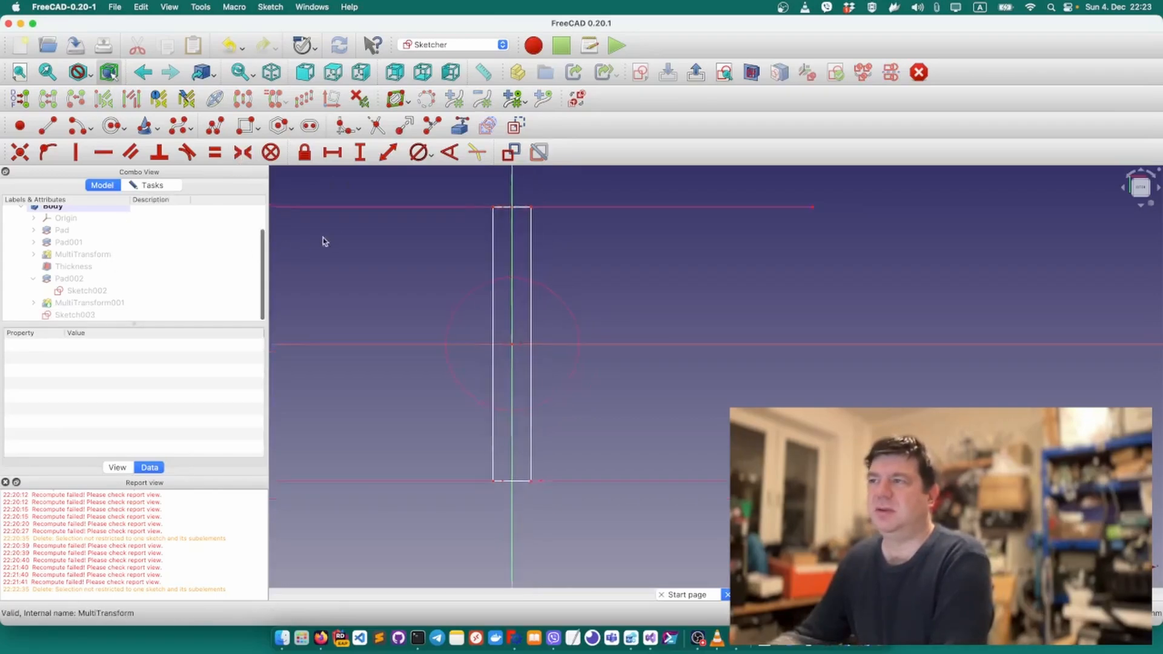
{"action": "left_click", "coordinate": [143, 186]}
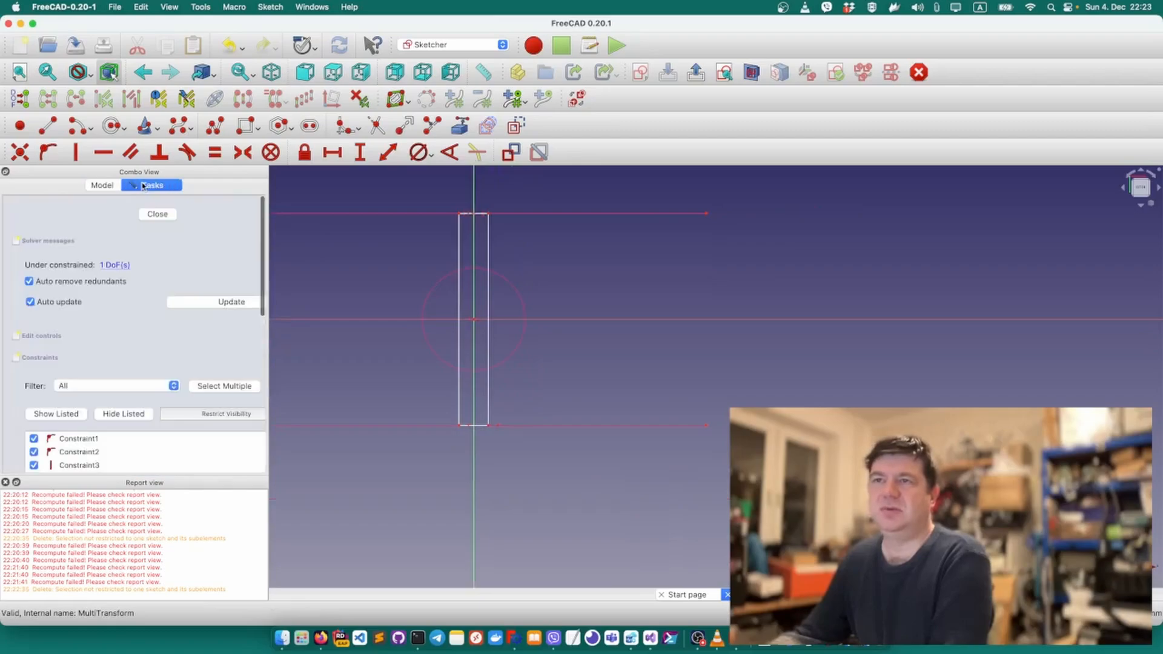
{"action": "left_click", "coordinate": [158, 214]}
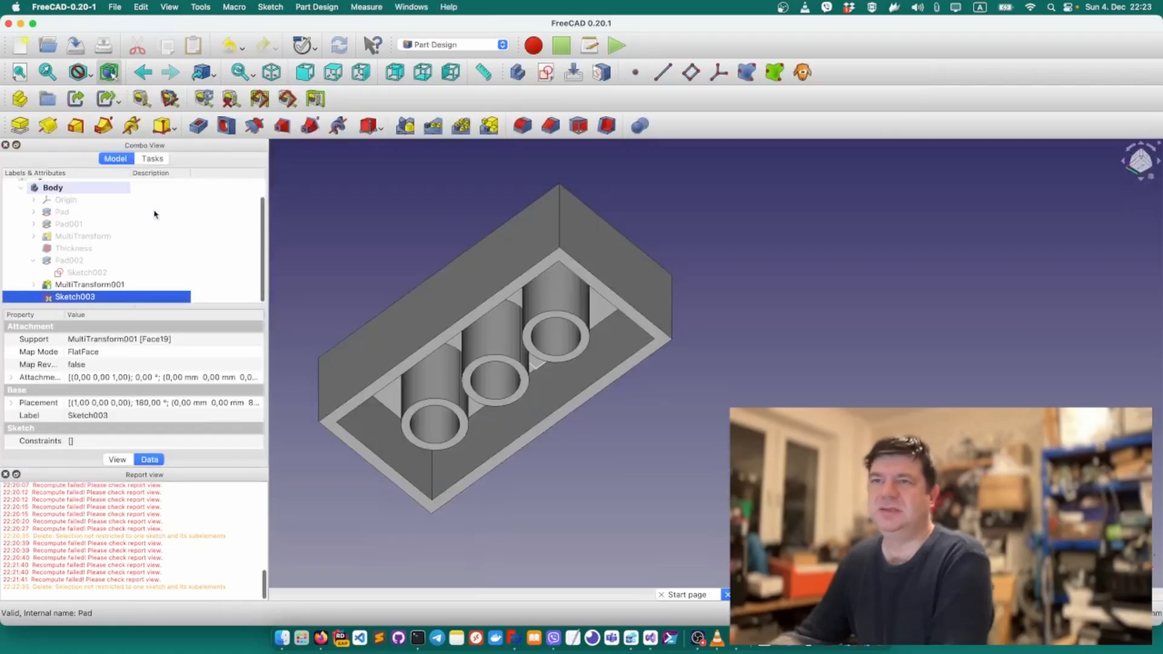
Reopen Sketch003 for editing and hide the MultiTransform001 solid.
{"action": "left_click", "coordinate": [21, 127]}
{"action": "left_click", "coordinate": [109, 187]}
{"action": "left_click", "coordinate": [75, 296]}
{"action": "right_click", "coordinate": [78, 299]}
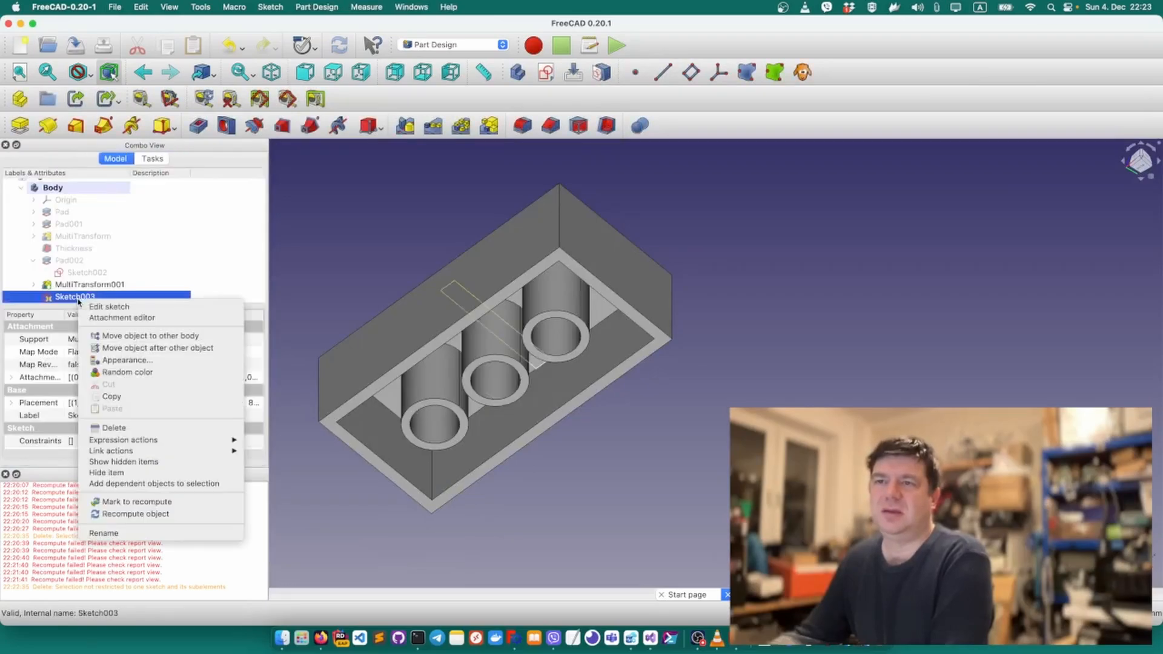
{"action": "left_click", "coordinate": [119, 312]}
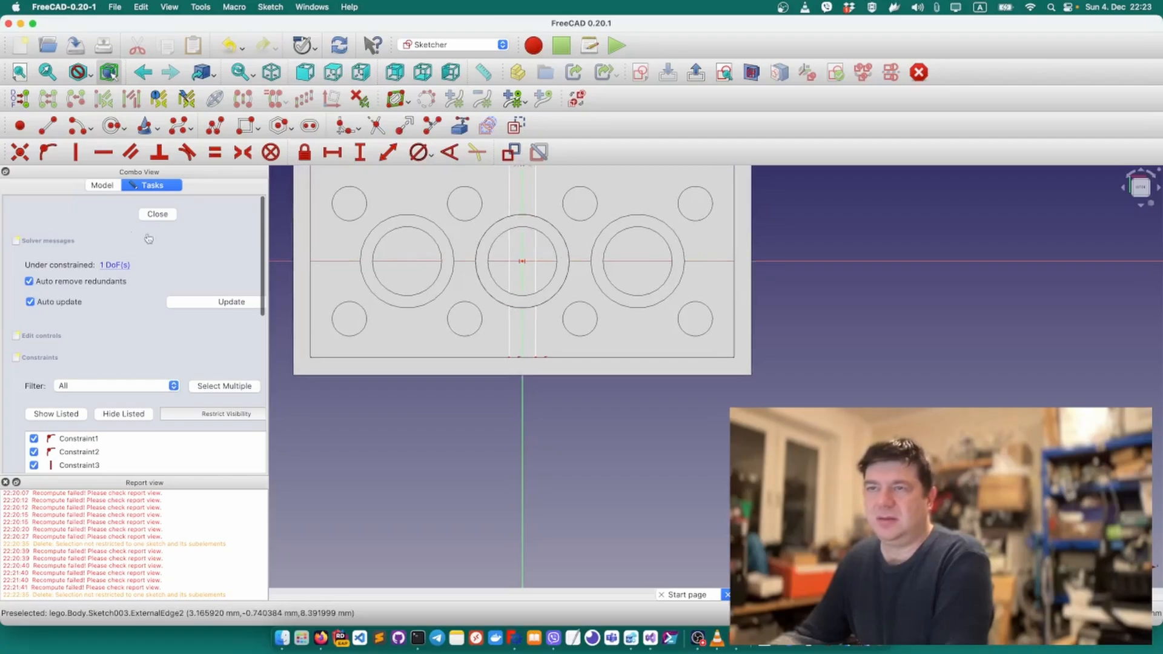
{"action": "left_click", "coordinate": [102, 184]}
{"action": "left_click", "coordinate": [130, 309]}
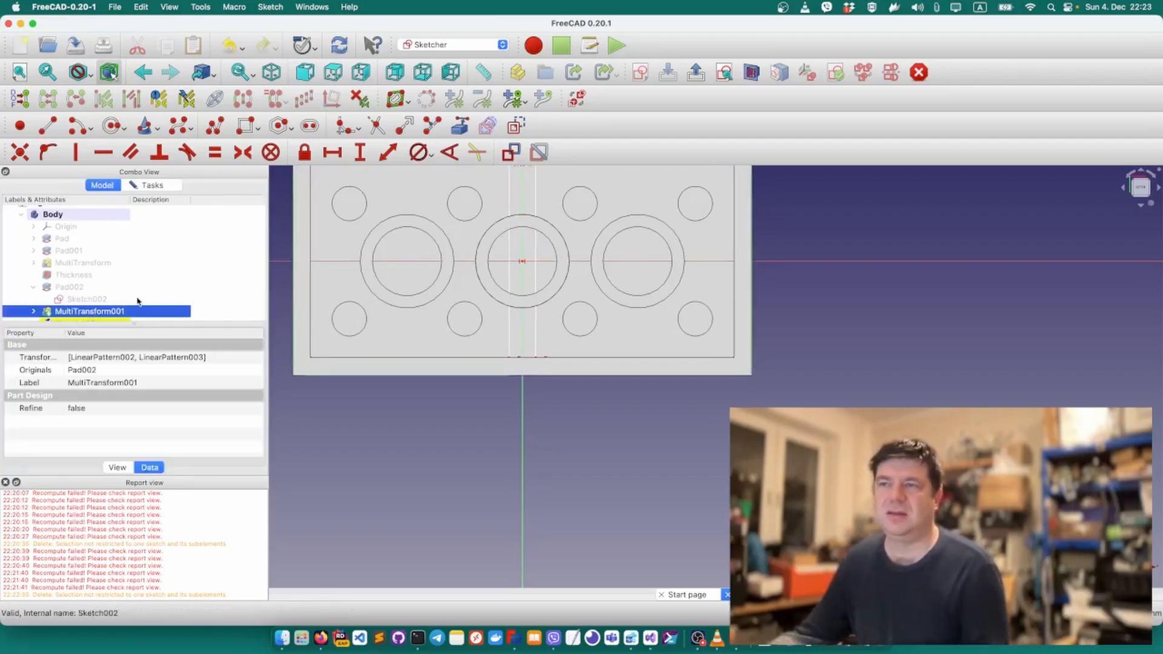
{"action": "scroll", "coordinate": [136, 303], "scroll_direction": "down", "scroll_amount": 1}
{"action": "key", "text": "space"}
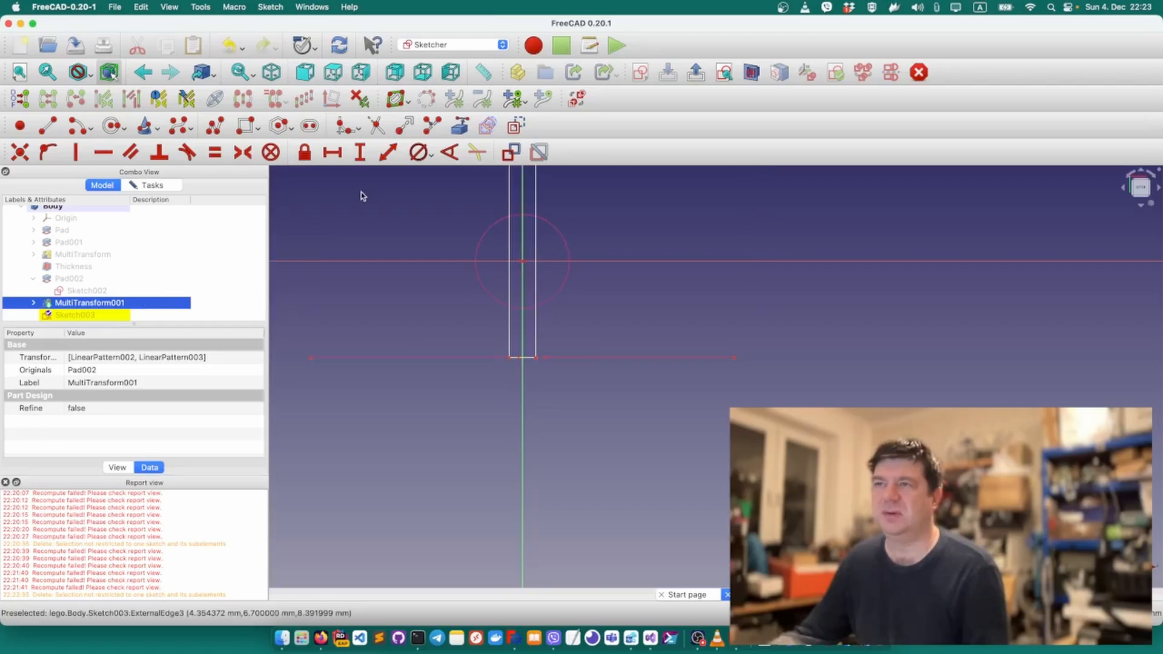
Constrain the horizontal distance between the rib outline's two lower corners to 0.8 mm.
{"action": "left_click", "coordinate": [454, 296]}
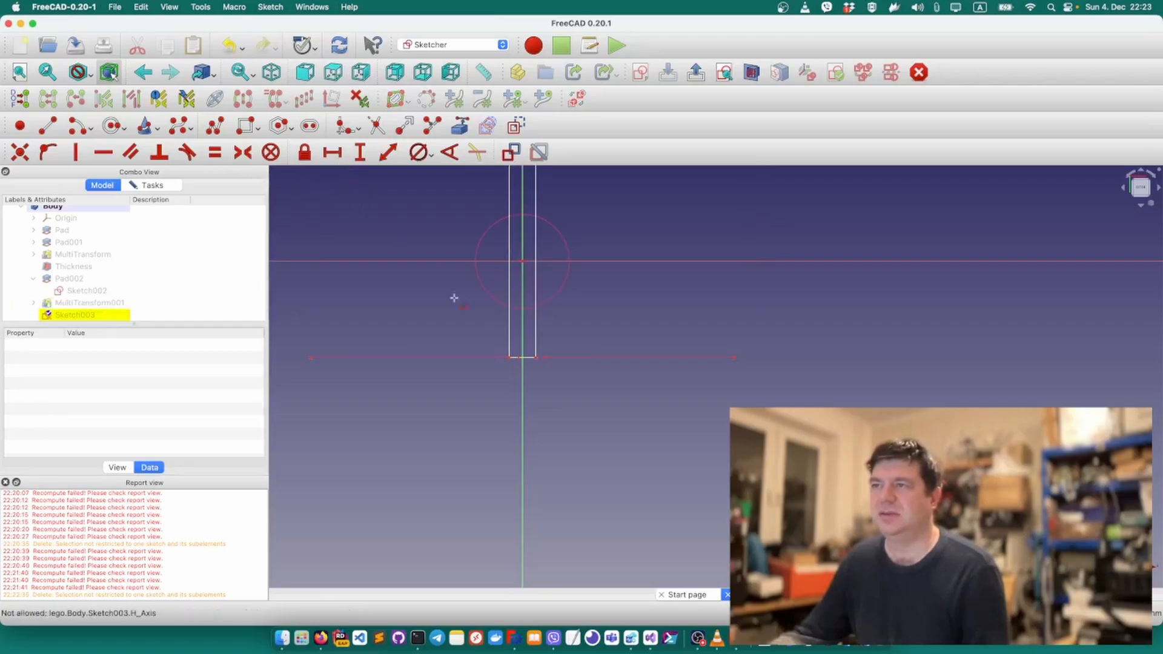
{"action": "left_click", "coordinate": [508, 357]}
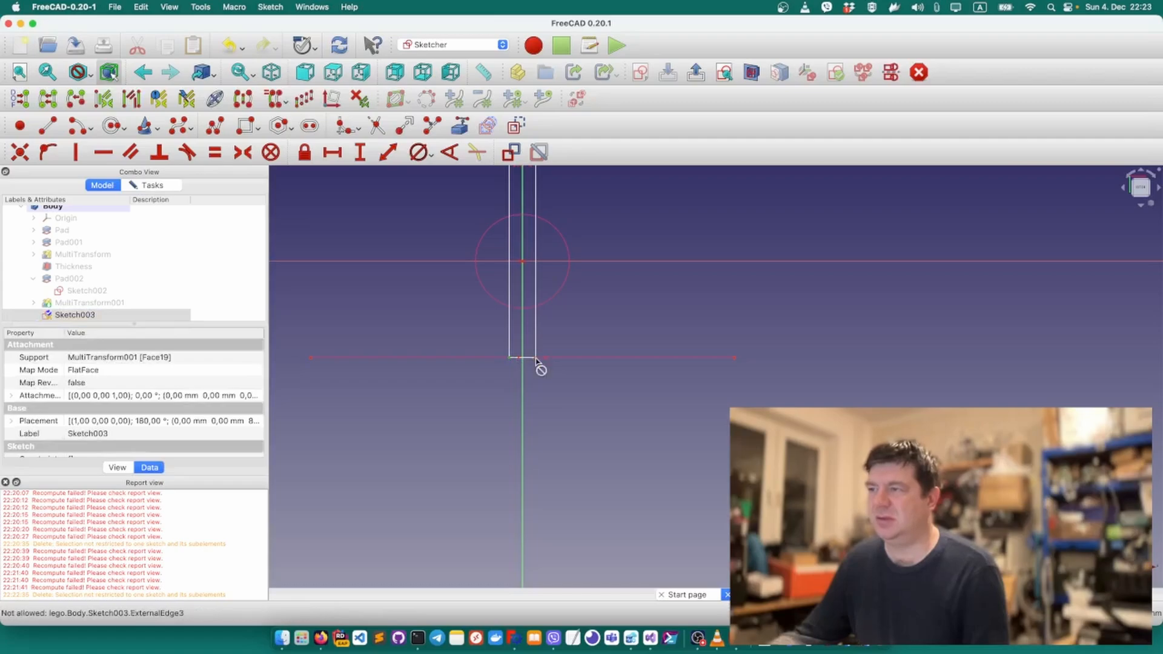
{"action": "left_click", "coordinate": [536, 358]}
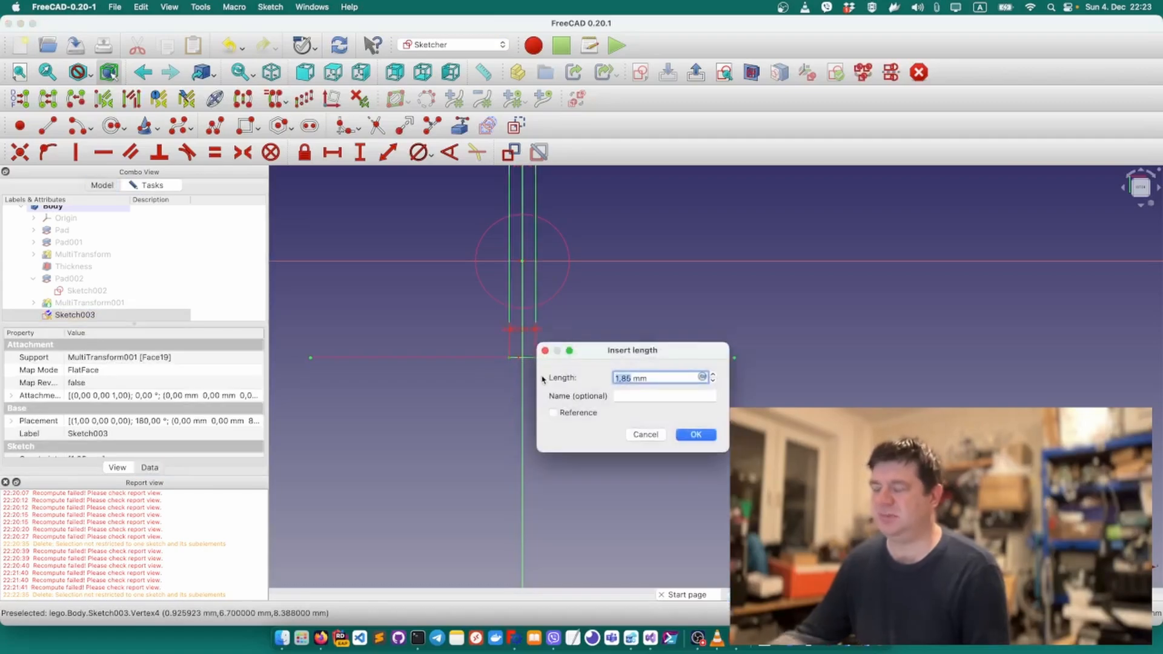
{"action": "type", "text": "0."}
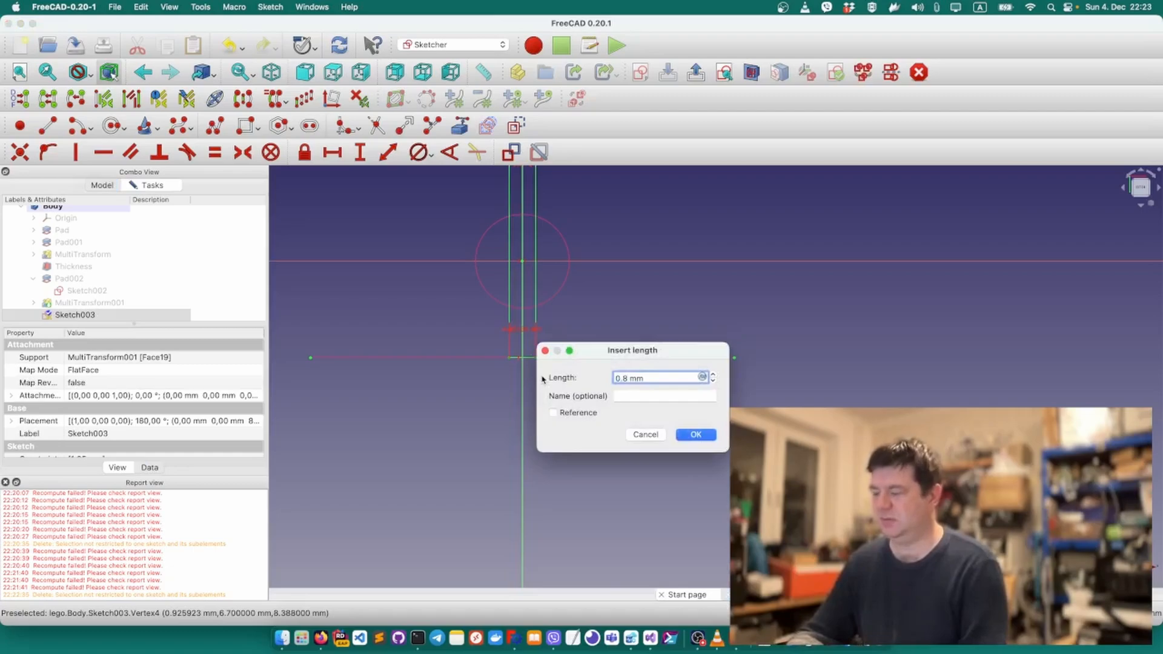
{"action": "key", "text": "Return"}
Draw two horizontal lines across the rib outline between its side lines, just inside the lower and upper edges of the tube circle.
{"action": "scroll", "coordinate": [514, 256], "scroll_direction": "up", "scroll_amount": 1}
{"action": "scroll", "coordinate": [502, 285], "scroll_direction": "up", "scroll_amount": 3}
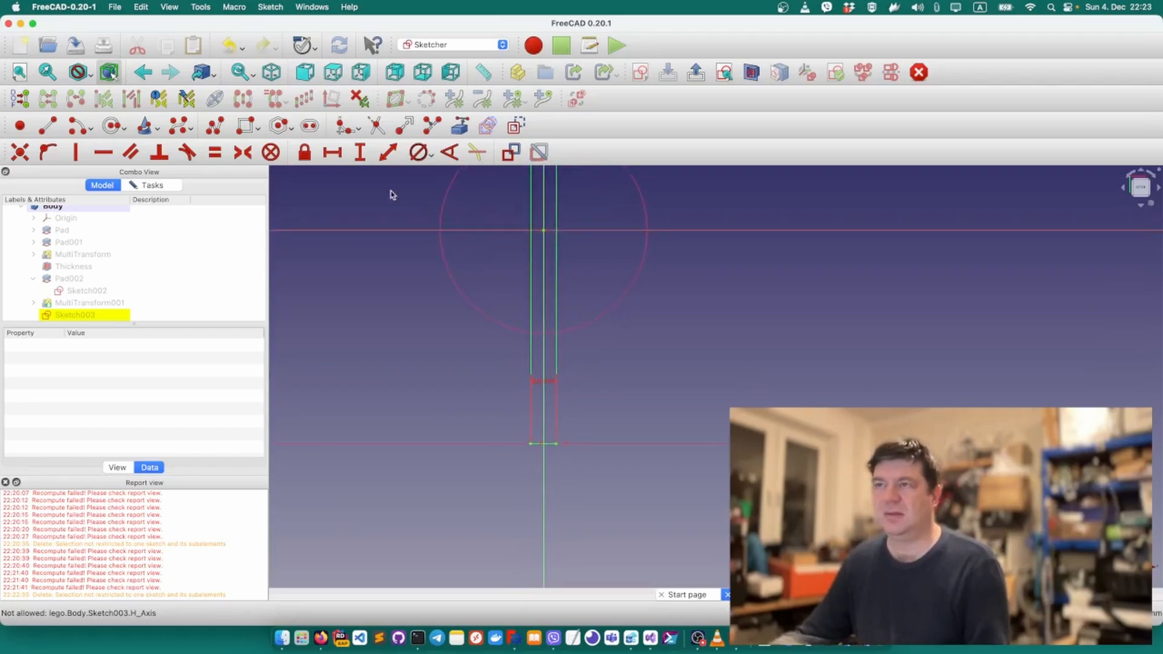
{"action": "left_click", "coordinate": [48, 126]}
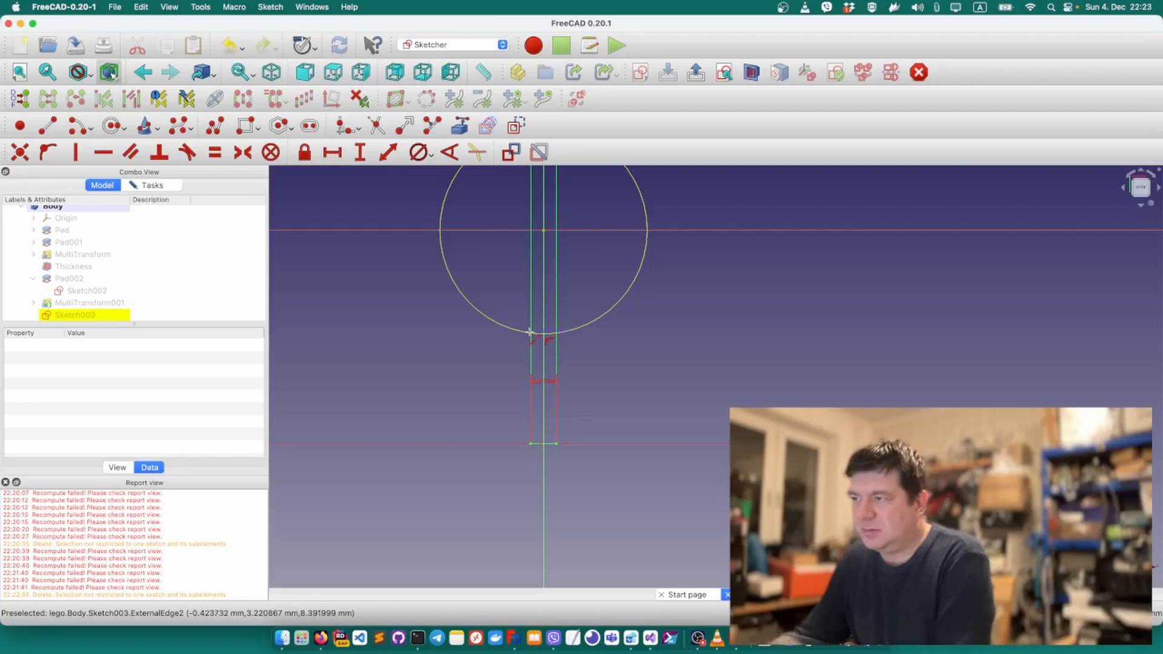
{"action": "scroll", "coordinate": [528, 333], "scroll_direction": "up", "scroll_amount": 3}
{"action": "scroll", "coordinate": [528, 334], "scroll_direction": "up", "scroll_amount": 3}
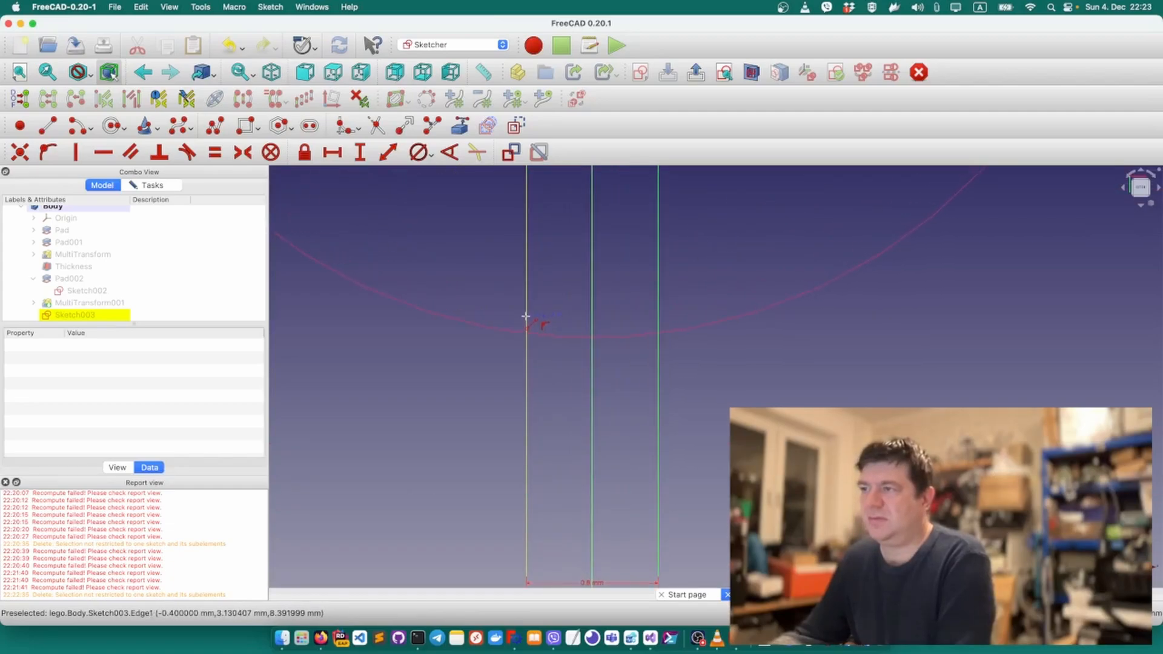
{"action": "left_click", "coordinate": [526, 316]}
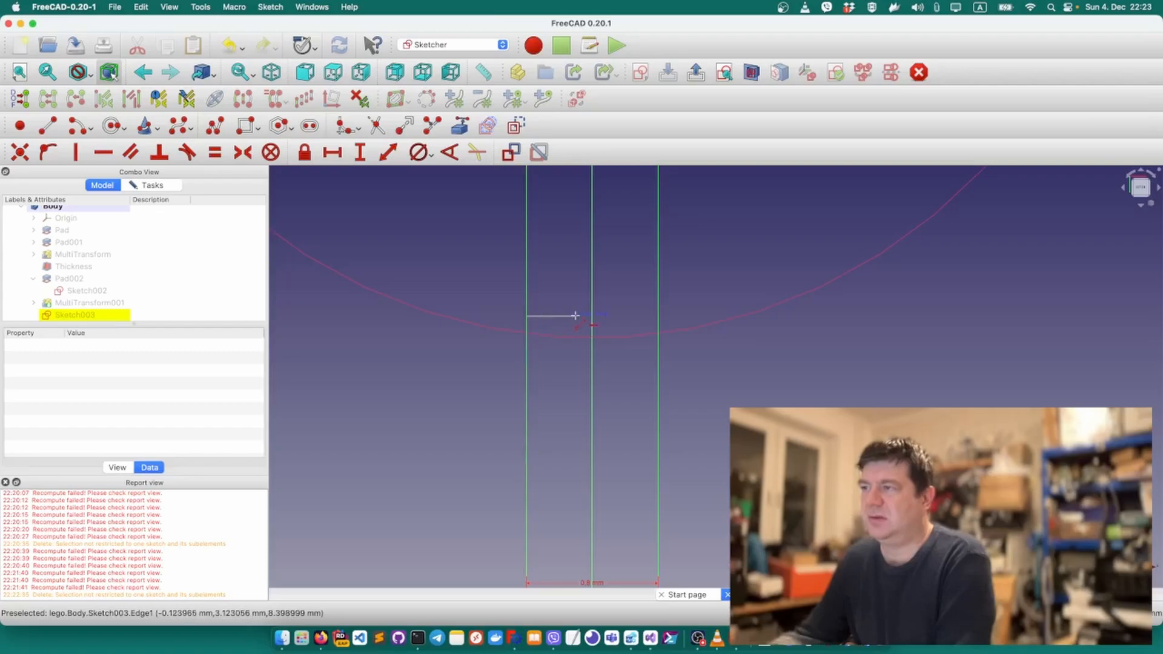
{"action": "left_click", "coordinate": [658, 315]}
{"action": "scroll", "coordinate": [644, 321], "scroll_direction": "down", "scroll_amount": 6}
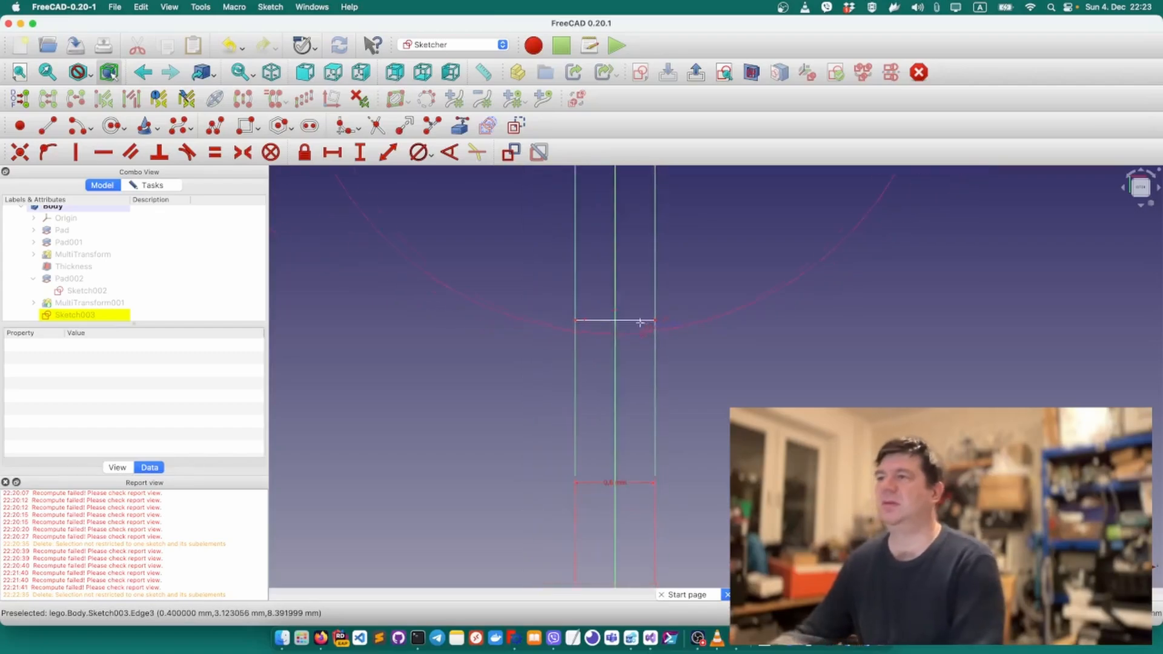
{"action": "scroll", "coordinate": [619, 211], "scroll_direction": "up", "scroll_amount": 5}
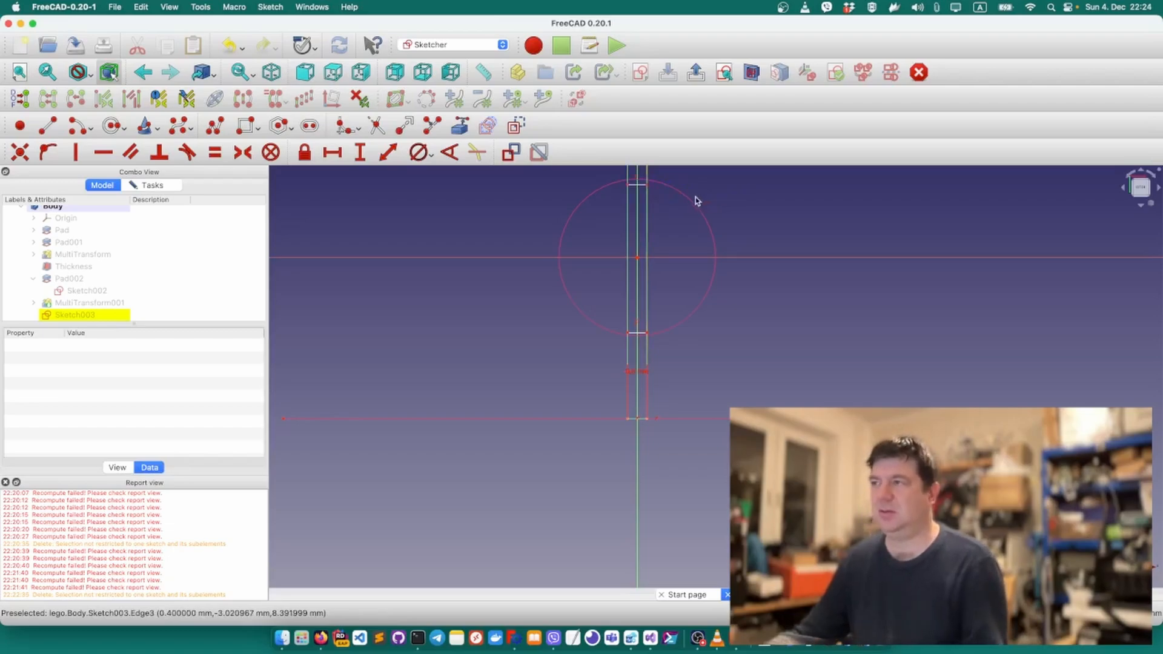
Trim both side lines of the rib outline between the two cross lines inside the tube circle, and close the sketch.
{"action": "left_click", "coordinate": [378, 126]}
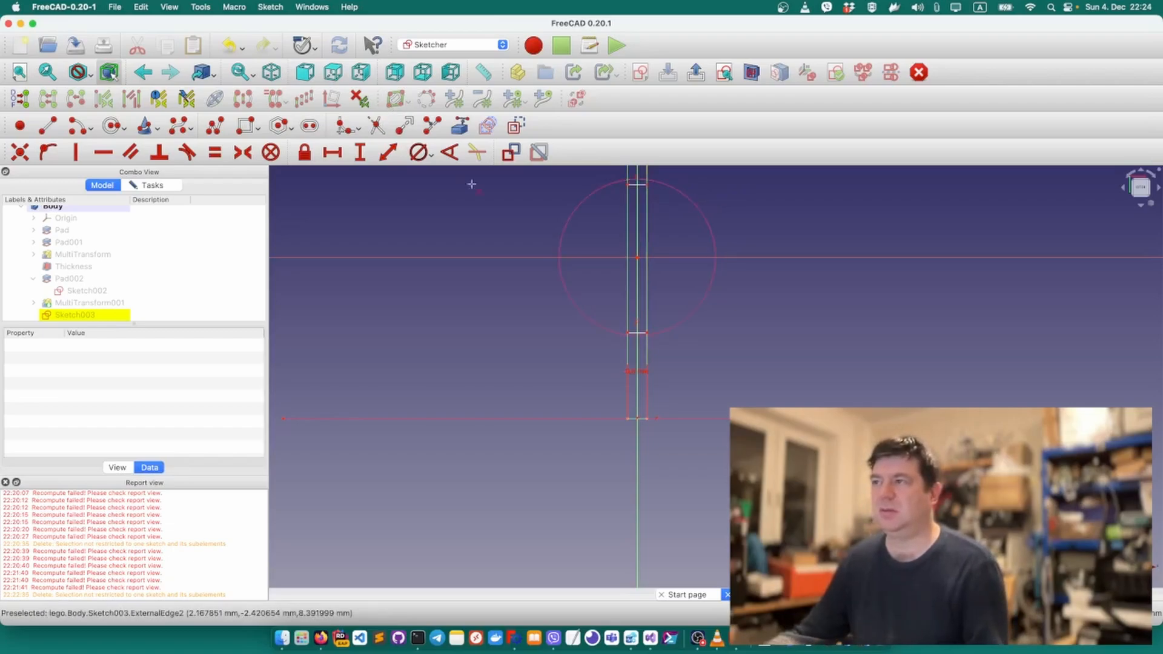
{"action": "left_click", "coordinate": [627, 224]}
{"action": "left_click", "coordinate": [646, 218]}
{"action": "left_click", "coordinate": [152, 185]}
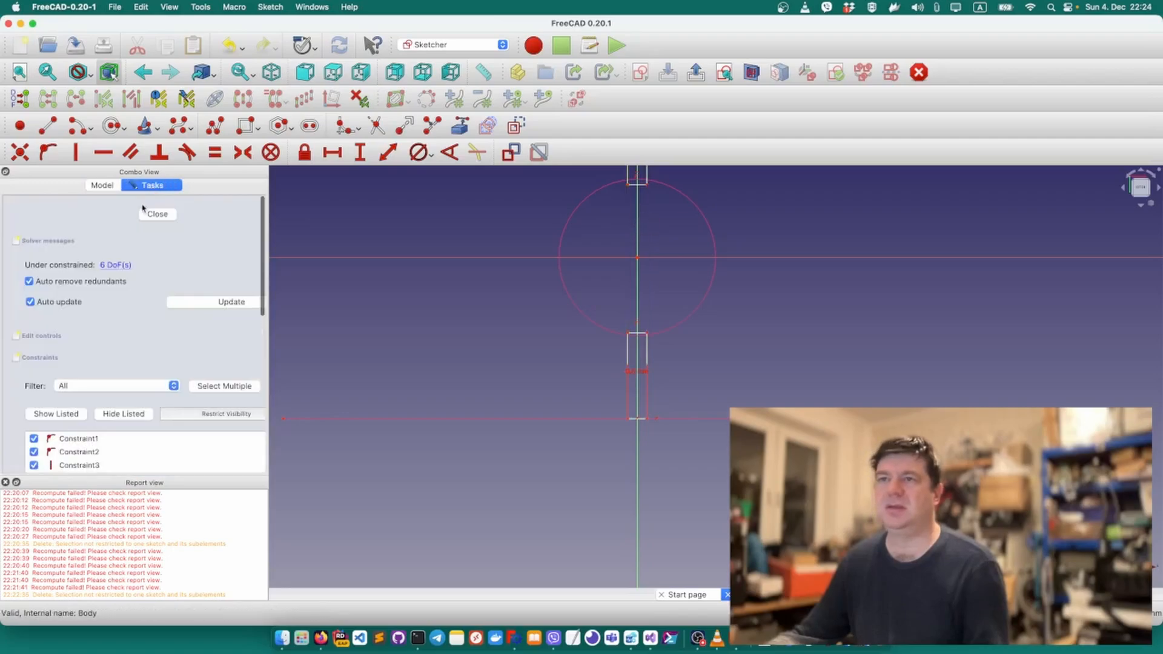
{"action": "left_click", "coordinate": [157, 214]}
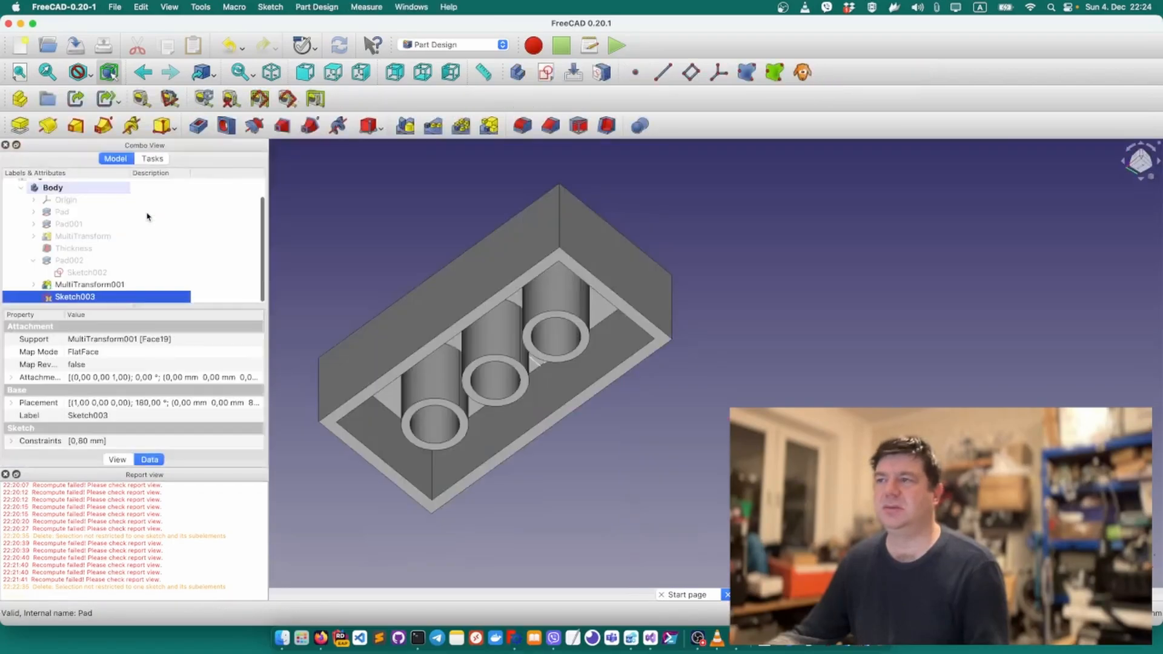
Pad the rib sketch by a set length along the sketch normal to form the two ribs beside the middle tube.
{"action": "left_click", "coordinate": [20, 126]}
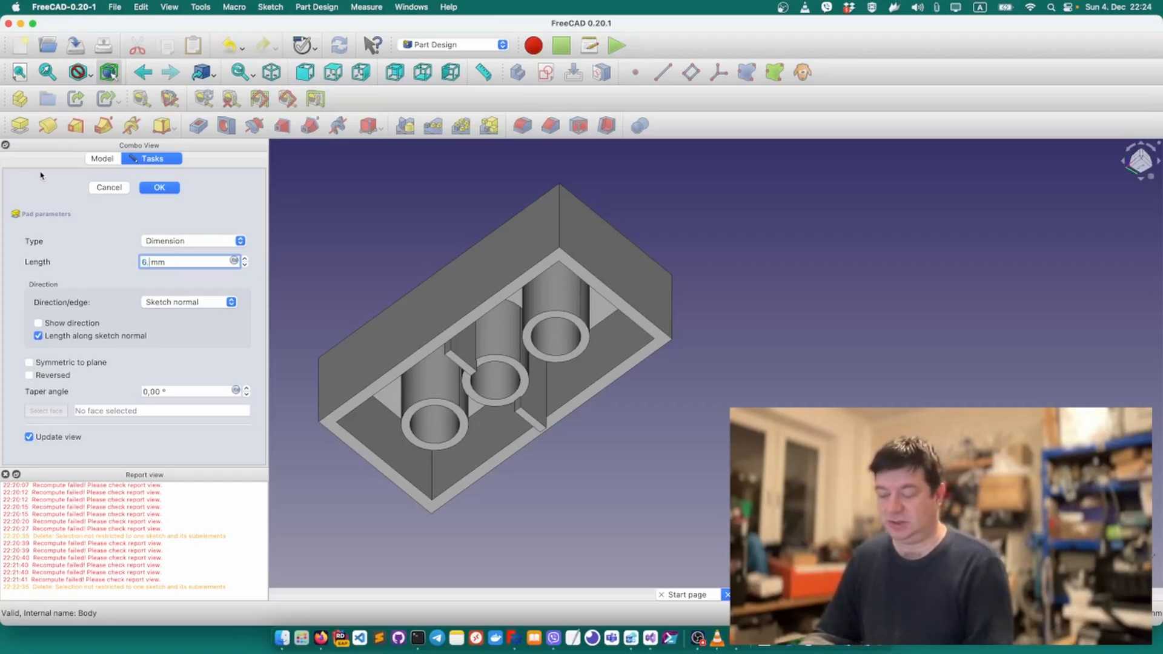
{"action": "key", "text": "Return"}
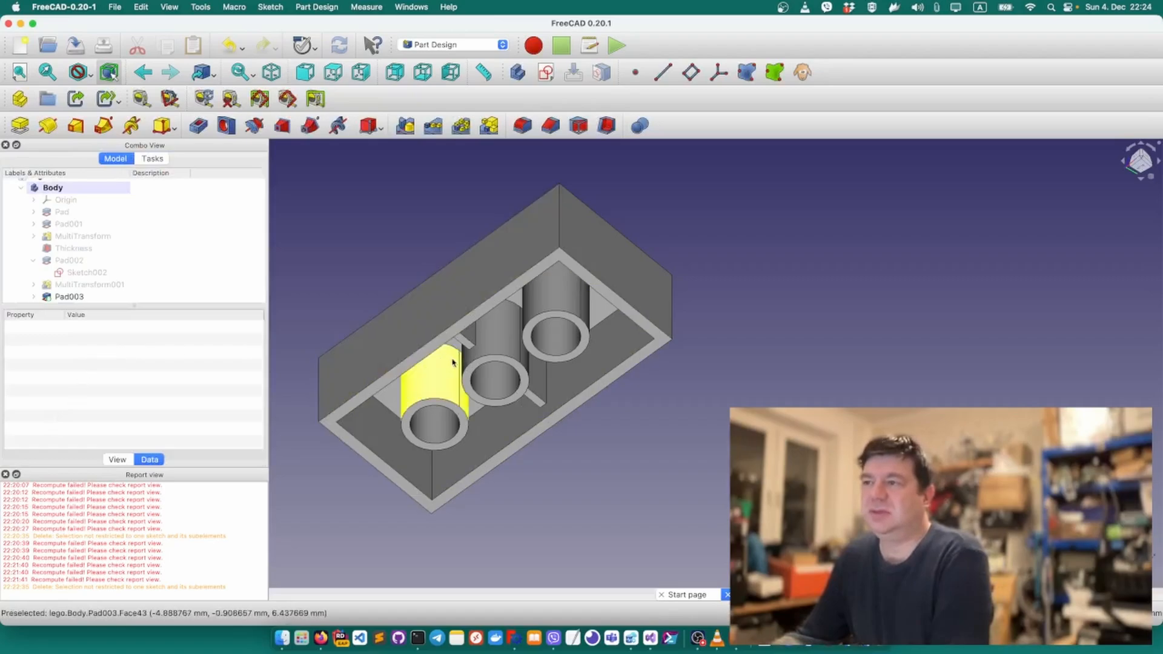
{"action": "scroll", "coordinate": [473, 342], "scroll_direction": "up", "scroll_amount": 5}
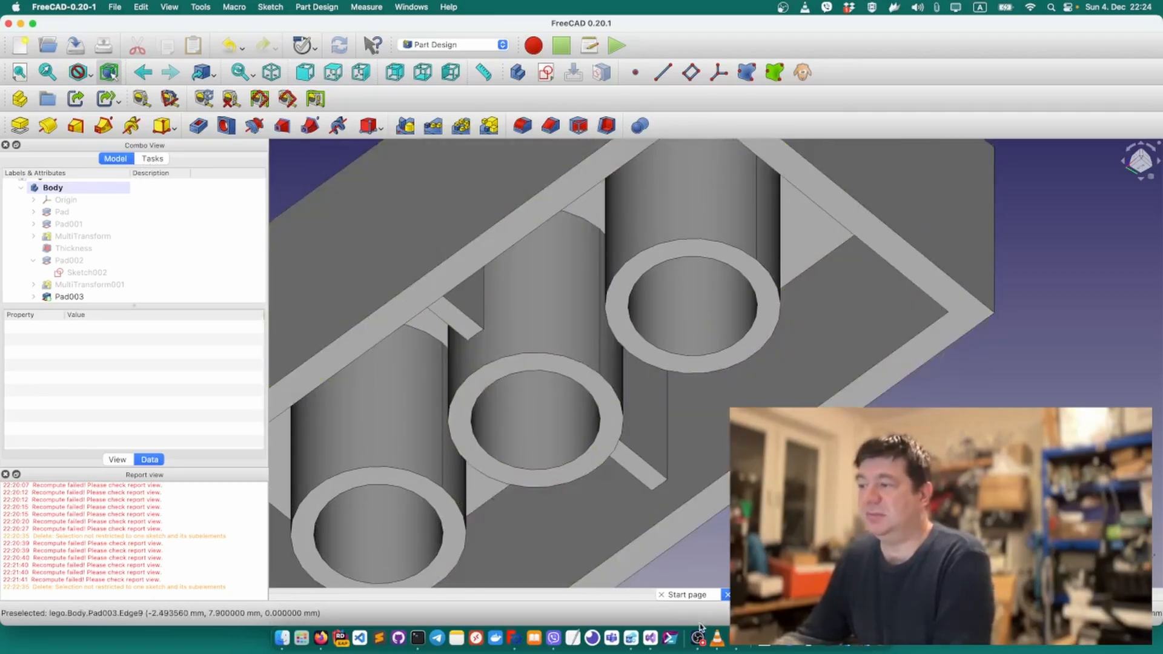
Switch to Acrobat Reader to examine the underside view in lego-2x4-brick-dimensions-measurements-3001.pdf, and return to the FreeCAD model.
{"action": "left_click", "coordinate": [724, 637]}
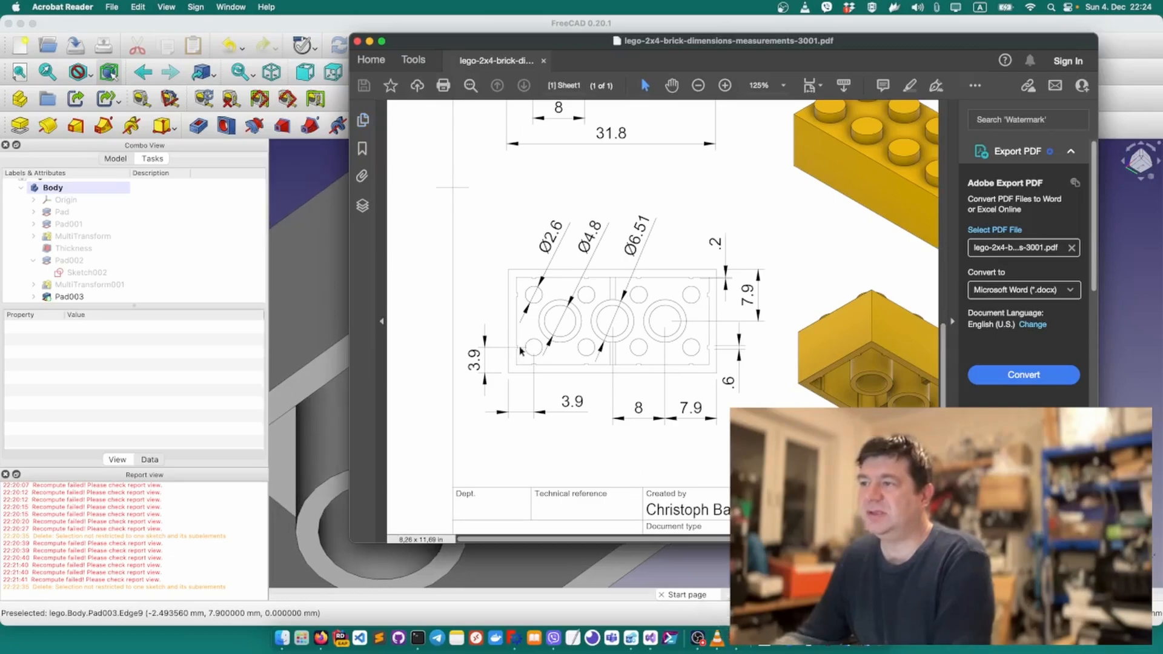
{"action": "scroll", "coordinate": [518, 351], "scroll_direction": "up", "scroll_amount": 3}
{"action": "scroll", "coordinate": [517, 351], "scroll_direction": "down", "scroll_amount": 4}
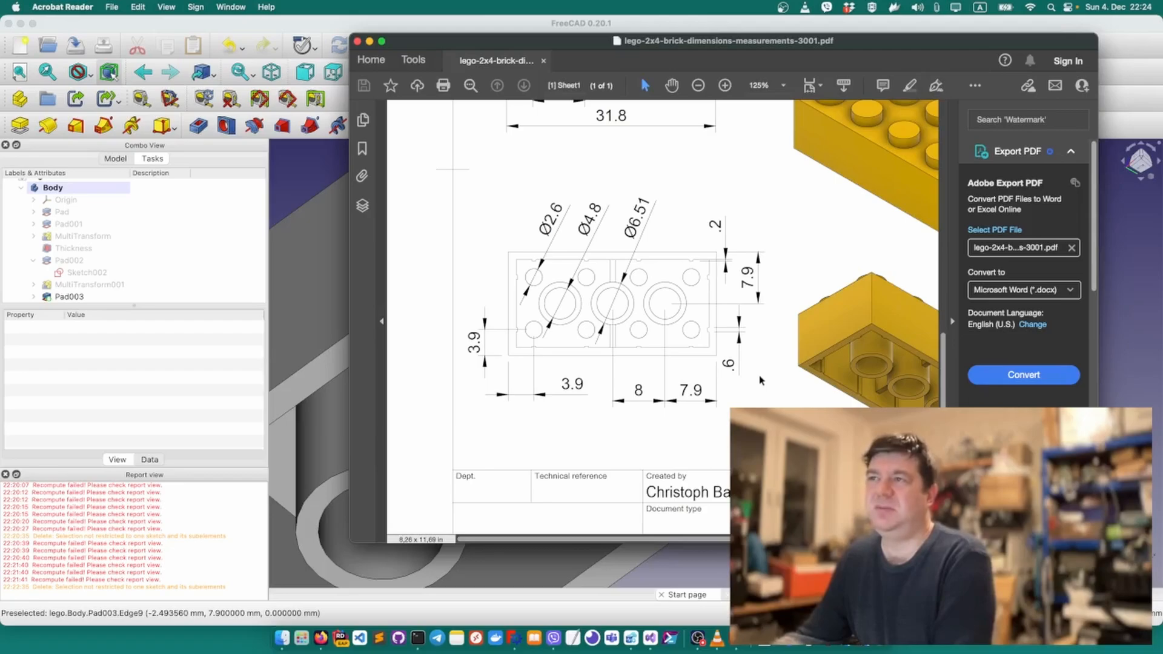
{"action": "left_click", "coordinate": [318, 189]}
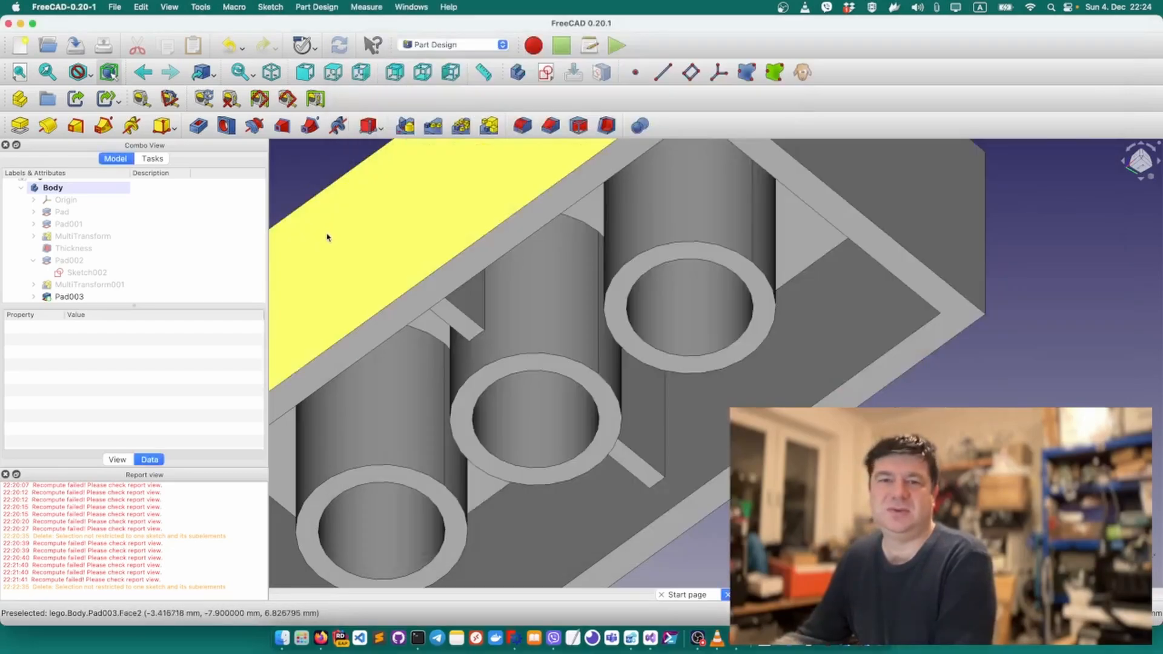